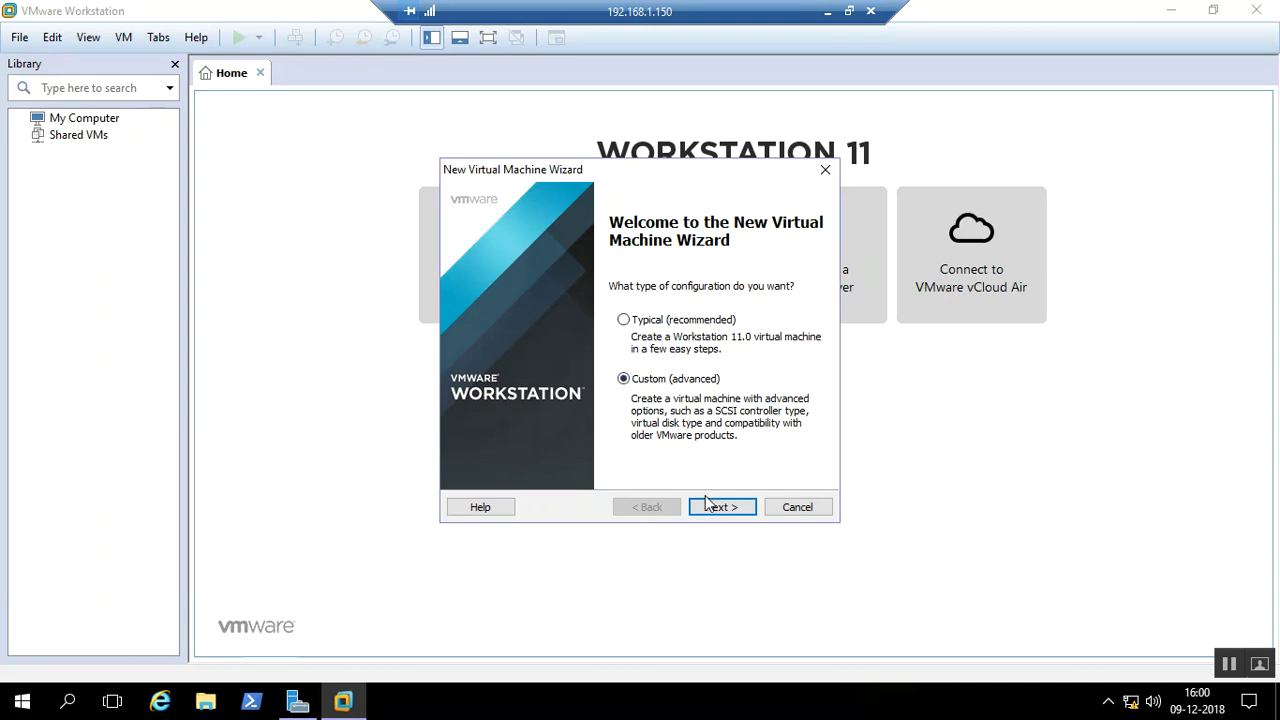
Choose the Custom configuration and keep Workstation 11.0 hardware compatibility
{"action": "left_click", "coordinate": [729, 516]}
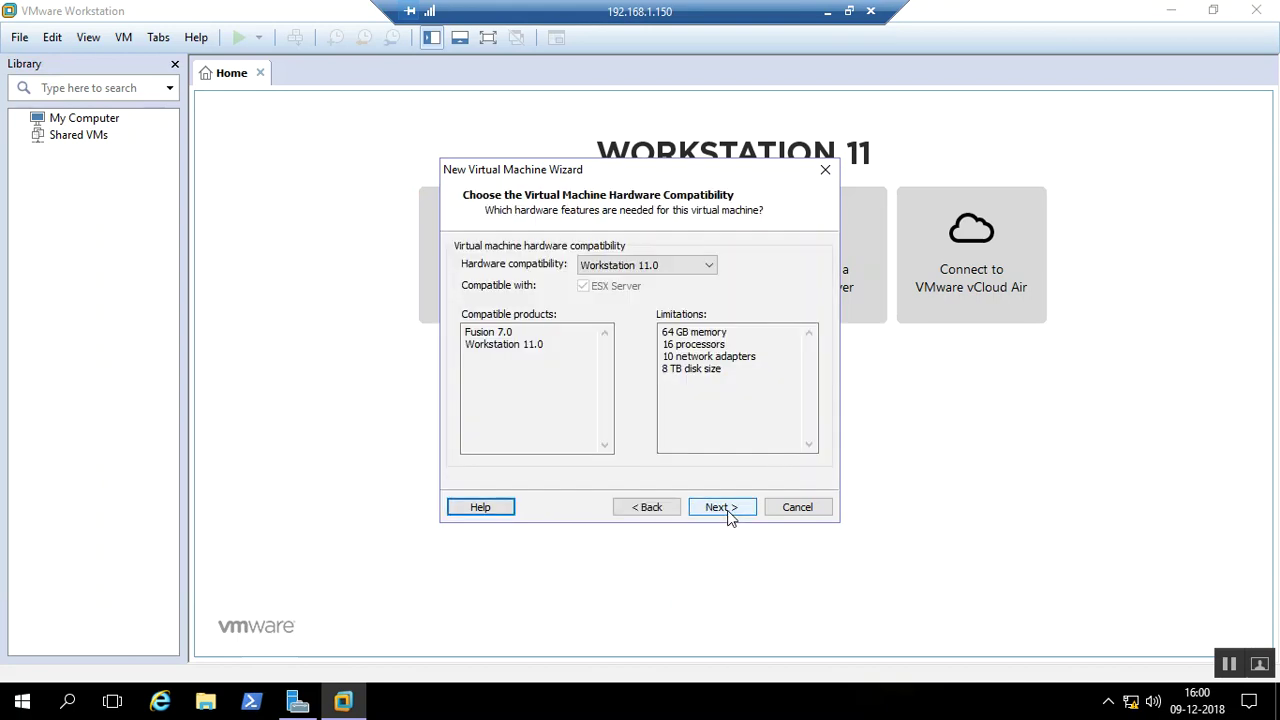
{"action": "left_click", "coordinate": [660, 268]}
{"action": "left_click", "coordinate": [660, 268]}
{"action": "left_click", "coordinate": [660, 268]}
{"action": "left_click", "coordinate": [660, 268]}
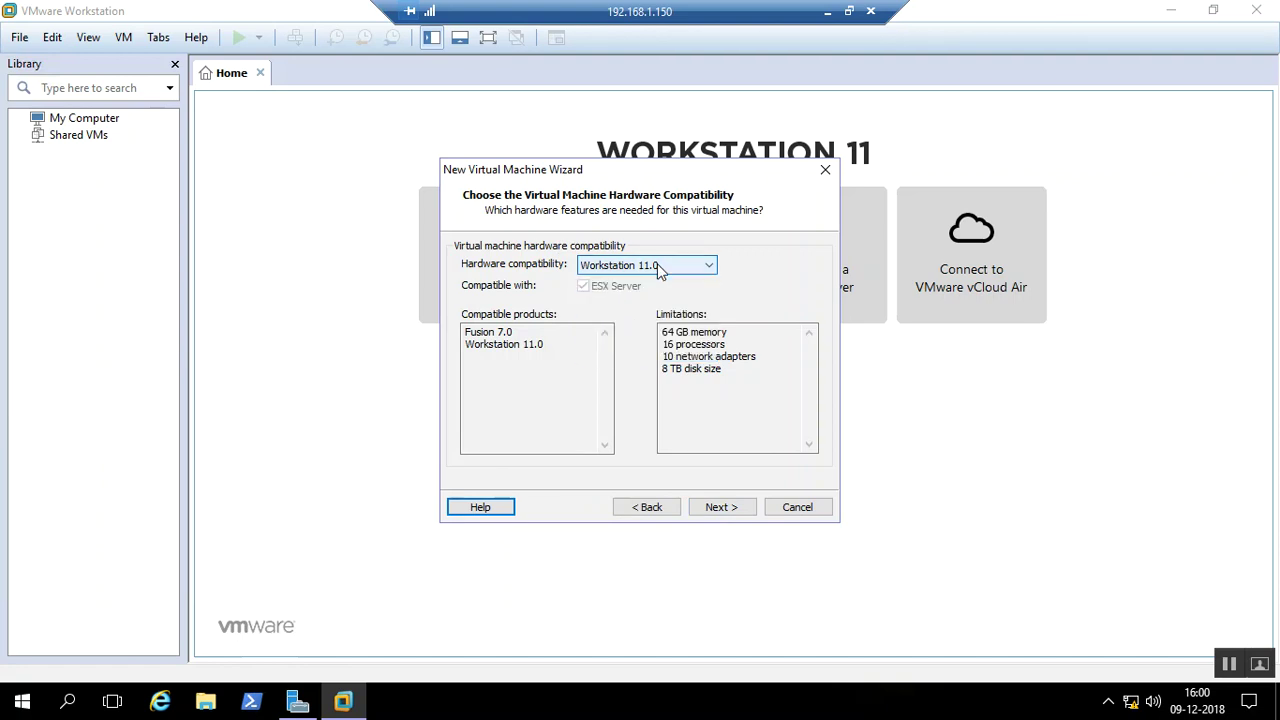
{"action": "left_click", "coordinate": [722, 510]}
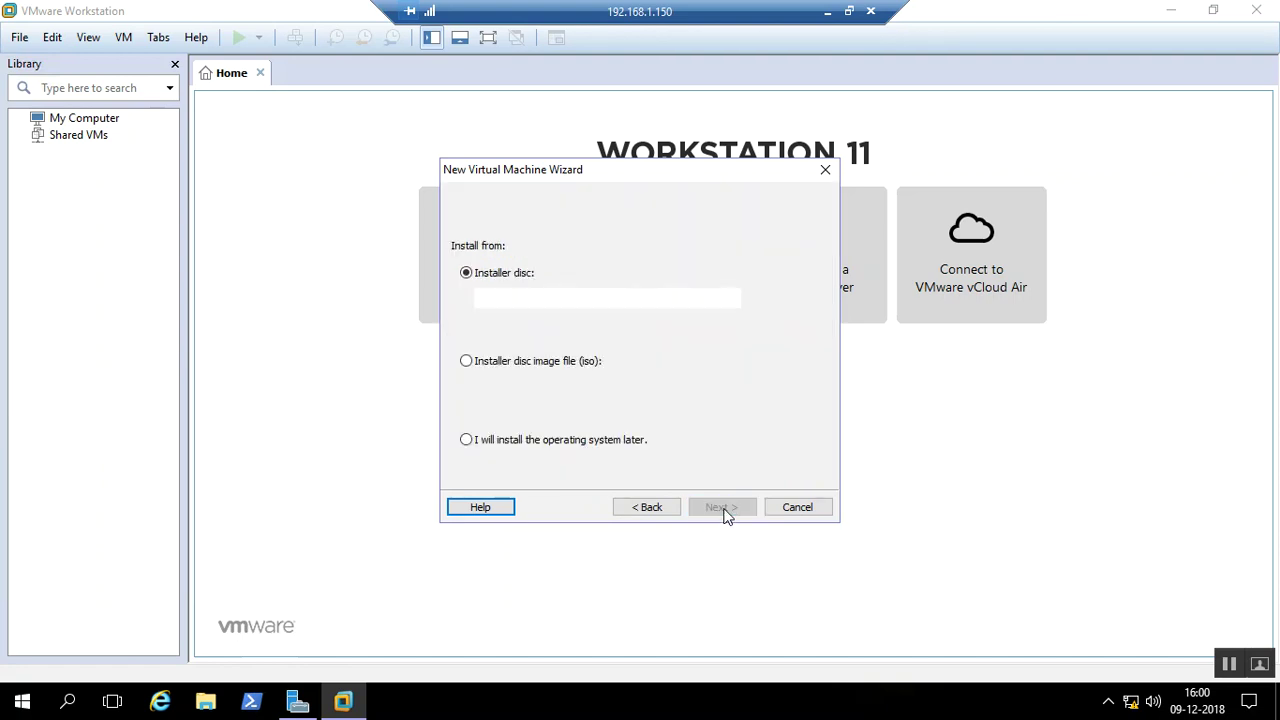
Defer the OS installation and pick Windows Server 2012 as the guest version
{"action": "left_click", "coordinate": [551, 442]}
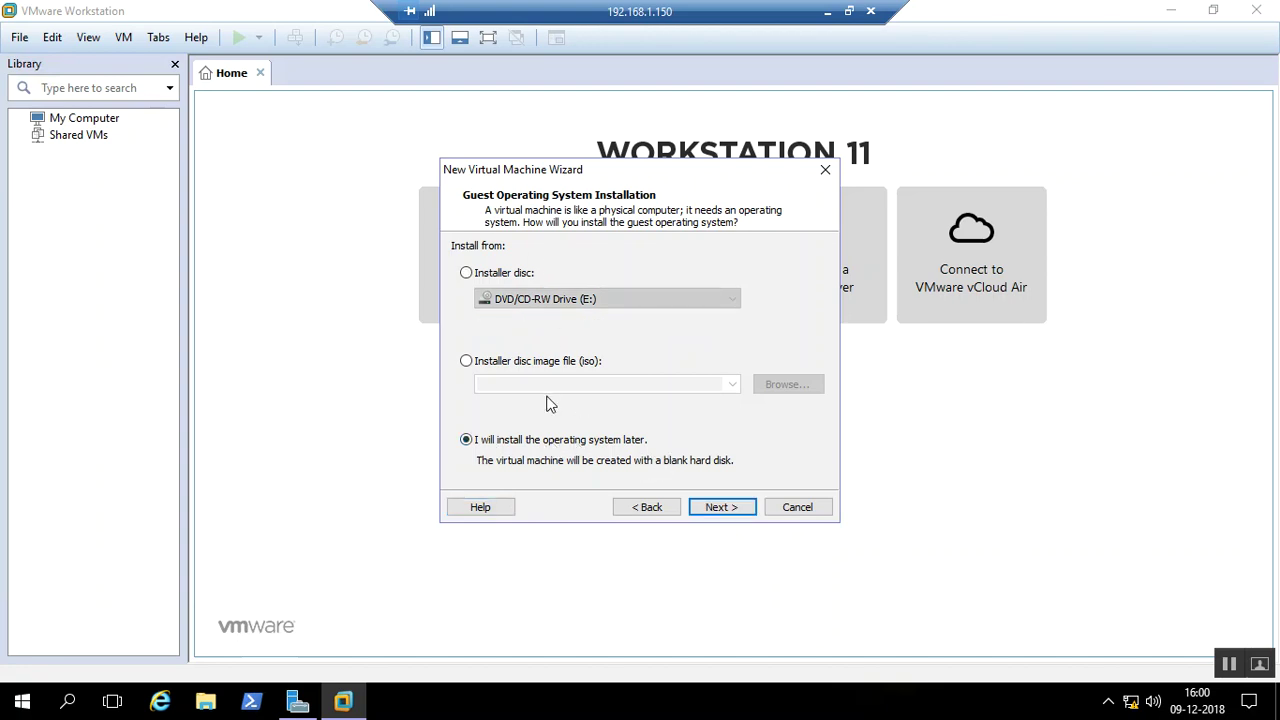
{"action": "left_click", "coordinate": [725, 508]}
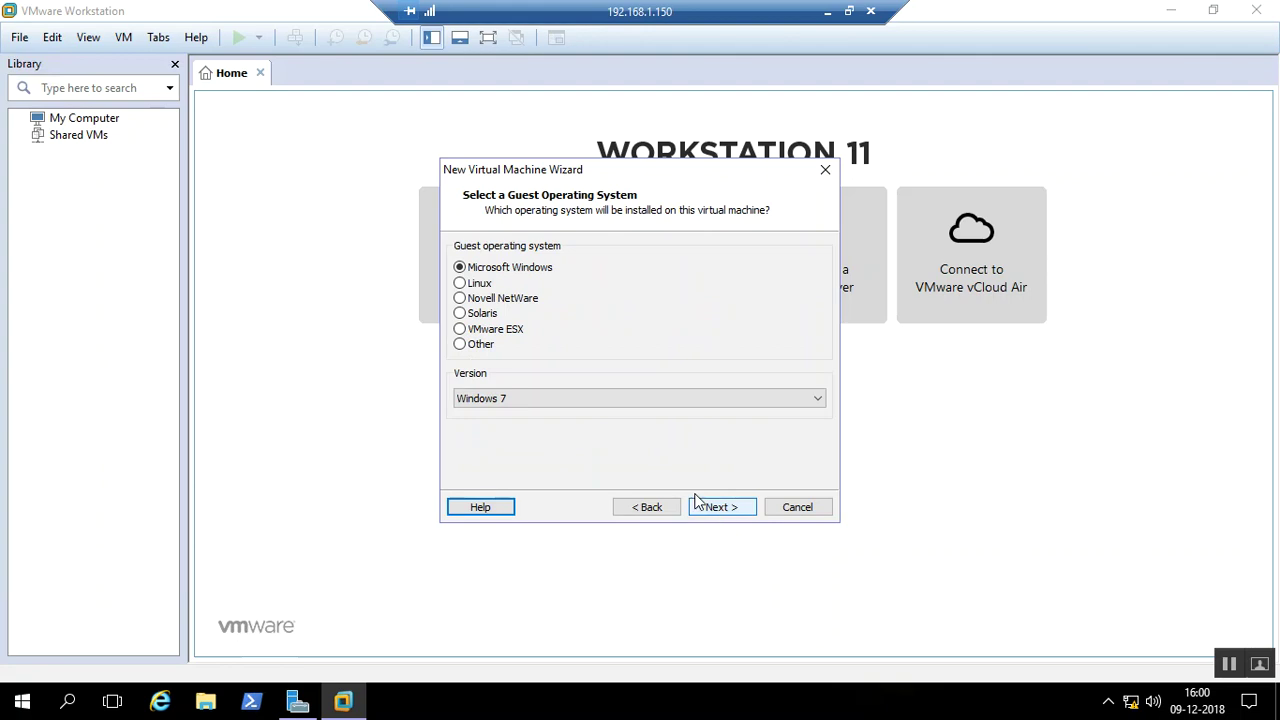
{"action": "left_click", "coordinate": [535, 399]}
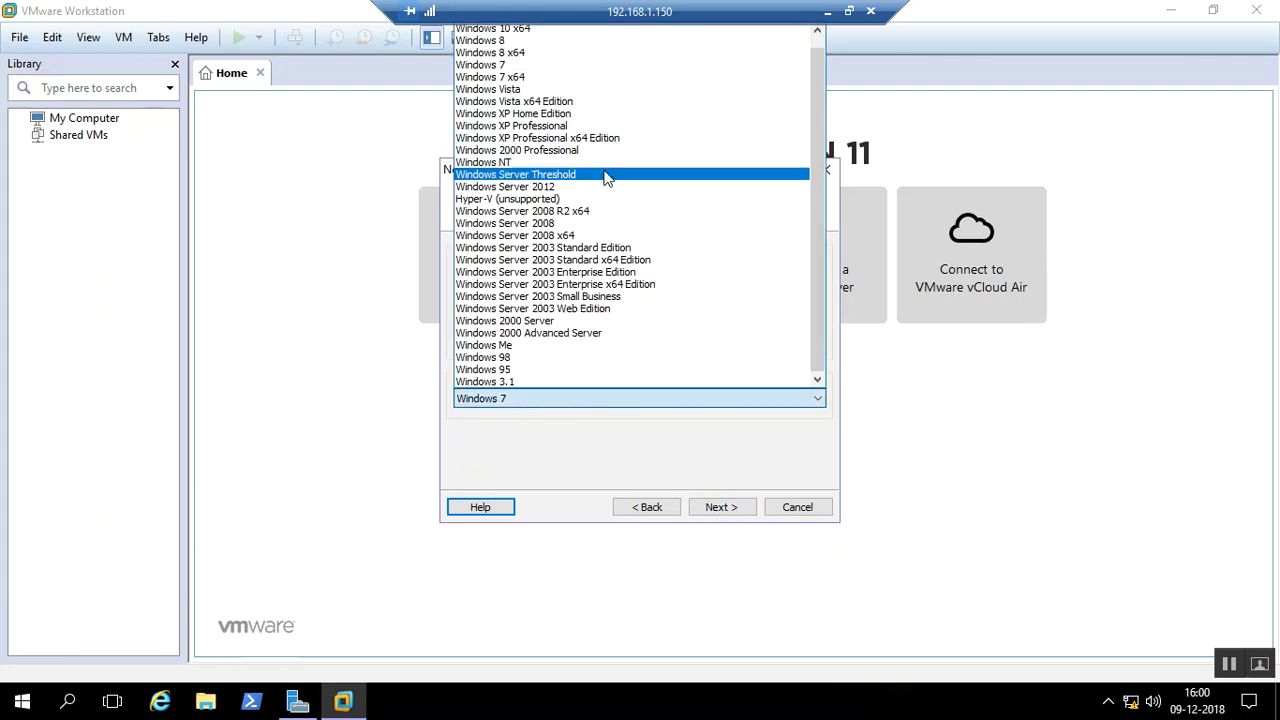
{"action": "left_click", "coordinate": [562, 187]}
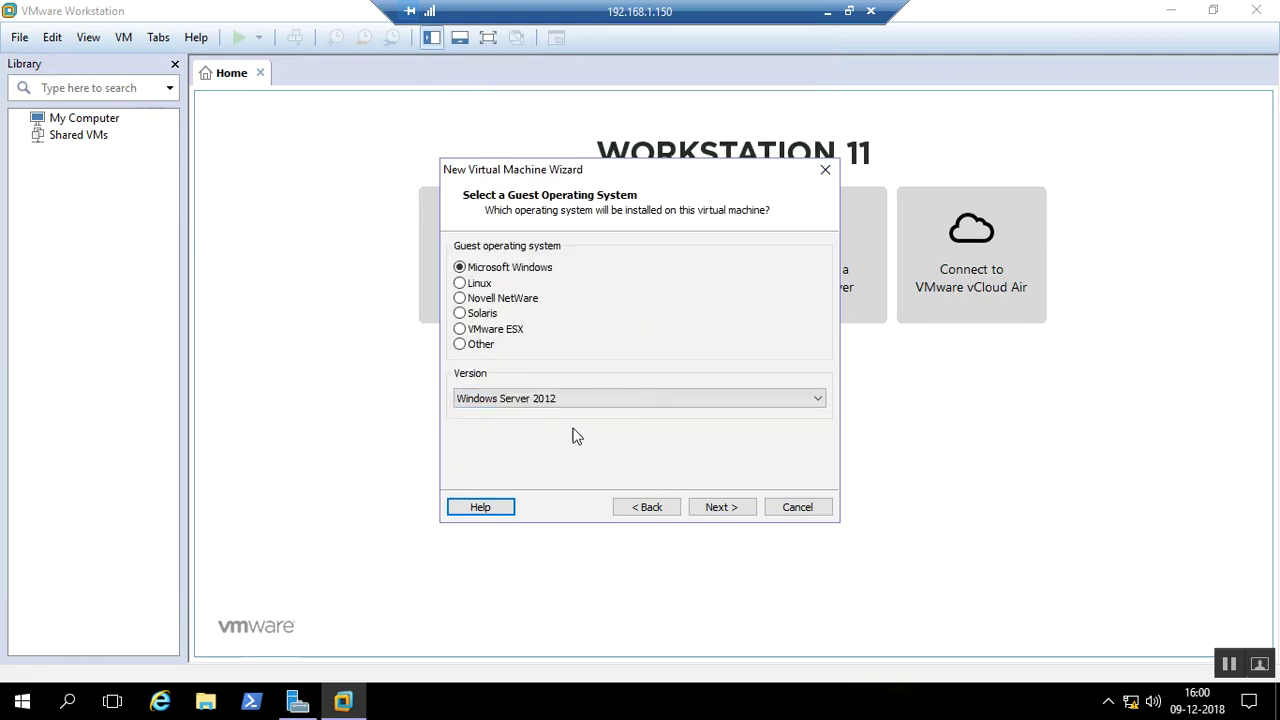
{"action": "left_click", "coordinate": [720, 507]}
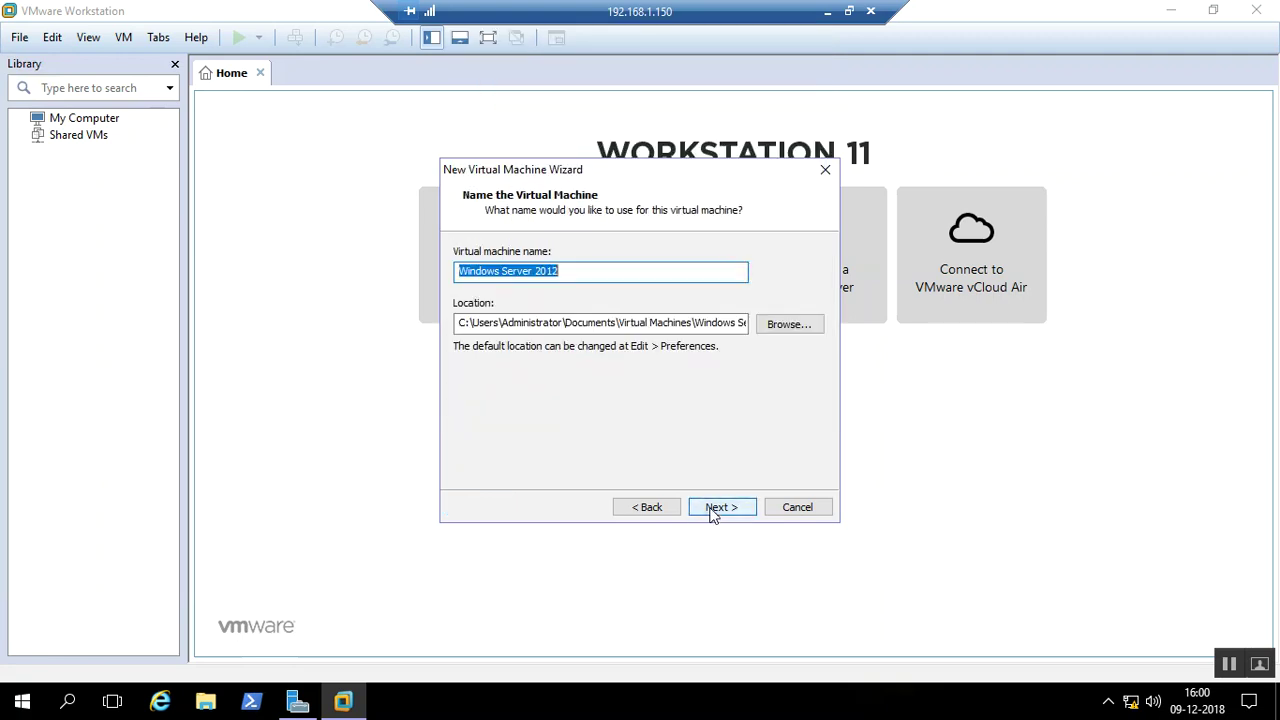
Rename the virtual machine to 'Windows Server 2016'
{"action": "left_click", "coordinate": [634, 271]}
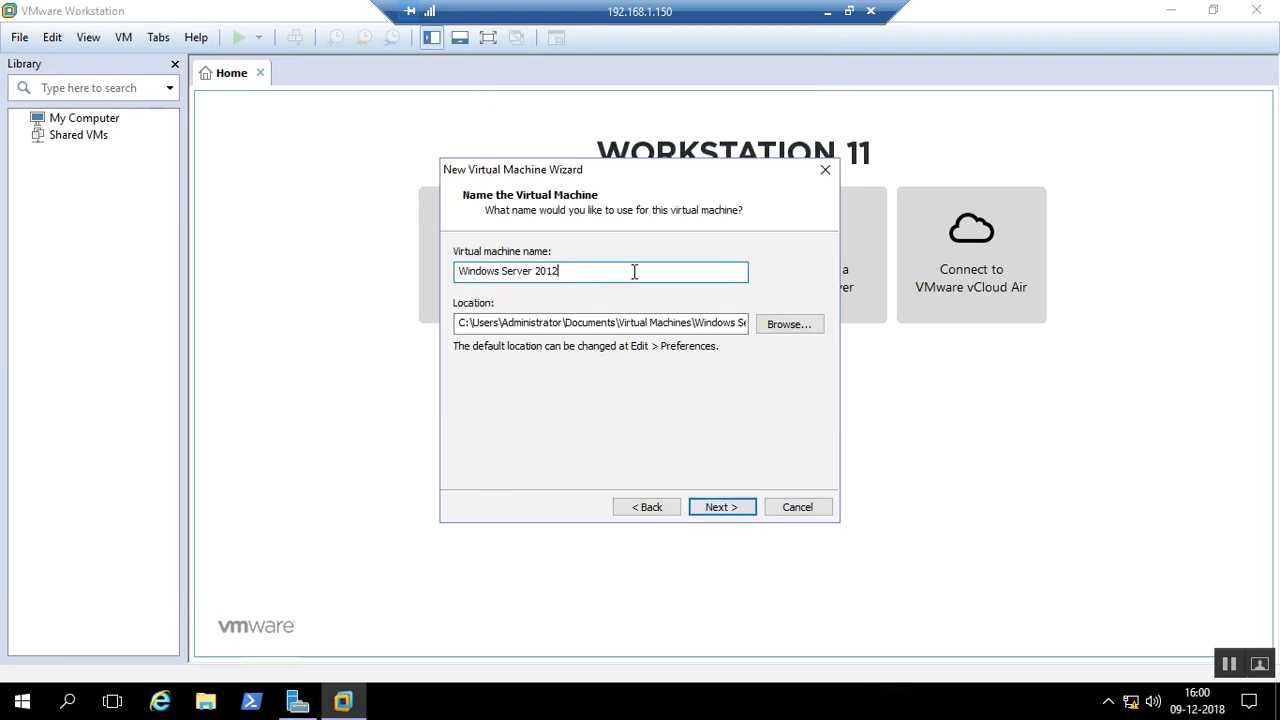
{"action": "type", "text": "6"}
{"action": "left_click_drag", "start_coordinate": [563, 274], "coordinate": [410, 276]}
Create a vmware-test folder on Local Disk (D:) and choose it as the VM location
{"action": "left_click", "coordinate": [789, 324]}
{"action": "left_click", "coordinate": [763, 400]}
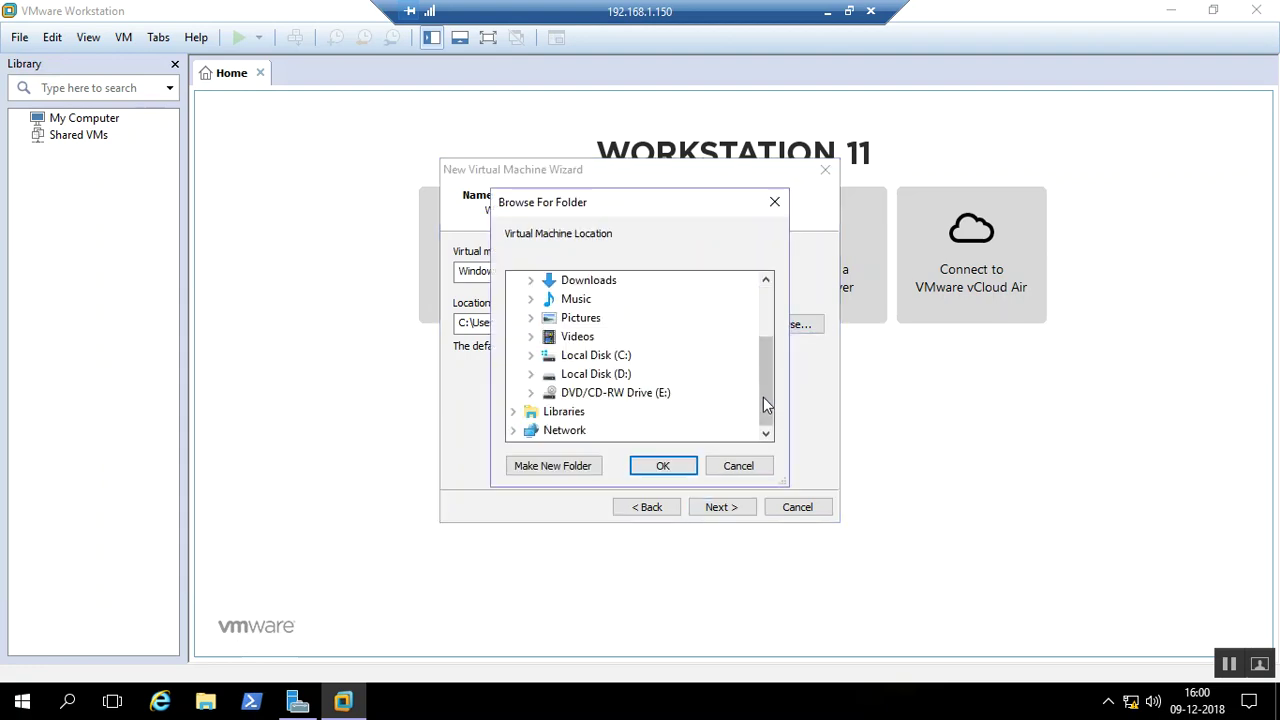
{"action": "left_click", "coordinate": [608, 375]}
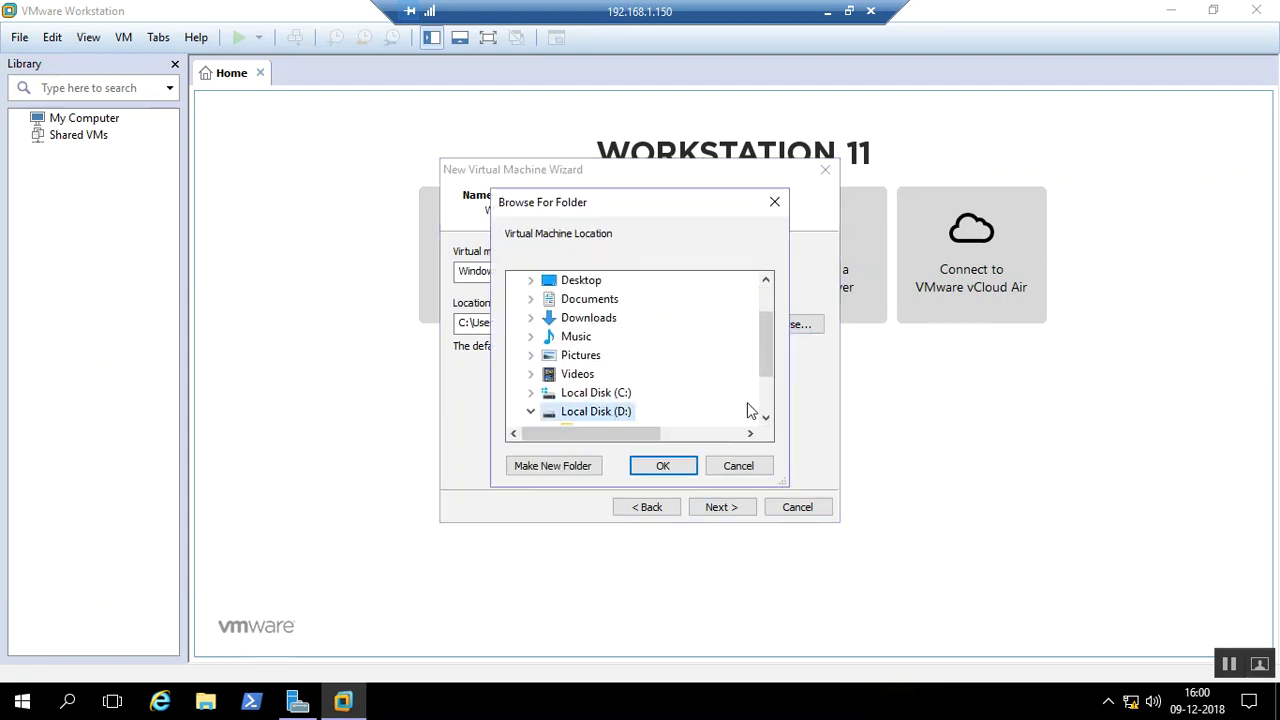
{"action": "scroll", "coordinate": [770, 412], "scroll_direction": "down", "scroll_amount": 2}
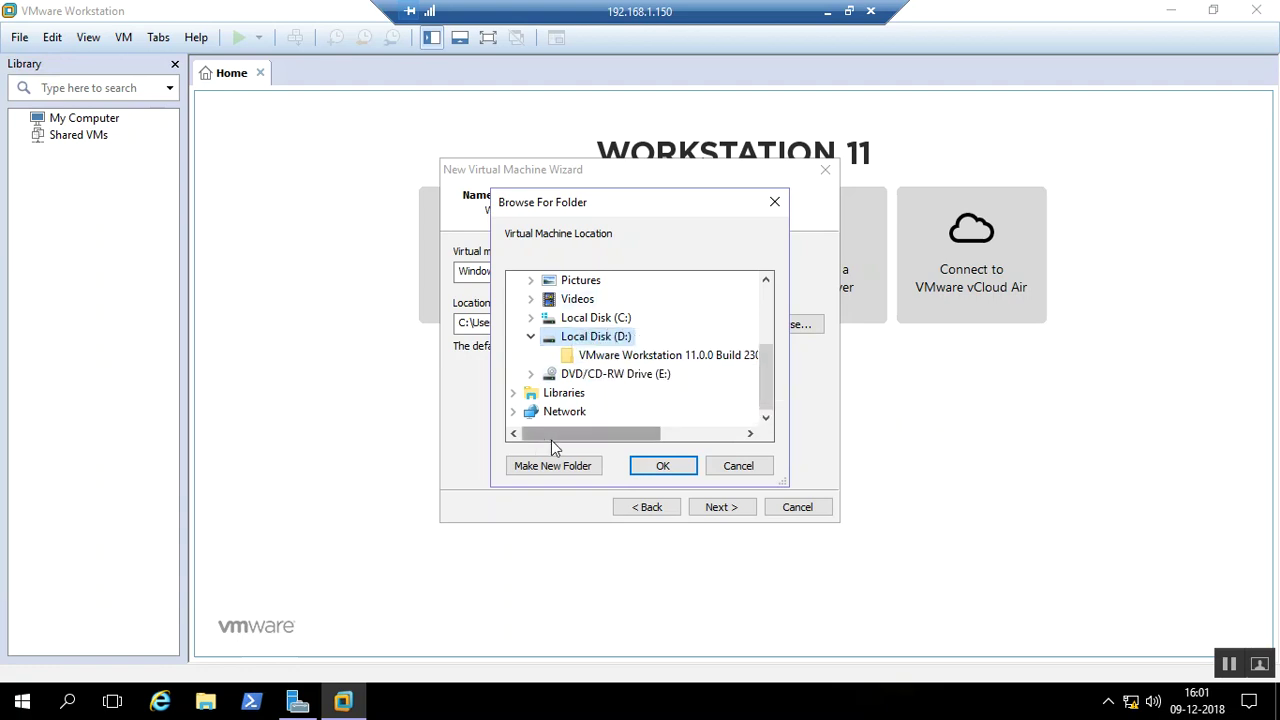
{"action": "left_click", "coordinate": [566, 466]}
{"action": "key", "text": "BackSpace"}
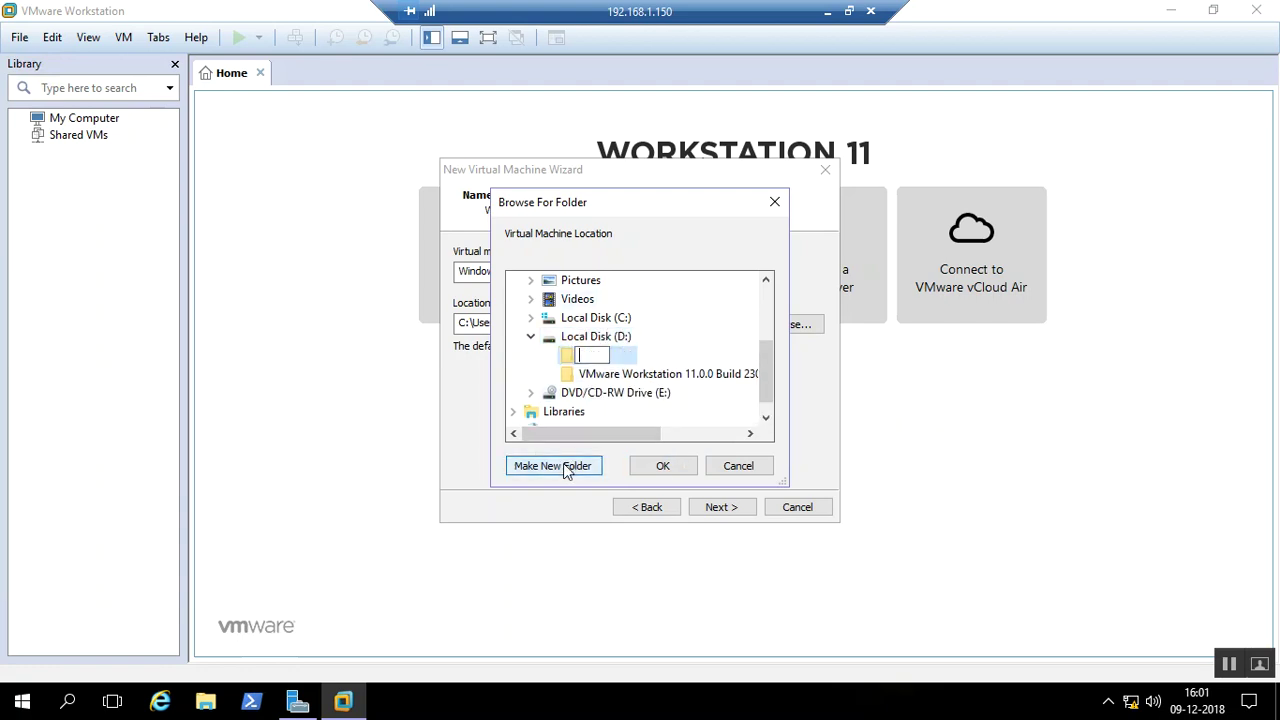
{"action": "type", "text": "vmware-test"}
{"action": "key", "text": "Return"}
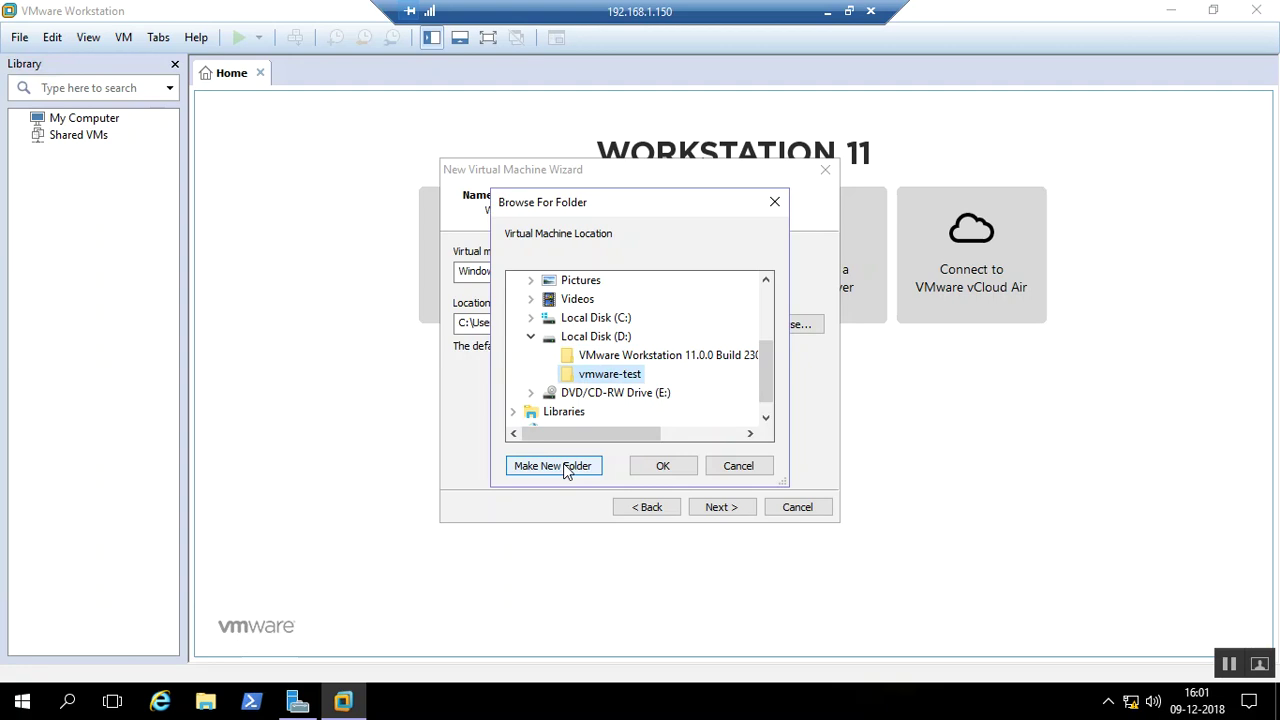
{"action": "left_click", "coordinate": [672, 467]}
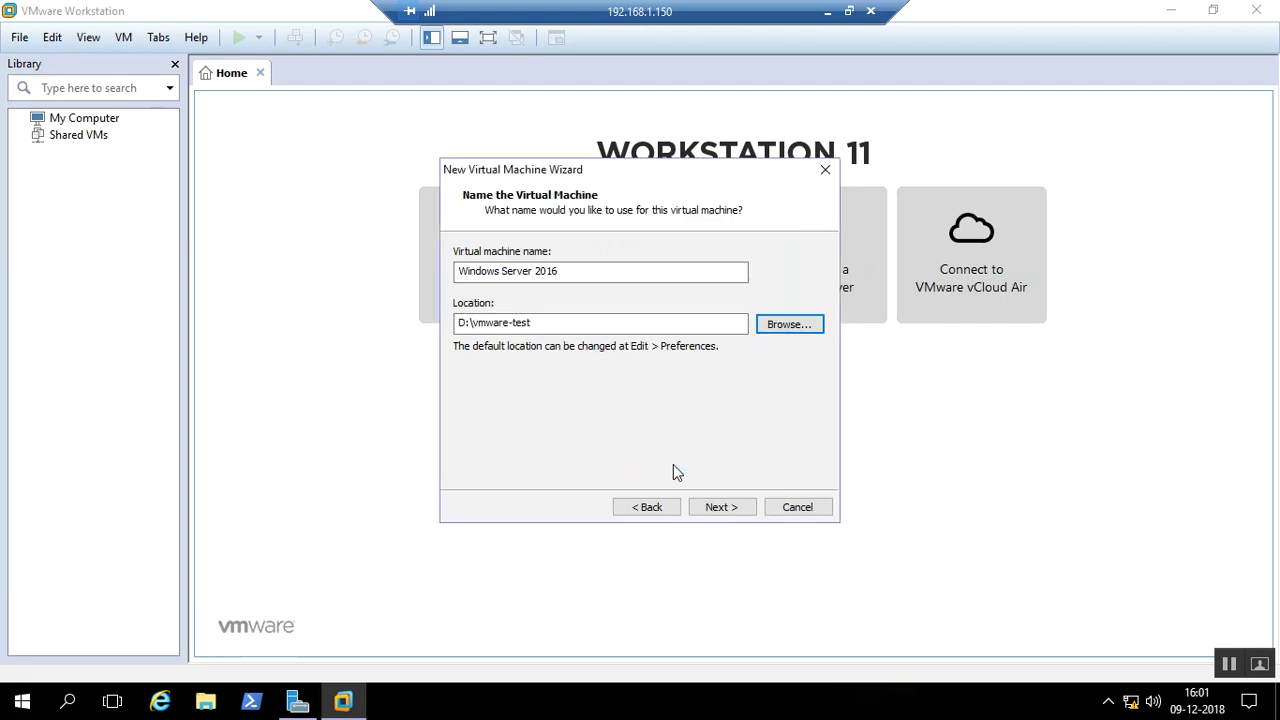
Append \01 so the VM location reads D:\vmware-test\01
{"action": "left_click", "coordinate": [589, 320]}
{"action": "type", "text": "\\01"}
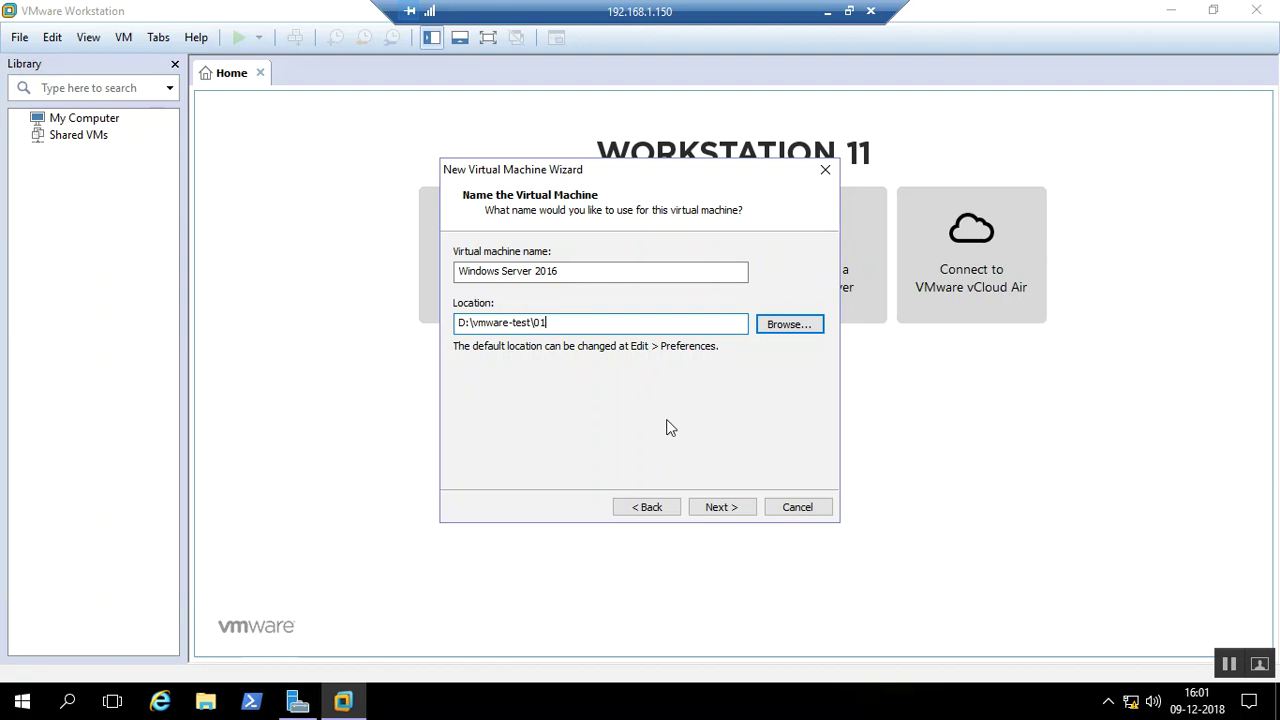
{"action": "left_click", "coordinate": [724, 508]}
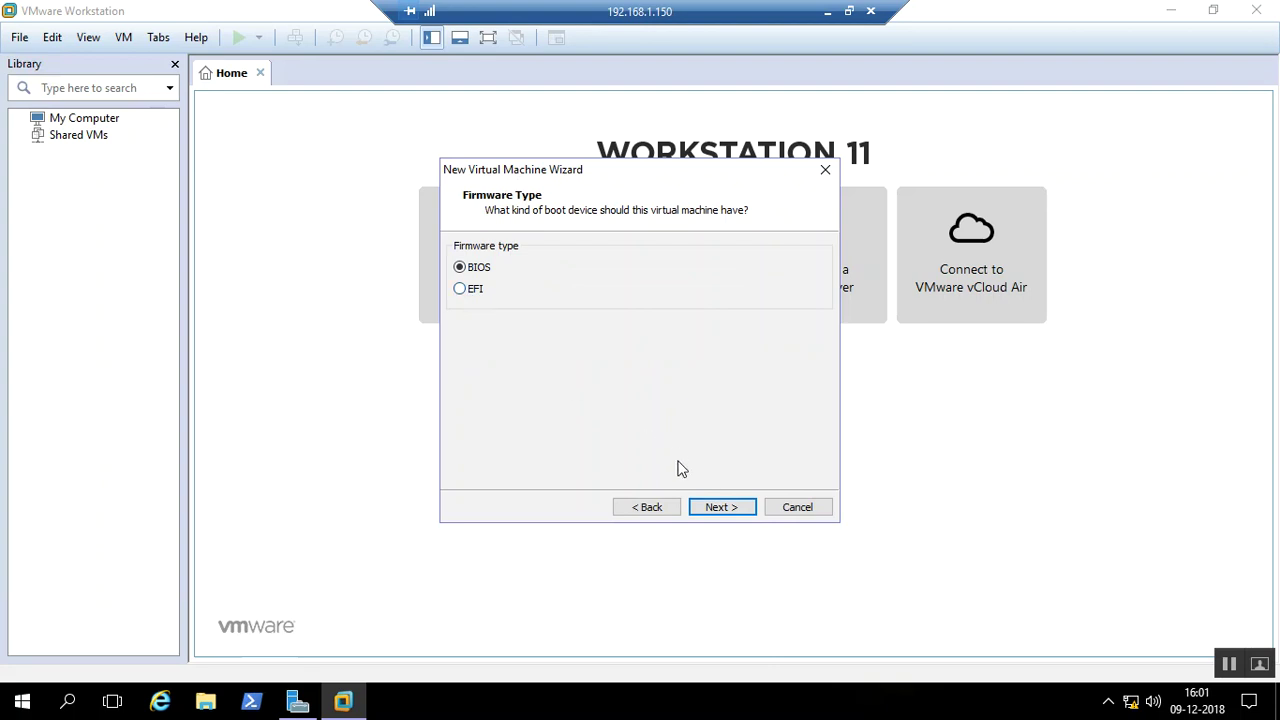
Keep BIOS firmware and give the VM 2 processors with 2 cores each
{"action": "left_click", "coordinate": [716, 507]}
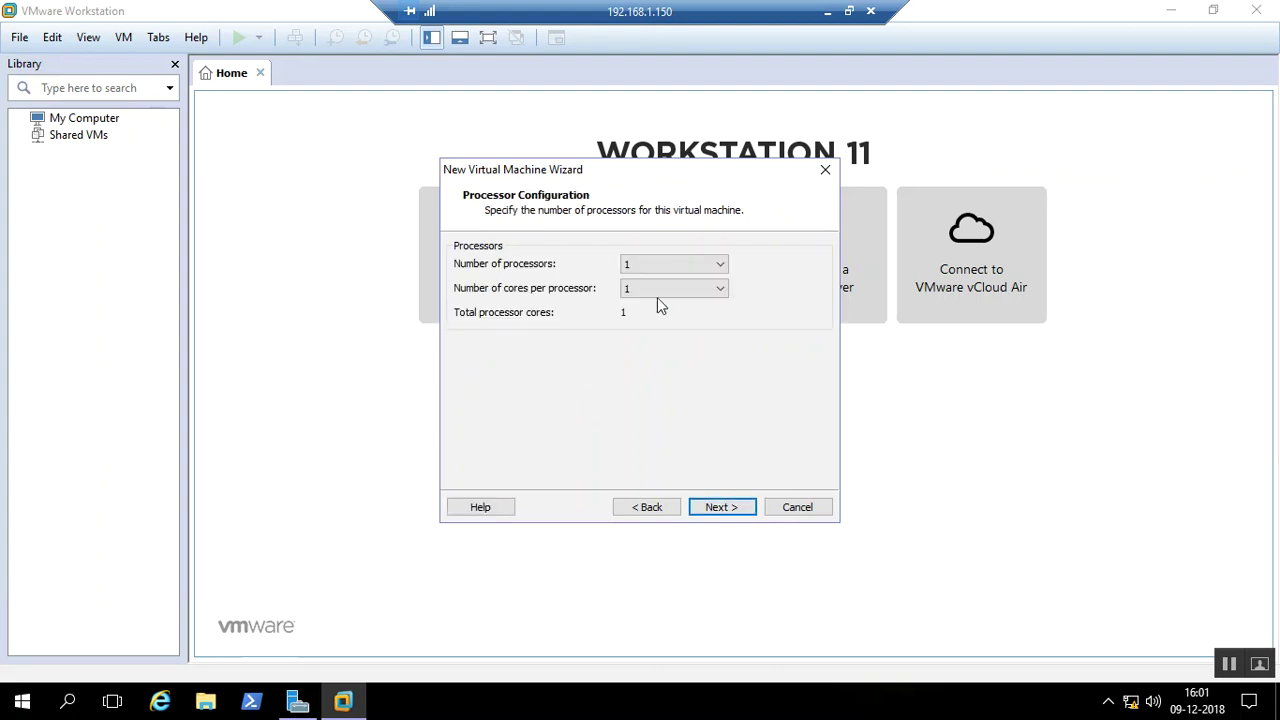
{"action": "left_click", "coordinate": [682, 266]}
{"action": "left_click", "coordinate": [662, 292]}
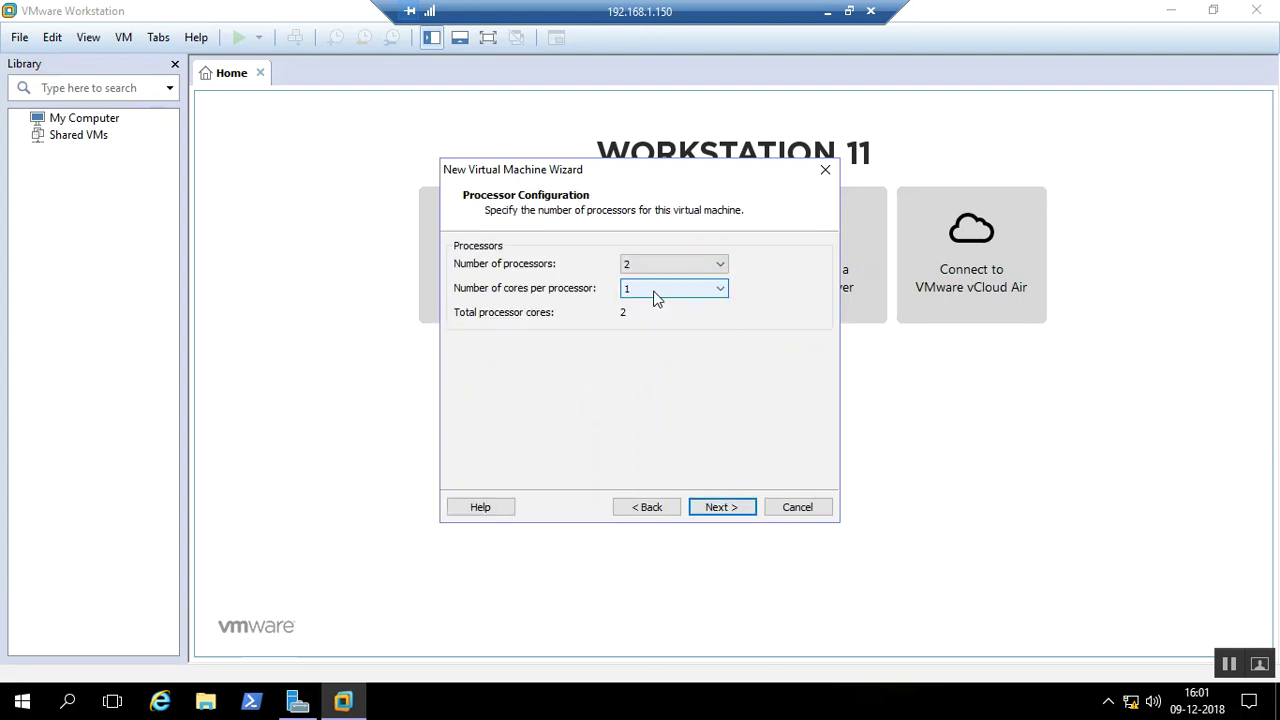
{"action": "left_click", "coordinate": [668, 290]}
{"action": "left_click", "coordinate": [640, 330]}
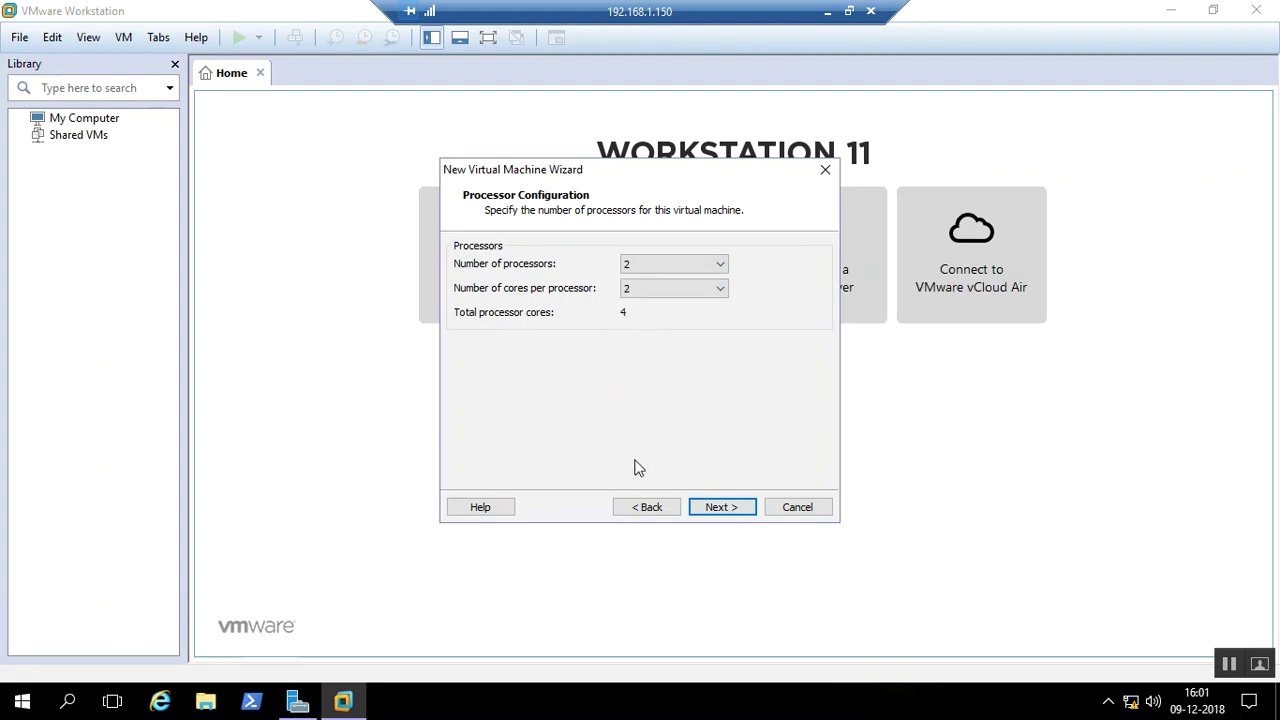
Raise the VM memory to 4096 MB
{"action": "left_click", "coordinate": [718, 507]}
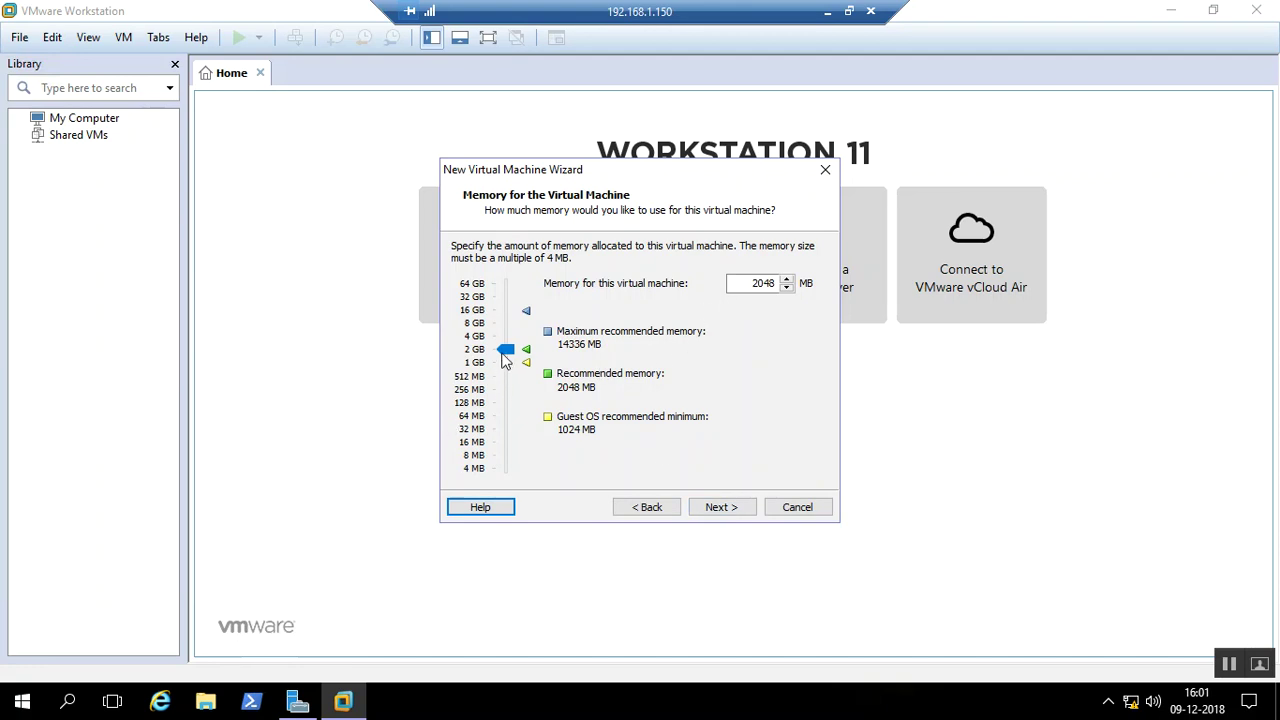
{"action": "left_click_drag", "start_coordinate": [506, 345], "coordinate": [506, 336]}
{"action": "left_click", "coordinate": [720, 507]}
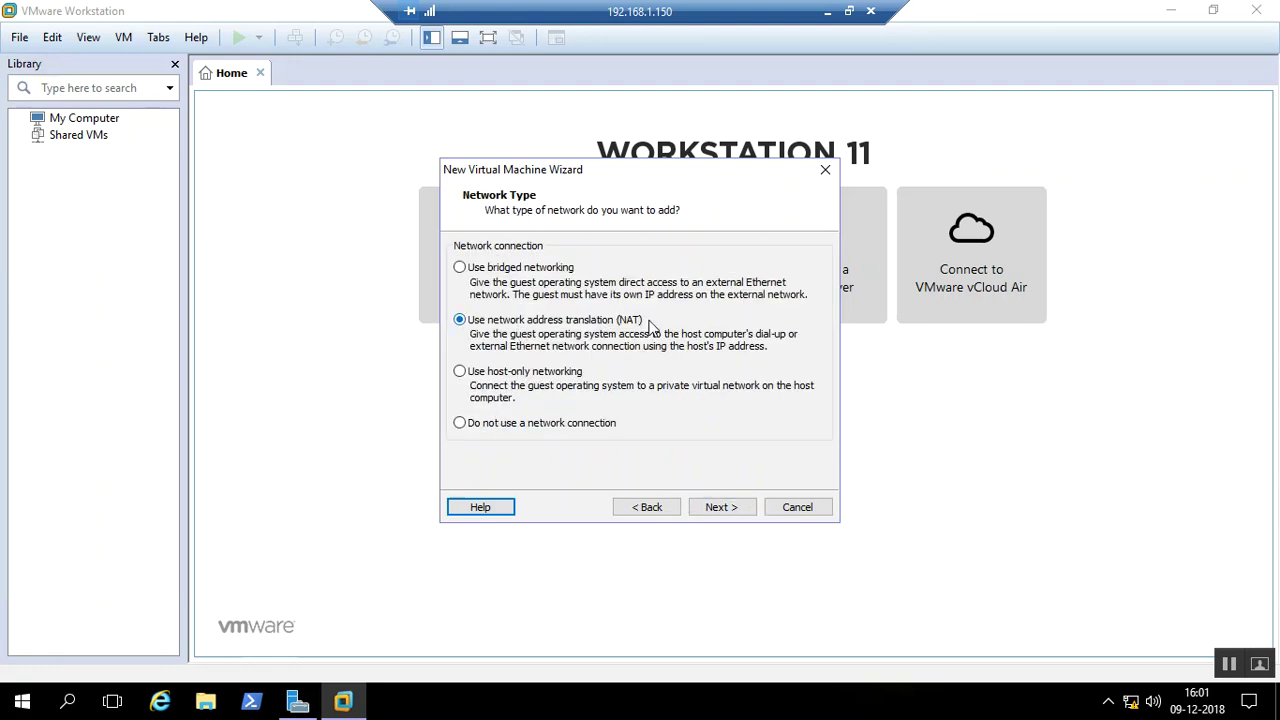
Compare NAT and host-only networking, settle on bridged, and accept the LSI Logic SAS controller
{"action": "left_click", "coordinate": [519, 272]}
{"action": "left_click", "coordinate": [722, 512]}
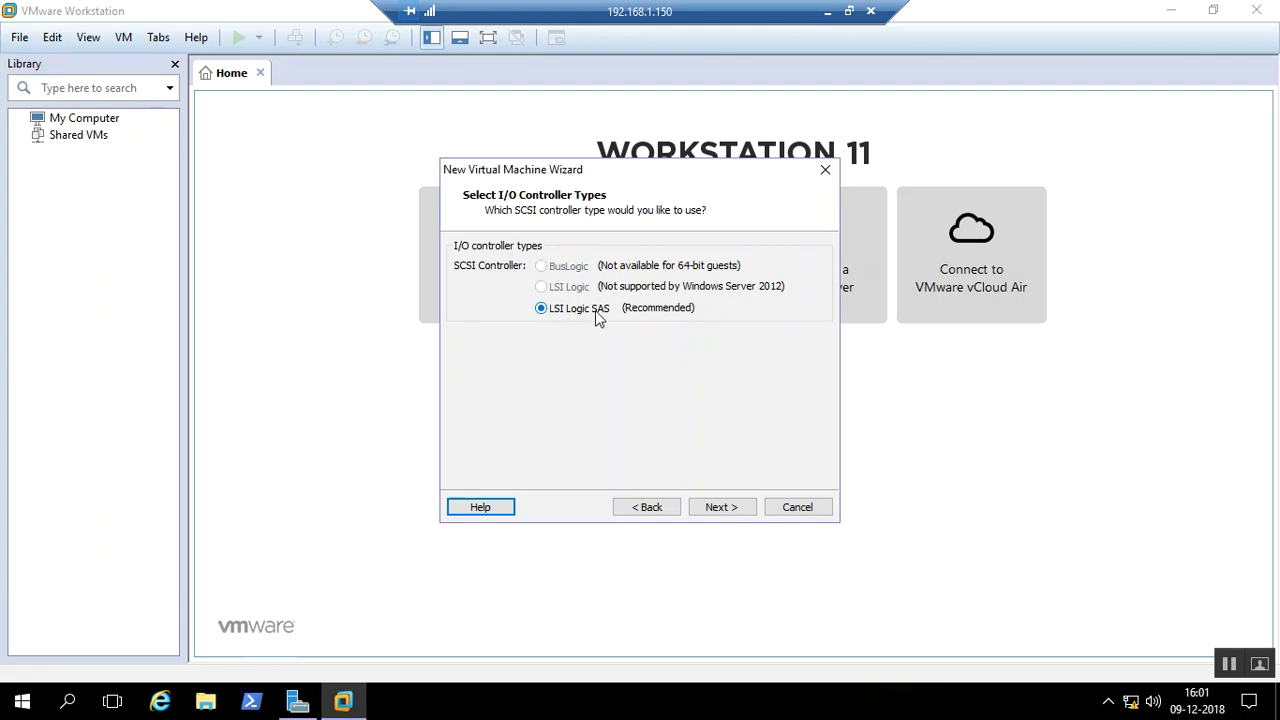
{"action": "left_click", "coordinate": [636, 511]}
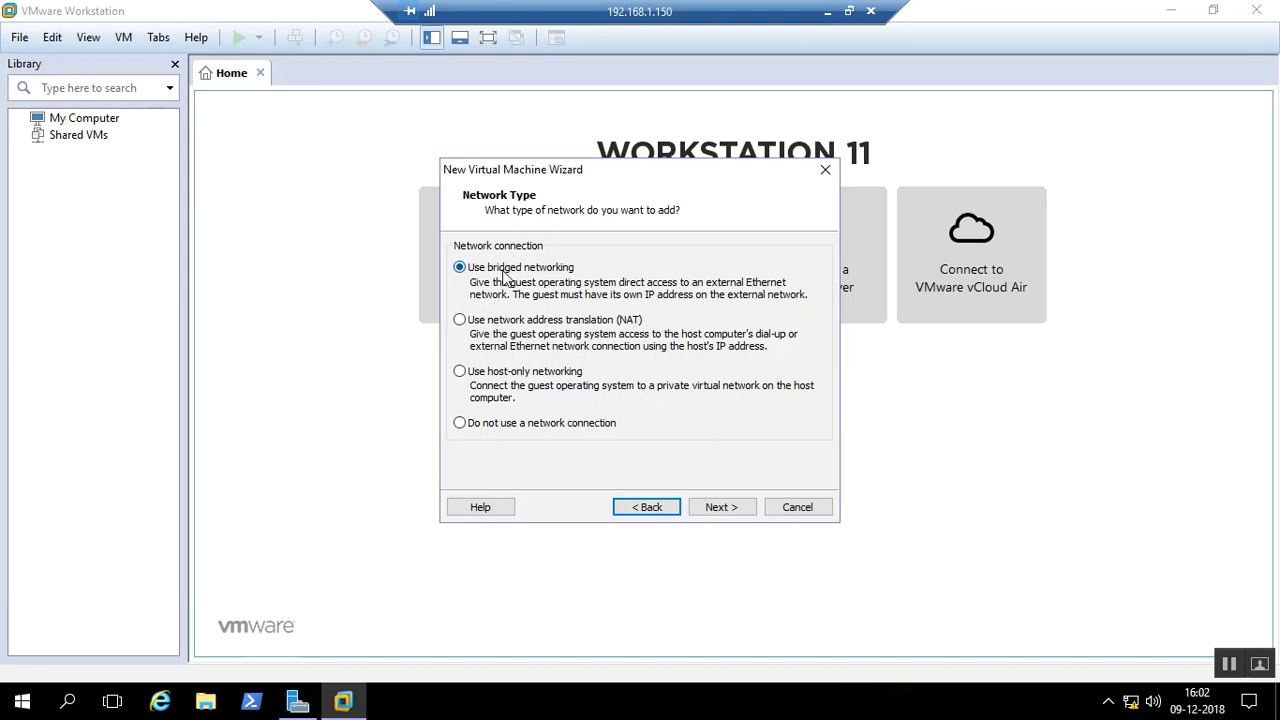
{"action": "left_click", "coordinate": [517, 329]}
{"action": "left_click", "coordinate": [543, 377]}
{"action": "left_click", "coordinate": [536, 324]}
{"action": "left_click", "coordinate": [535, 279]}
{"action": "left_click", "coordinate": [715, 510]}
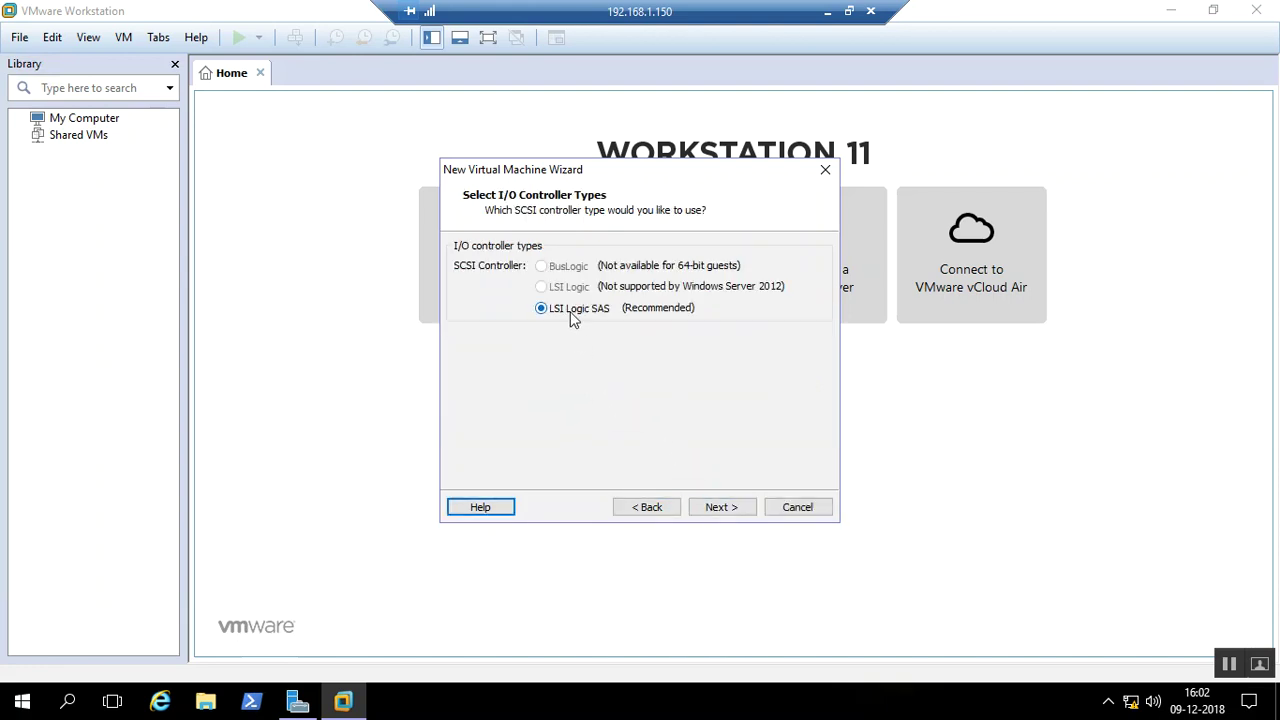
{"action": "left_click", "coordinate": [735, 512]}
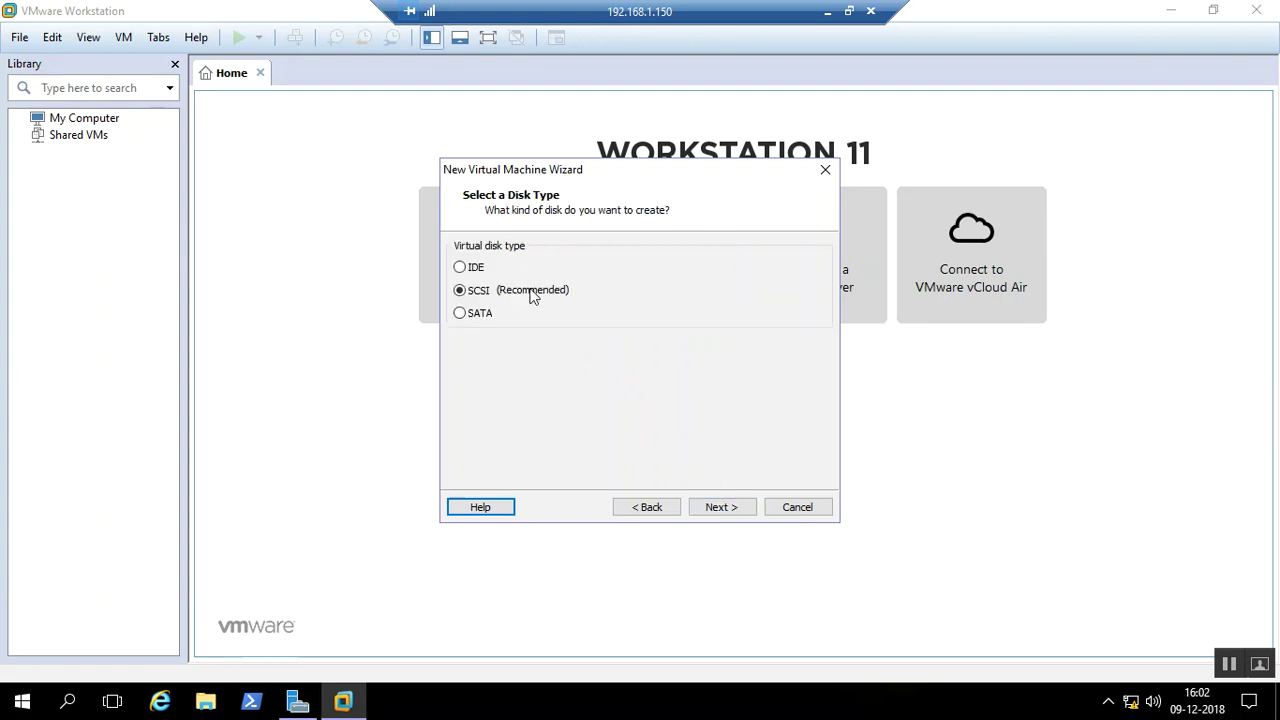
Keep the SCSI disk type, create a new virtual disk, and toggle single-file versus split-file storage
{"action": "left_click", "coordinate": [720, 507]}
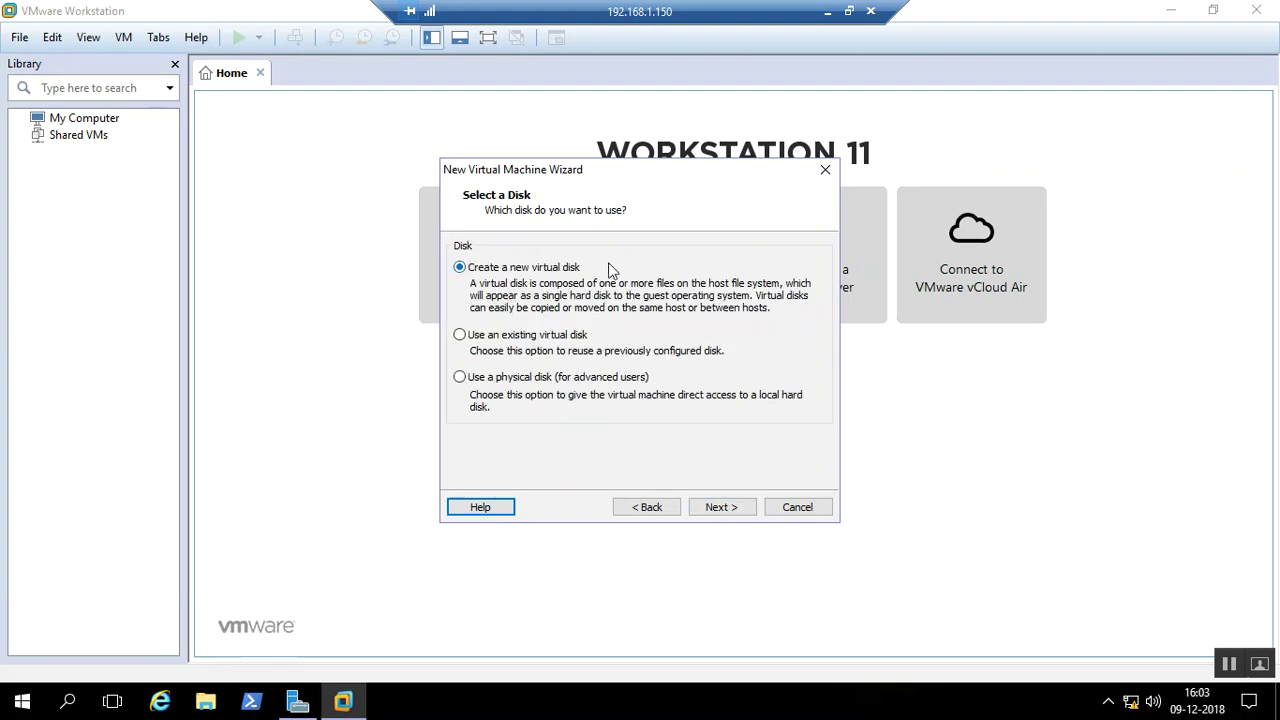
{"action": "left_click", "coordinate": [648, 507]}
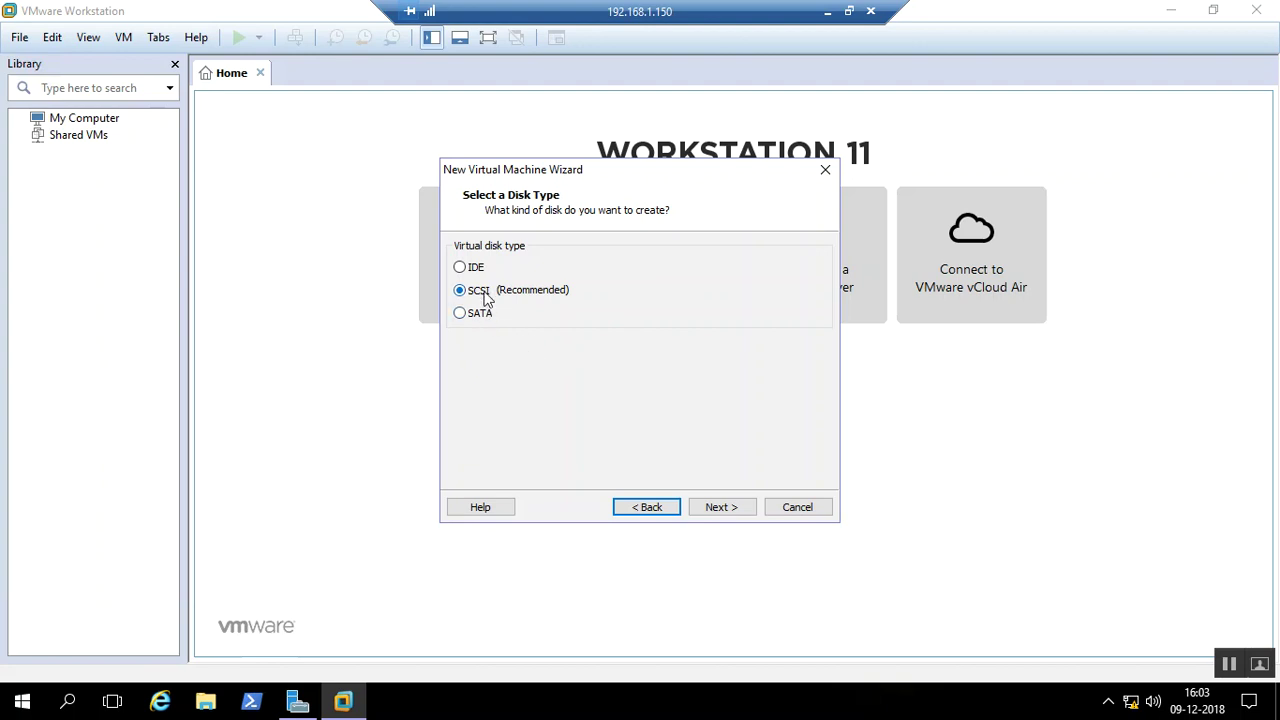
{"action": "left_click", "coordinate": [727, 510]}
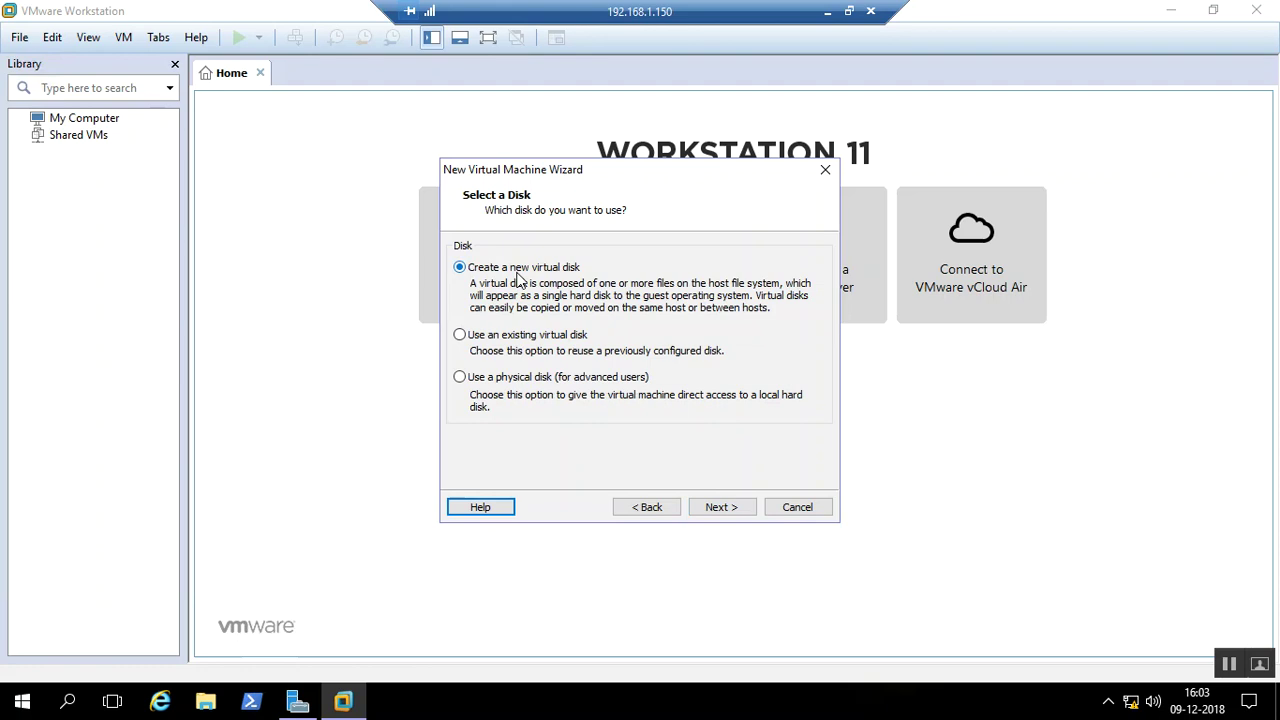
{"action": "left_click", "coordinate": [712, 509]}
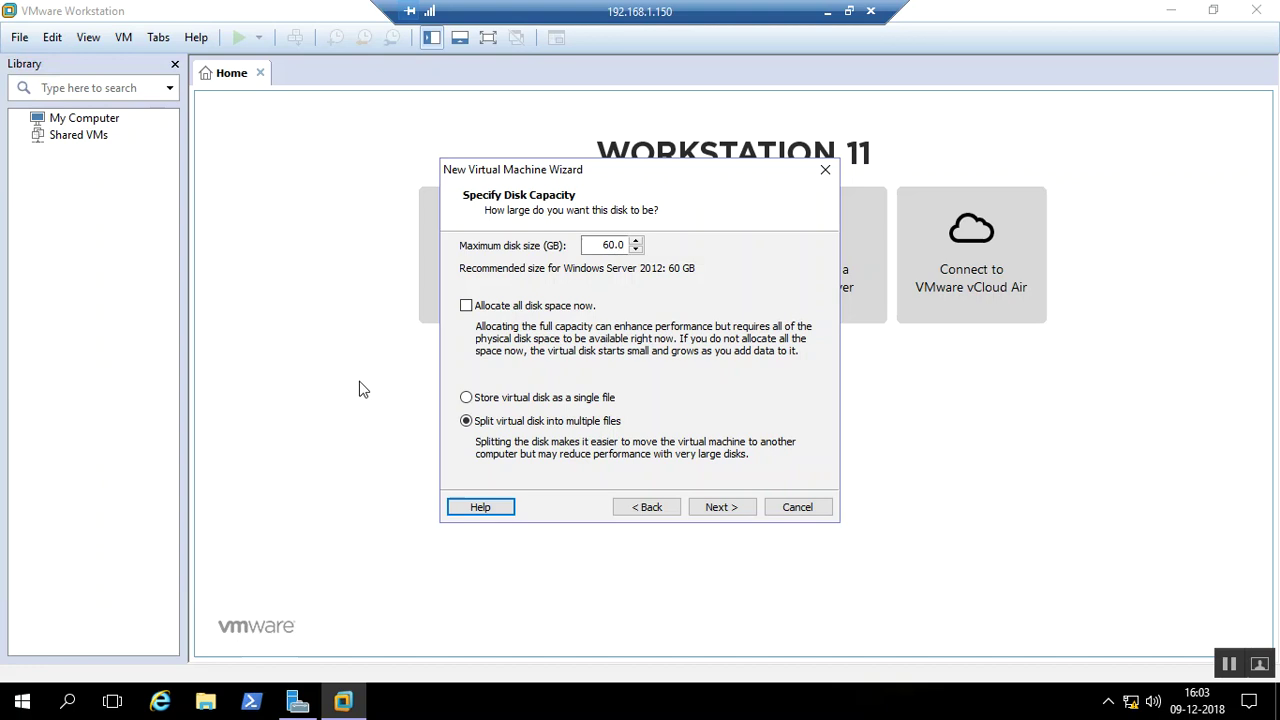
{"action": "left_click", "coordinate": [547, 400]}
{"action": "left_click", "coordinate": [556, 425]}
Store the 60 GB disk as a single file, accept Windows Server 2016.vmdk, and create the VM
{"action": "left_click", "coordinate": [567, 401]}
{"action": "left_click", "coordinate": [724, 508]}
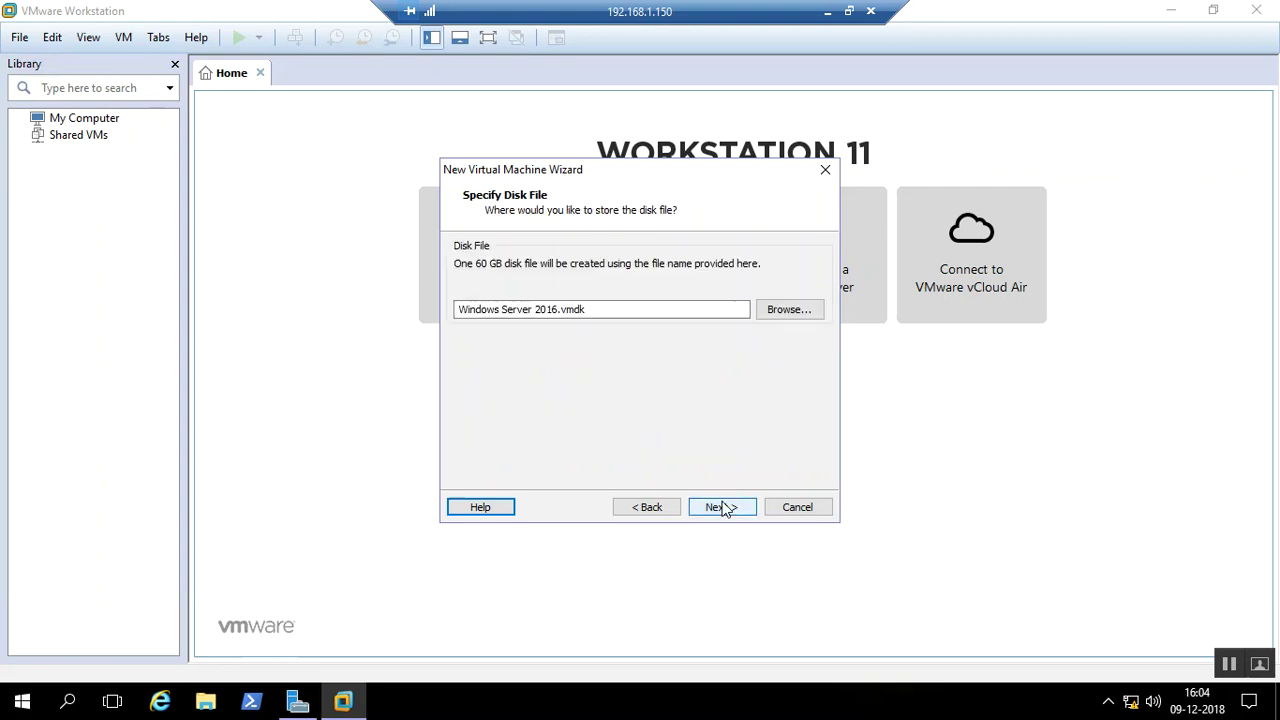
{"action": "left_click", "coordinate": [724, 508]}
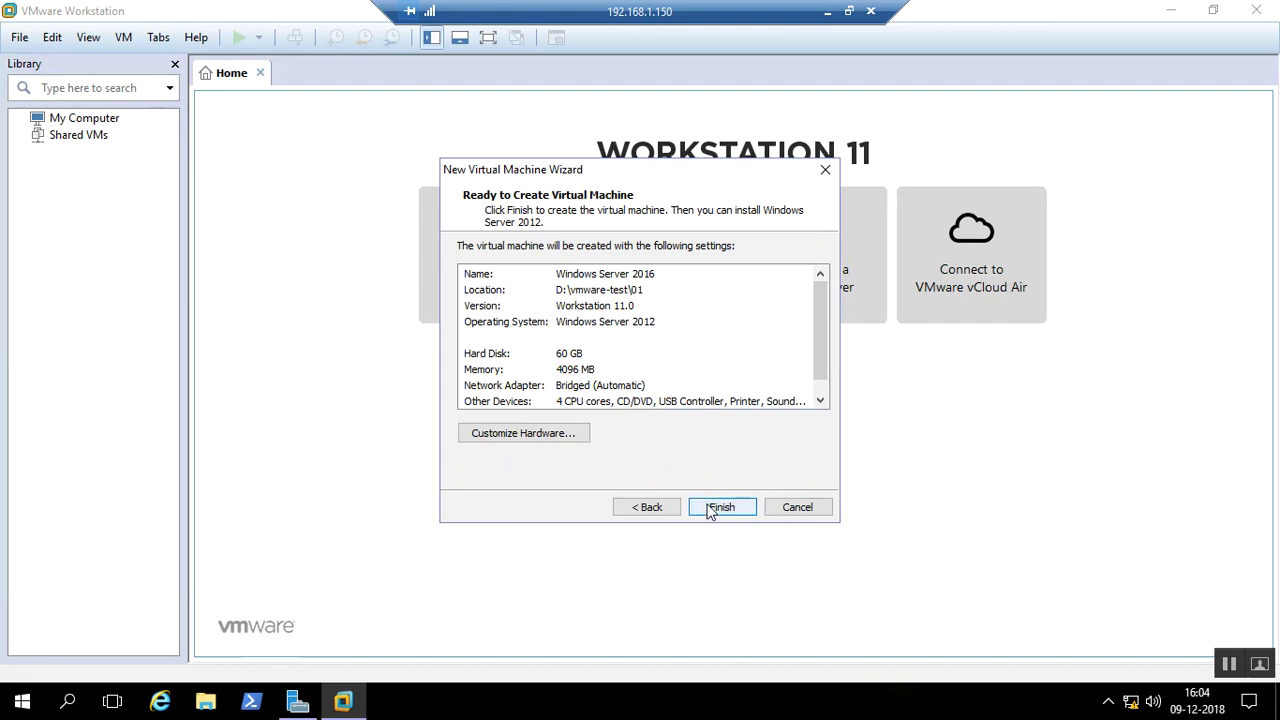
{"action": "left_click", "coordinate": [721, 507]}
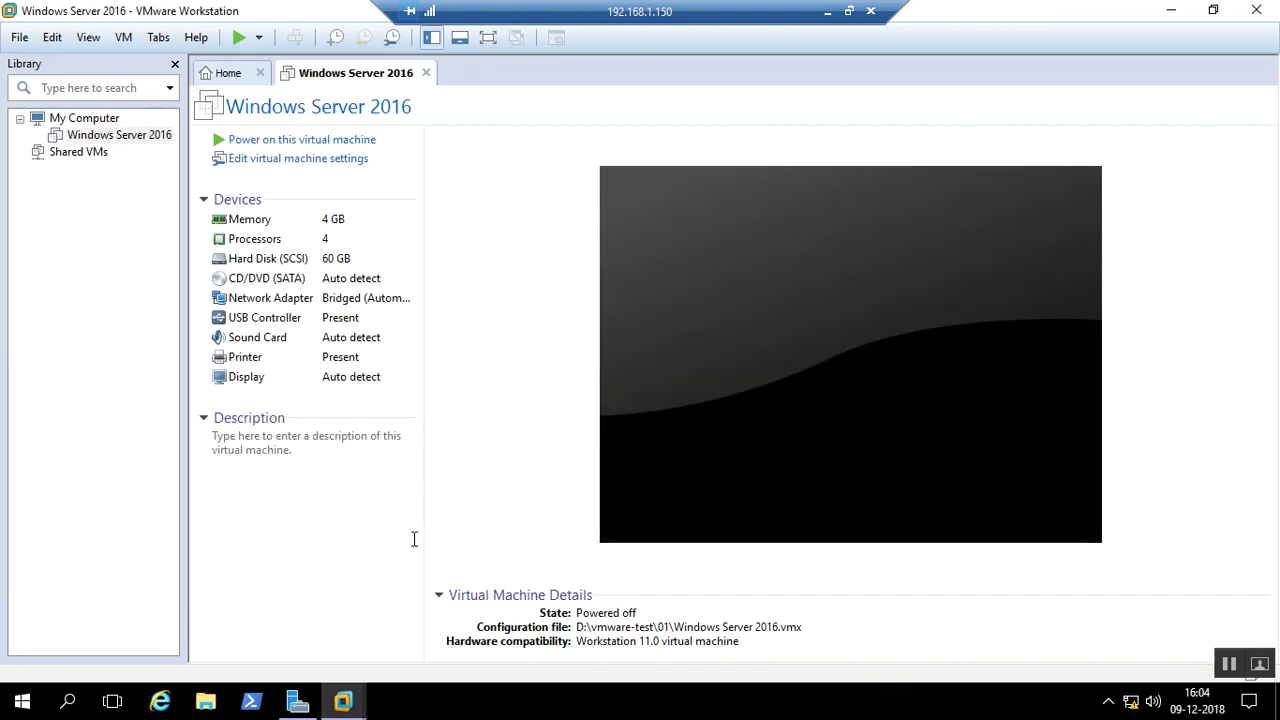
Set the CD/DVD (SATA) drive to use an ISO image file and browse into Local Disk (D:)
{"action": "left_click", "coordinate": [306, 166]}
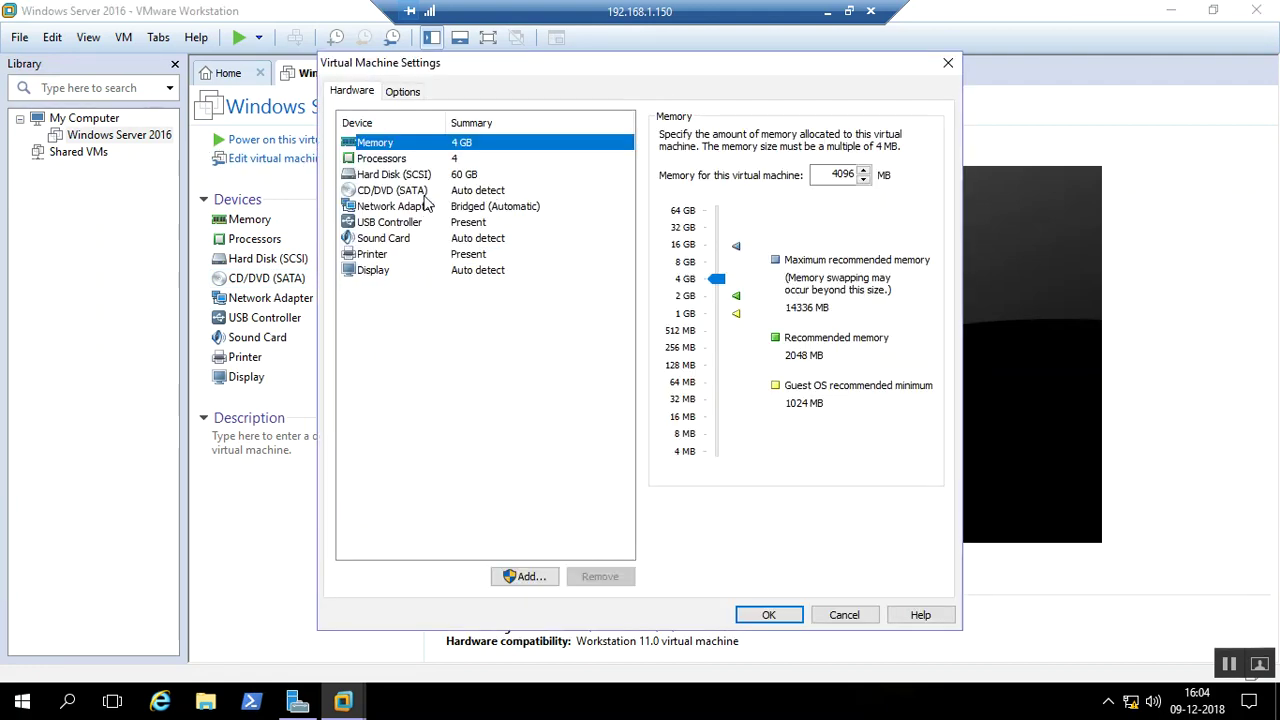
{"action": "left_click", "coordinate": [423, 192]}
{"action": "left_click", "coordinate": [738, 248]}
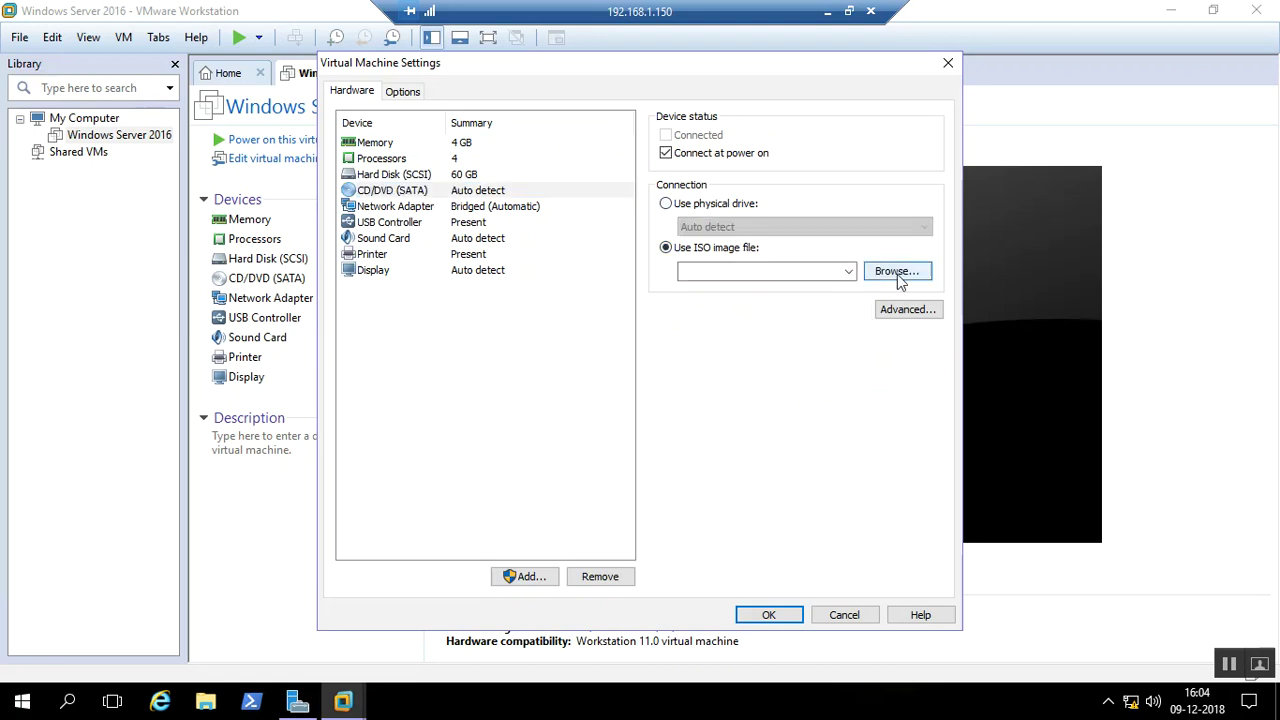
{"action": "left_click", "coordinate": [897, 274]}
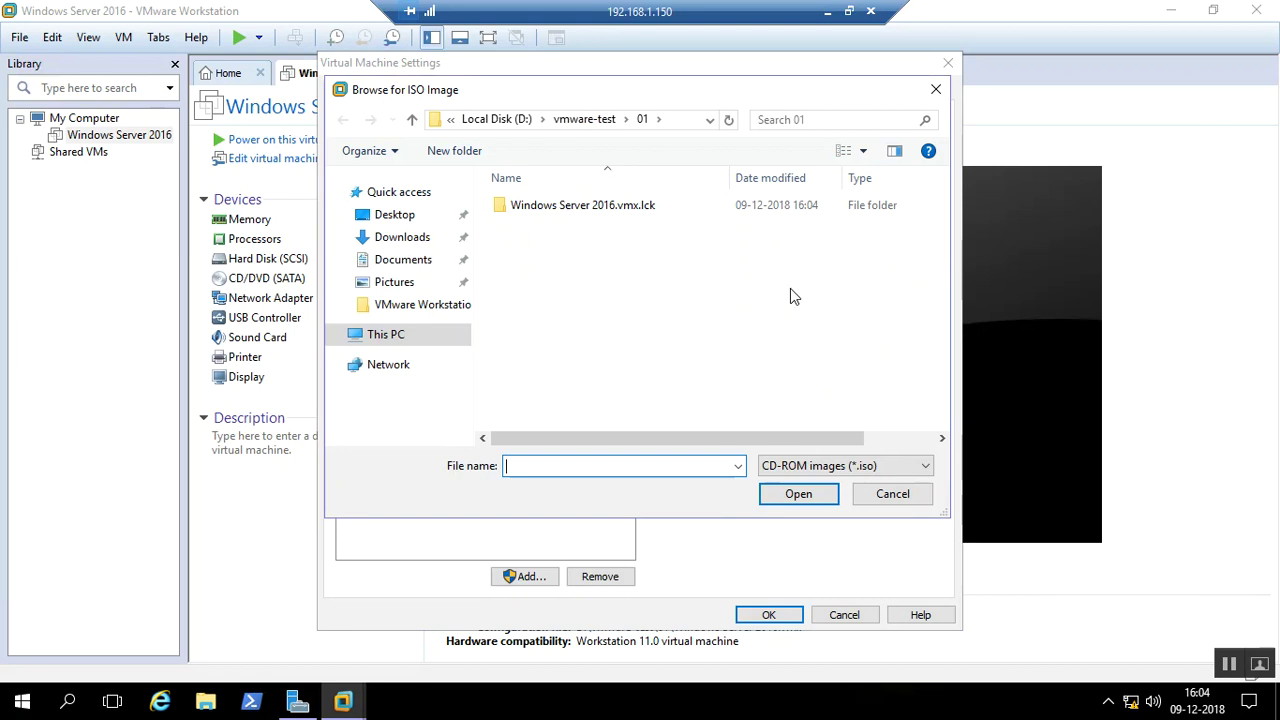
{"action": "left_click", "coordinate": [367, 344]}
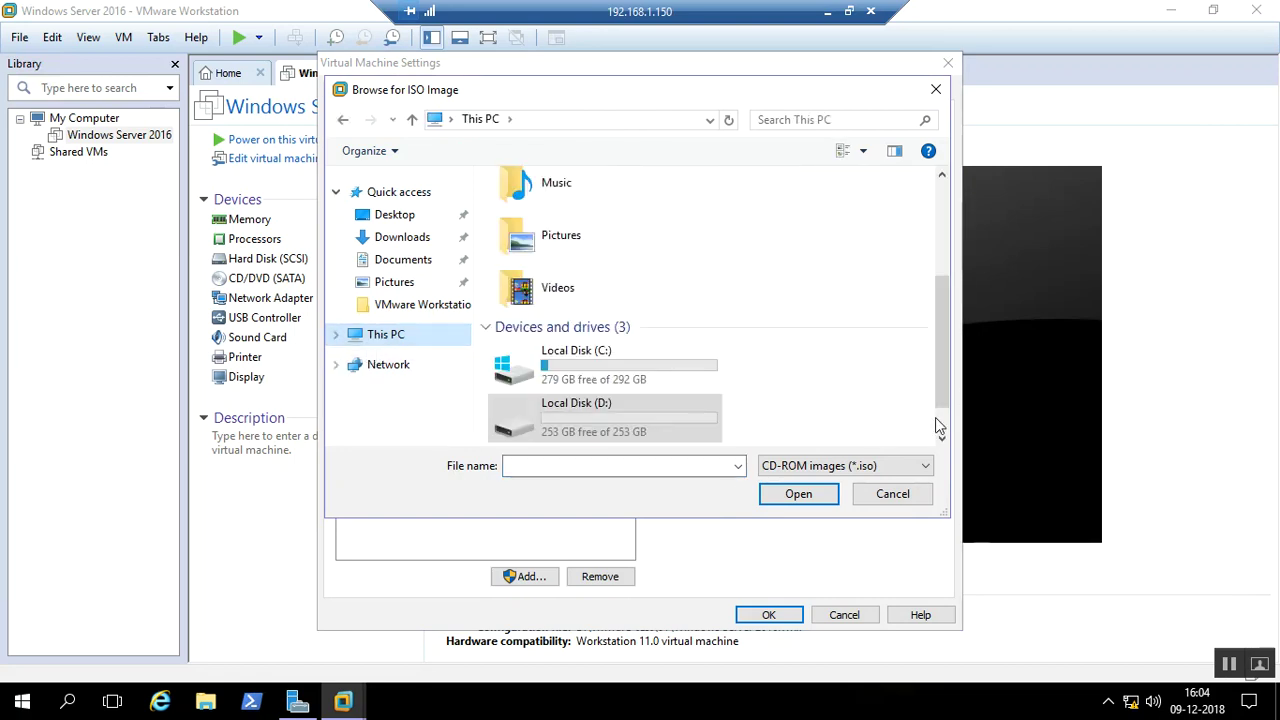
{"action": "scroll", "coordinate": [942, 423], "scroll_direction": "down", "scroll_amount": 1}
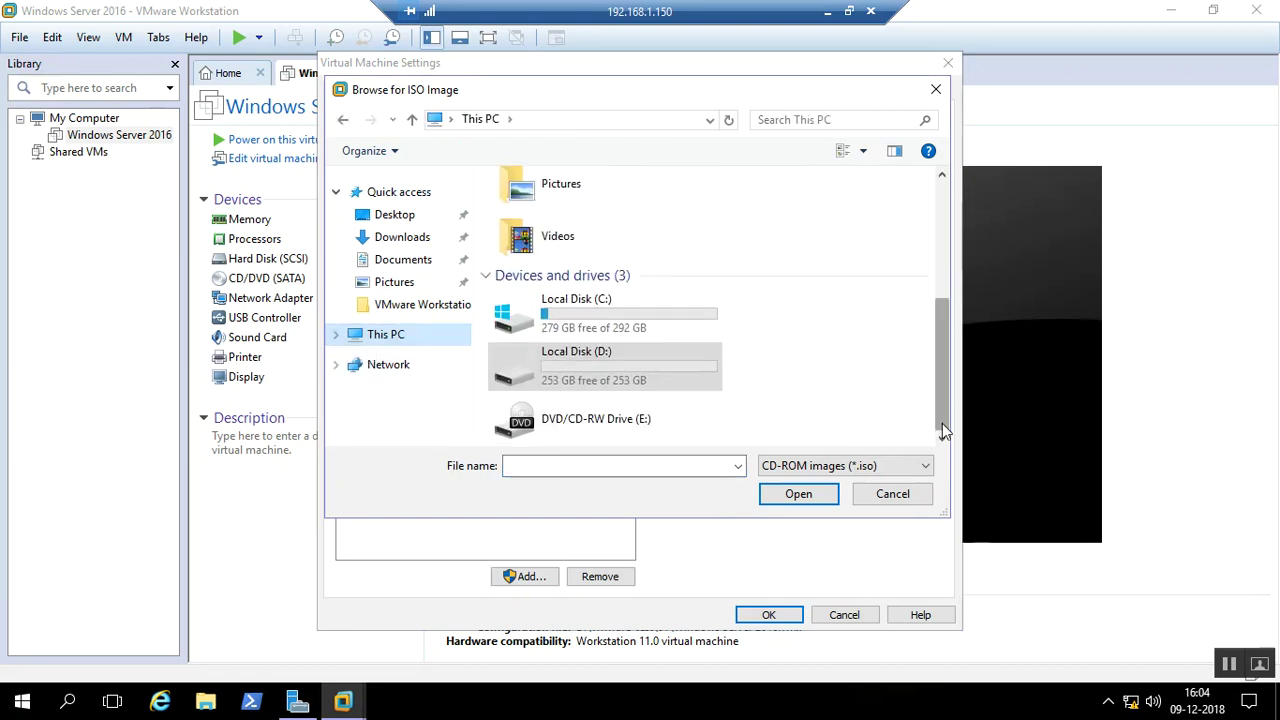
{"action": "double_click", "coordinate": [593, 374]}
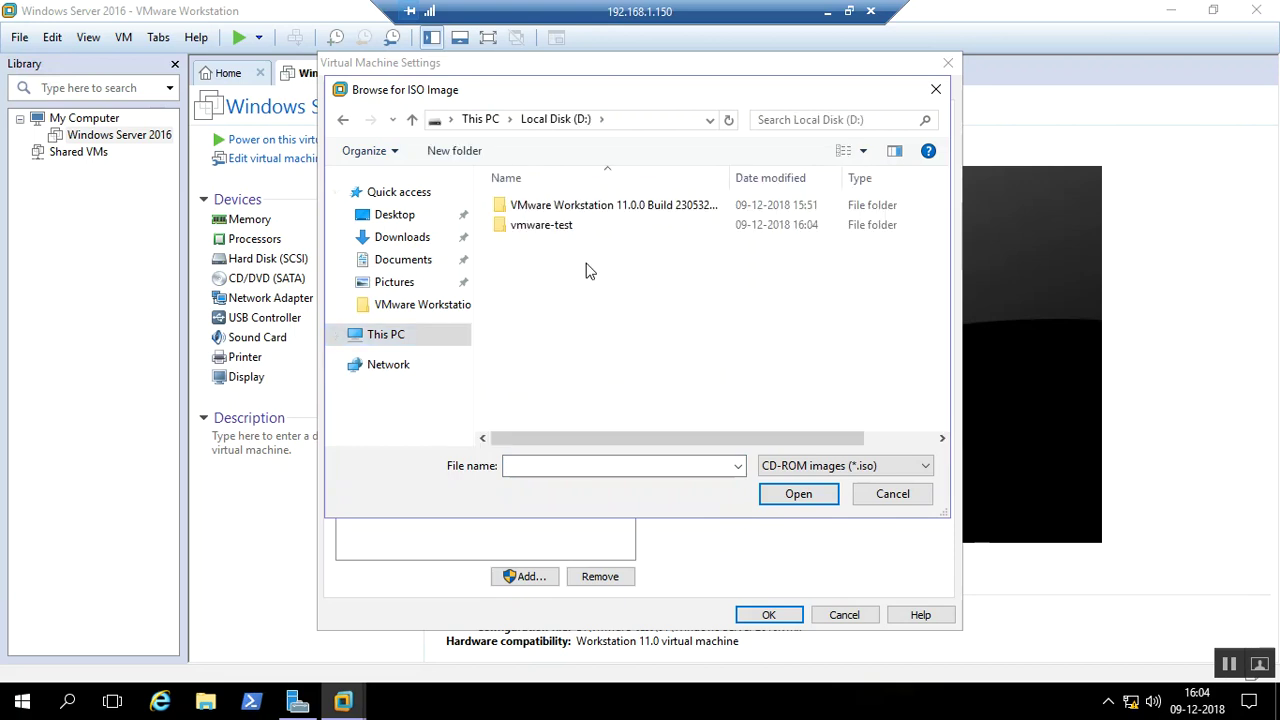
Copy the en_windows_server_2016_x64_dvd_9327751 ISO from the host's DATA (F:)\Downloads folder
{"action": "left_click", "coordinate": [829, 17]}
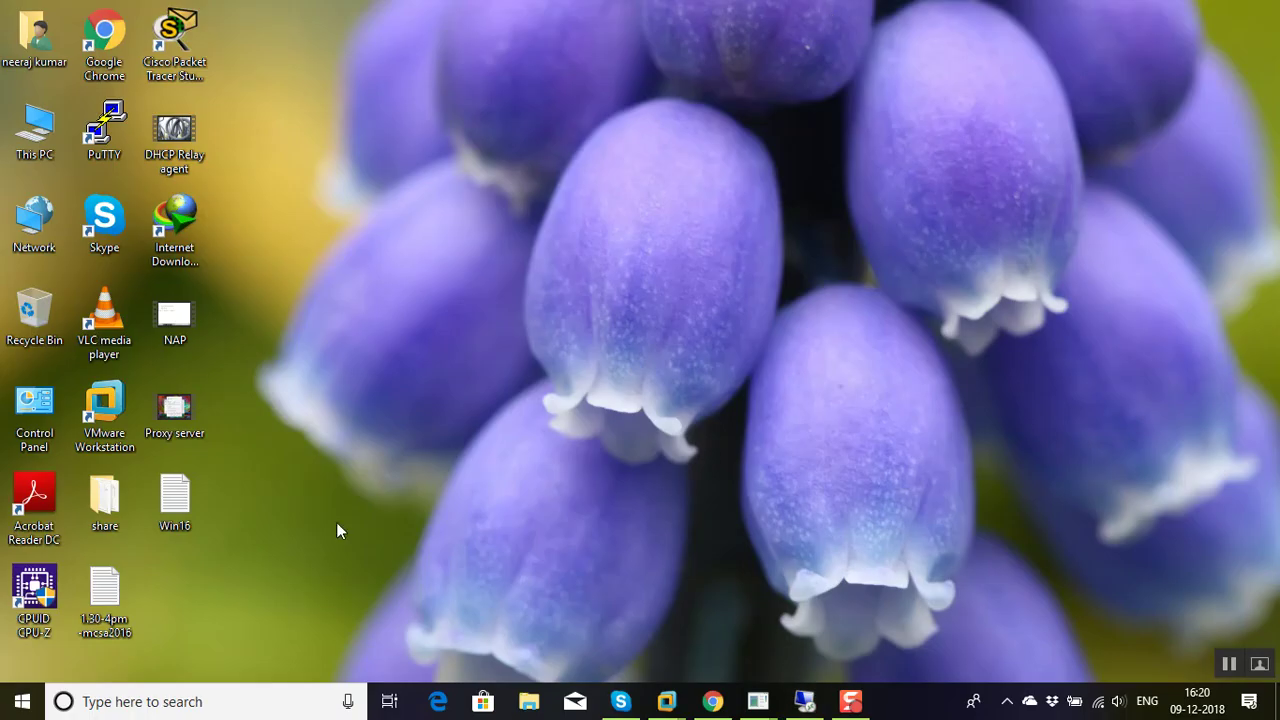
{"action": "left_click", "coordinate": [529, 701]}
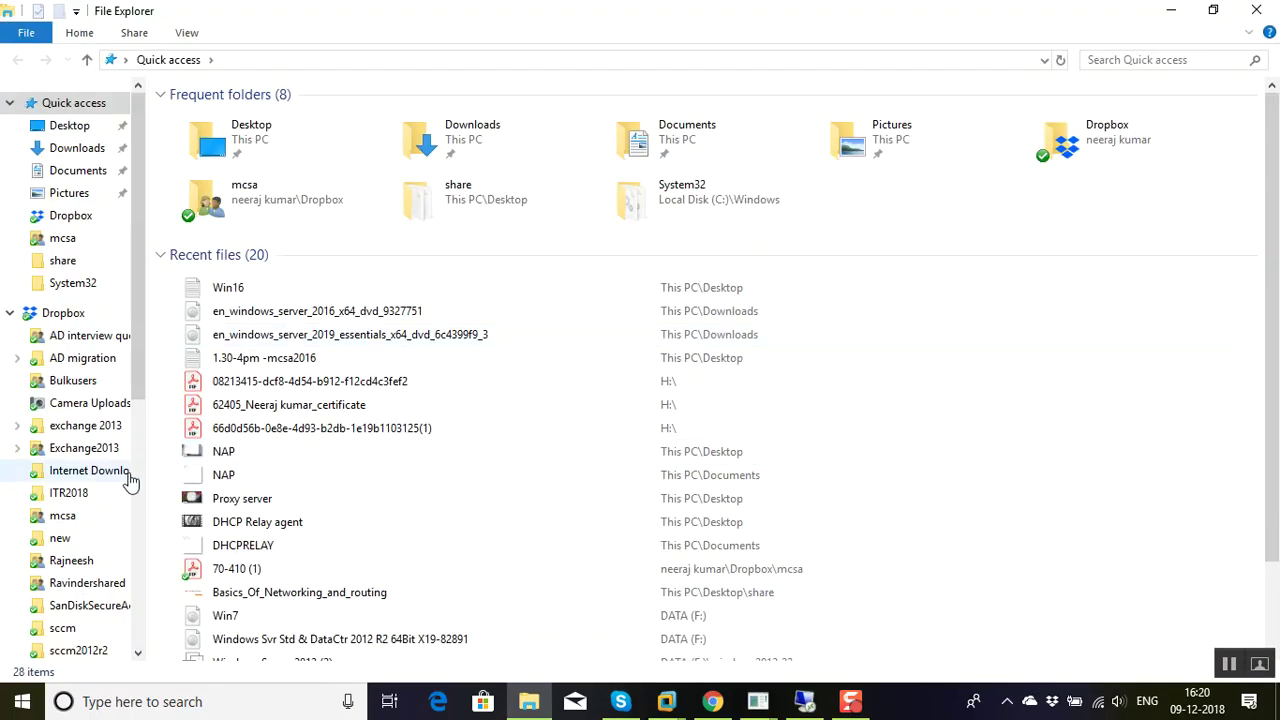
{"action": "scroll", "coordinate": [134, 482], "scroll_direction": "down", "scroll_amount": 7}
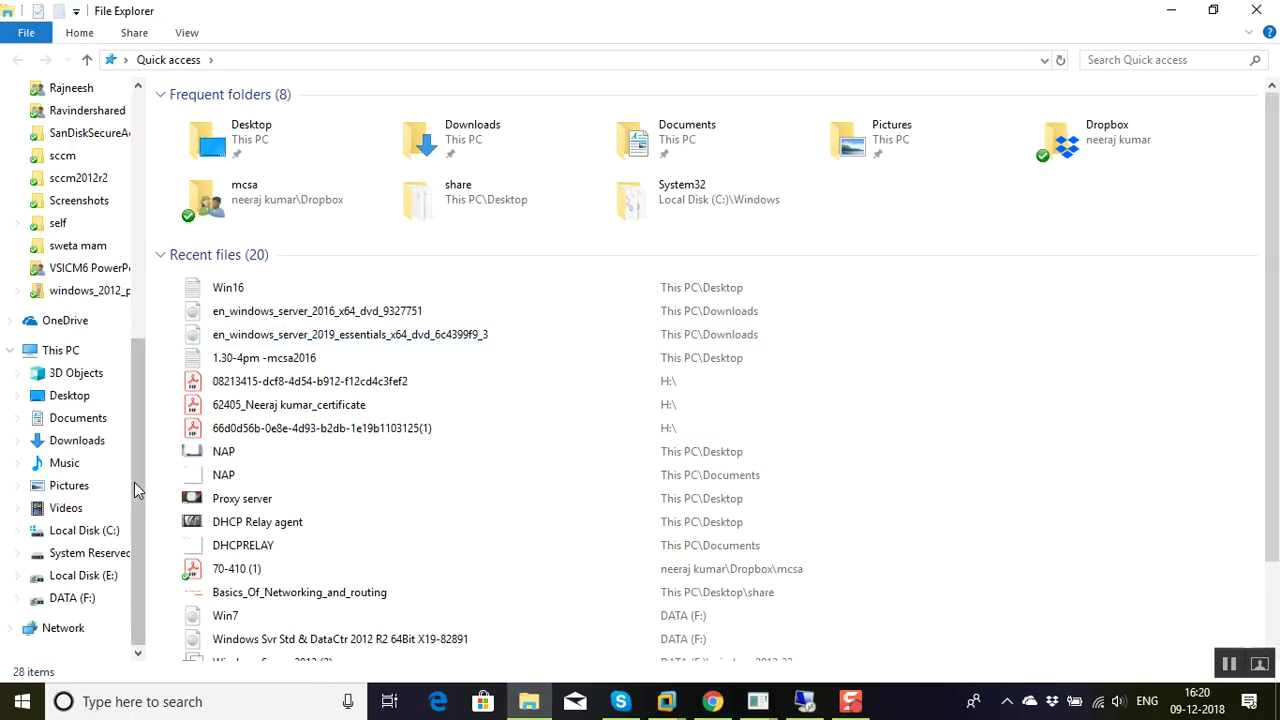
{"action": "left_click", "coordinate": [85, 598]}
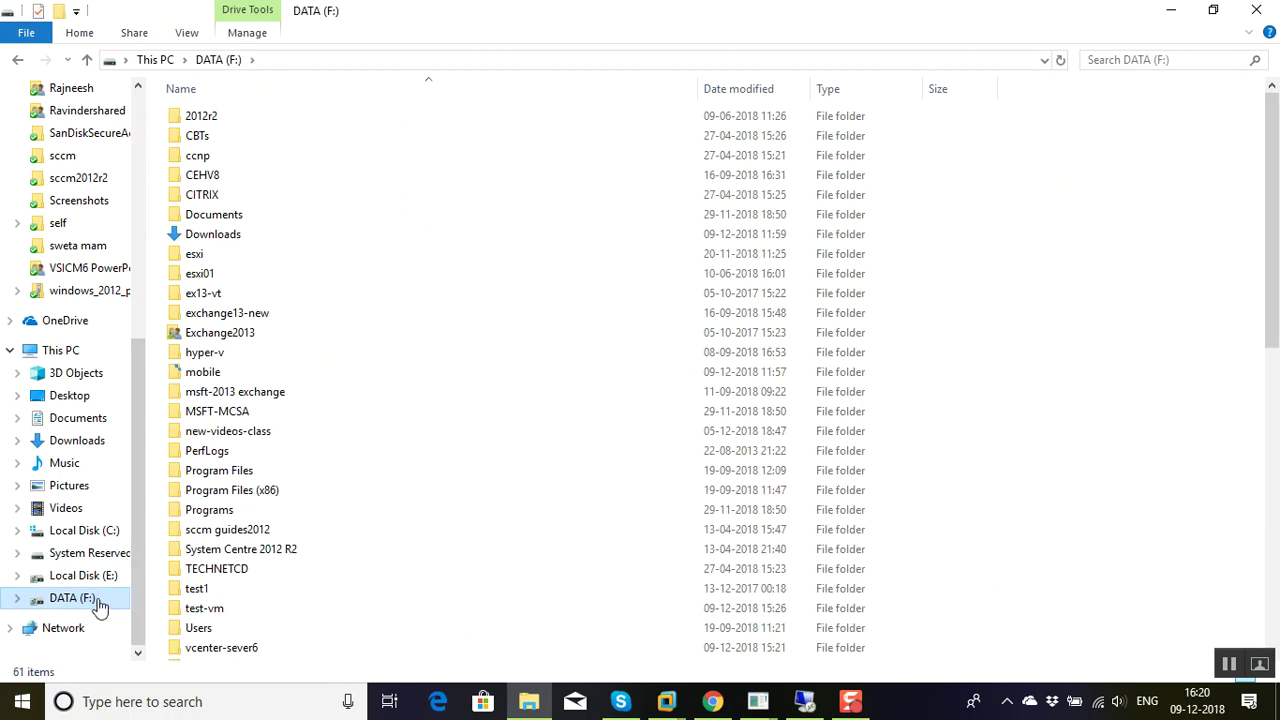
{"action": "double_click", "coordinate": [224, 240]}
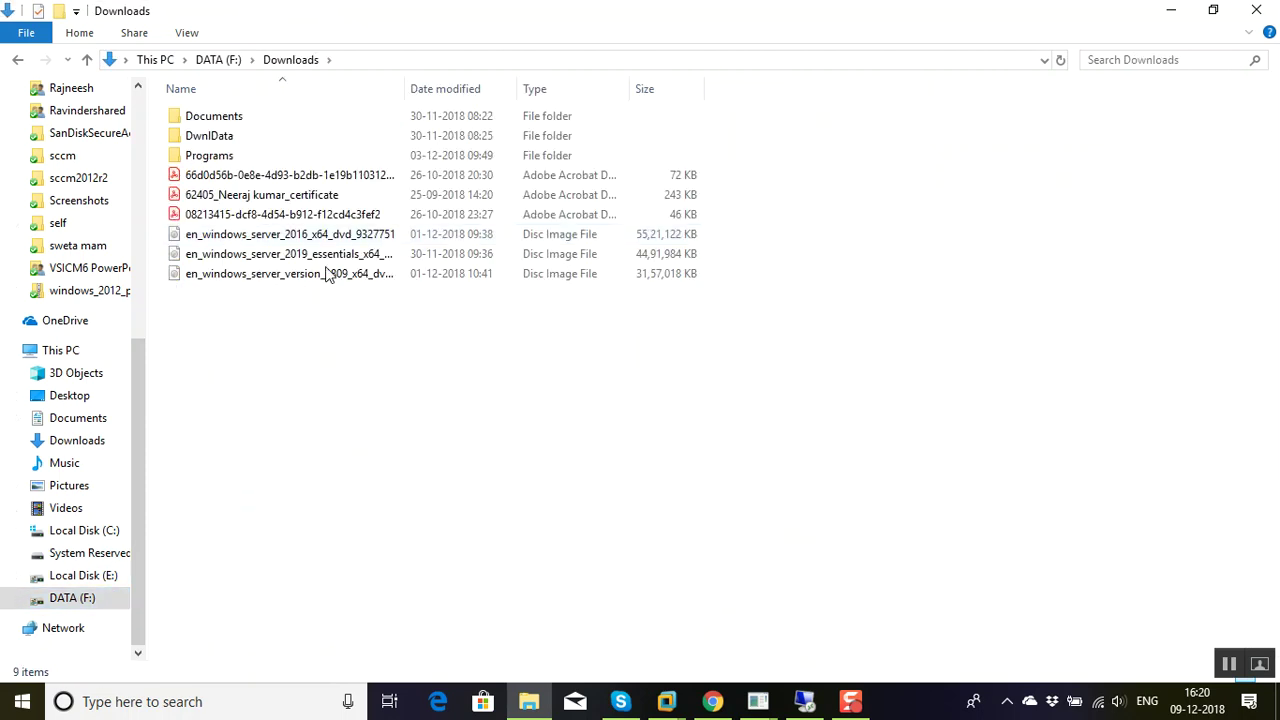
{"action": "left_click", "coordinate": [340, 242]}
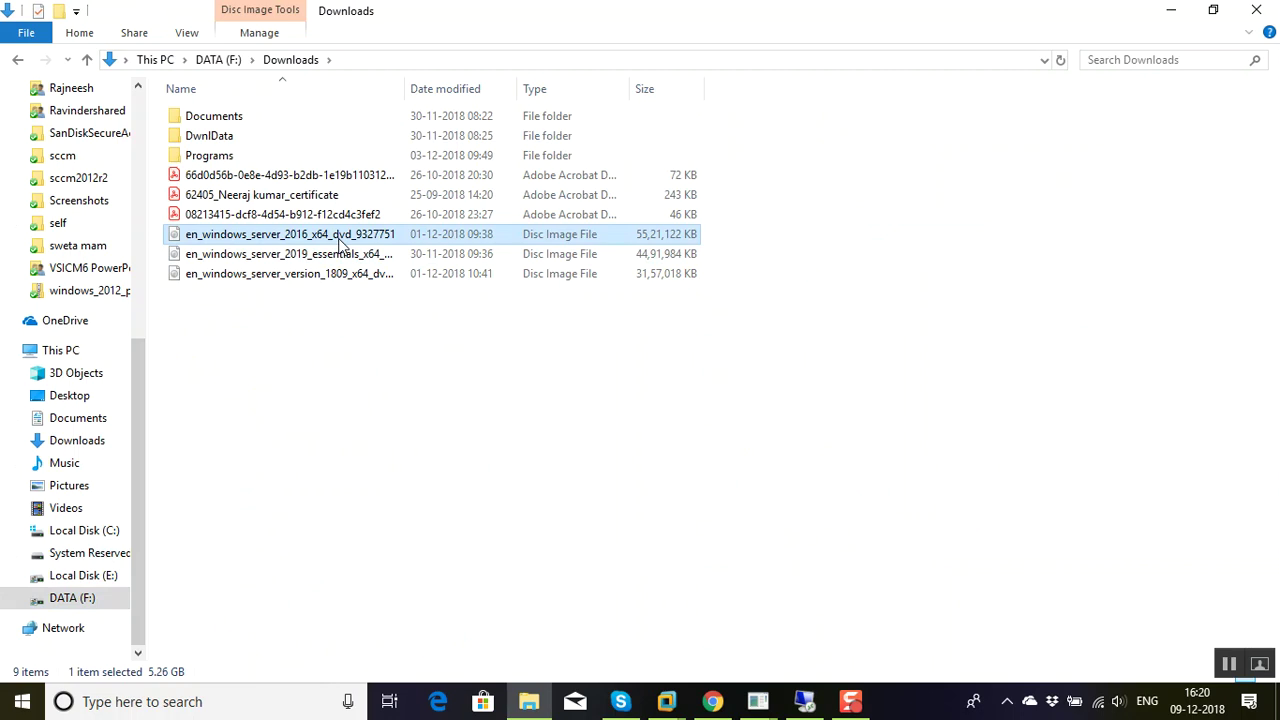
{"action": "right_click", "coordinate": [309, 238]}
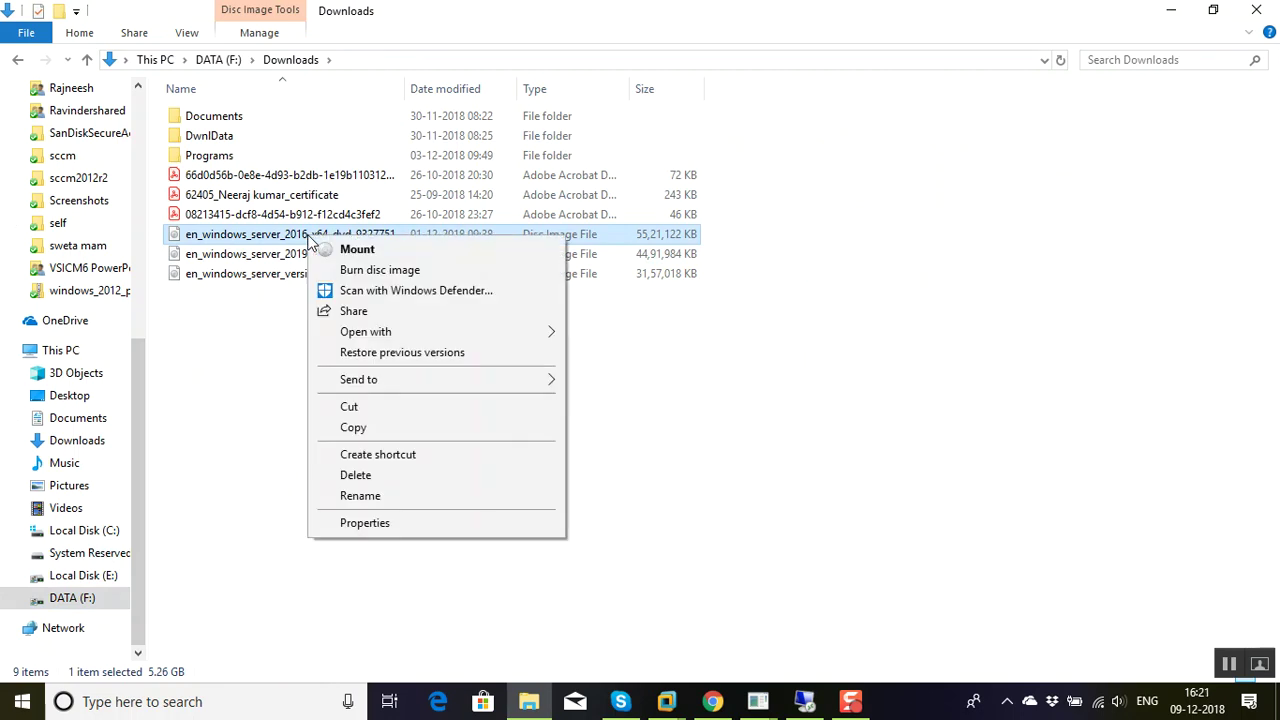
{"action": "left_click", "coordinate": [352, 428]}
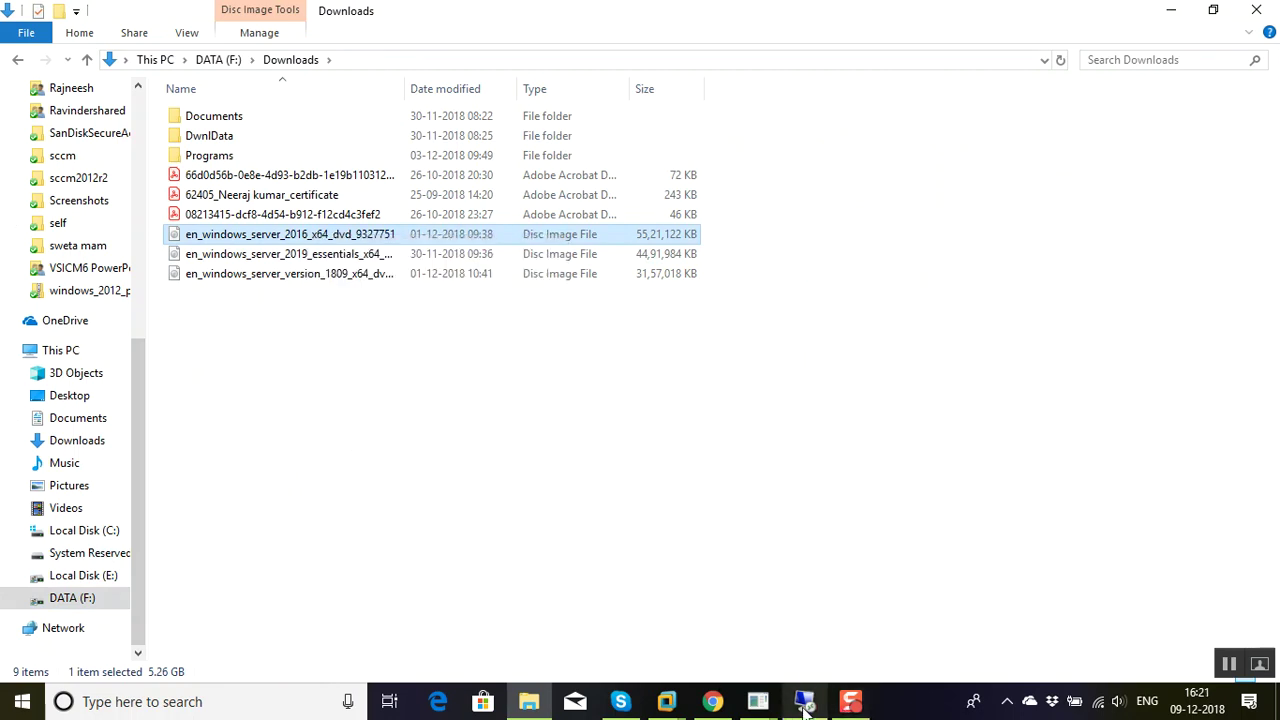
Paste the disc image into the remote server's Local Disk (D:), then dismiss the error and cancel the copy
{"action": "left_click", "coordinate": [805, 703]}
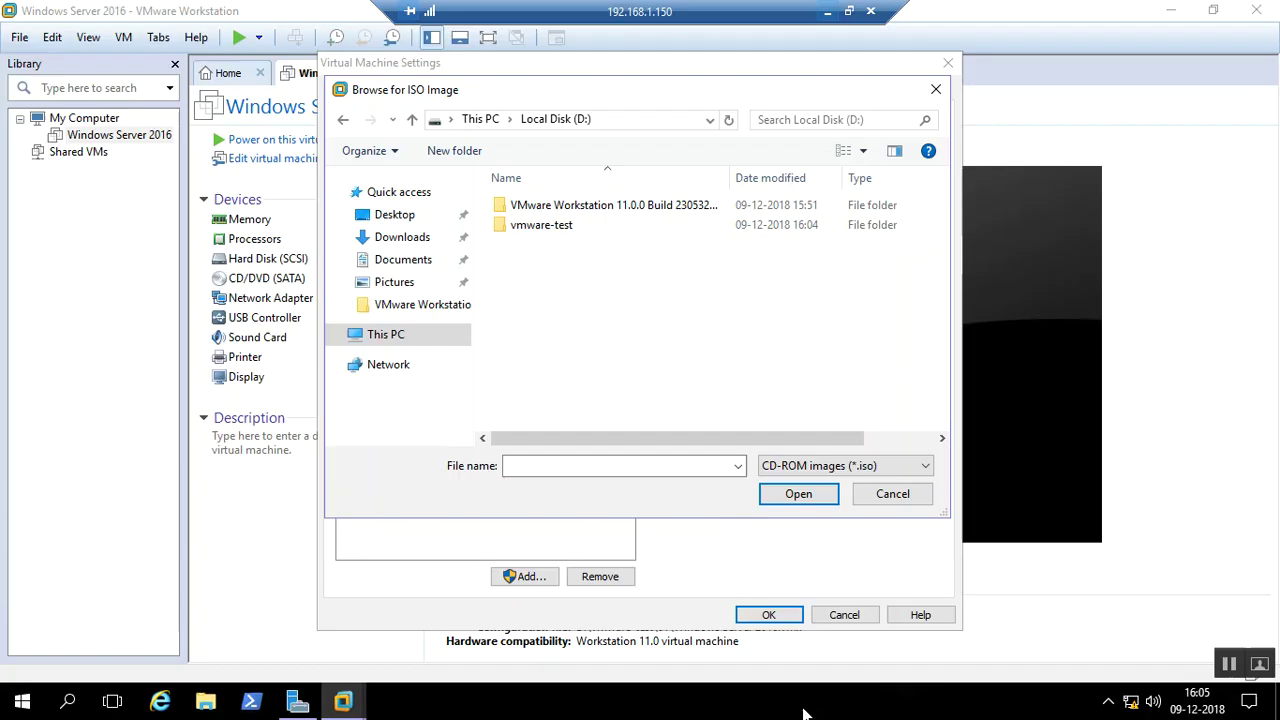
{"action": "right_click", "coordinate": [606, 327]}
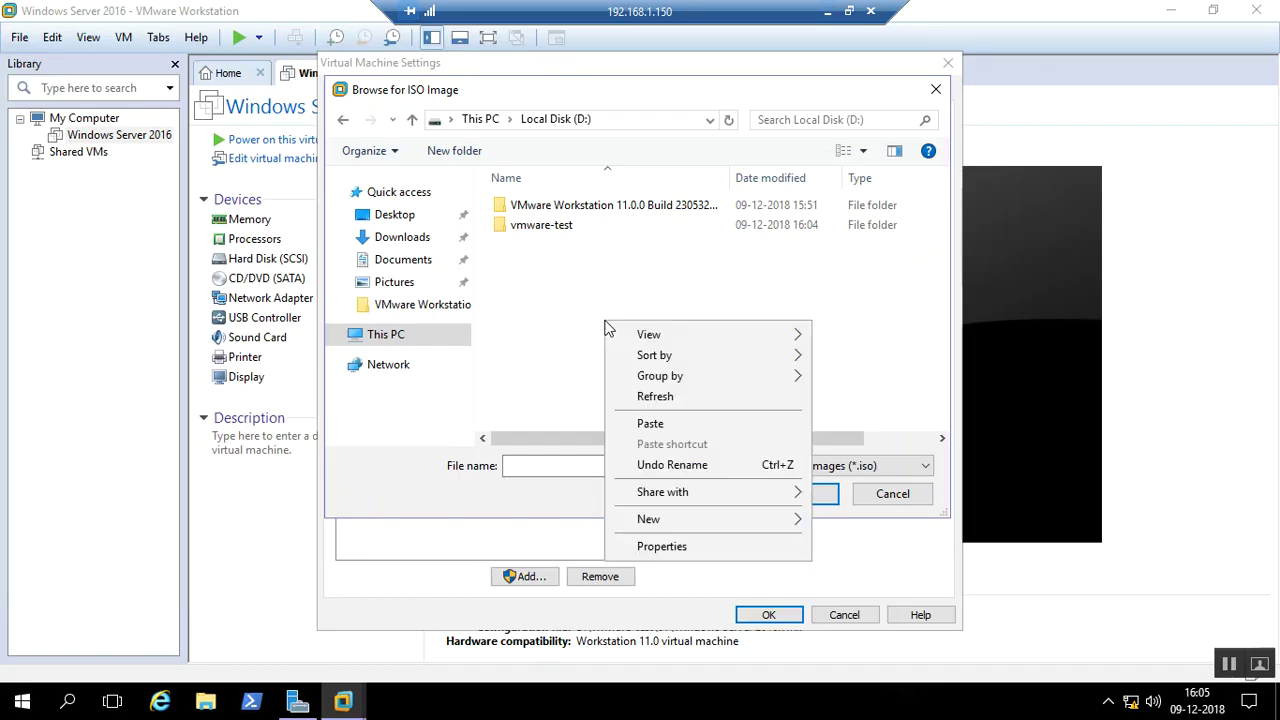
{"action": "left_click", "coordinate": [632, 424]}
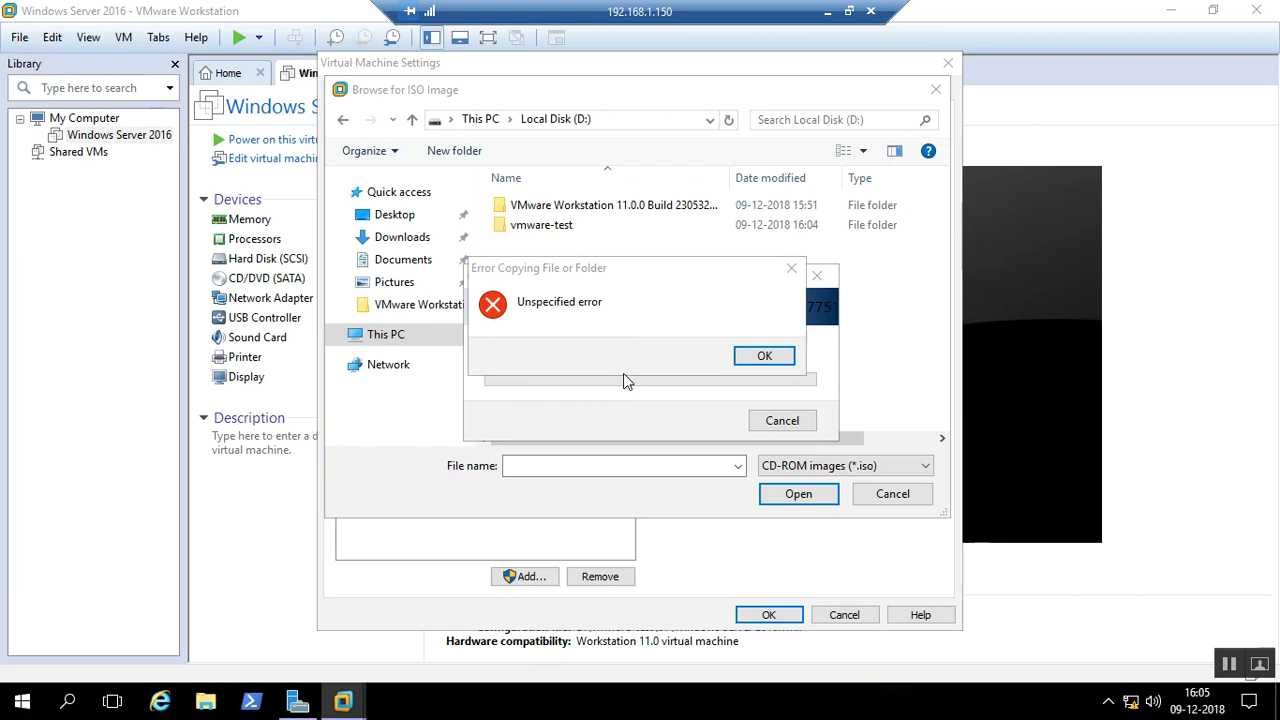
{"action": "left_click", "coordinate": [764, 356]}
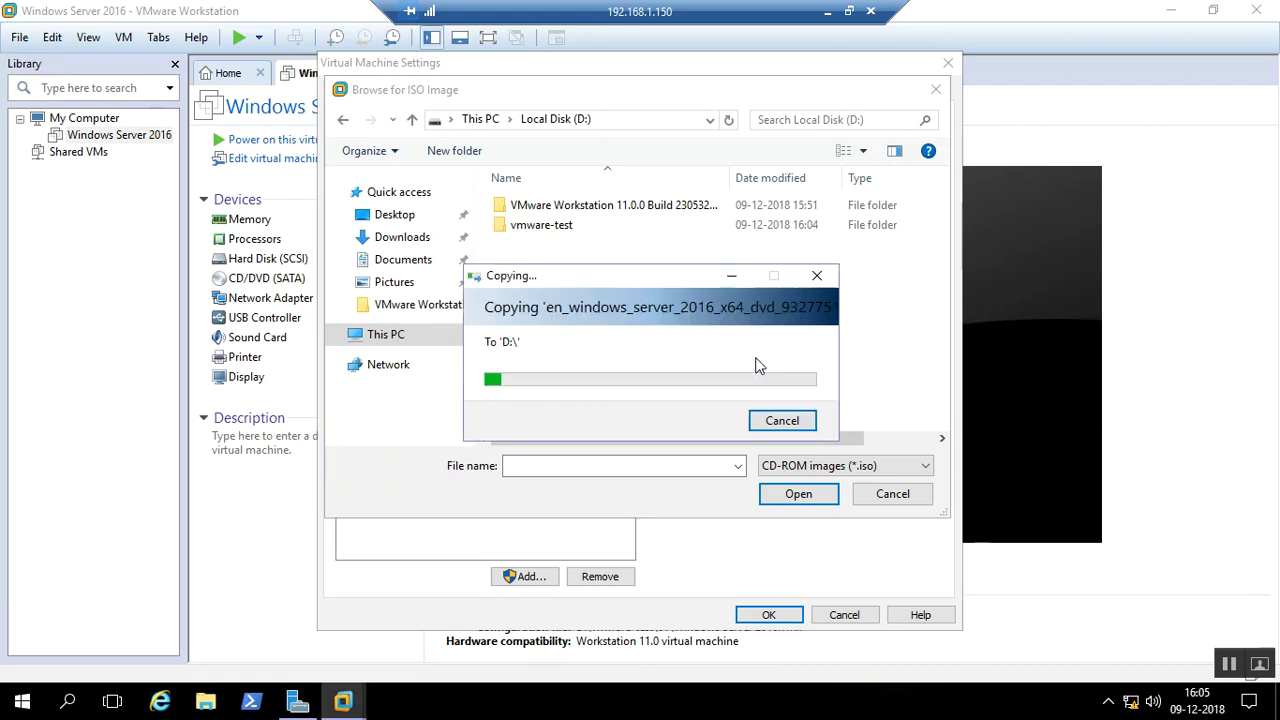
{"action": "left_click", "coordinate": [770, 420]}
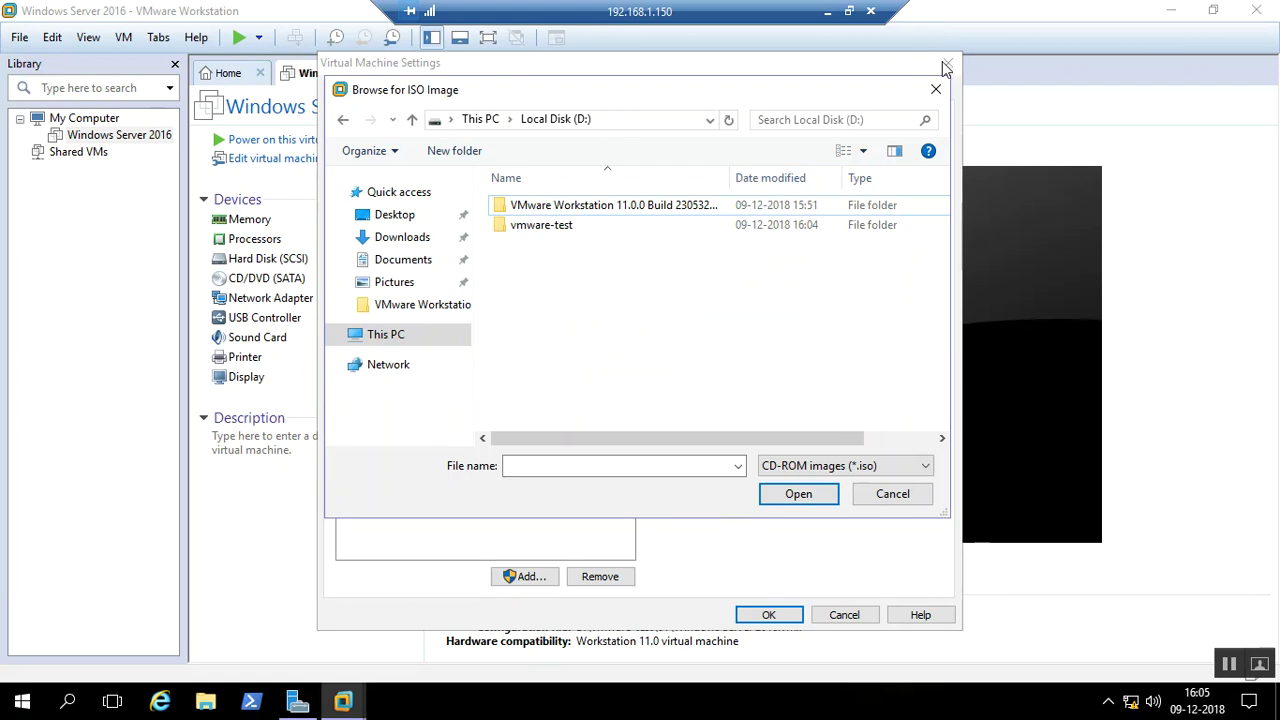
{"action": "left_click", "coordinate": [205, 701]}
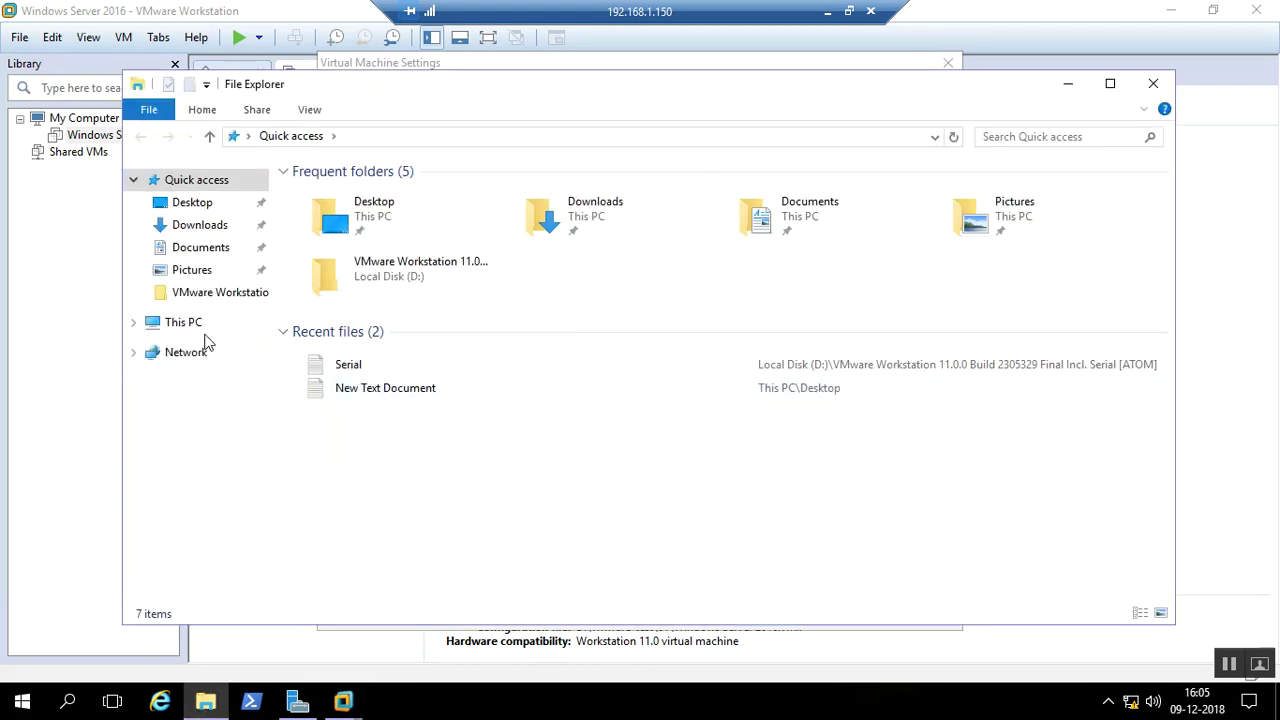
Retry pasting the image into the remote Local Disk (D:), dismiss the error, and return to the host
{"action": "left_click", "coordinate": [188, 323]}
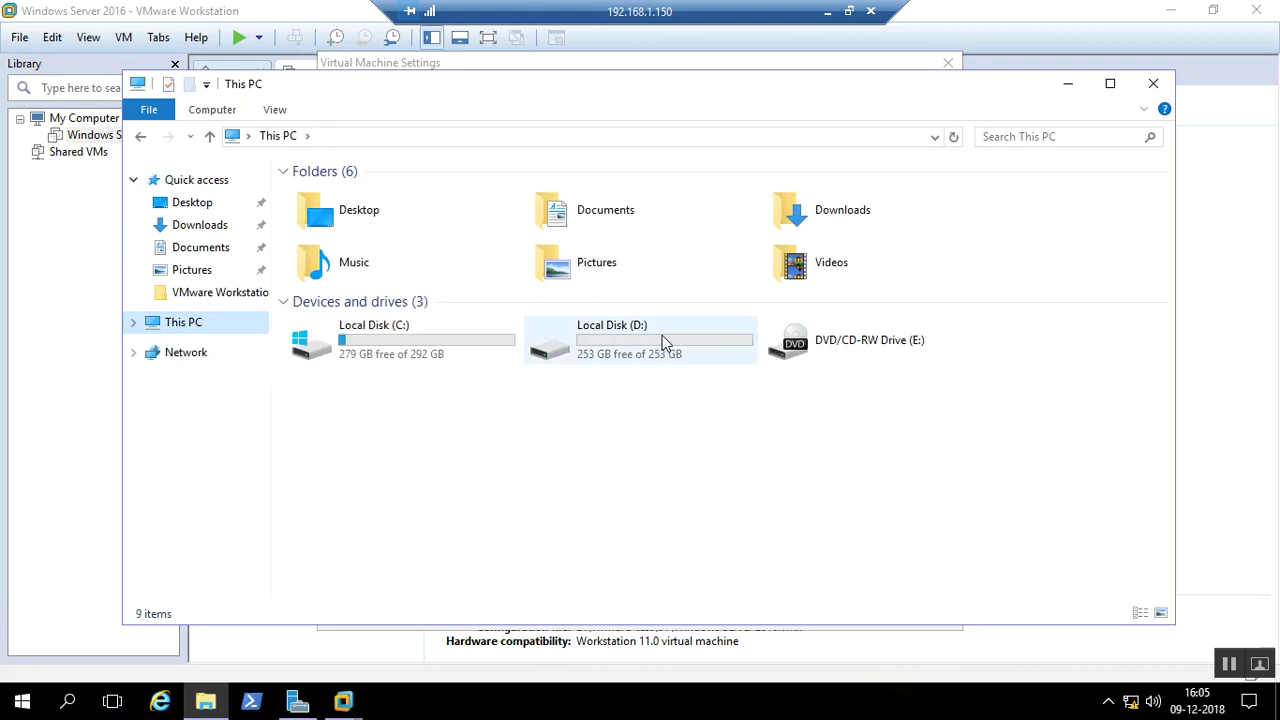
{"action": "double_click", "coordinate": [661, 335]}
{"action": "right_click", "coordinate": [506, 345]}
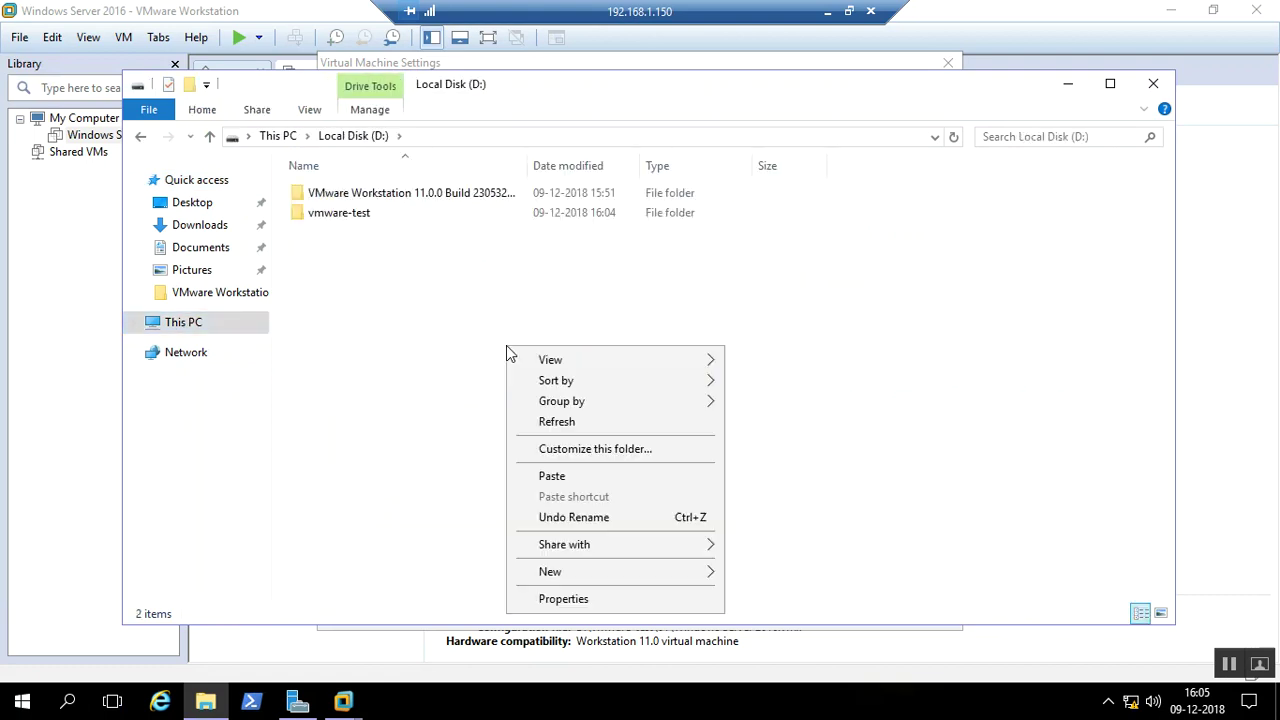
{"action": "left_click", "coordinate": [553, 478]}
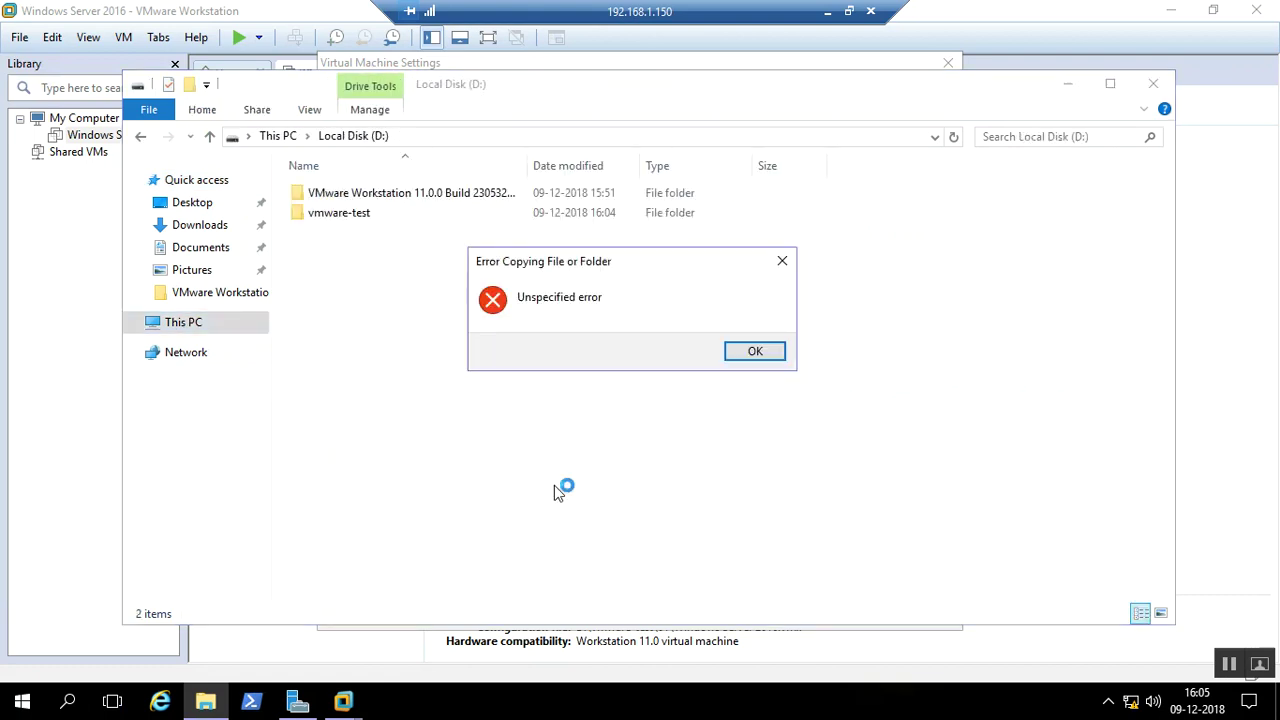
{"action": "left_click", "coordinate": [755, 351]}
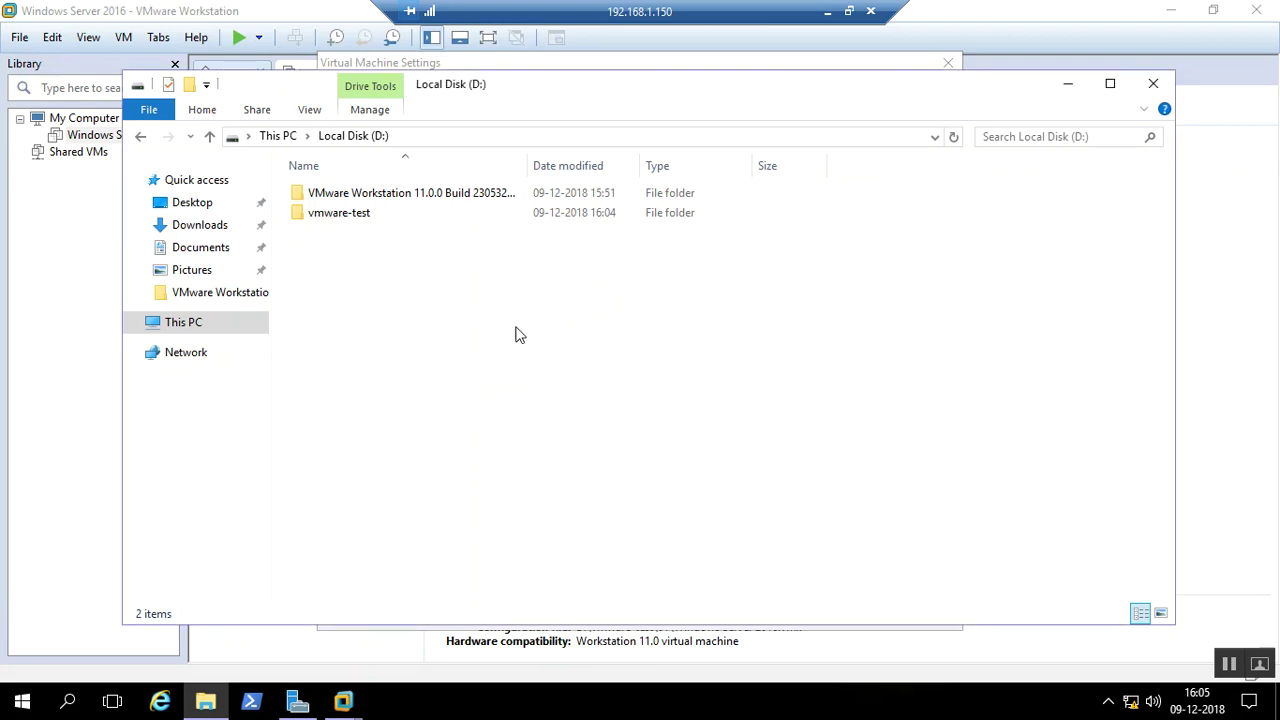
{"action": "left_click", "coordinate": [827, 11]}
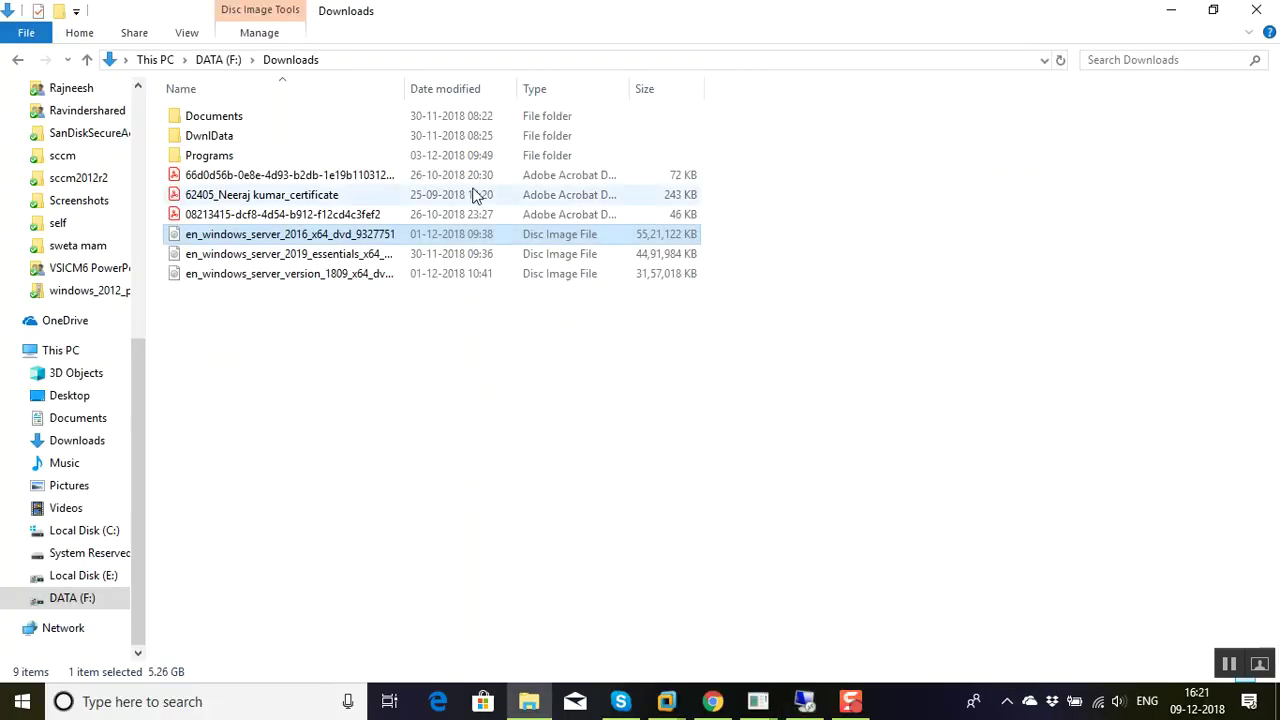
Copy the Windows Server 2016 ISO again and retry pasting it into the remote server's Local Disk (D:)
{"action": "right_click", "coordinate": [316, 240]}
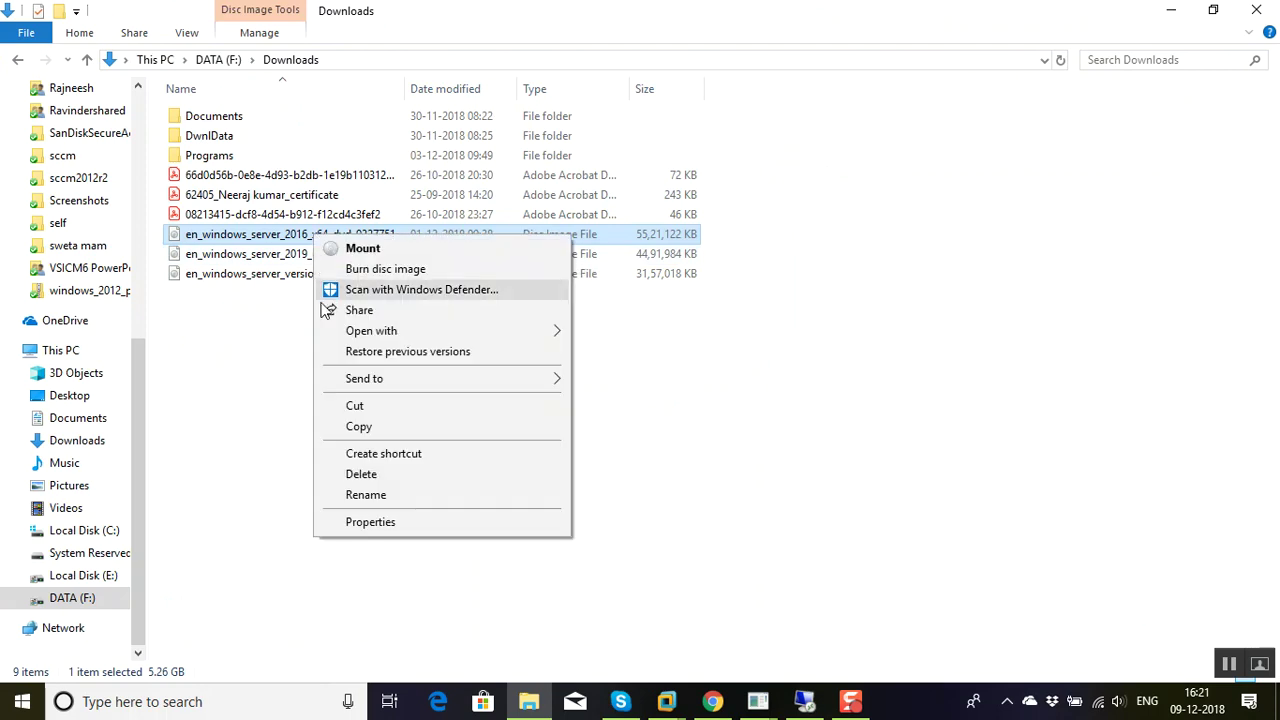
{"action": "left_click", "coordinate": [370, 431]}
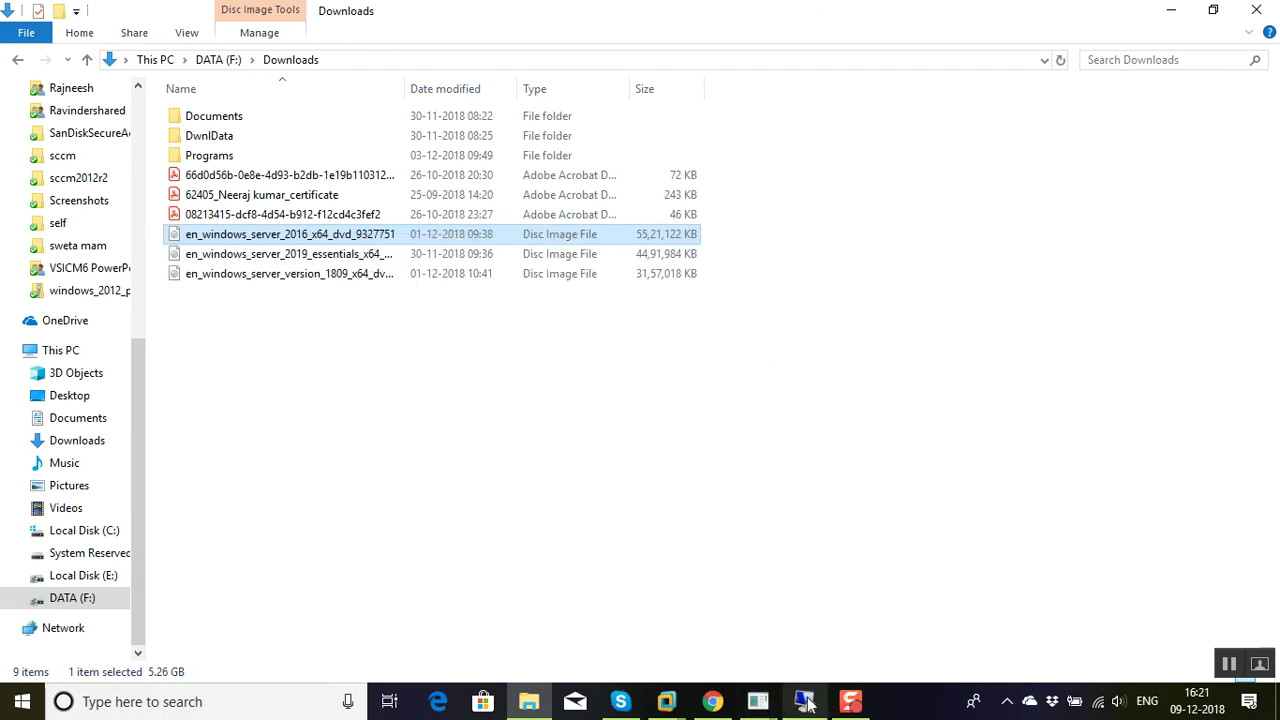
{"action": "left_click", "coordinate": [806, 703]}
{"action": "right_click", "coordinate": [437, 300]}
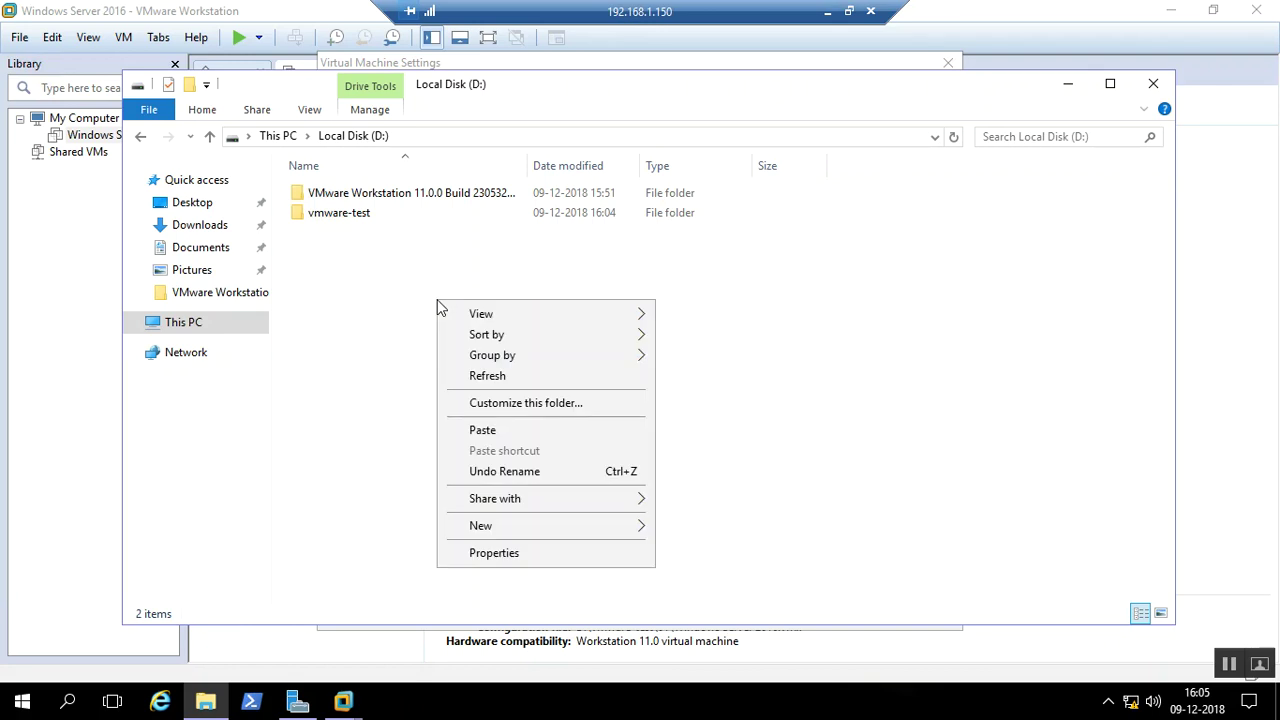
{"action": "left_click", "coordinate": [482, 430]}
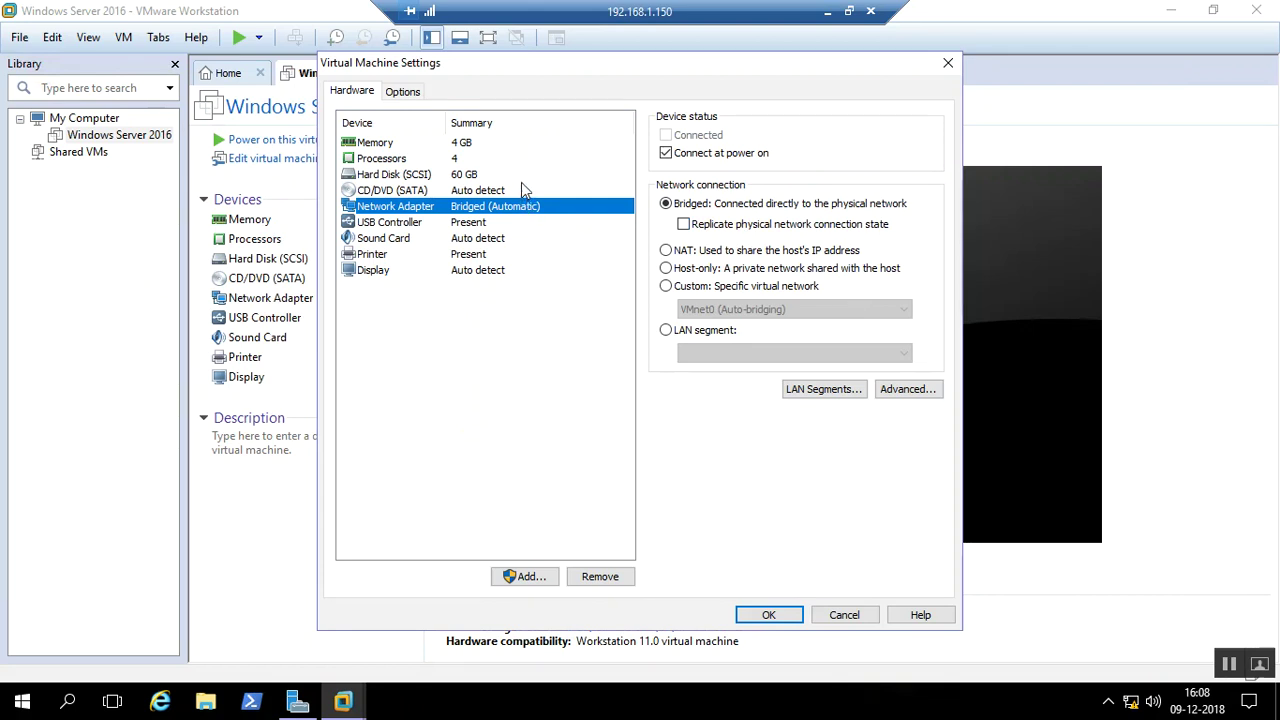
Point the VM's CD/DVD (SATA) drive at the en_windows_server_2016_x64_dvd_9327751 ISO on D: and save
{"action": "left_click", "coordinate": [521, 190]}
{"action": "left_click", "coordinate": [733, 249]}
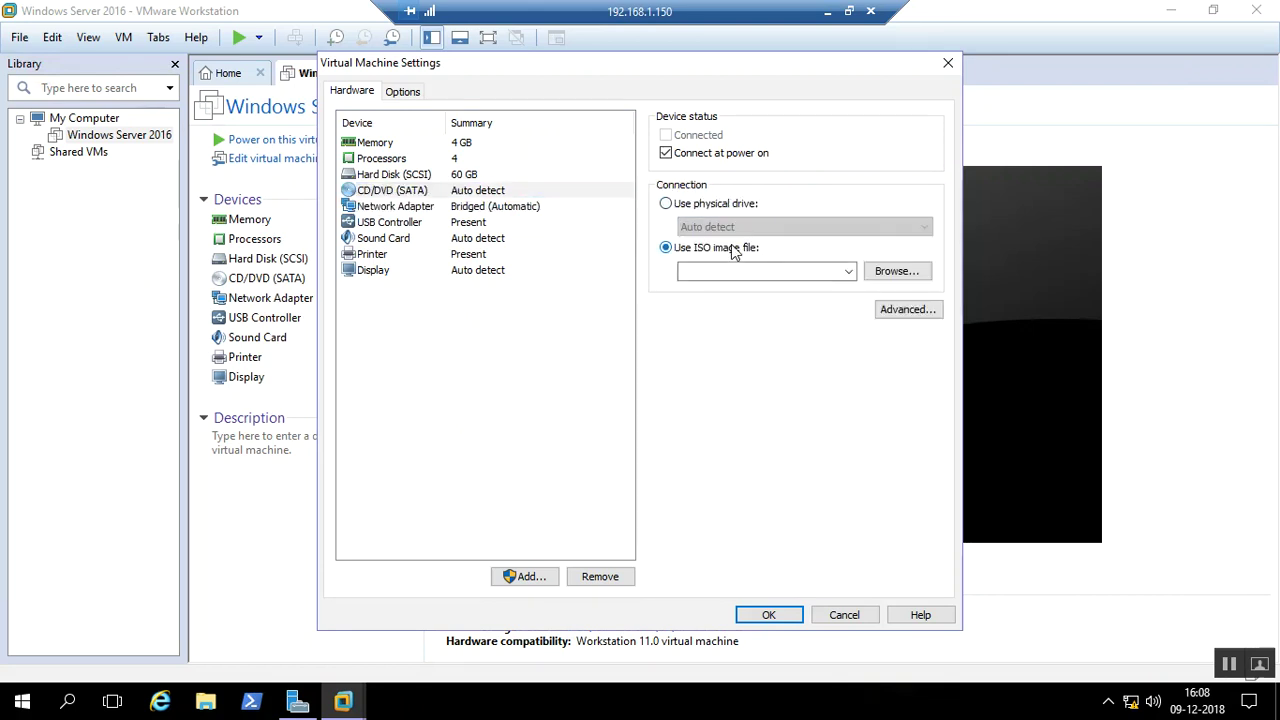
{"action": "left_click", "coordinate": [893, 274]}
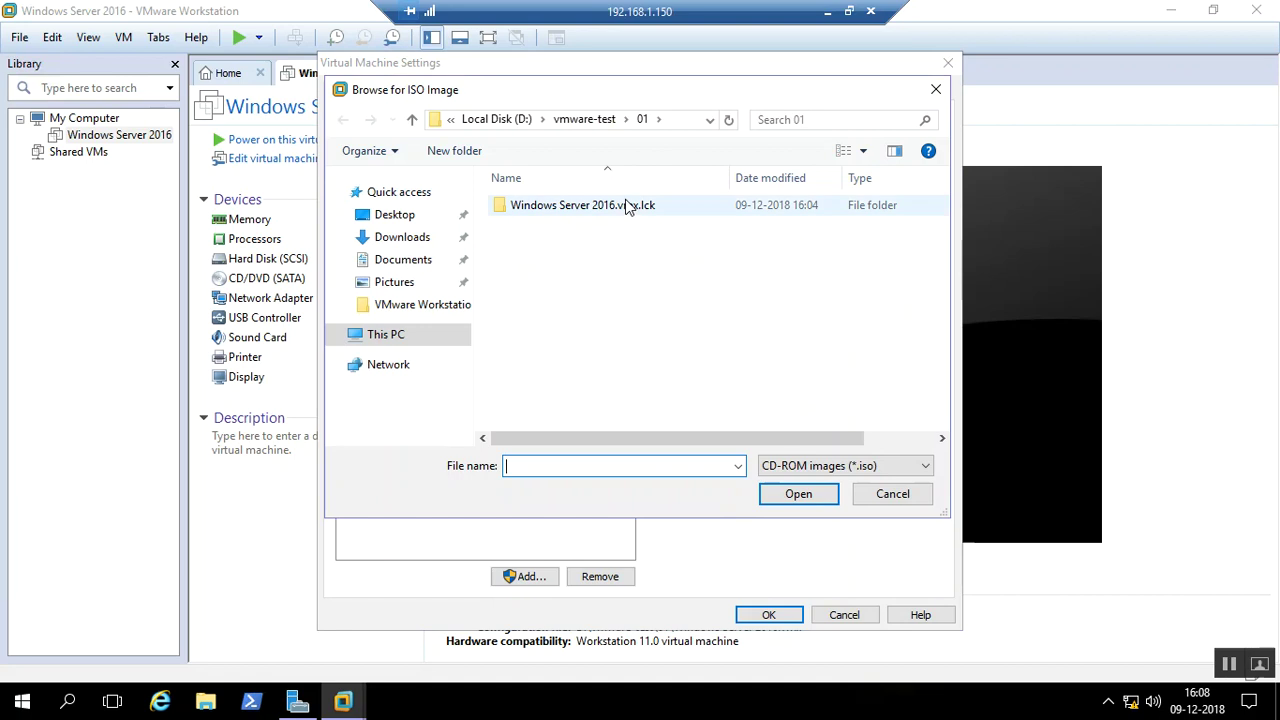
{"action": "left_click", "coordinate": [416, 334]}
{"action": "left_click", "coordinate": [567, 398]}
{"action": "double_click", "coordinate": [607, 423]}
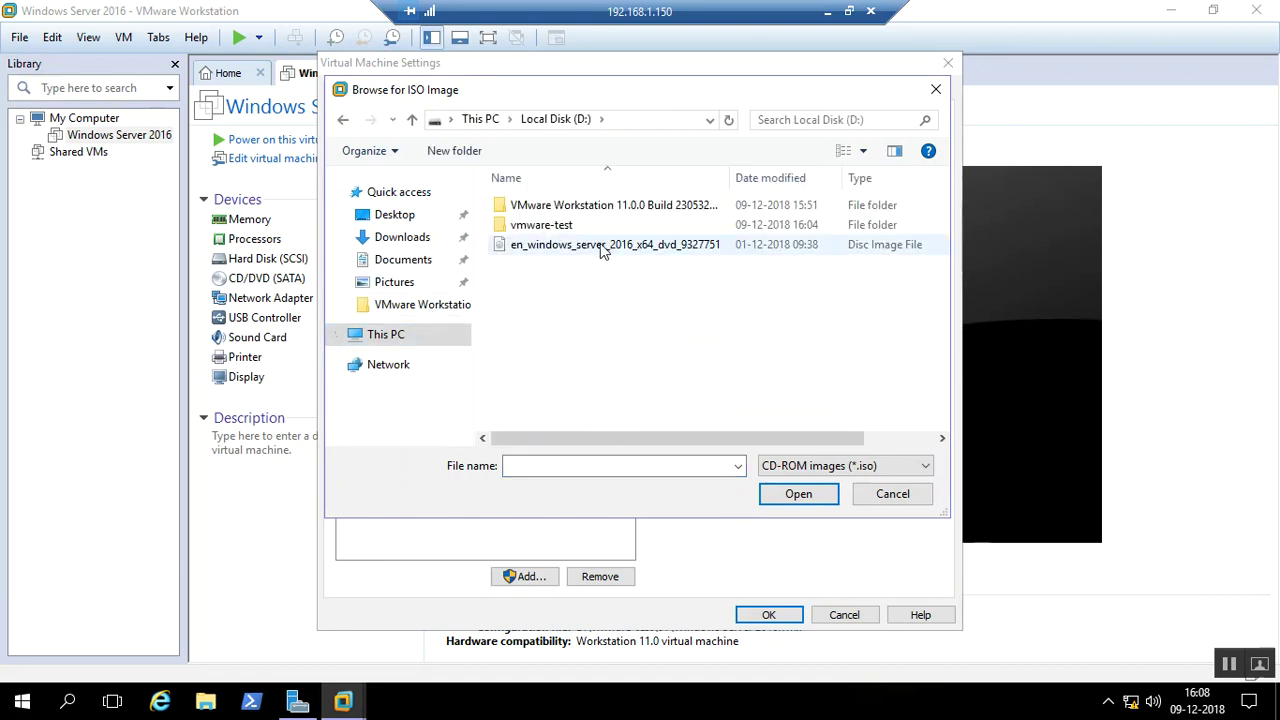
{"action": "double_click", "coordinate": [603, 245]}
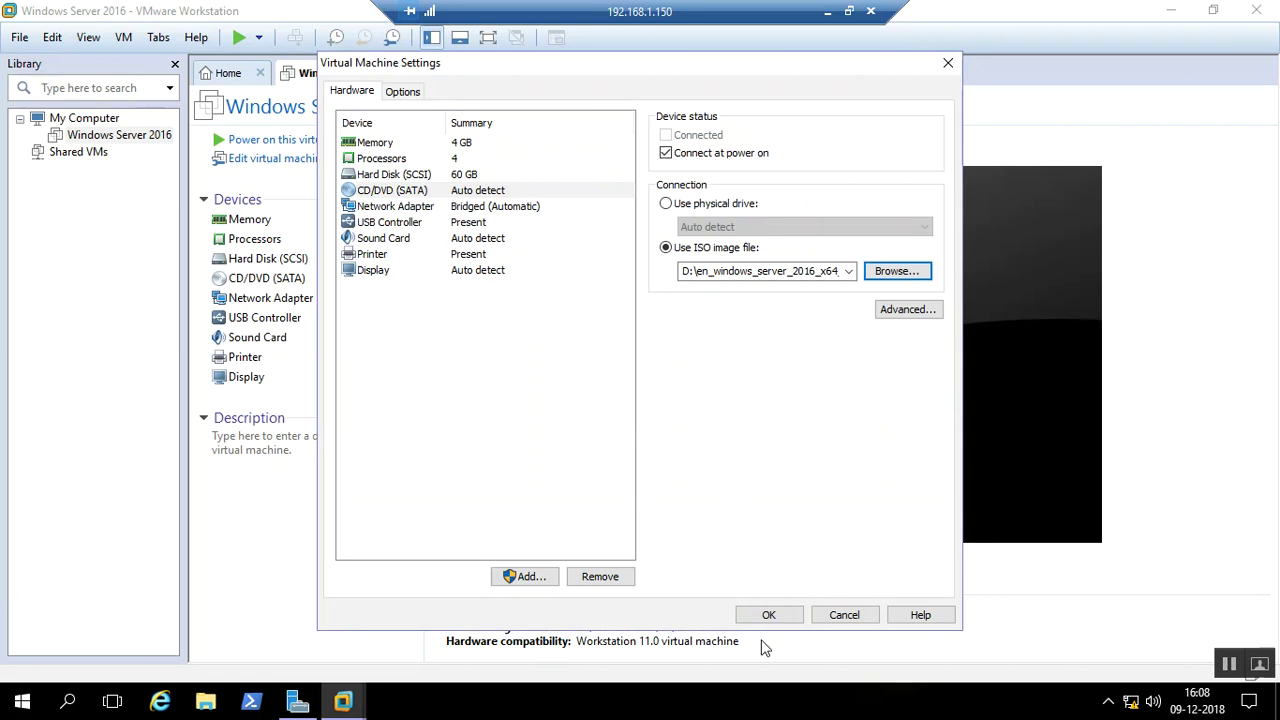
{"action": "left_click", "coordinate": [773, 615]}
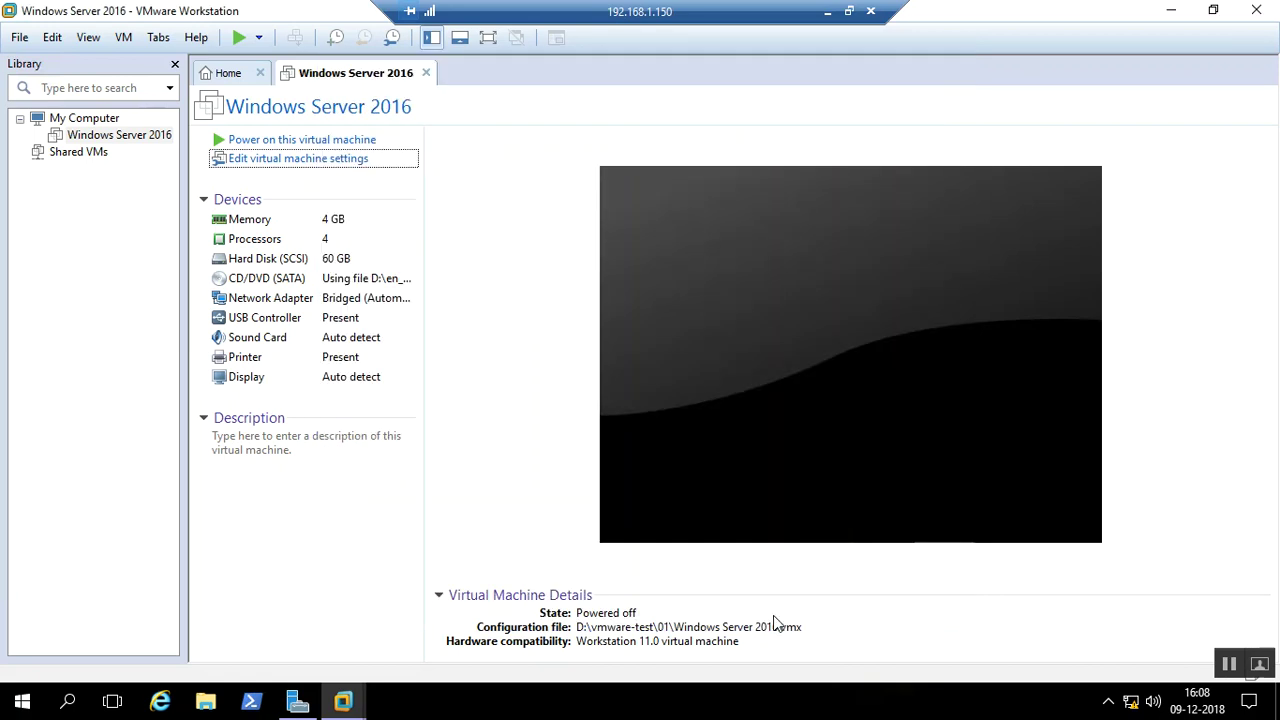
Power on the Windows Server 2016 VM, dismissing the long mode hint and the VT-x disabled error
{"action": "left_click", "coordinate": [296, 141]}
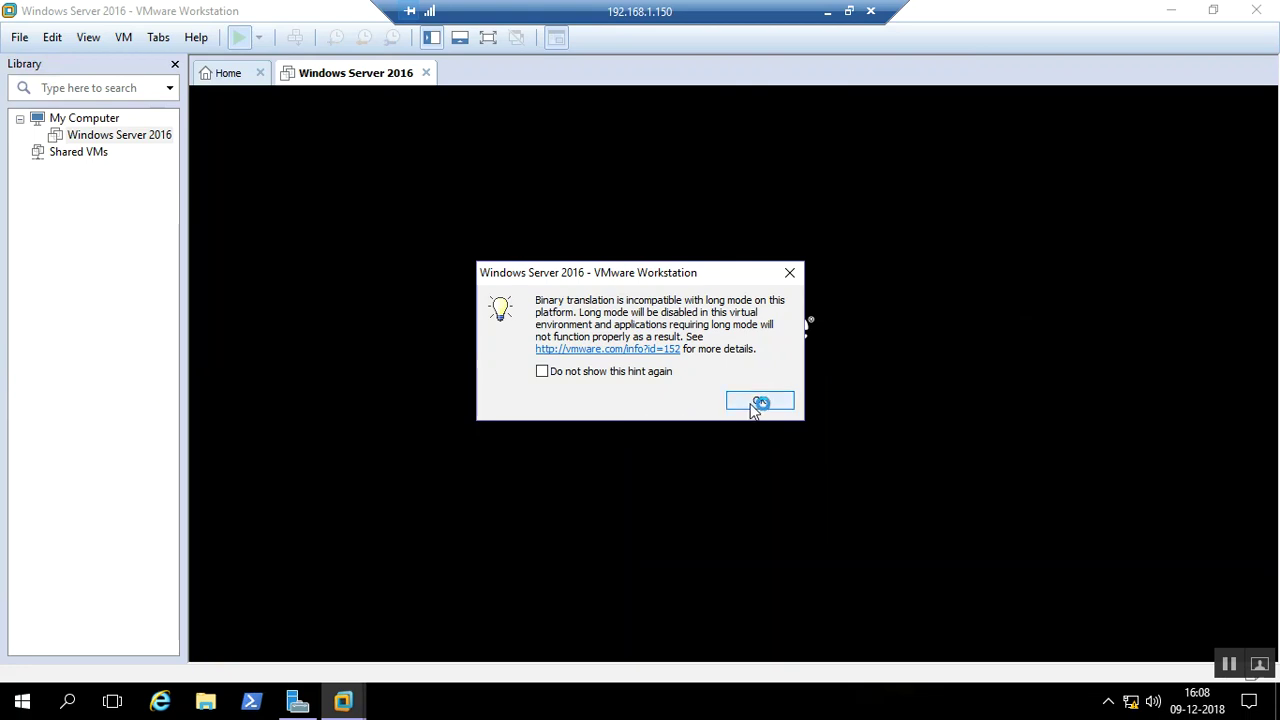
{"action": "left_click", "coordinate": [758, 402]}
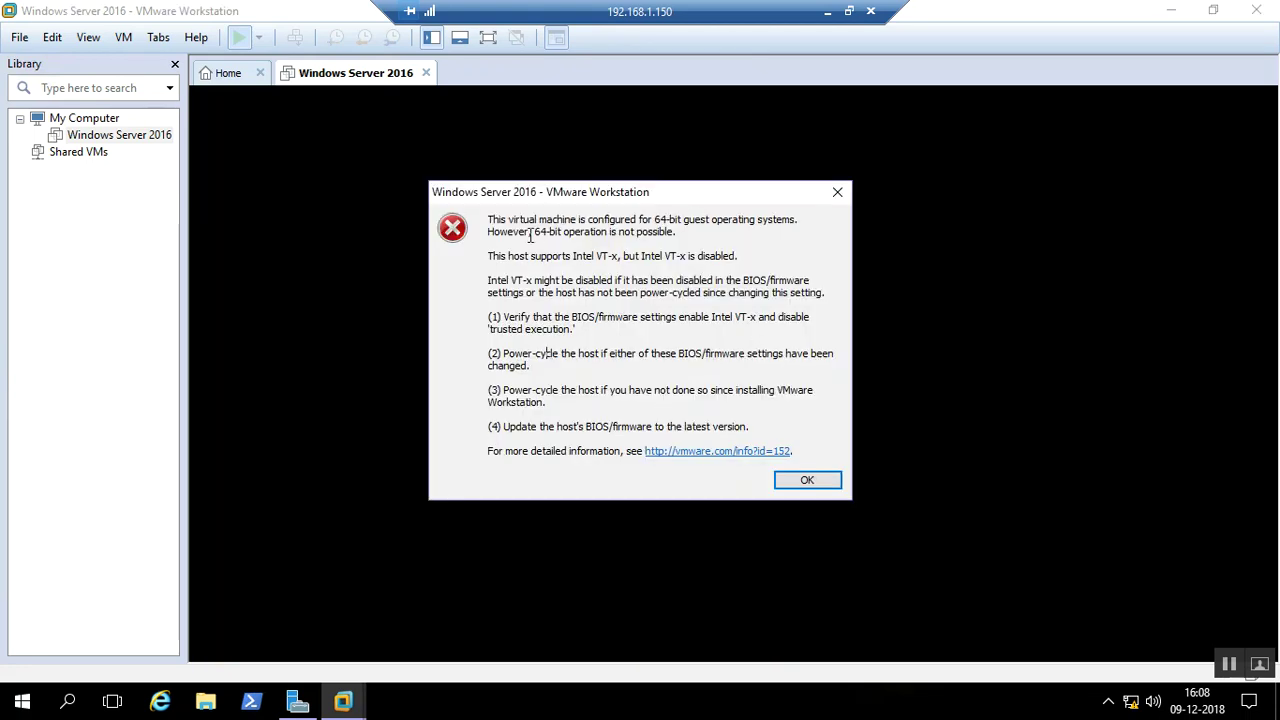
{"action": "left_click_drag", "start_coordinate": [632, 255], "coordinate": [596, 252]}
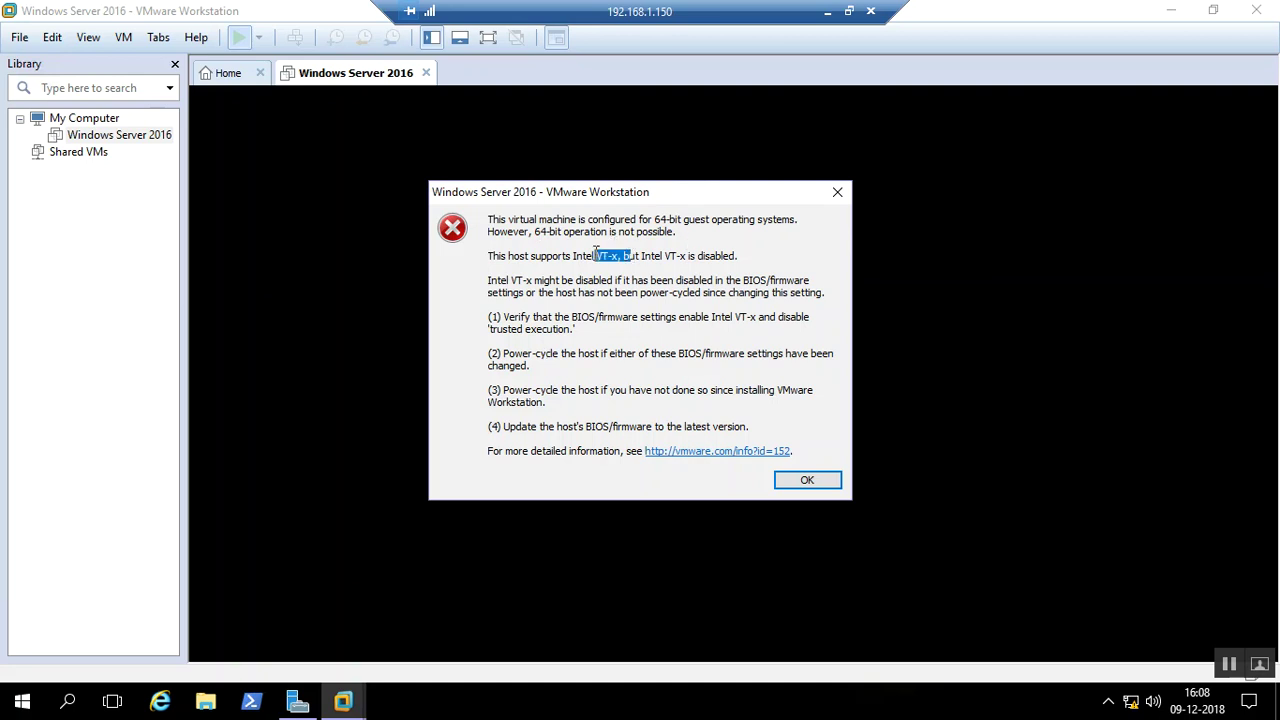
{"action": "left_click", "coordinate": [600, 268]}
{"action": "left_click", "coordinate": [549, 353]}
{"action": "left_click_drag", "start_coordinate": [572, 252], "coordinate": [745, 264]}
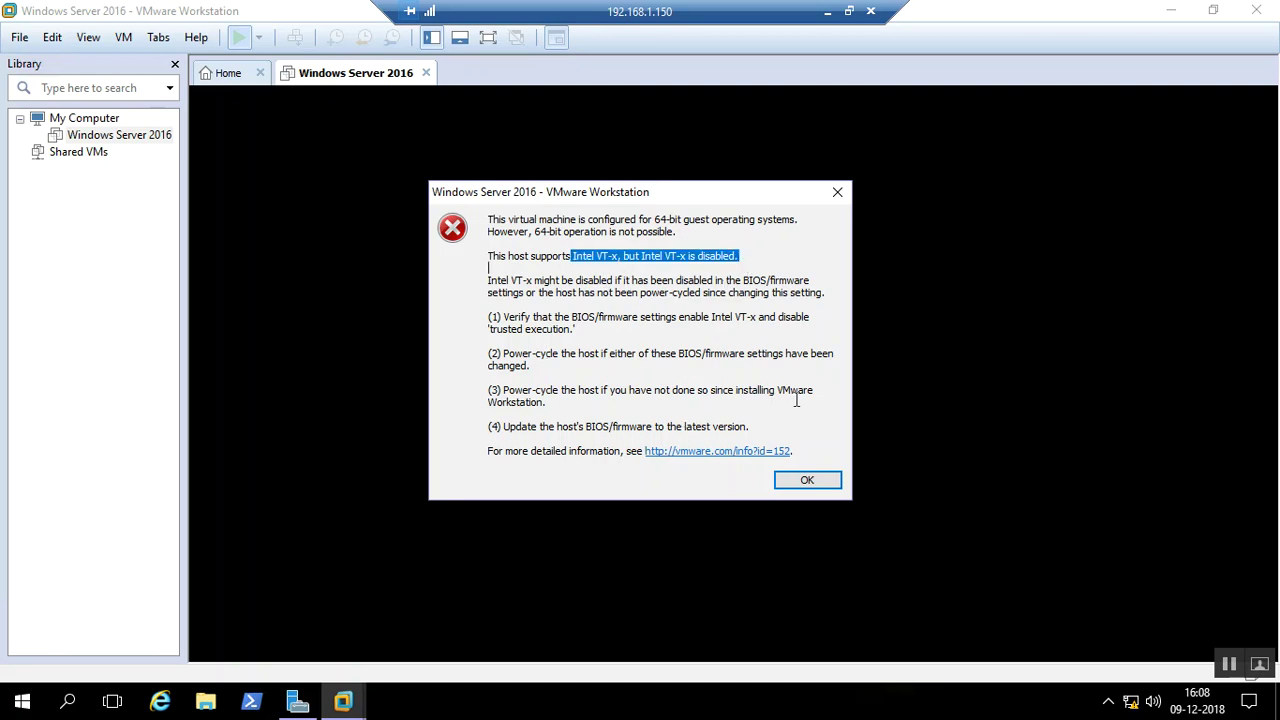
{"action": "left_click", "coordinate": [808, 481]}
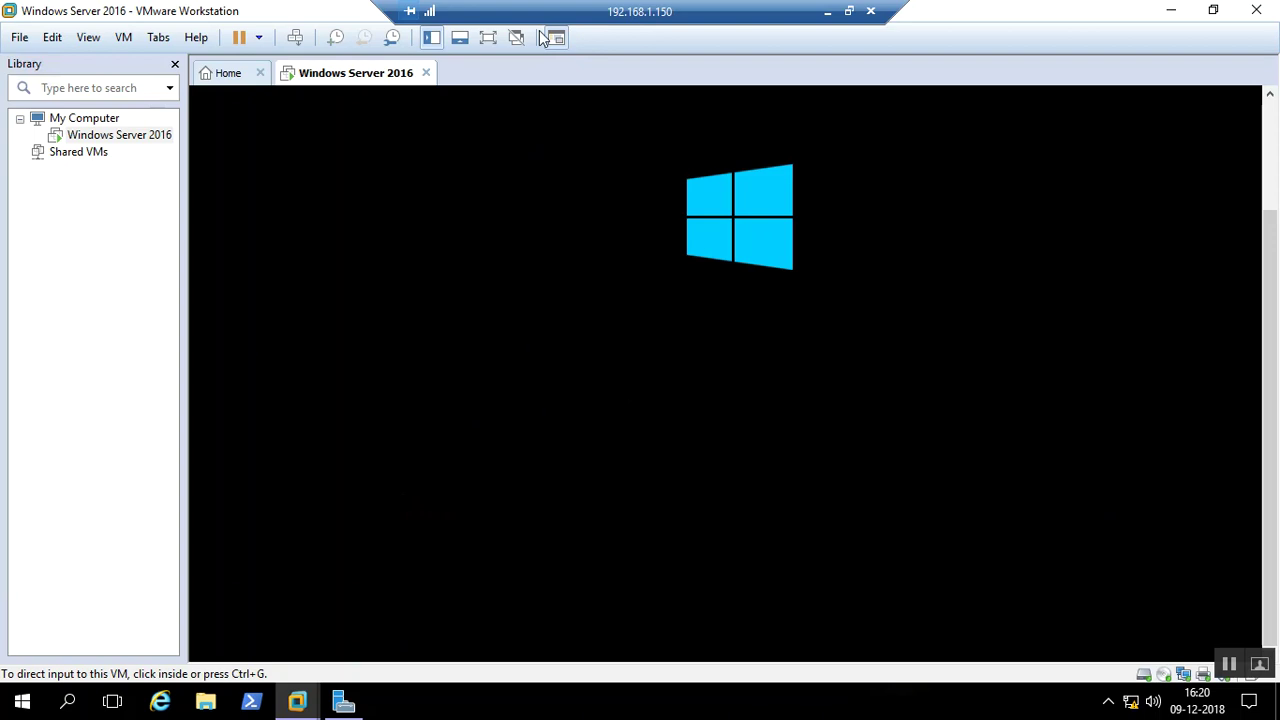
Switch the booting VM to full screen and move the full-screen bar aside
{"action": "left_click", "coordinate": [489, 40]}
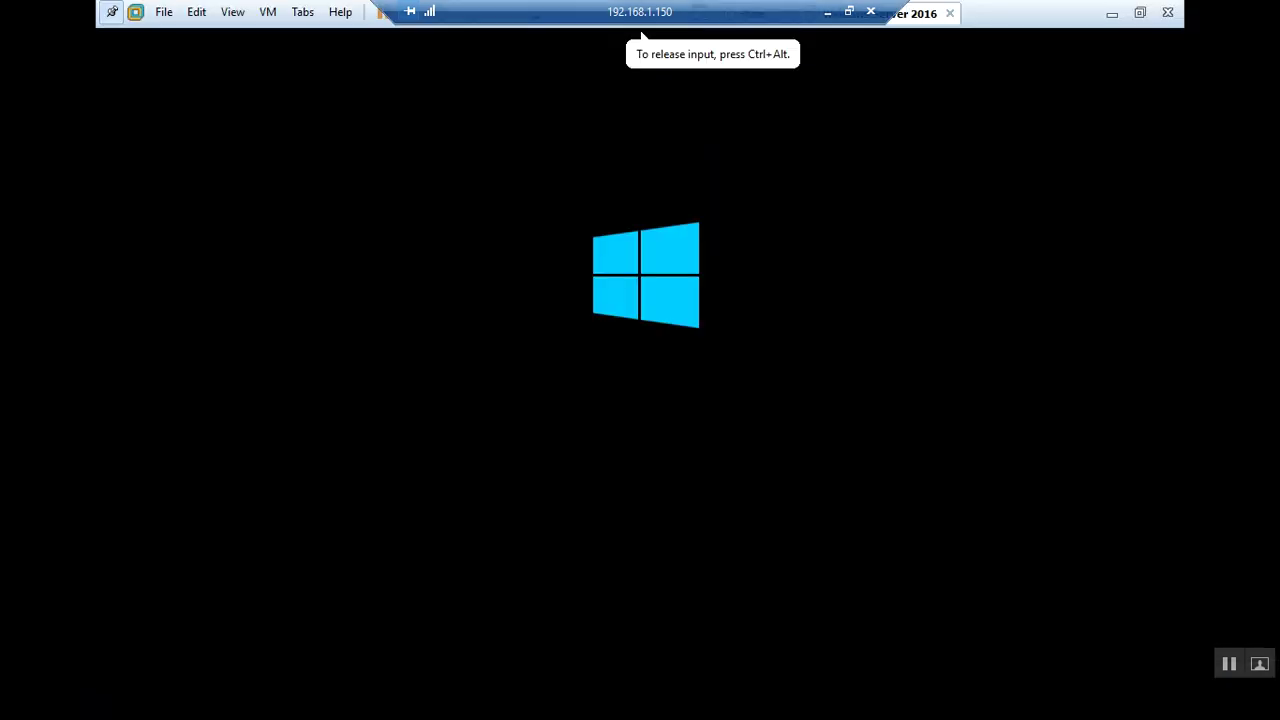
{"action": "left_click_drag", "start_coordinate": [577, 9], "coordinate": [134, 9]}
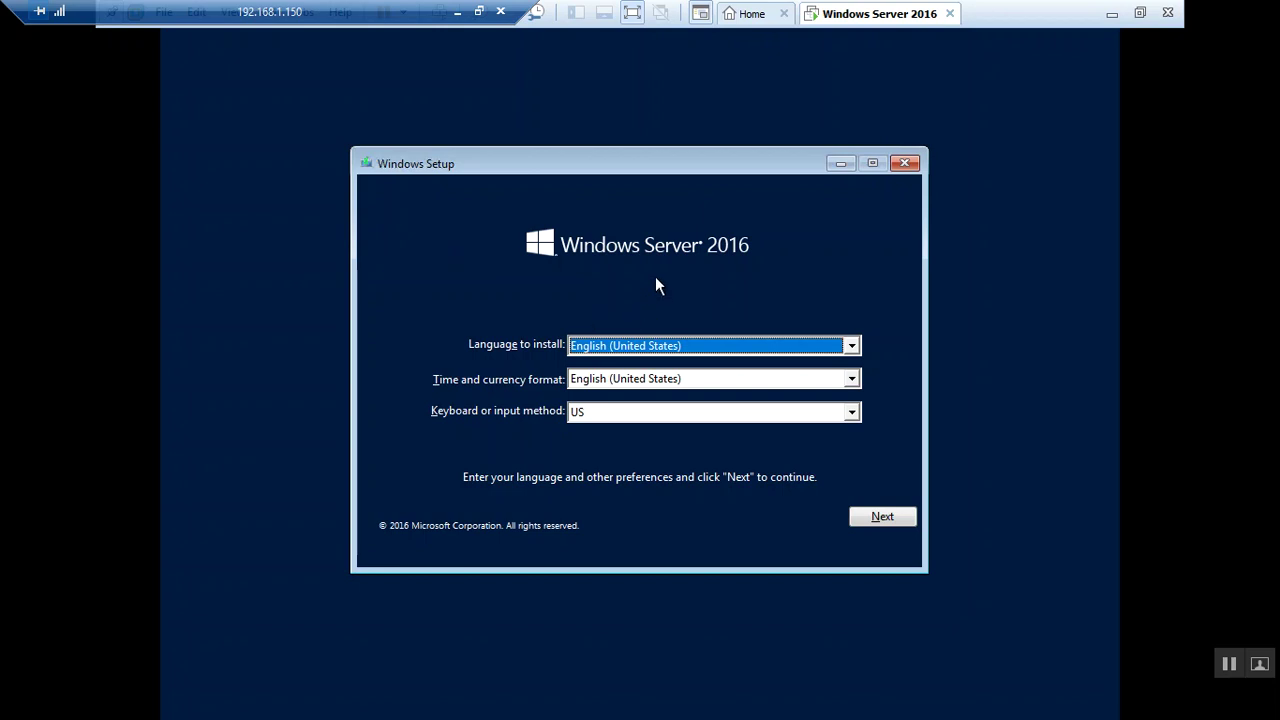
Choose English (India) as the time and currency format, then continue to the Install now screen
{"action": "left_click", "coordinate": [604, 345]}
{"action": "left_click", "coordinate": [604, 345]}
{"action": "left_click", "coordinate": [622, 382]}
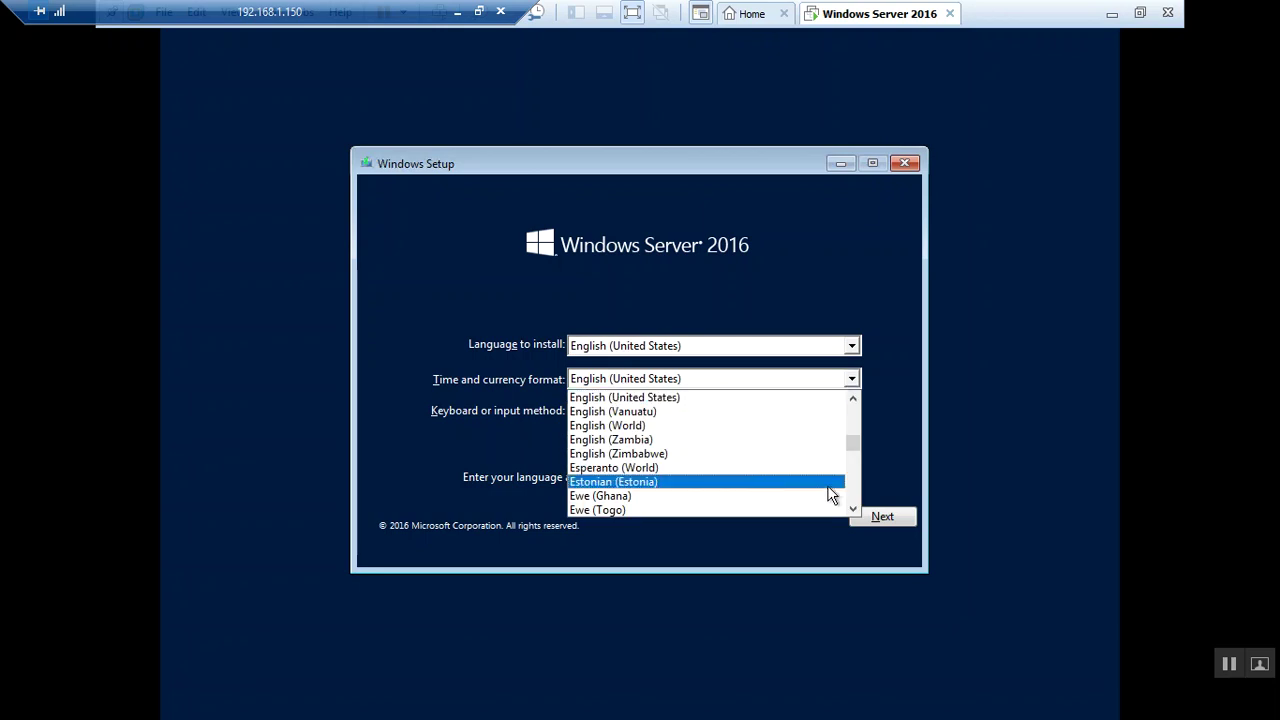
{"action": "left_click", "coordinate": [858, 488]}
{"action": "left_click", "coordinate": [858, 488]}
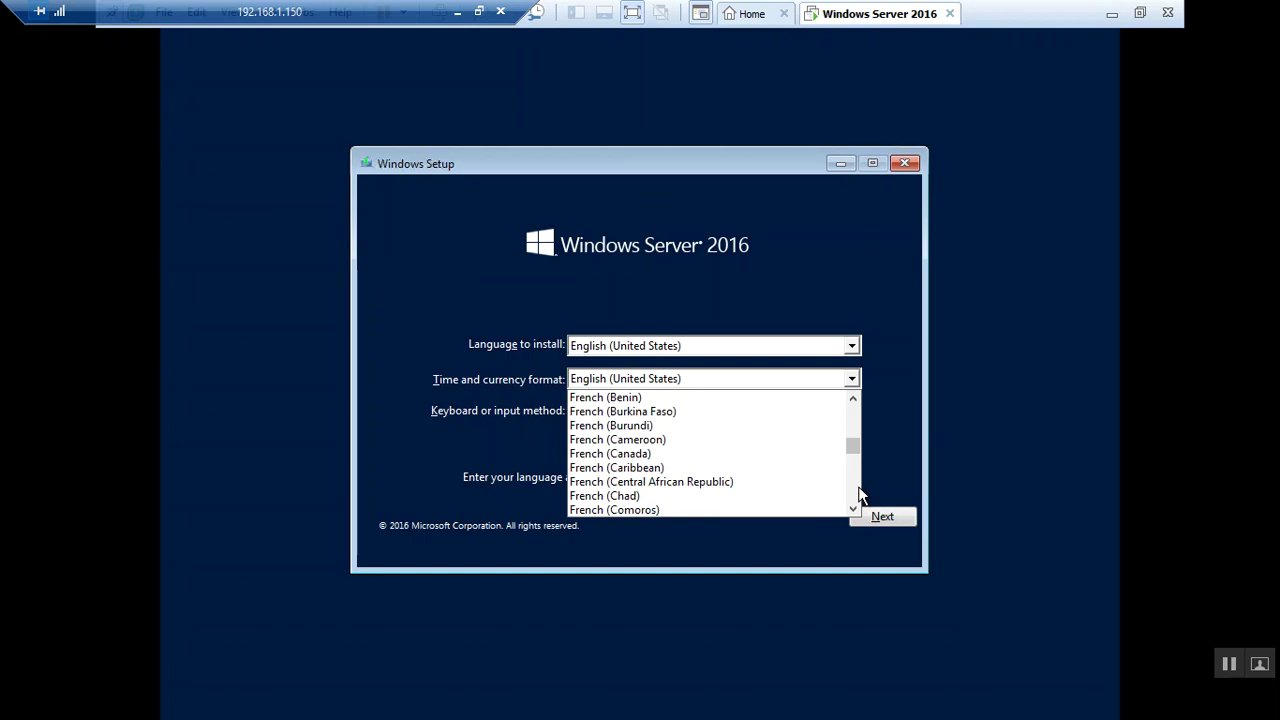
{"action": "key", "text": "e"}
{"action": "key", "text": "Down"}
{"action": "key", "text": "Down"}
{"action": "key", "text": "Down"}
{"action": "key", "text": "Down"}
{"action": "key", "text": "Down"}
{"action": "key", "text": "Down"}
{"action": "key", "text": "Down"}
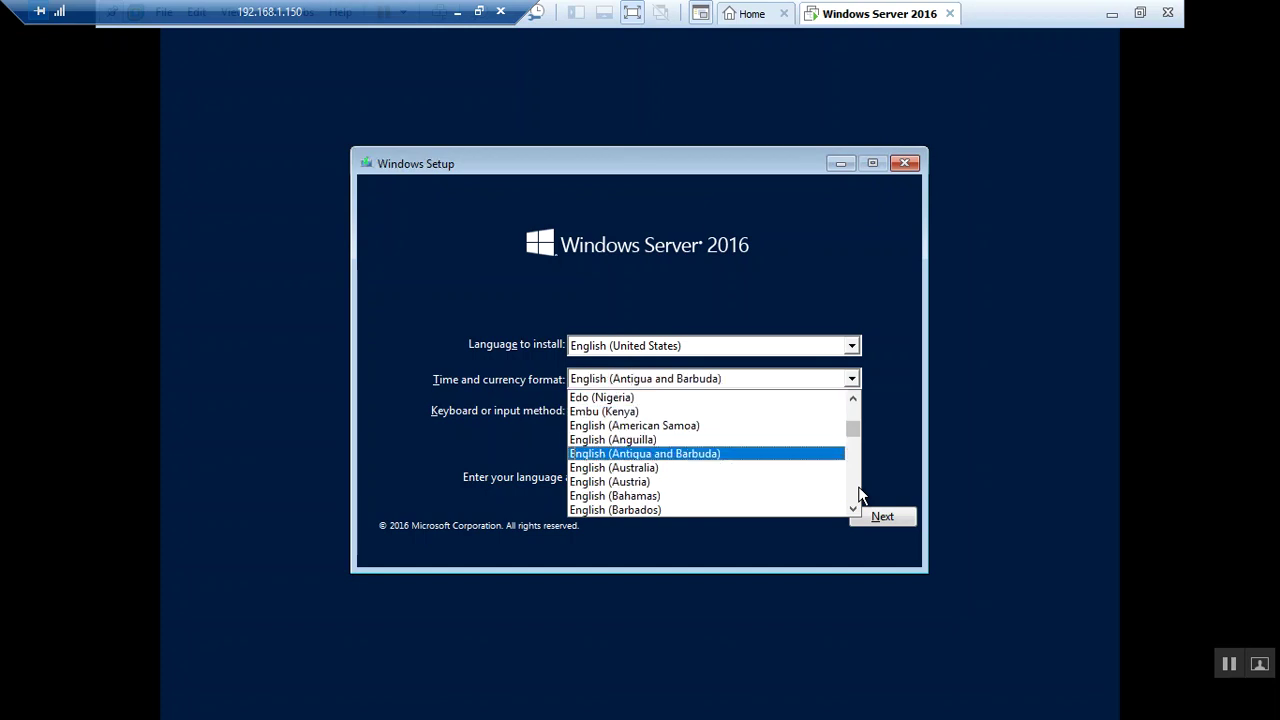
{"action": "key", "text": "Down"}
{"action": "key", "text": "Down"}
{"action": "key", "text": "Down"}
{"action": "key", "text": "Down"}
{"action": "key", "text": "Down"}
{"action": "key", "text": "Down"}
{"action": "key", "text": "Down"}
{"action": "key", "text": "Down"}
{"action": "key", "text": "Down"}
{"action": "key", "text": "Down"}
{"action": "key", "text": "Down"}
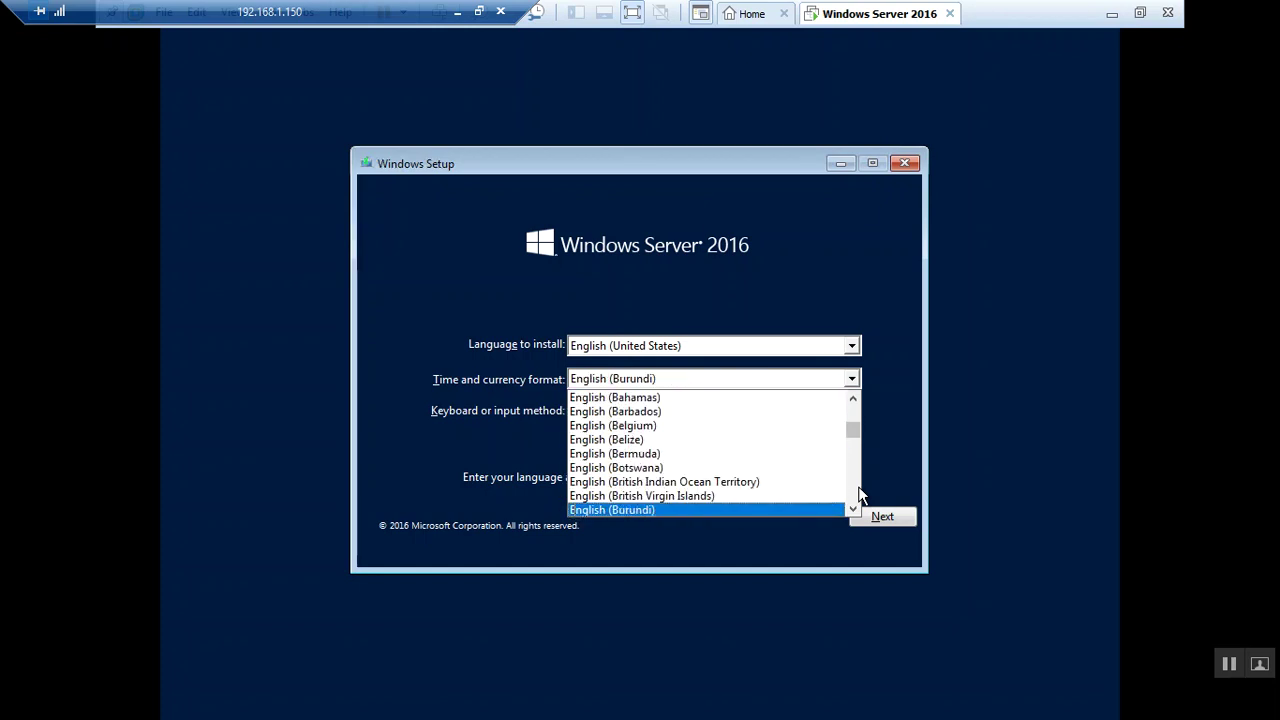
{"action": "key", "text": "Down"}
{"action": "key", "text": "Down"}
{"action": "key", "text": "Down"}
{"action": "key", "text": "Down"}
{"action": "key", "text": "Down"}
{"action": "key", "text": "Down"}
{"action": "key", "text": "Down"}
{"action": "key", "text": "Down"}
{"action": "key", "text": "Down"}
{"action": "key", "text": "Down"}
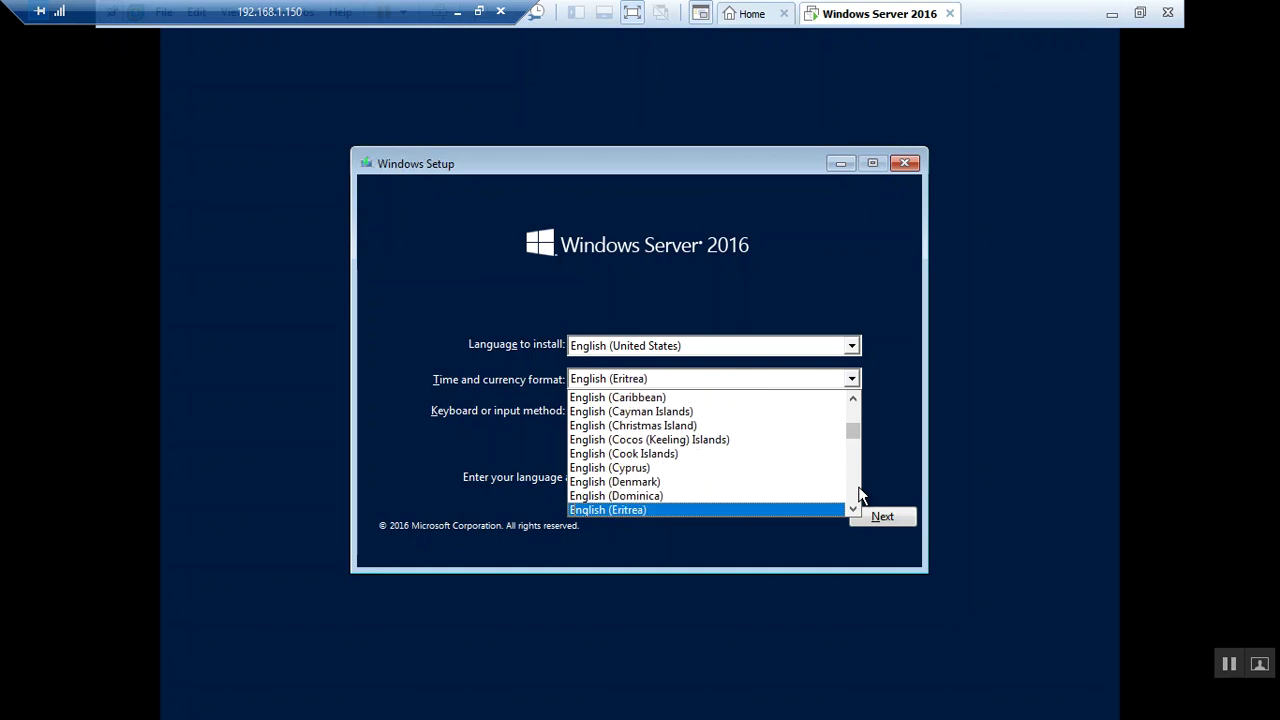
{"action": "key", "text": "Down"}
{"action": "key", "text": "Down"}
{"action": "key", "text": "Down"}
{"action": "key", "text": "Down"}
{"action": "key", "text": "Down"}
{"action": "key", "text": "Down"}
{"action": "key", "text": "Down"}
{"action": "key", "text": "Down"}
{"action": "key", "text": "Down"}
{"action": "key", "text": "Down"}
{"action": "key", "text": "Down"}
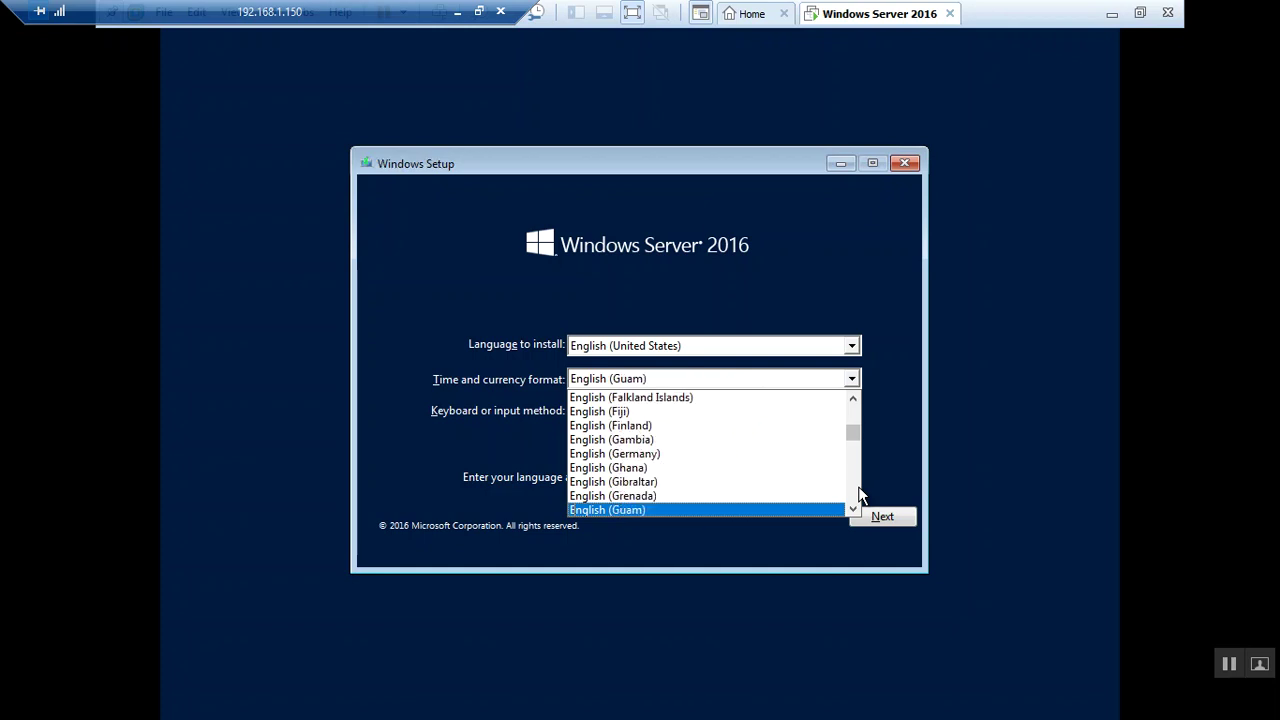
{"action": "key", "text": "Down"}
{"action": "key", "text": "Down"}
{"action": "key", "text": "Down"}
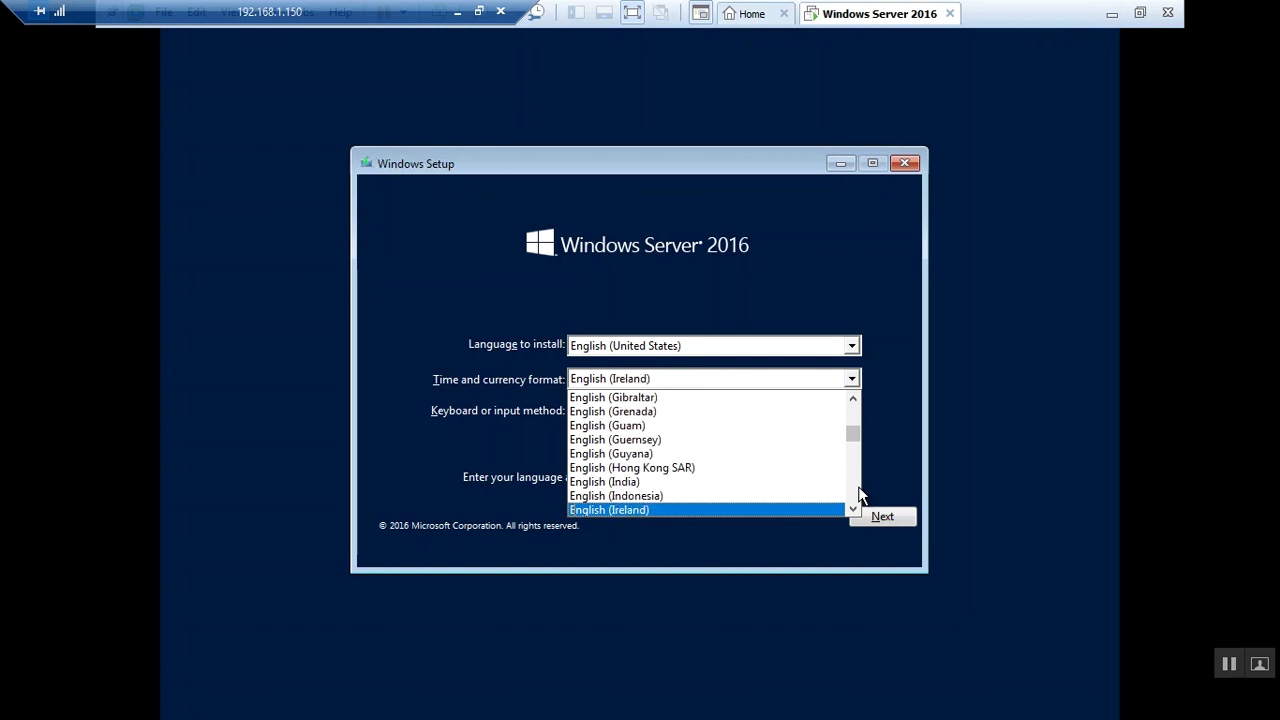
{"action": "key", "text": "Up"}
{"action": "key", "text": "Up"}
{"action": "key", "text": "Return"}
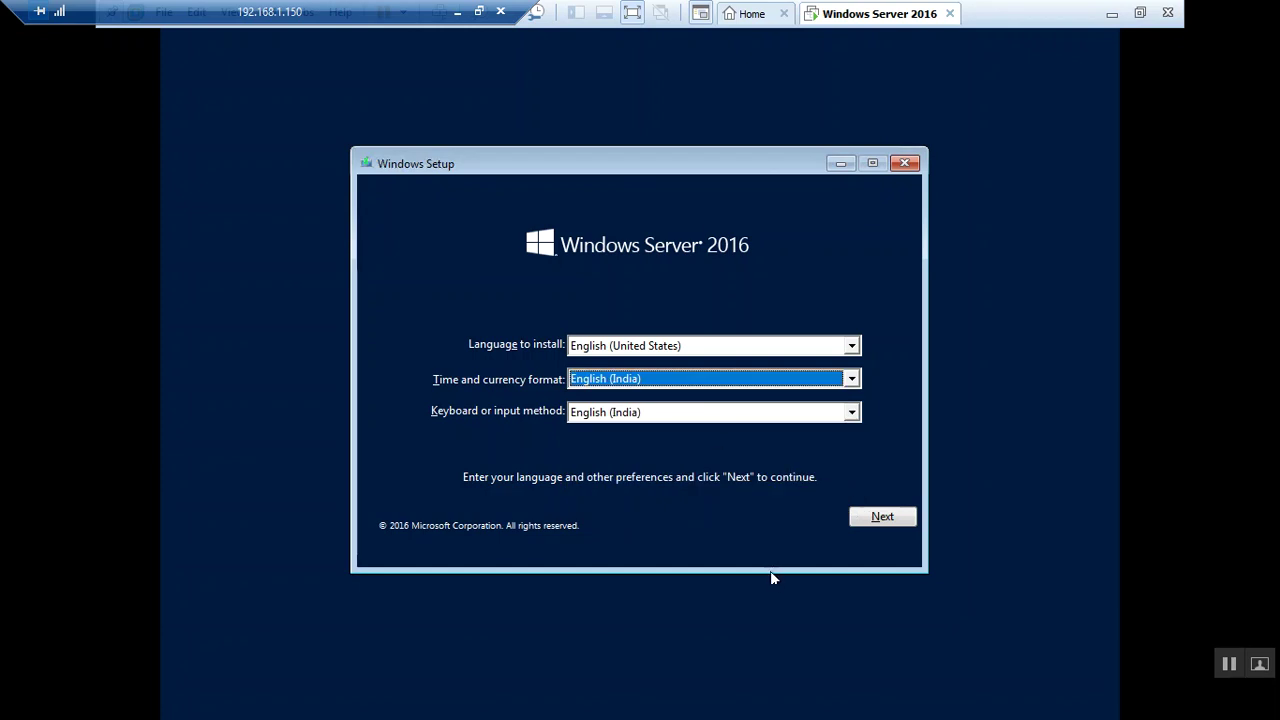
{"action": "left_click", "coordinate": [866, 530]}
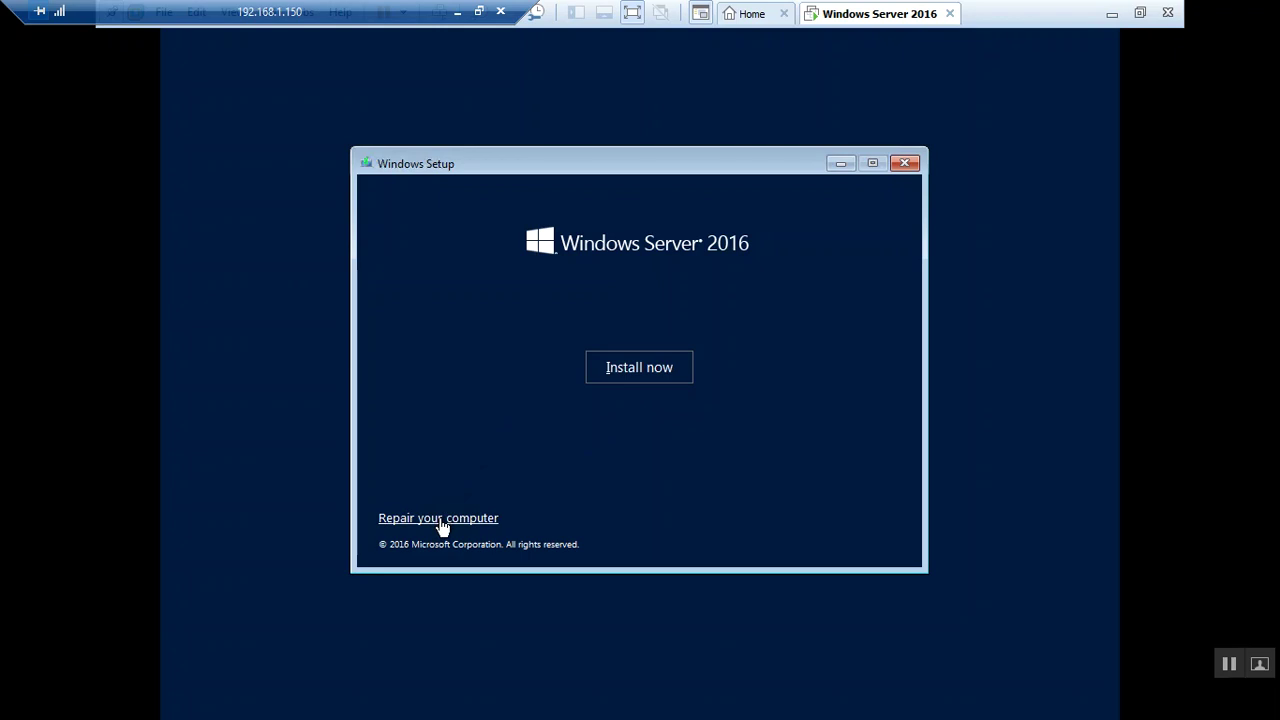
Start Install now and choose 'I don't have a product key' on the Activate Windows page
{"action": "left_click", "coordinate": [634, 379]}
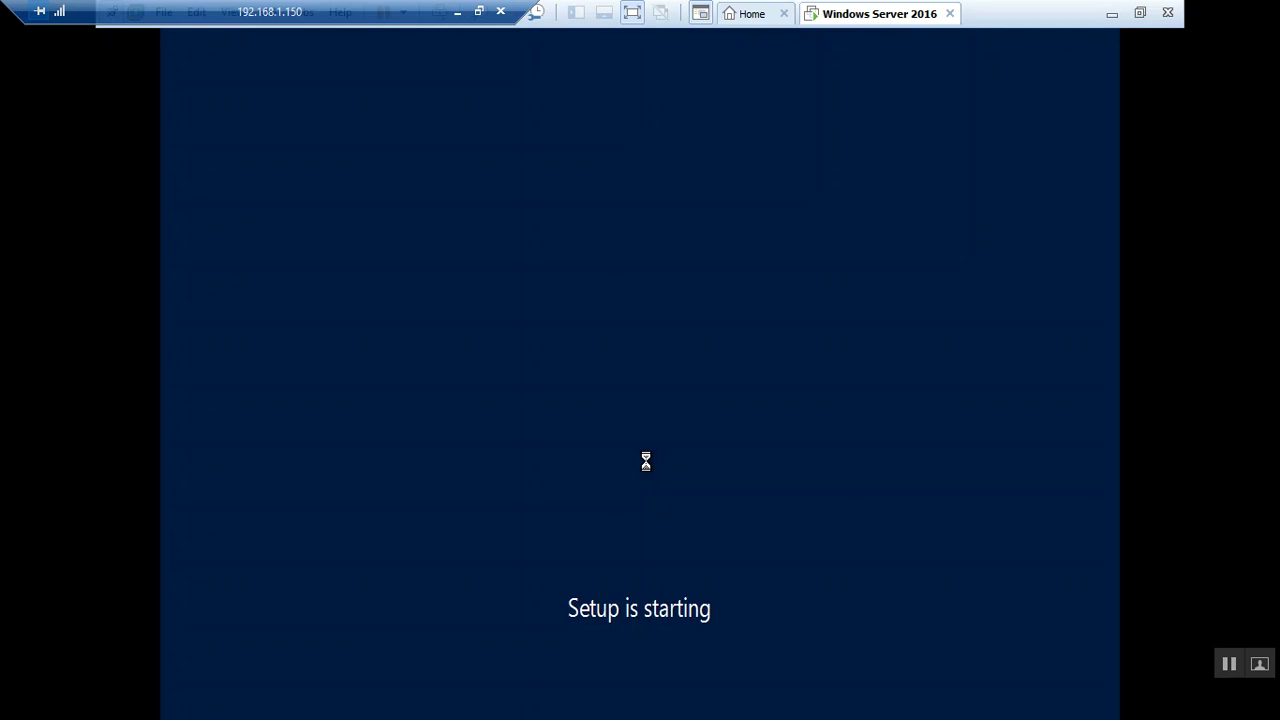
{"action": "left_click", "coordinate": [1193, 455]}
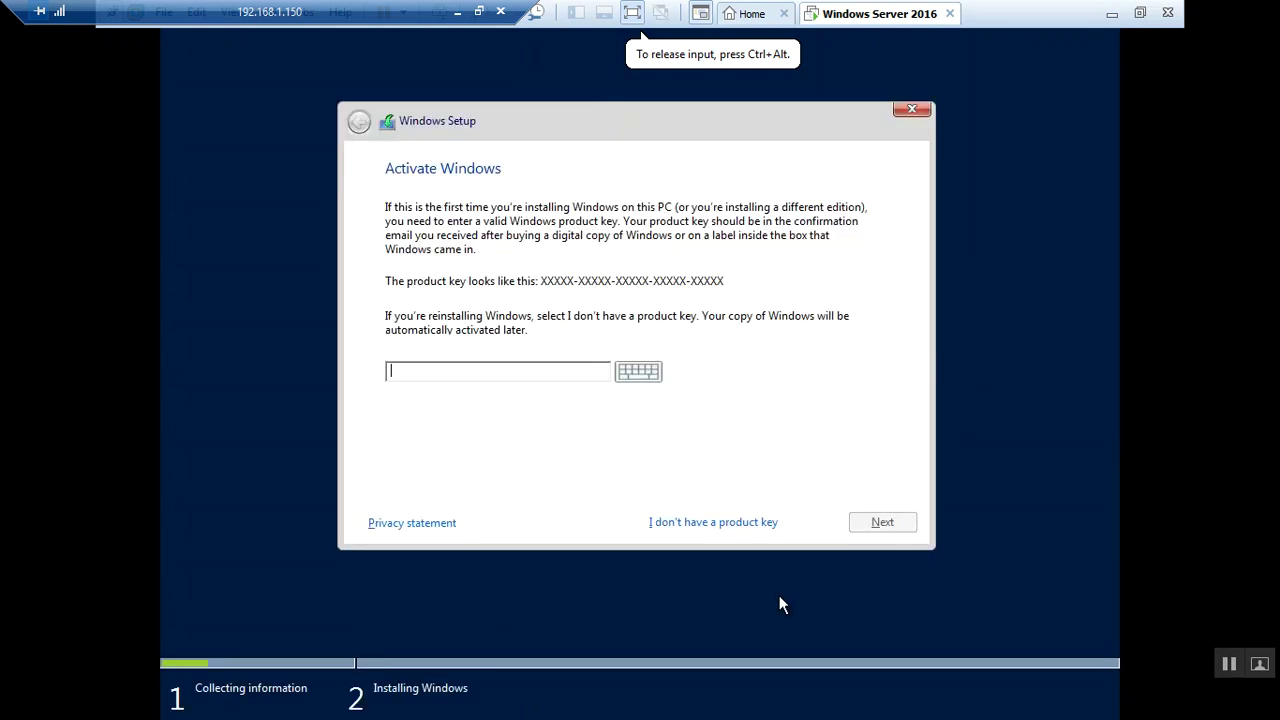
{"action": "left_click", "coordinate": [436, 373]}
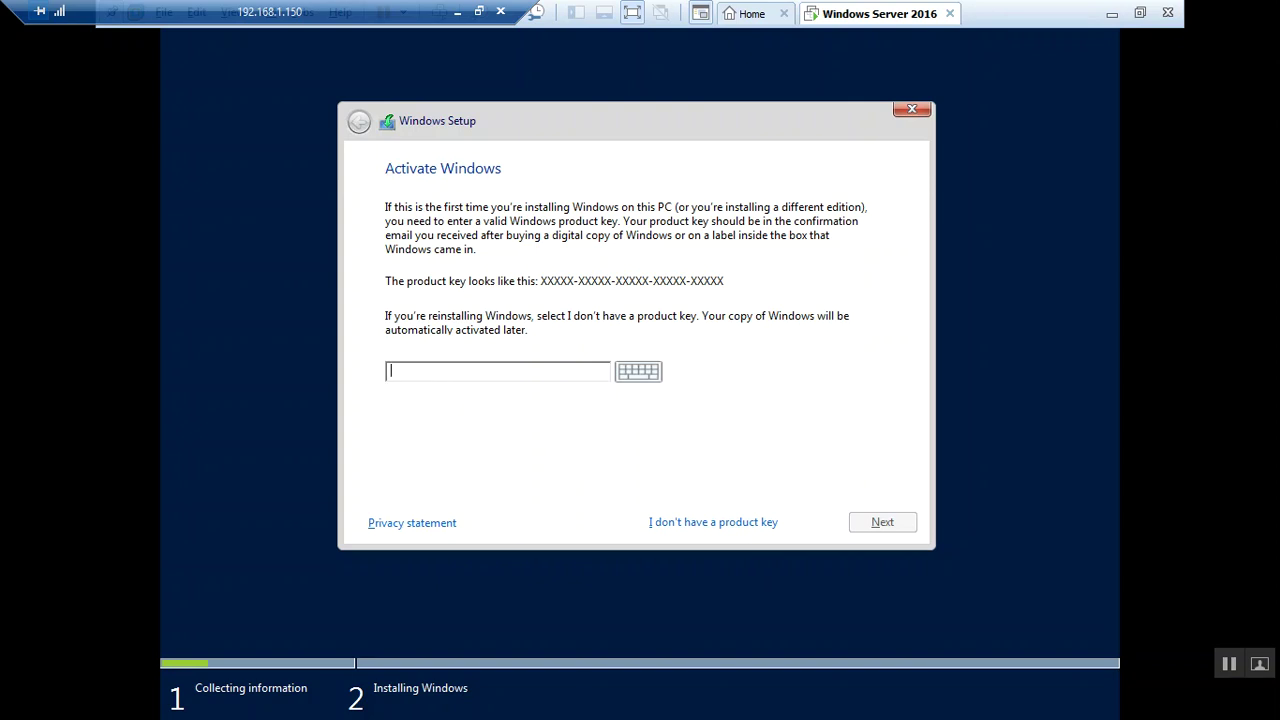
{"action": "left_click", "coordinate": [689, 528]}
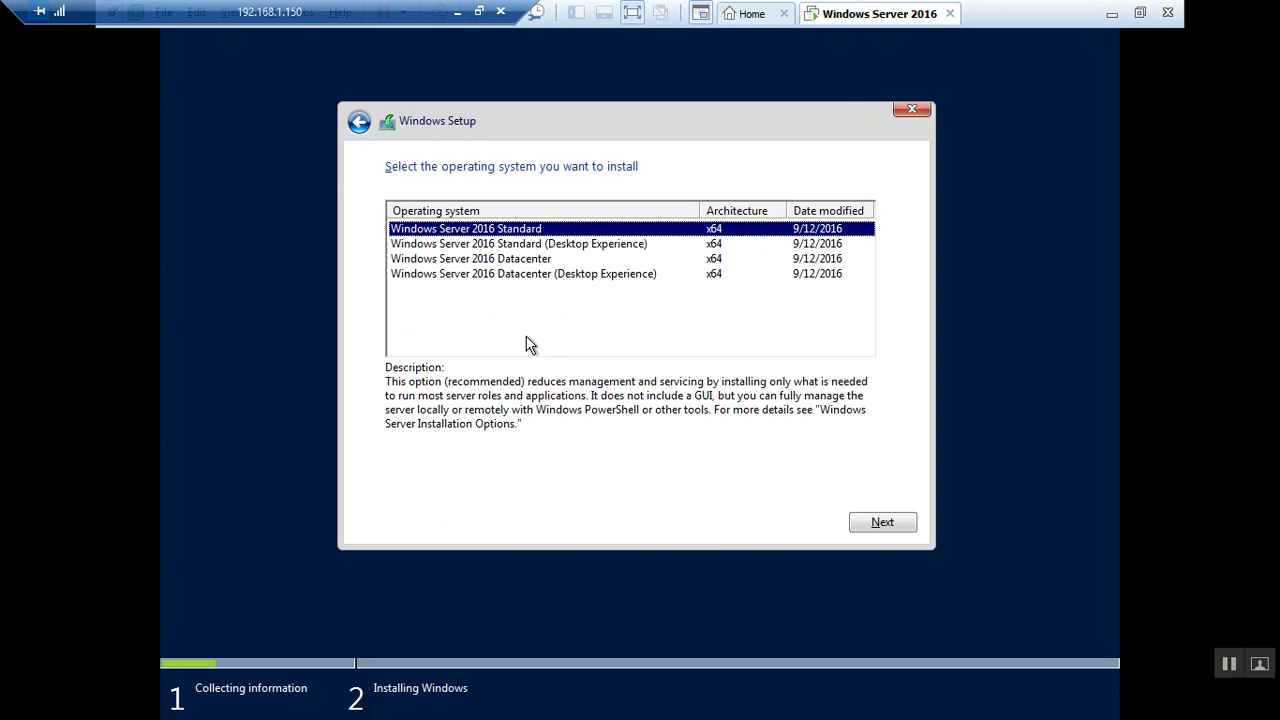
Pick the Windows Server 2016 Datacenter (Desktop Experience) edition and continue to the license terms
{"action": "left_click", "coordinate": [481, 244]}
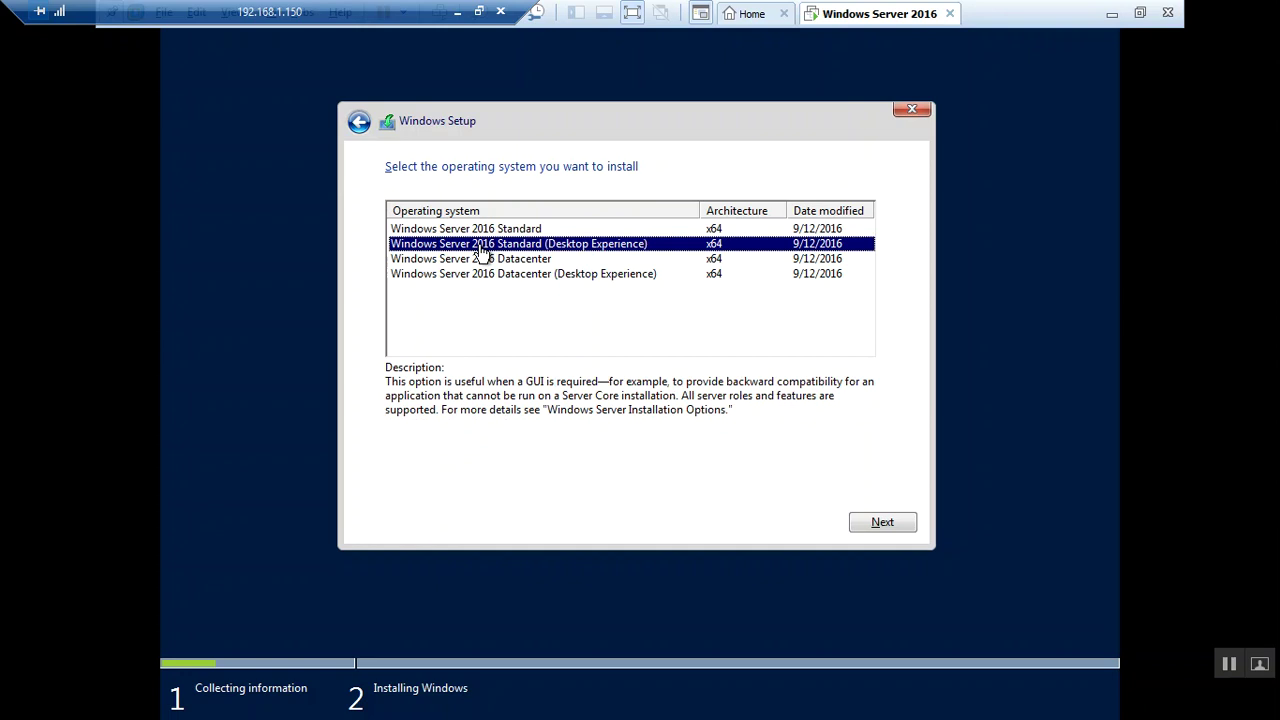
{"action": "left_click", "coordinate": [481, 261]}
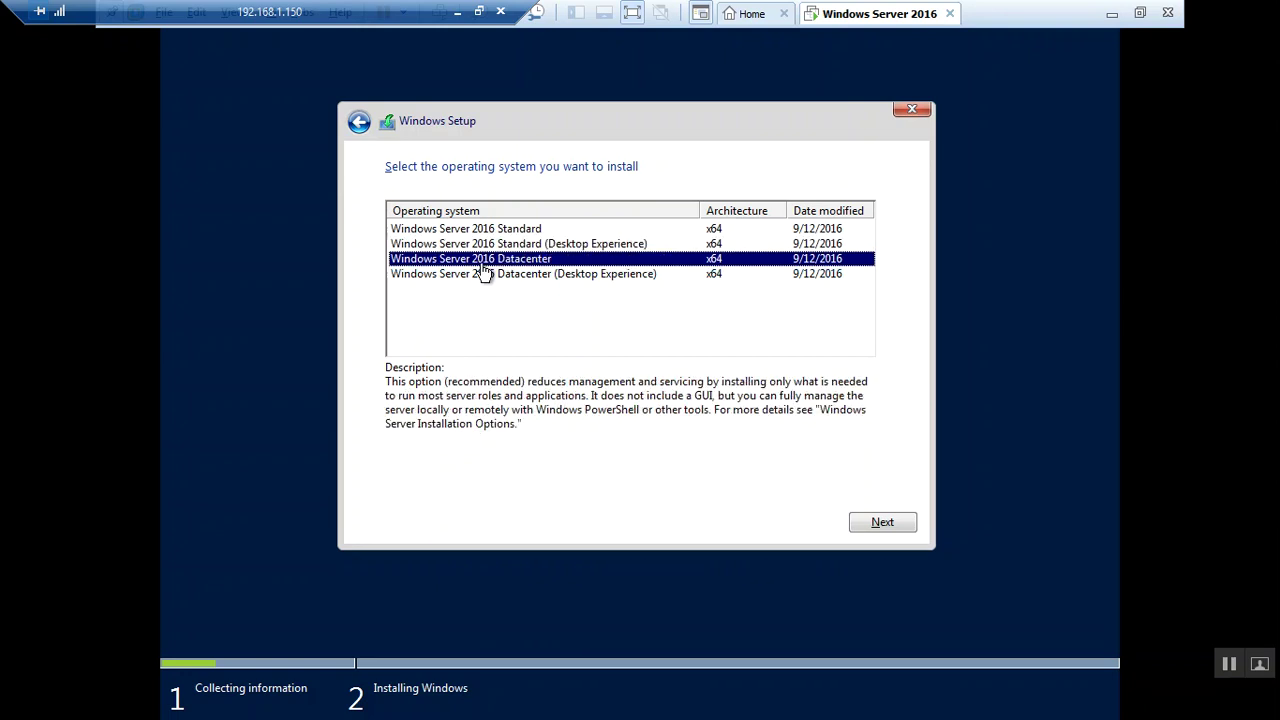
{"action": "left_click", "coordinate": [480, 274]}
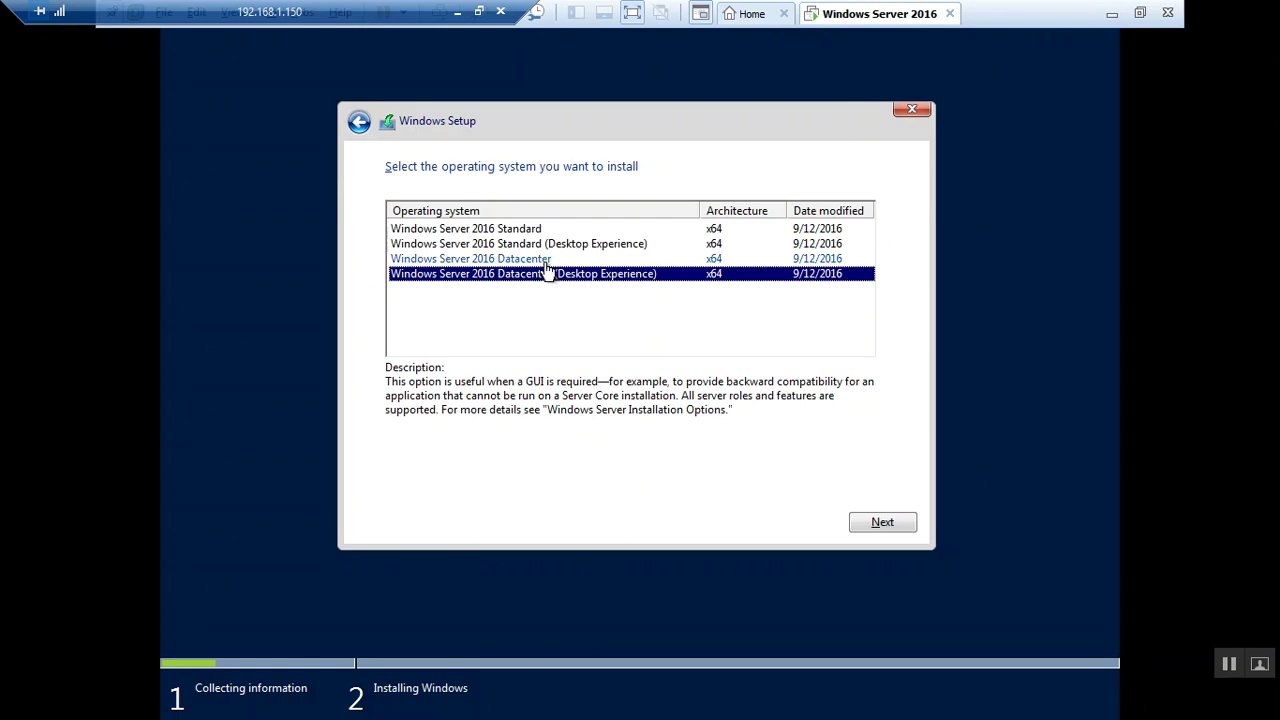
{"action": "left_click", "coordinate": [546, 262]}
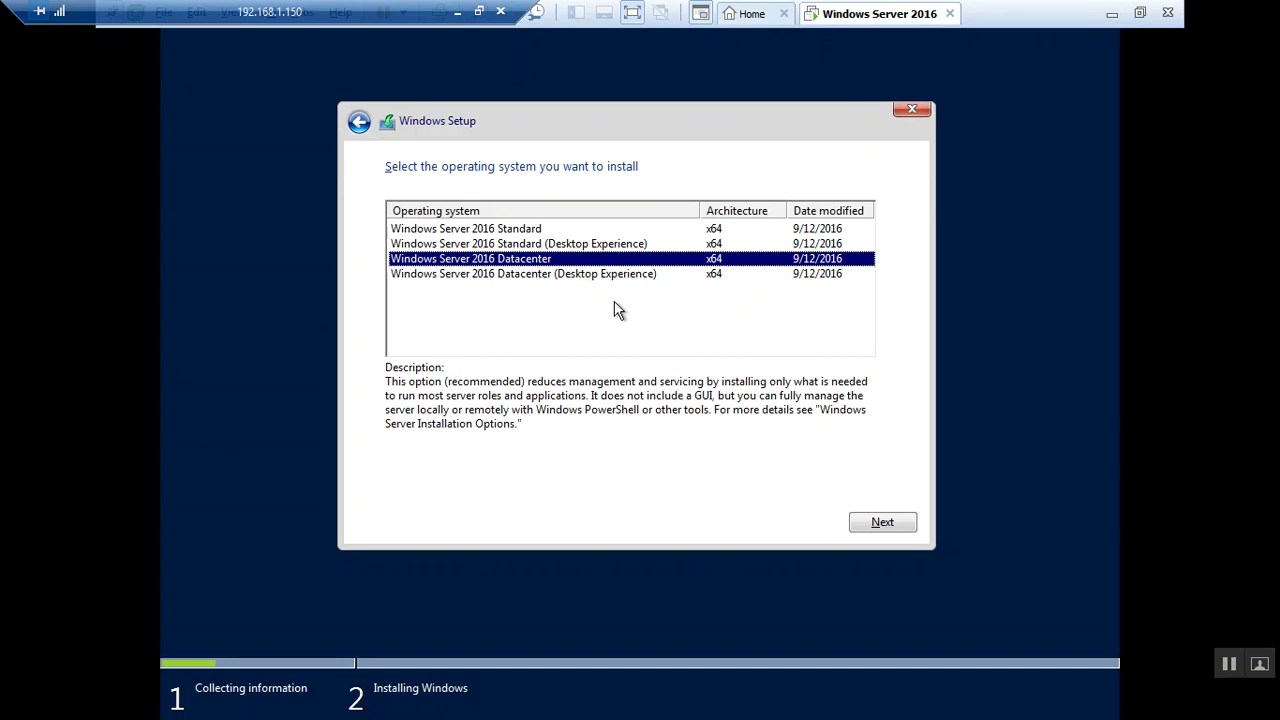
{"action": "left_click", "coordinate": [607, 276]}
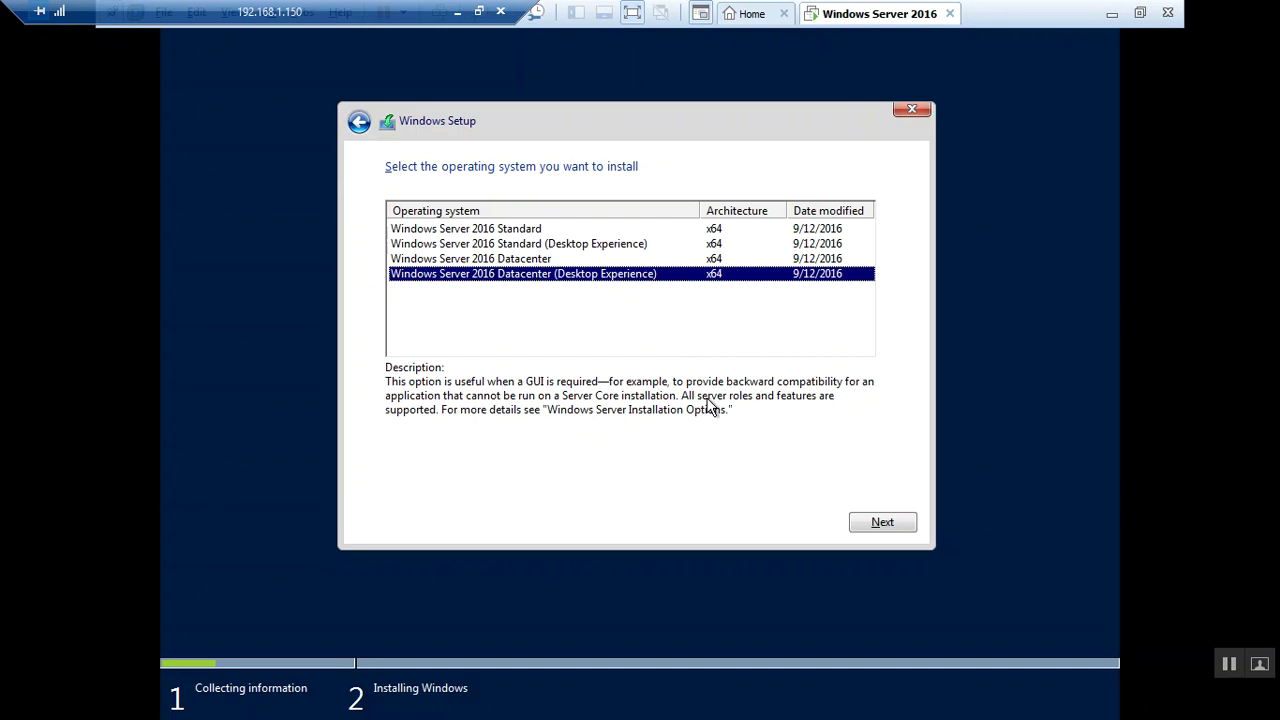
{"action": "left_click", "coordinate": [894, 523]}
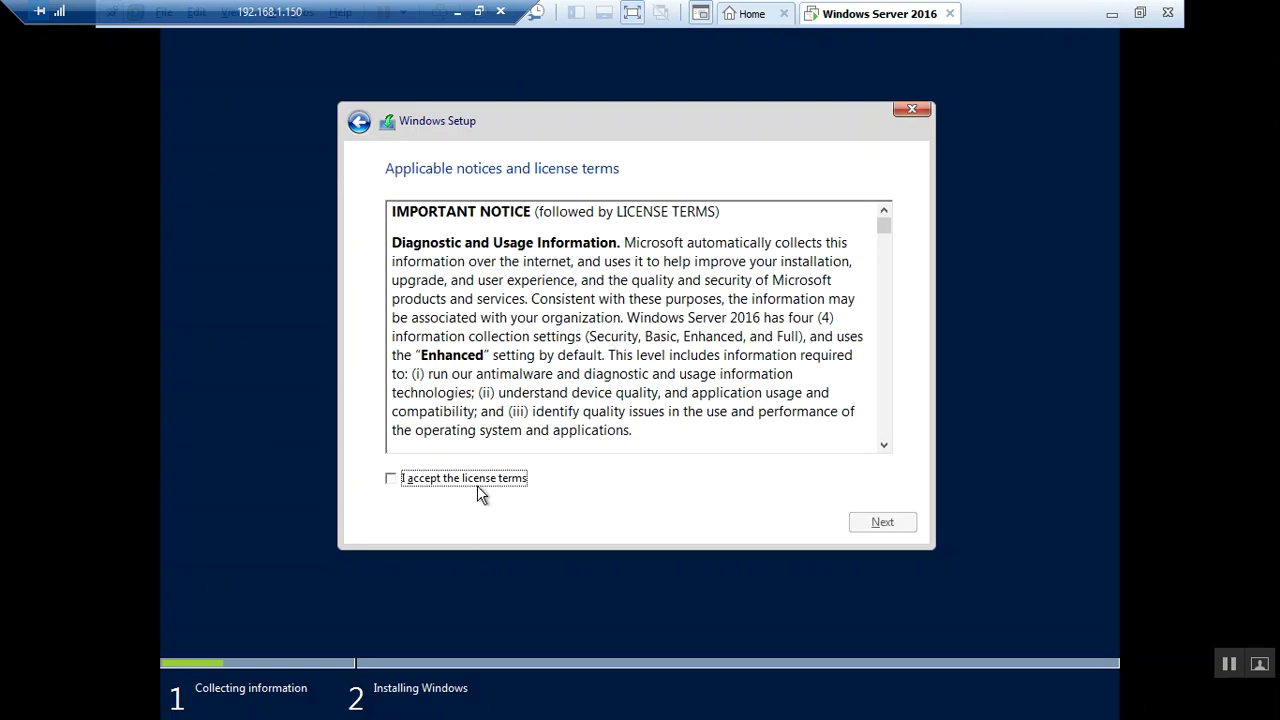
Accept the license terms and choose 'Custom: Install Windows only (advanced)'
{"action": "left_click", "coordinate": [477, 485]}
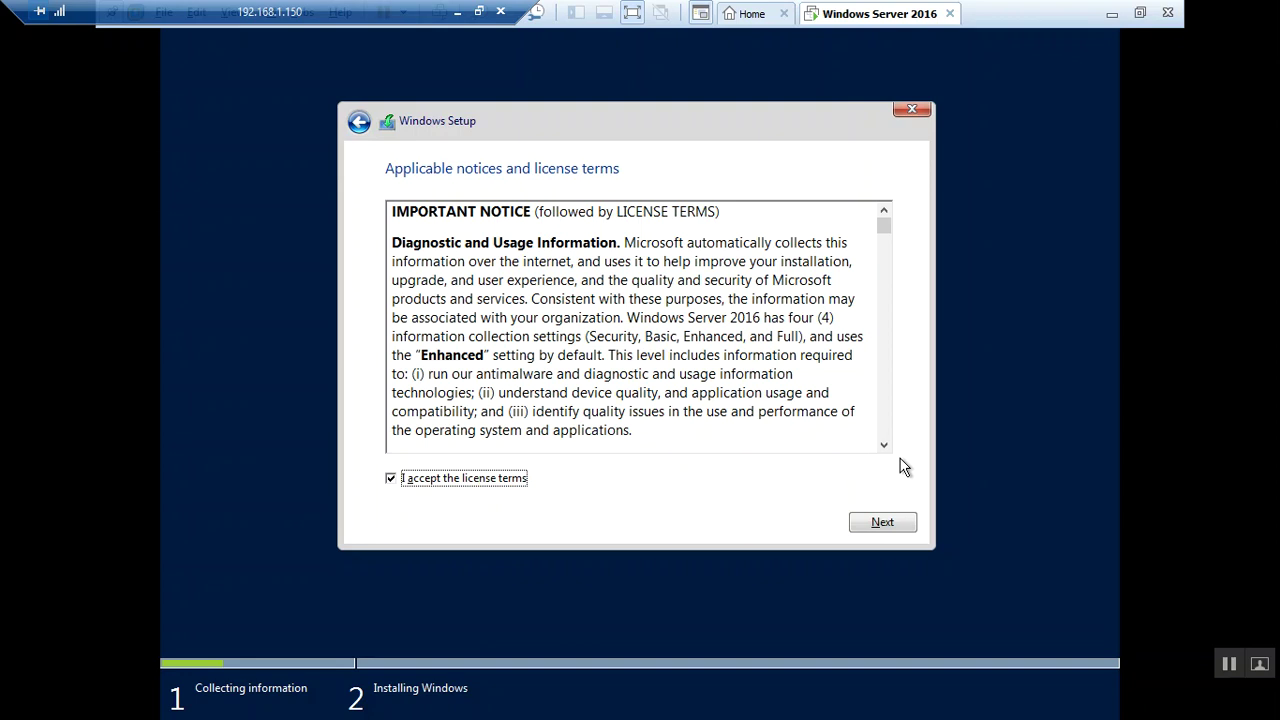
{"action": "left_click", "coordinate": [884, 522]}
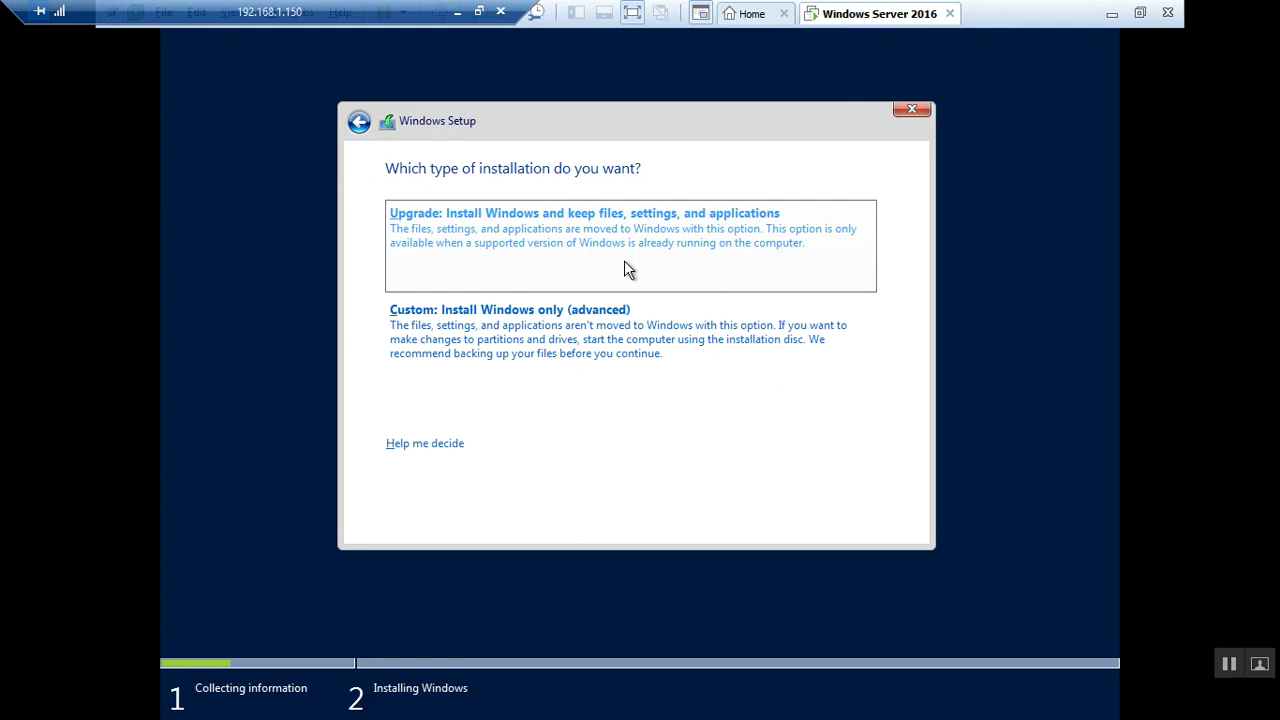
{"action": "left_click", "coordinate": [586, 341]}
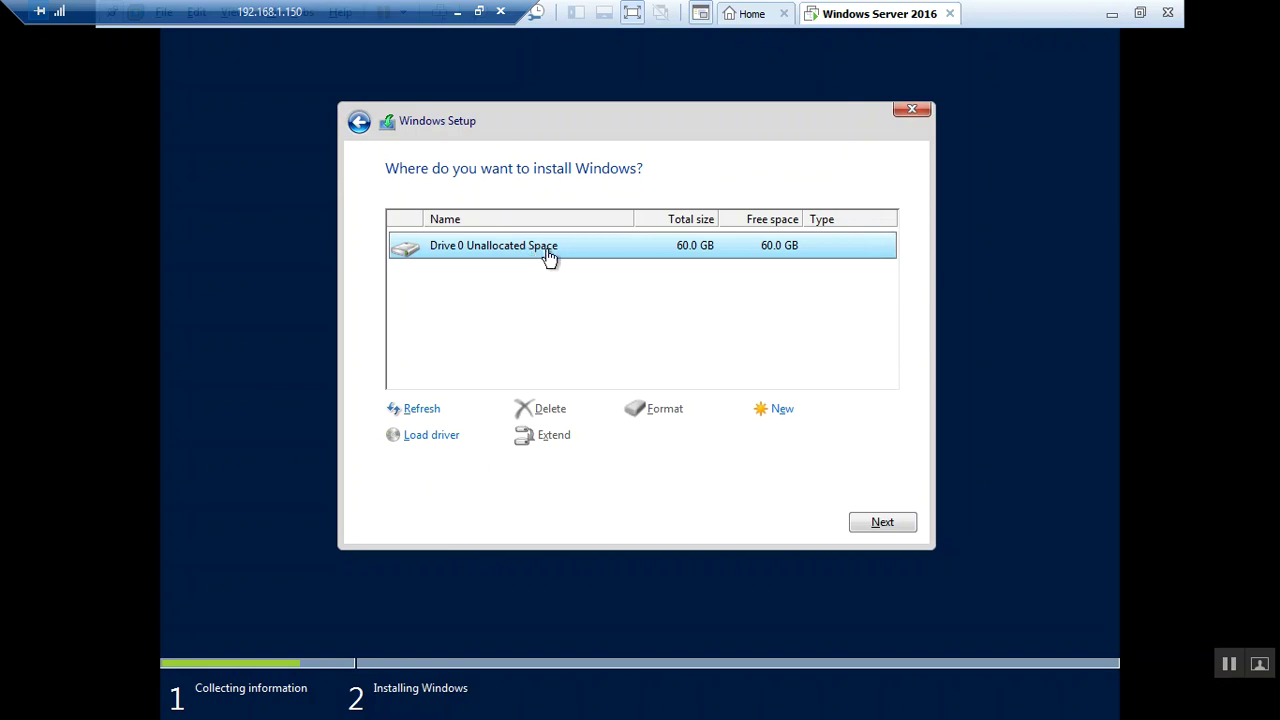
Create a new partition on Drive 0's 60 GB unallocated space, allowing the 500 MB System Reserved partition
{"action": "left_click", "coordinate": [774, 416]}
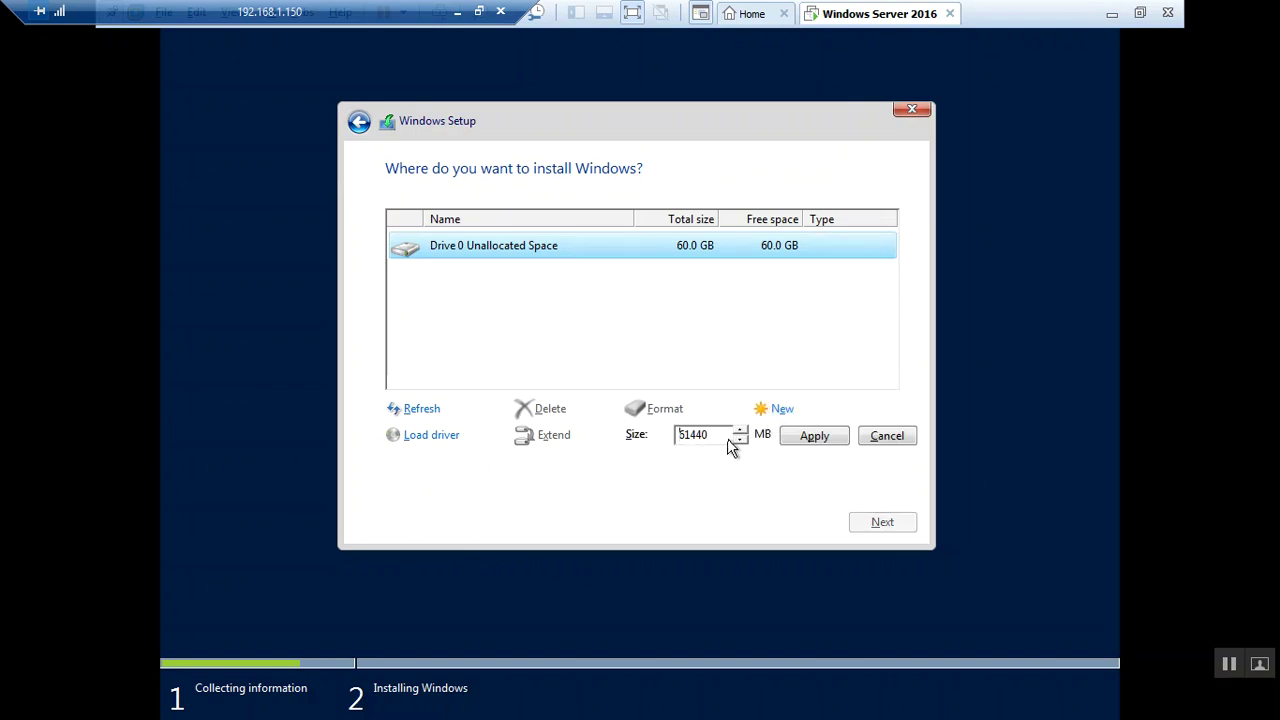
{"action": "left_click", "coordinate": [795, 436]}
{"action": "left_click", "coordinate": [766, 437]}
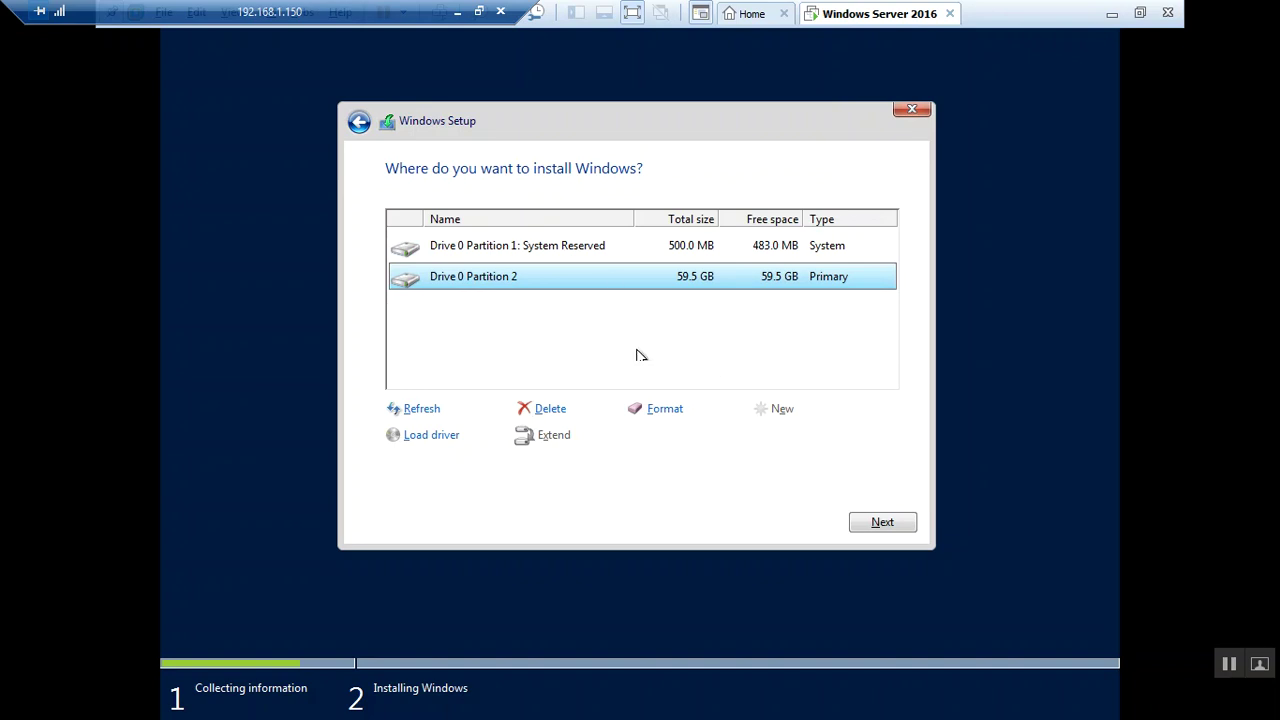
Format Drive 0 Partition 2 (59.5 GB) and select it as the installation target
{"action": "left_click", "coordinate": [652, 410]}
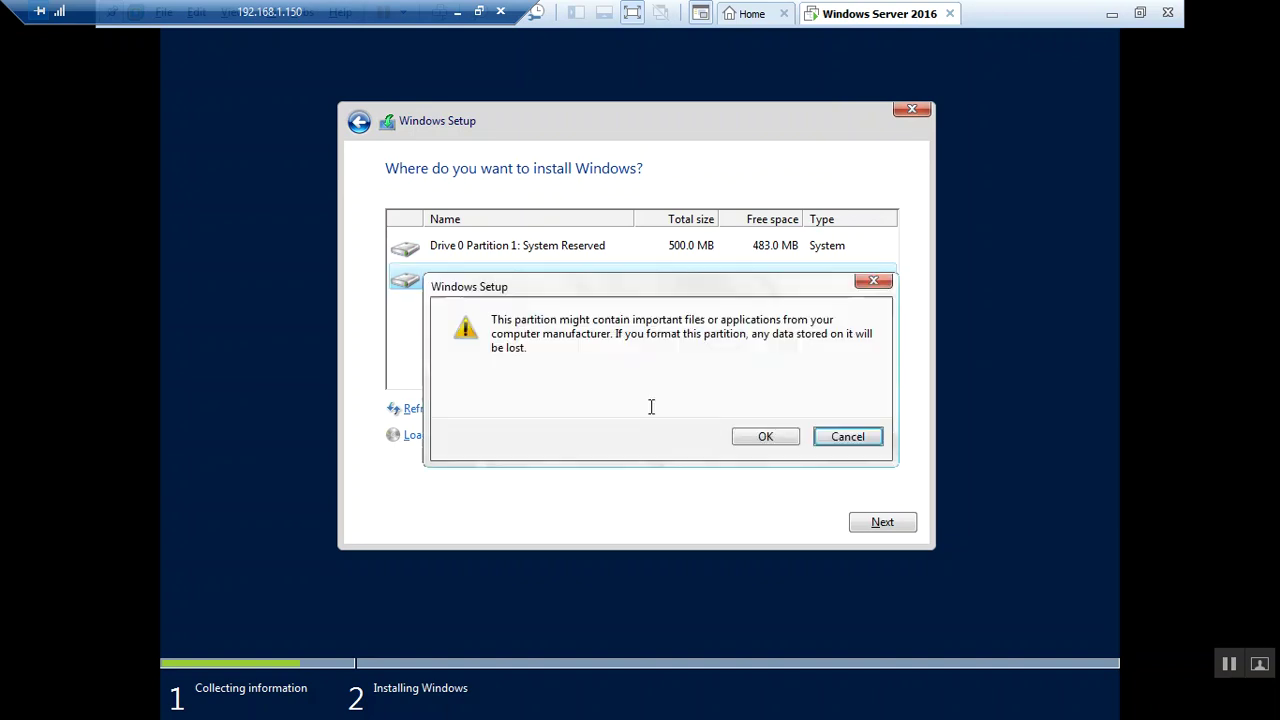
{"action": "left_click", "coordinate": [744, 446]}
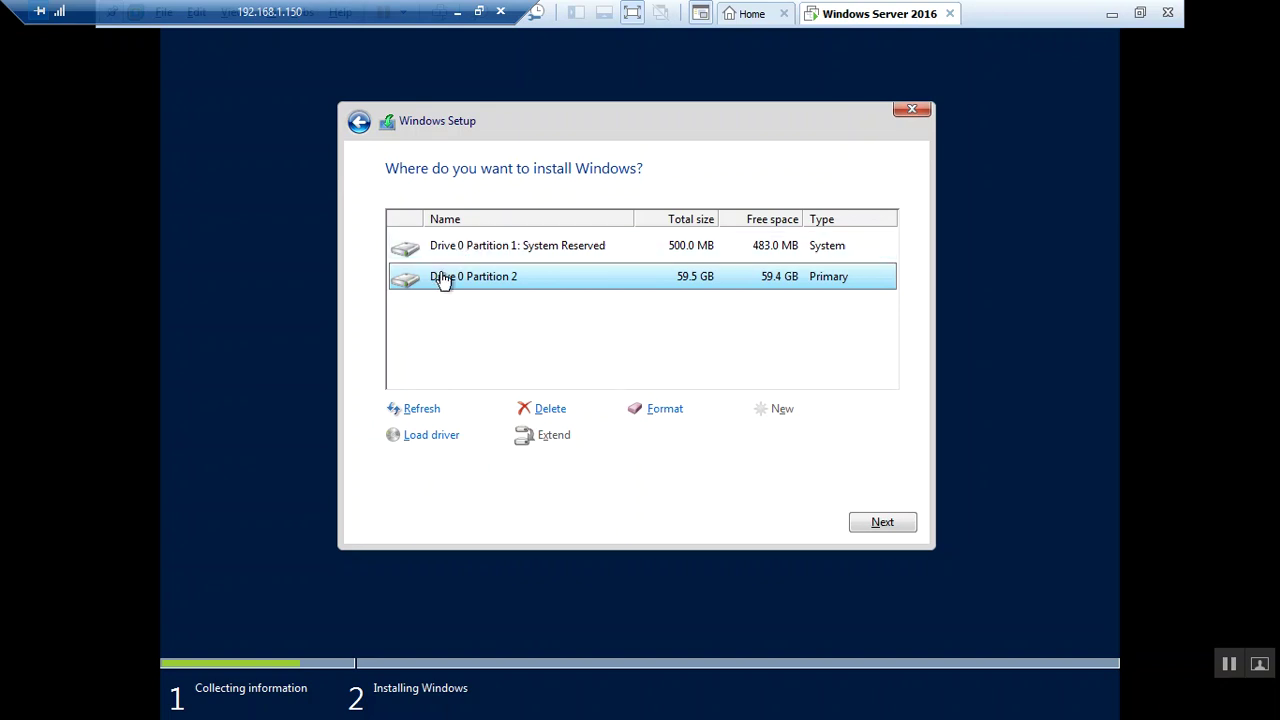
{"action": "left_click", "coordinate": [507, 252]}
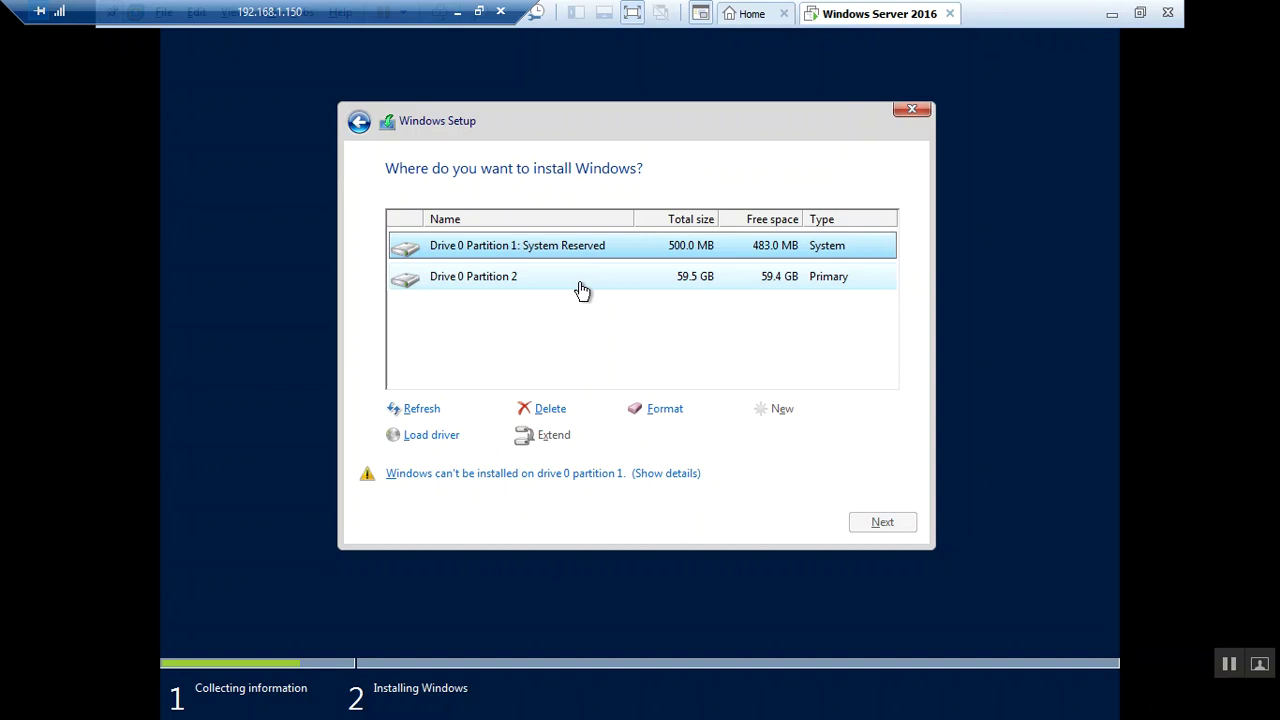
{"action": "left_click", "coordinate": [582, 290]}
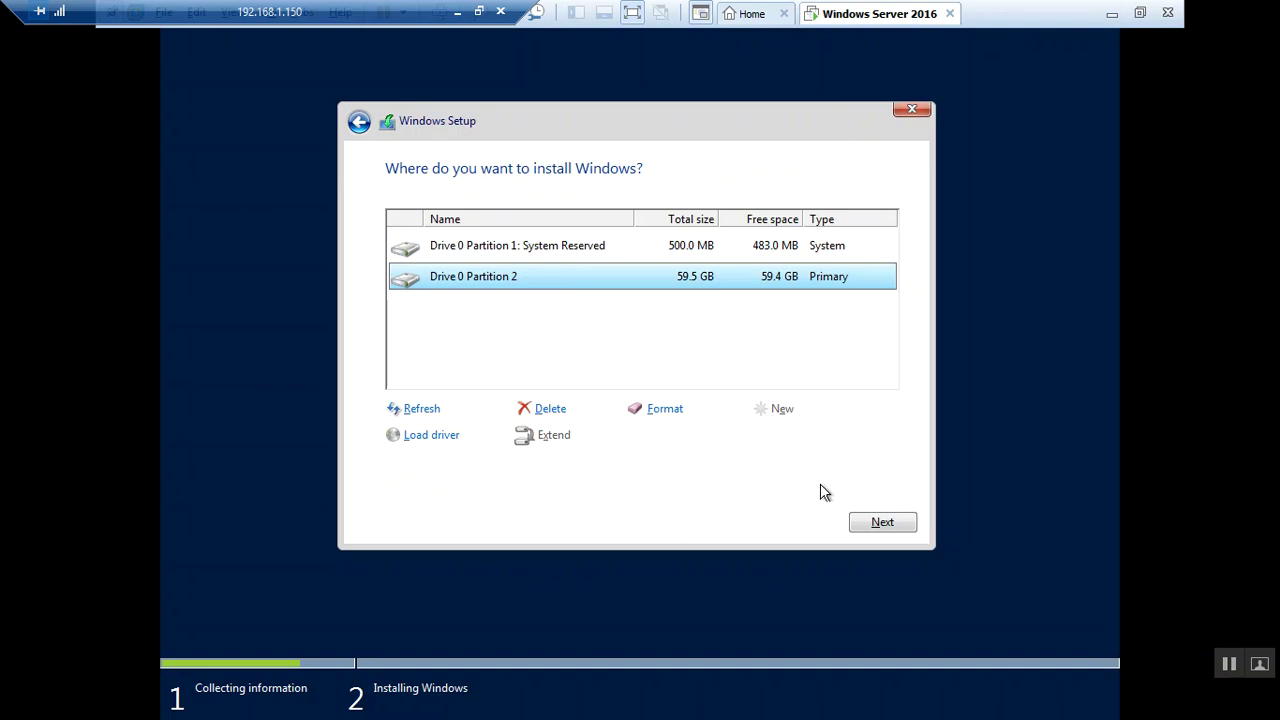
Begin installing Windows on Drive 0 Partition 2 and wait through file copying and reboot
{"action": "left_click", "coordinate": [878, 524]}
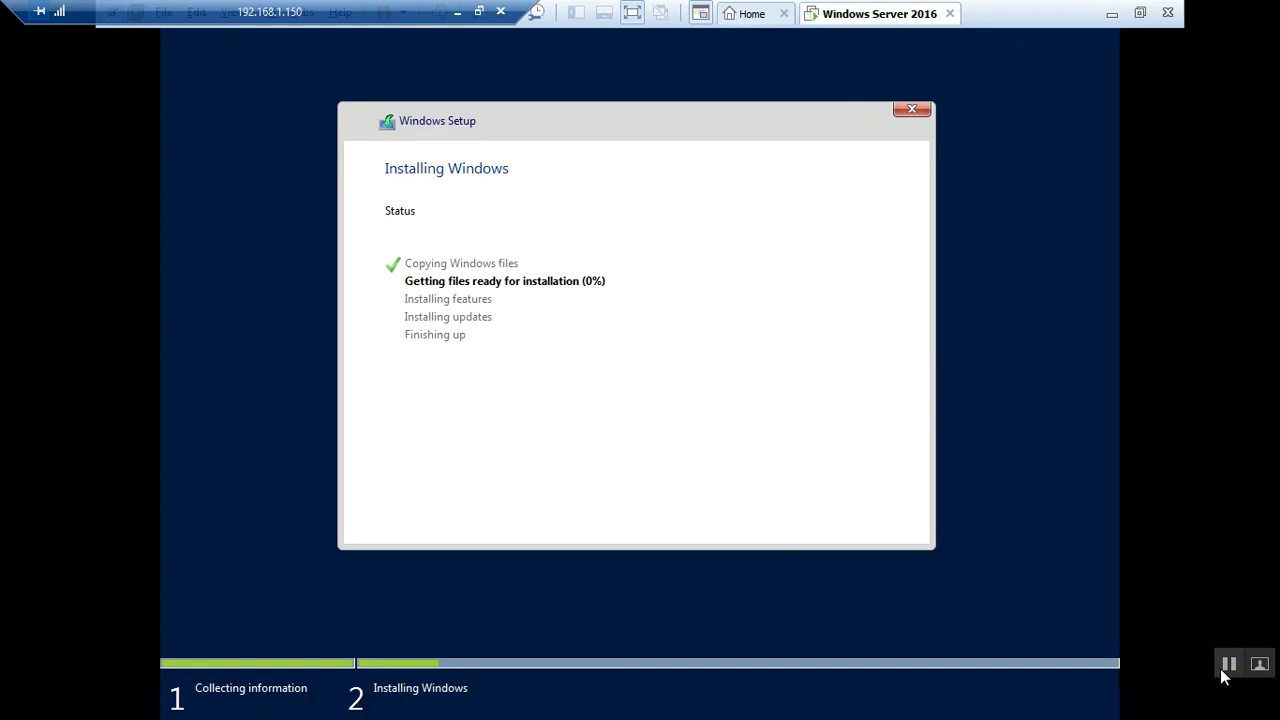
{"action": "left_click", "coordinate": [781, 649]}
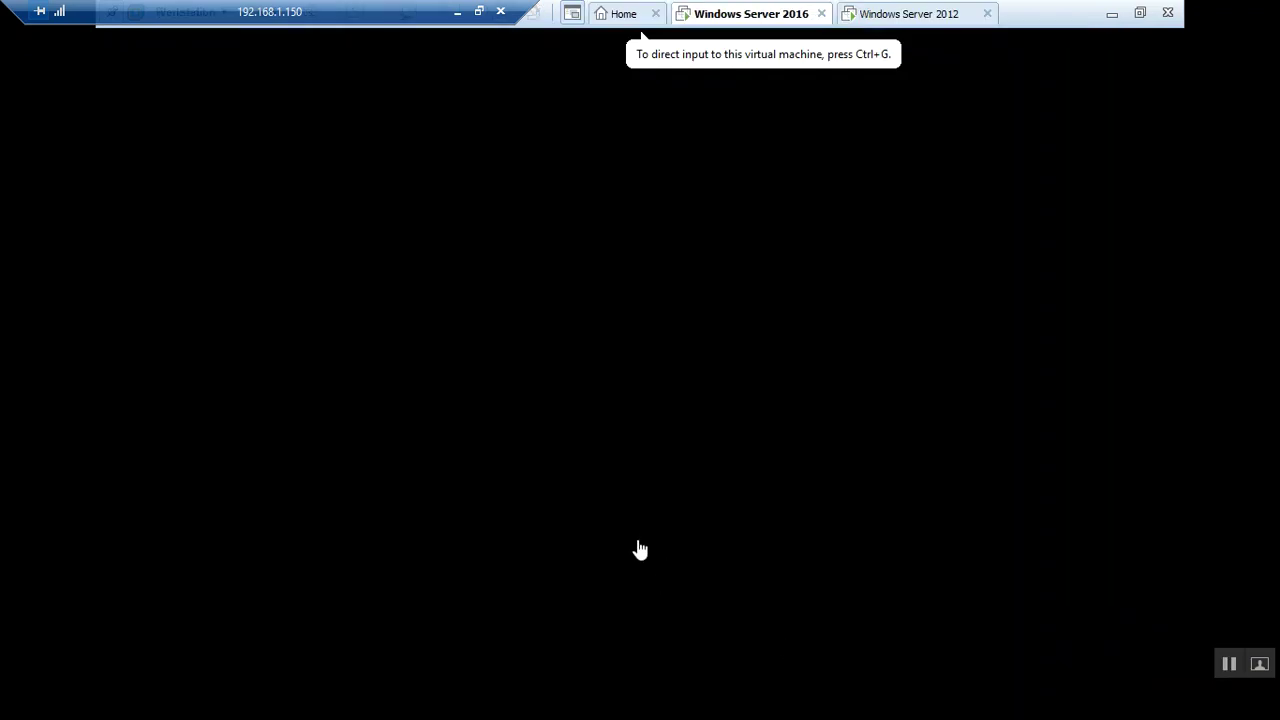
{"action": "left_click", "coordinate": [639, 549]}
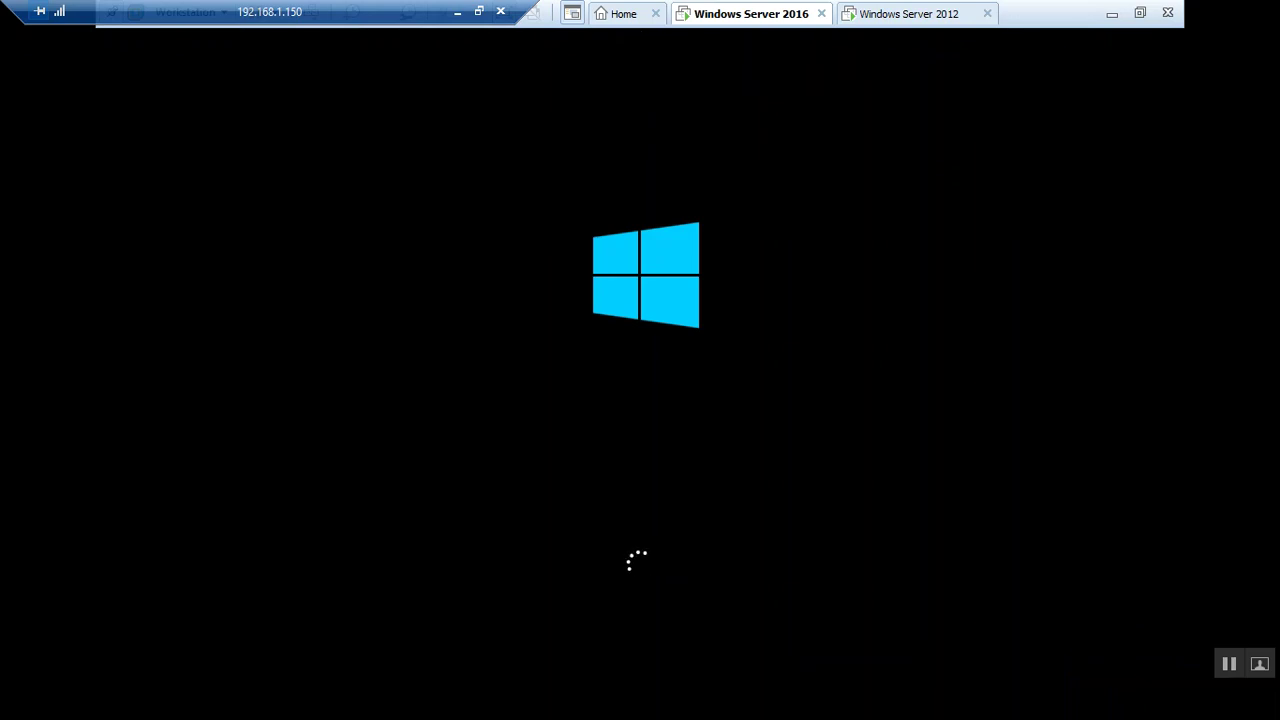
{"action": "key", "text": "ctrl+alt"}
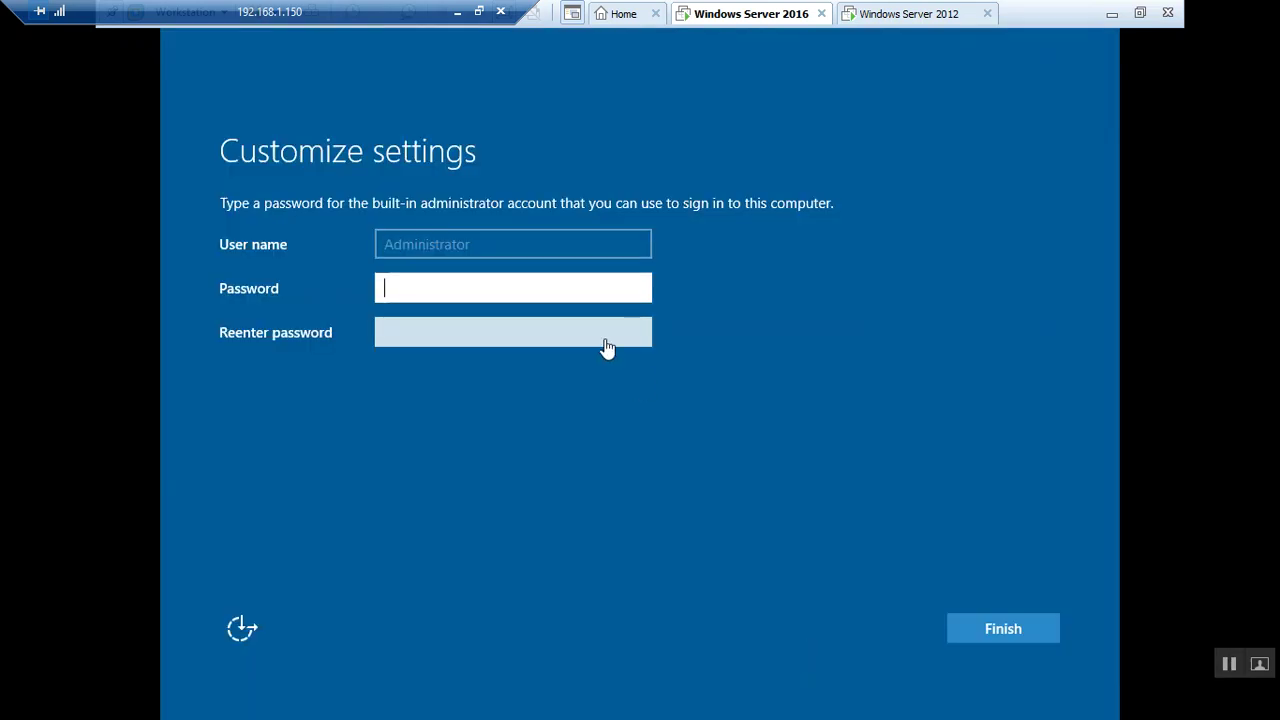
Enter and confirm the built-in Administrator password, check it, and finish Windows setup
{"action": "left_click", "coordinate": [584, 620]}
{"action": "type", "text": "Password1"}
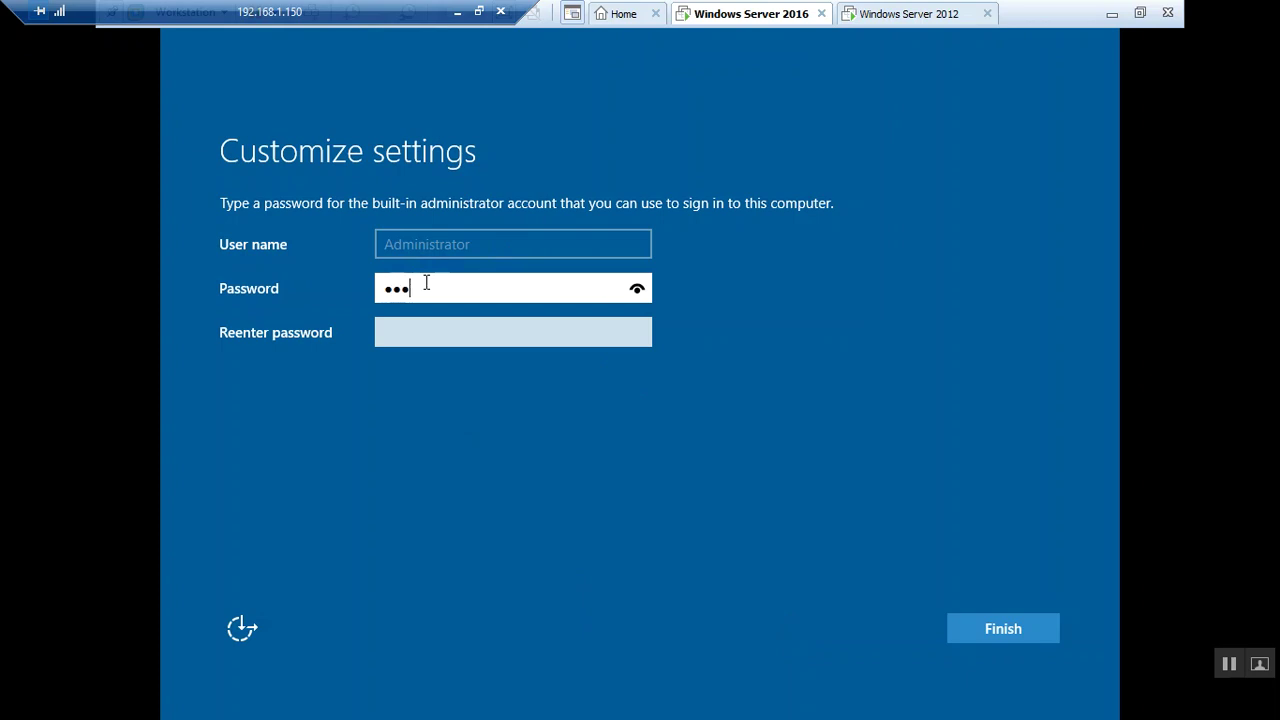
{"action": "key", "text": "Tab"}
{"action": "type", "text": "Password1"}
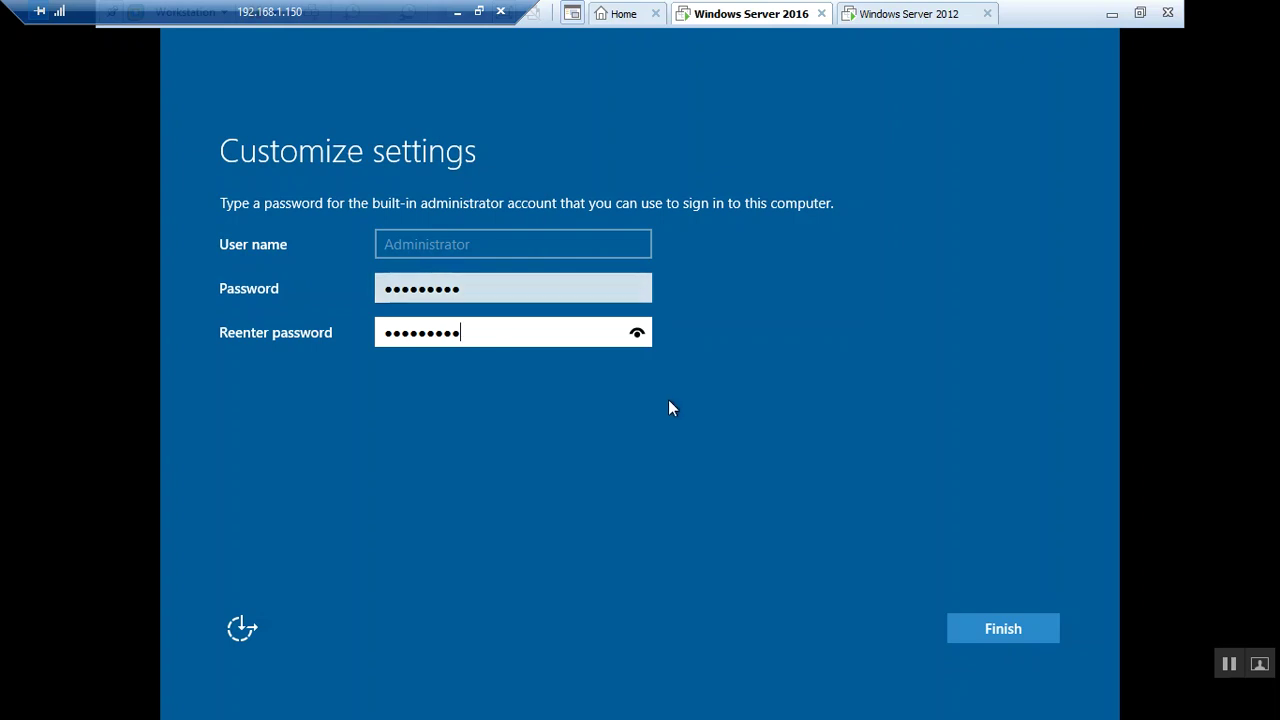
{"action": "left_click_drag", "start_coordinate": [641, 337], "coordinate": [641, 337]}
{"action": "left_click", "coordinate": [1003, 629]}
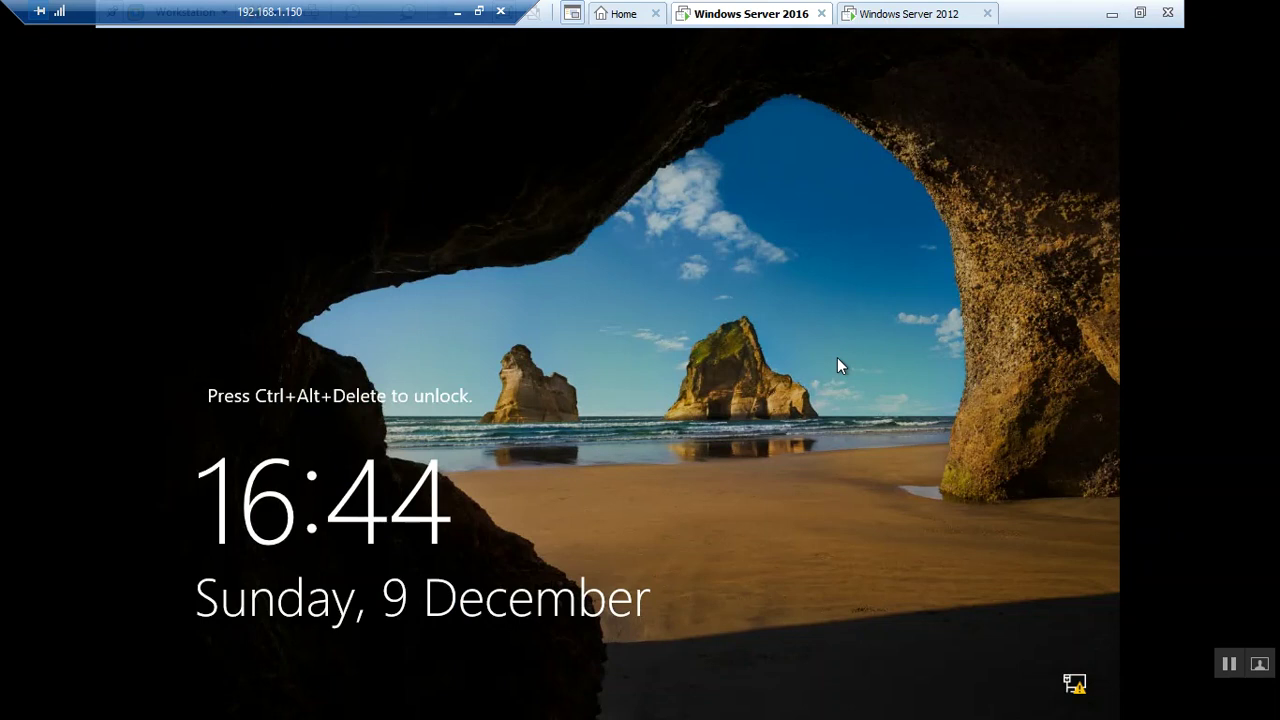
Send Ctrl+Alt+Insert and sign in as Administrator with the account password
{"action": "key", "text": "ctrl+alt+Insert"}
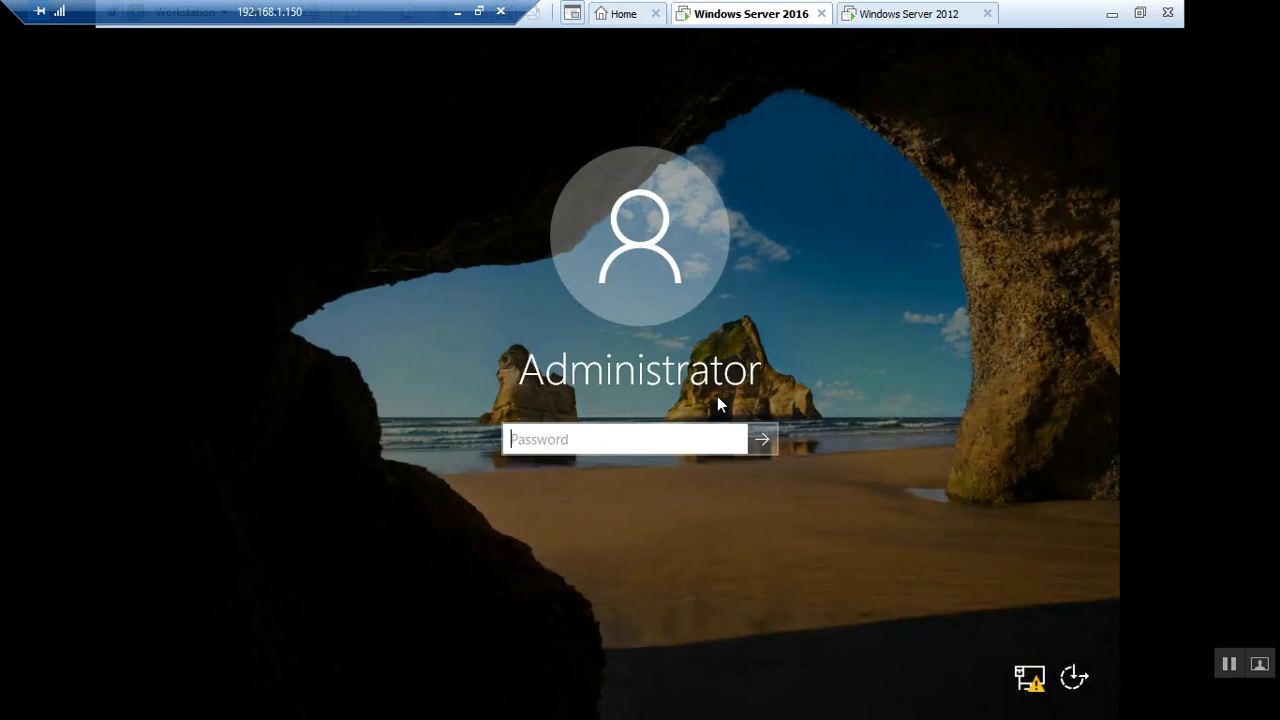
{"action": "type", "text": "*********"}
{"action": "key", "text": "Return"}
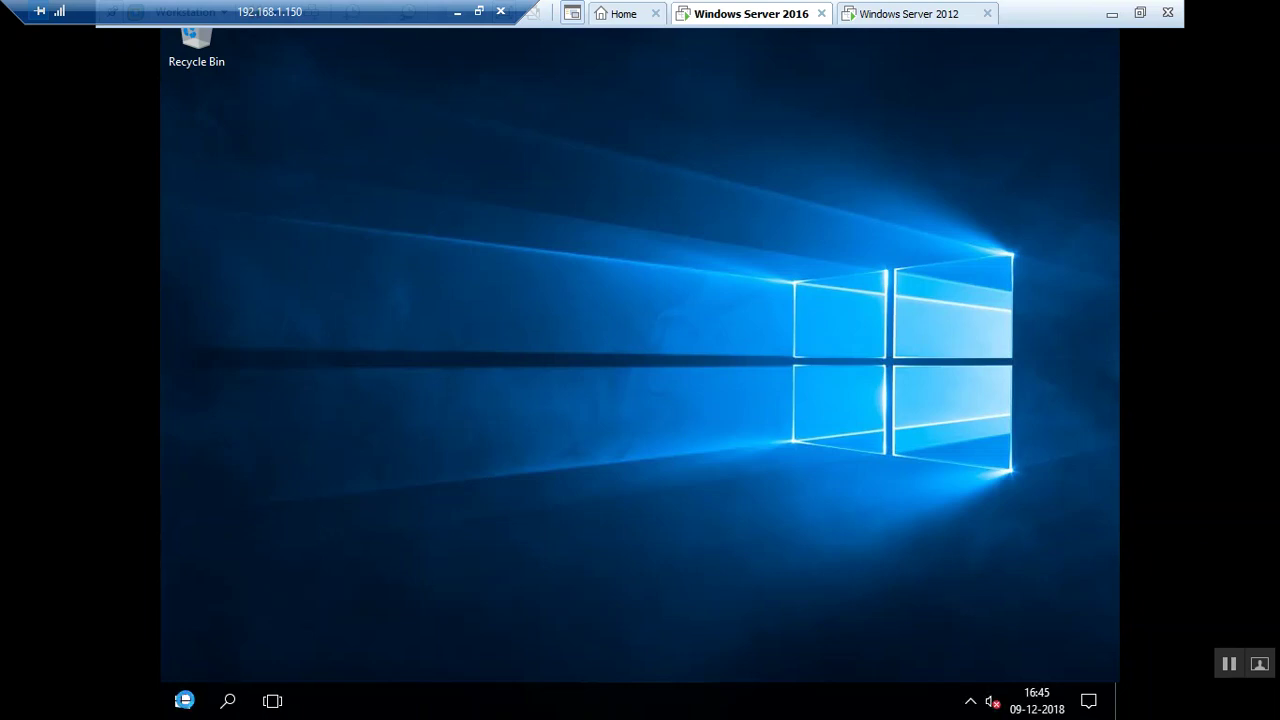
{"action": "key", "text": "super"}
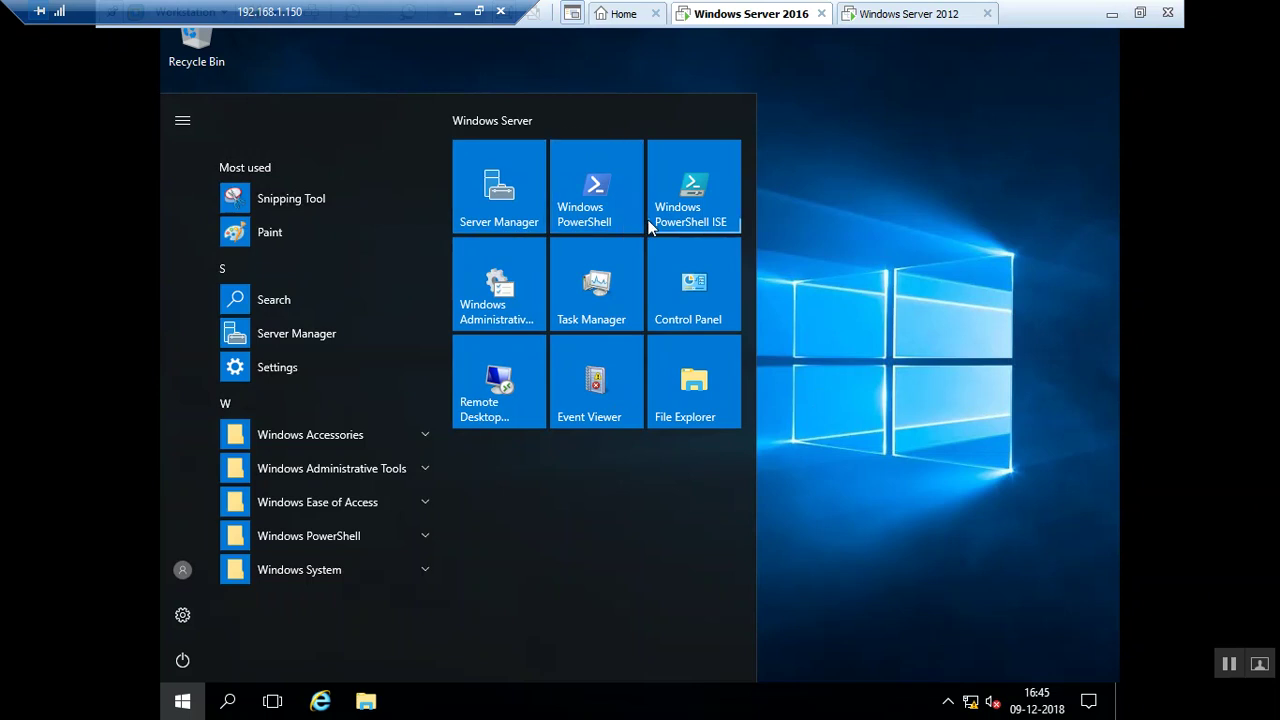
{"action": "left_click", "coordinate": [884, 439]}
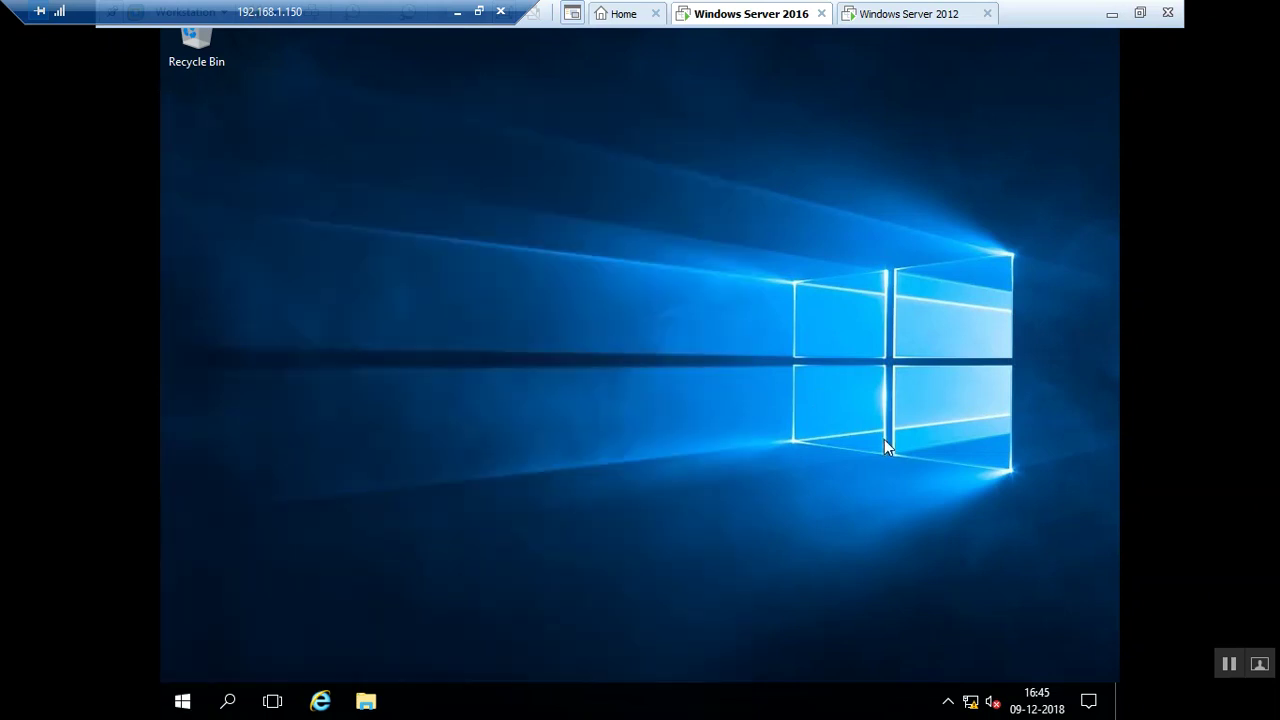
Go to Personalize > Themes from the desktop menu and bring up Desktop icon settings
{"action": "right_click", "coordinate": [493, 606]}
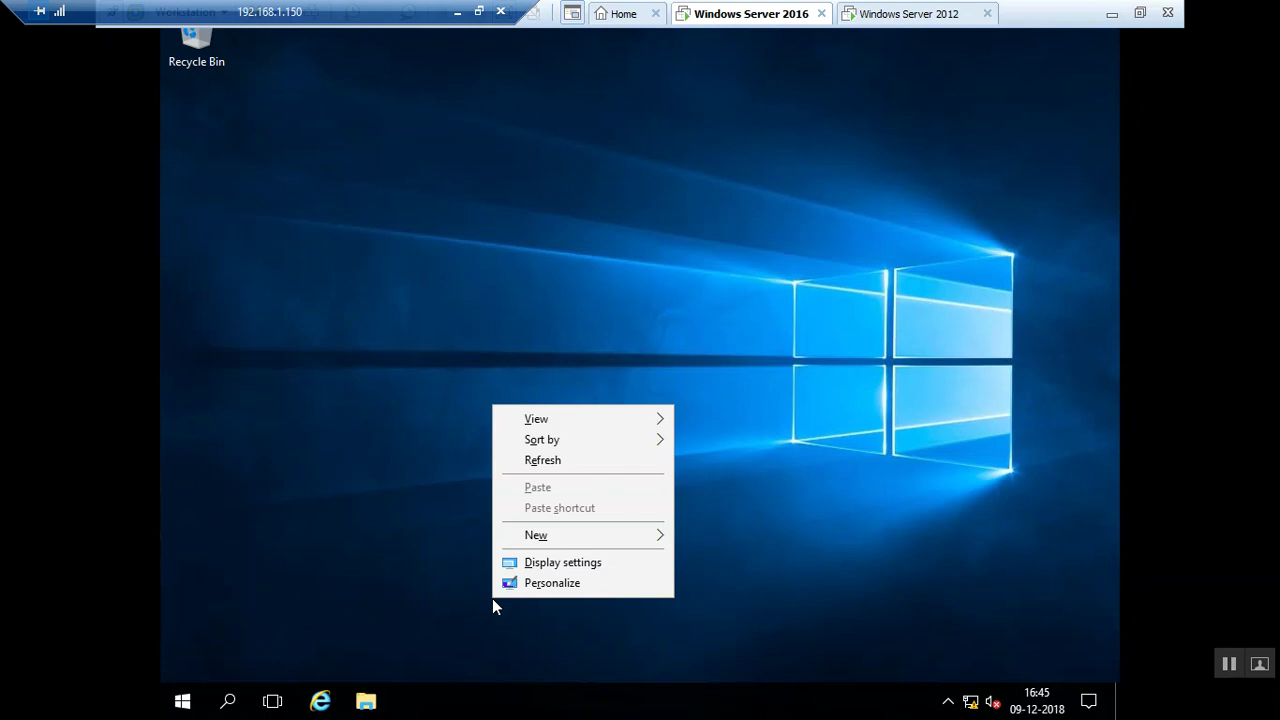
{"action": "left_click", "coordinate": [545, 585]}
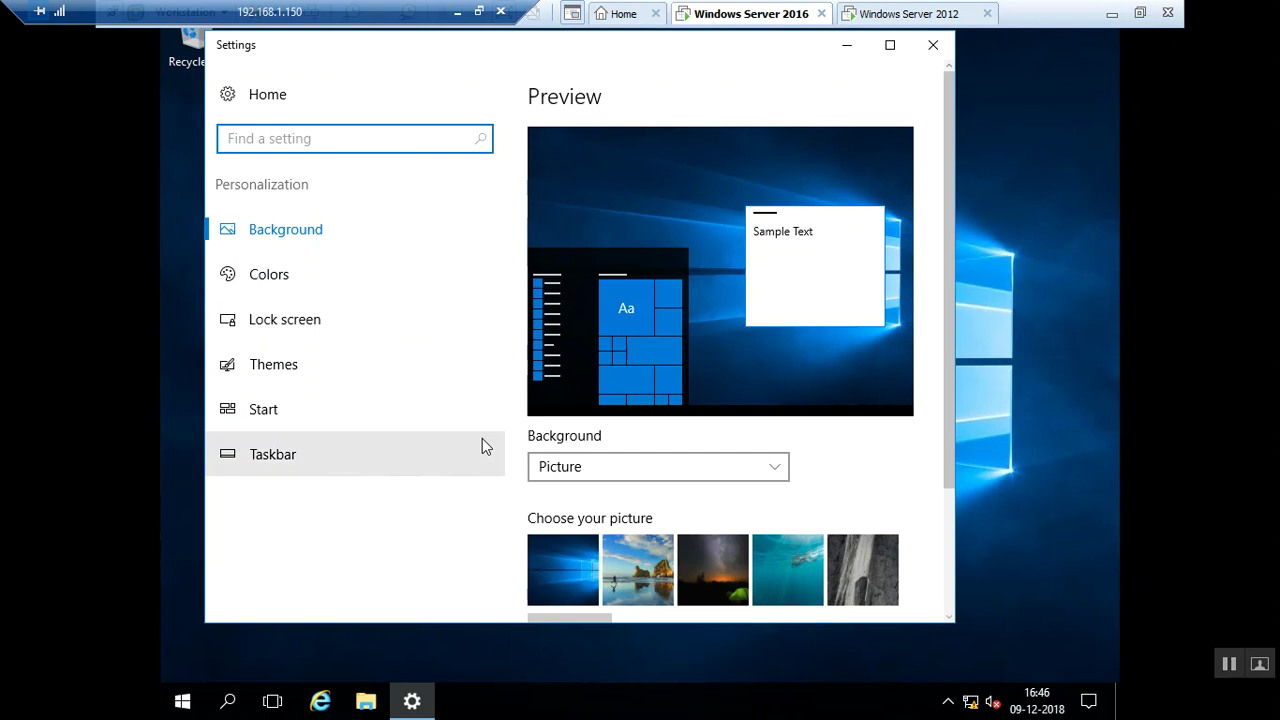
{"action": "left_click", "coordinate": [268, 366]}
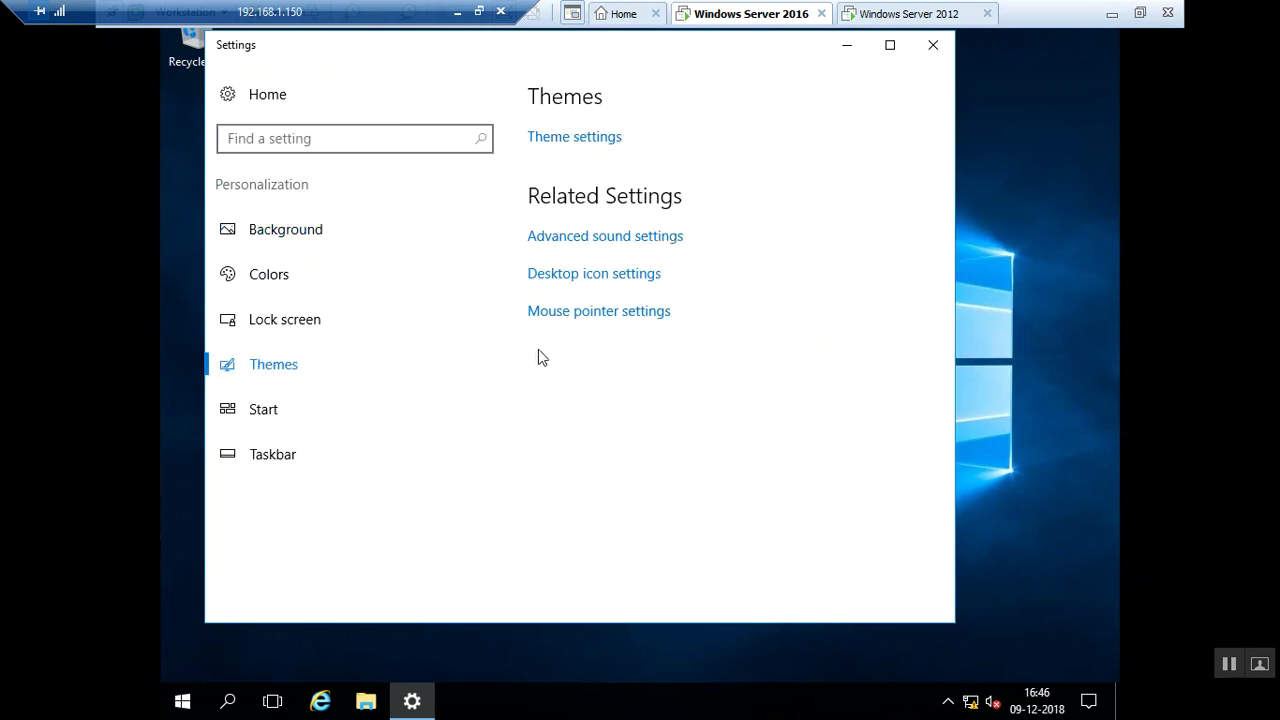
{"action": "left_click", "coordinate": [603, 277]}
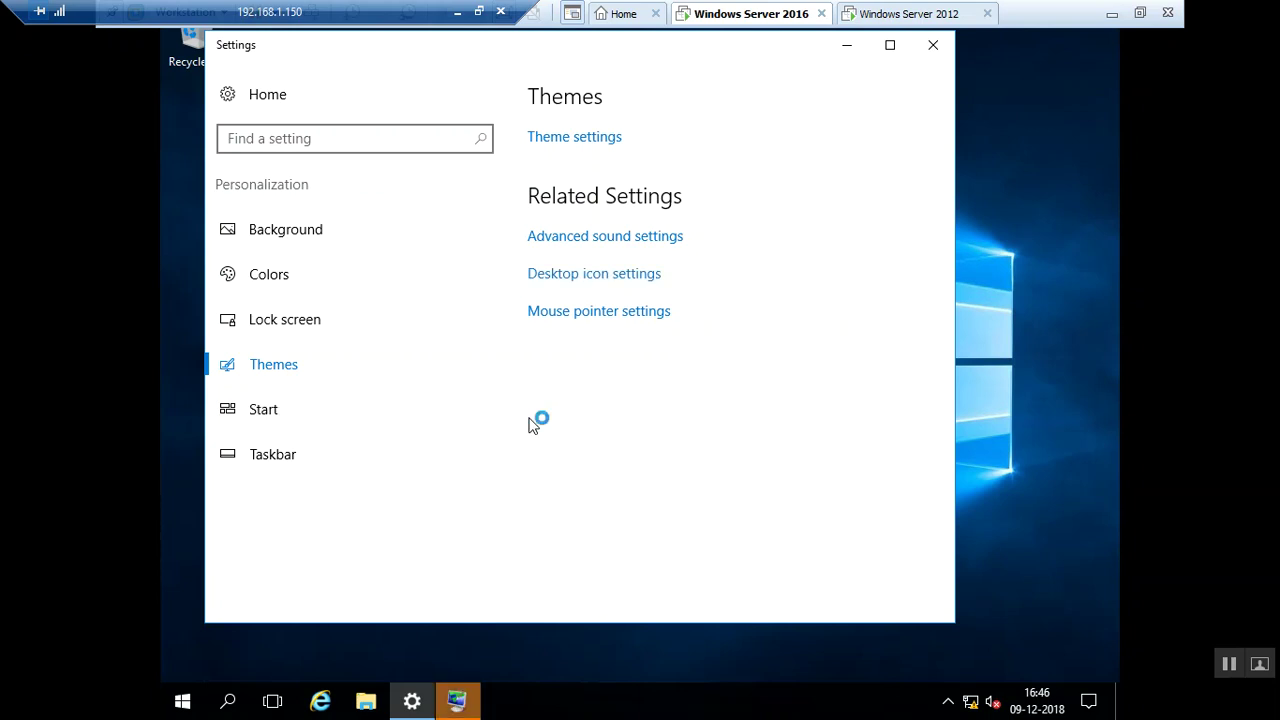
Add User's Files, Computer, Control Panel and Network desktop icons, then go to Advanced sound settings
{"action": "left_click", "coordinate": [462, 700]}
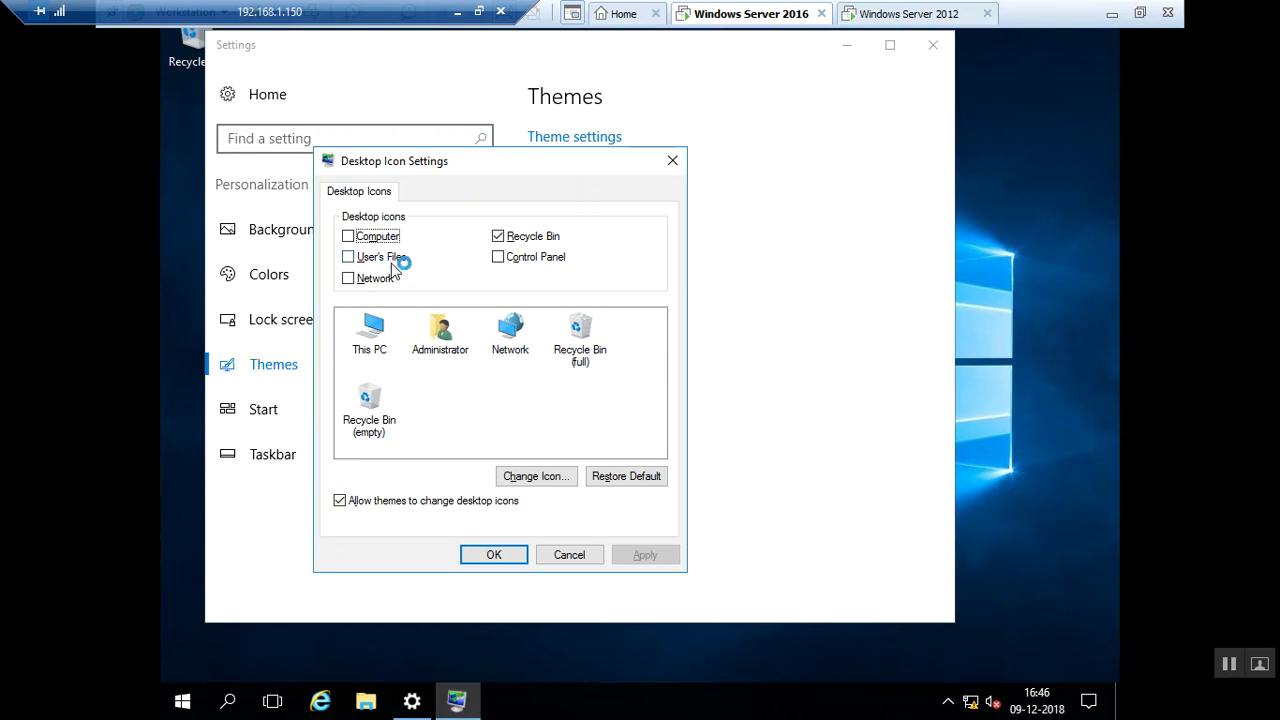
{"action": "left_click", "coordinate": [356, 257]}
{"action": "left_click", "coordinate": [358, 240]}
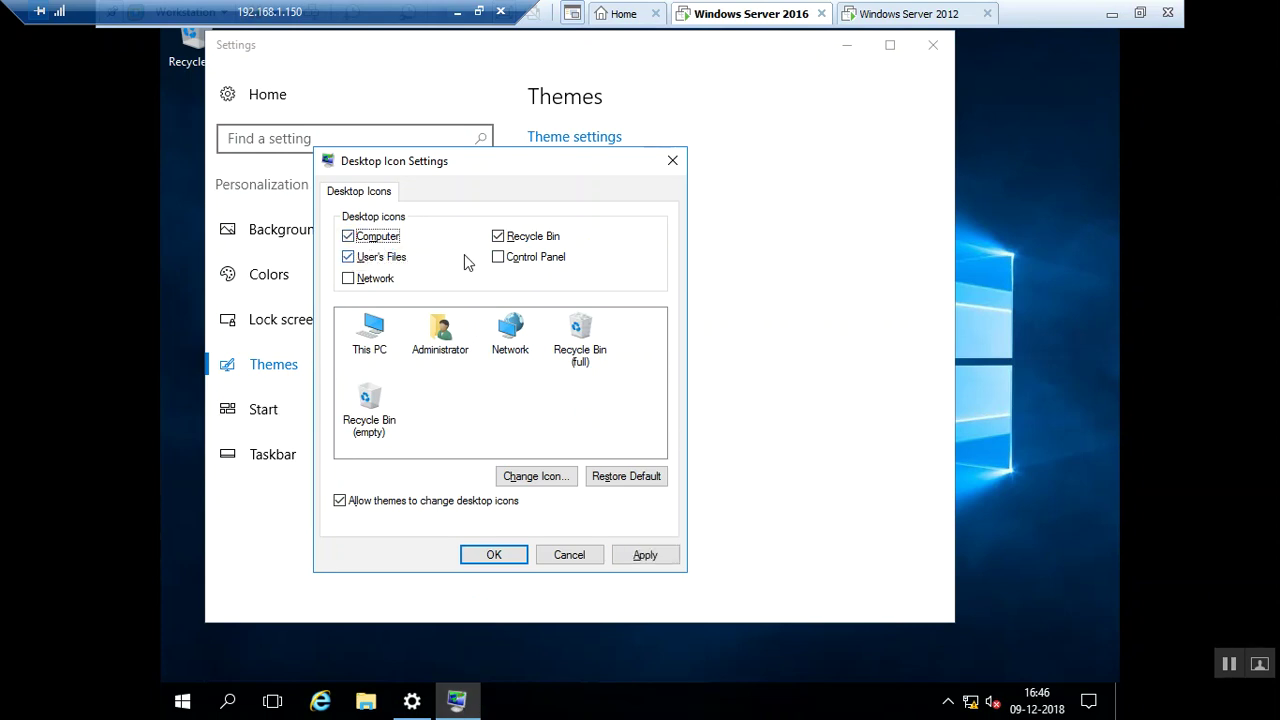
{"action": "left_click", "coordinate": [503, 258]}
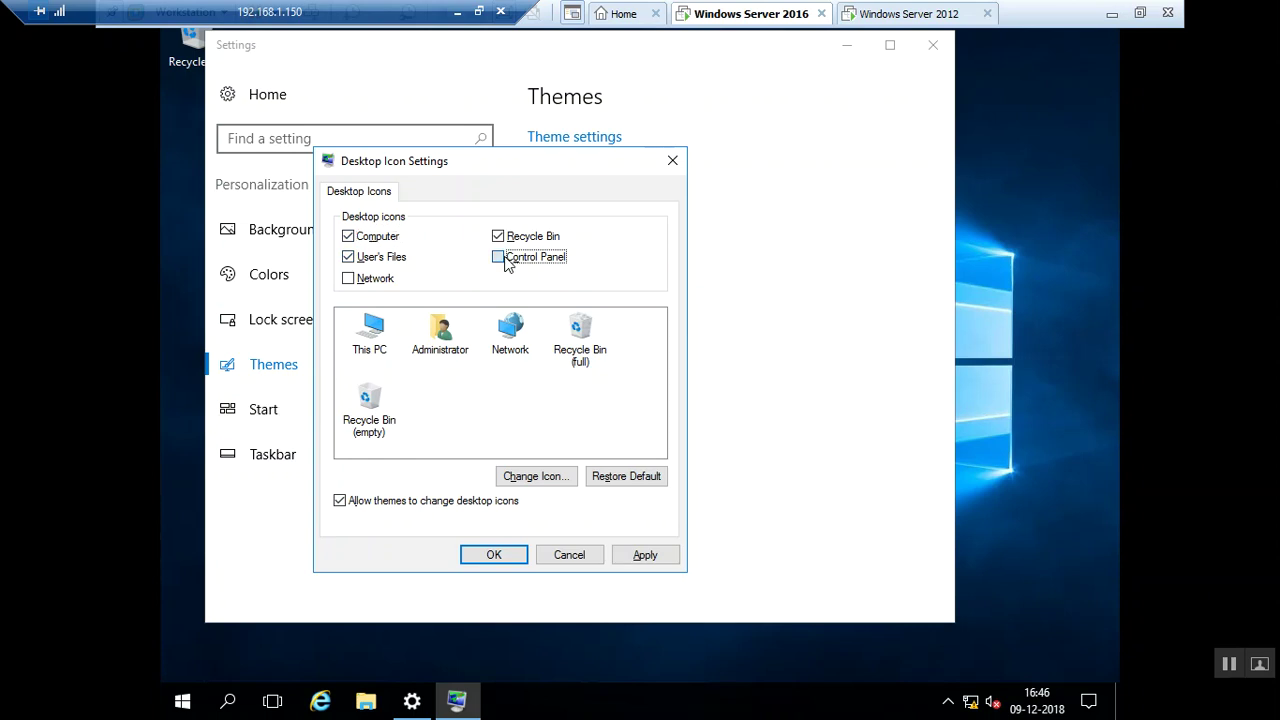
{"action": "left_click", "coordinate": [350, 280]}
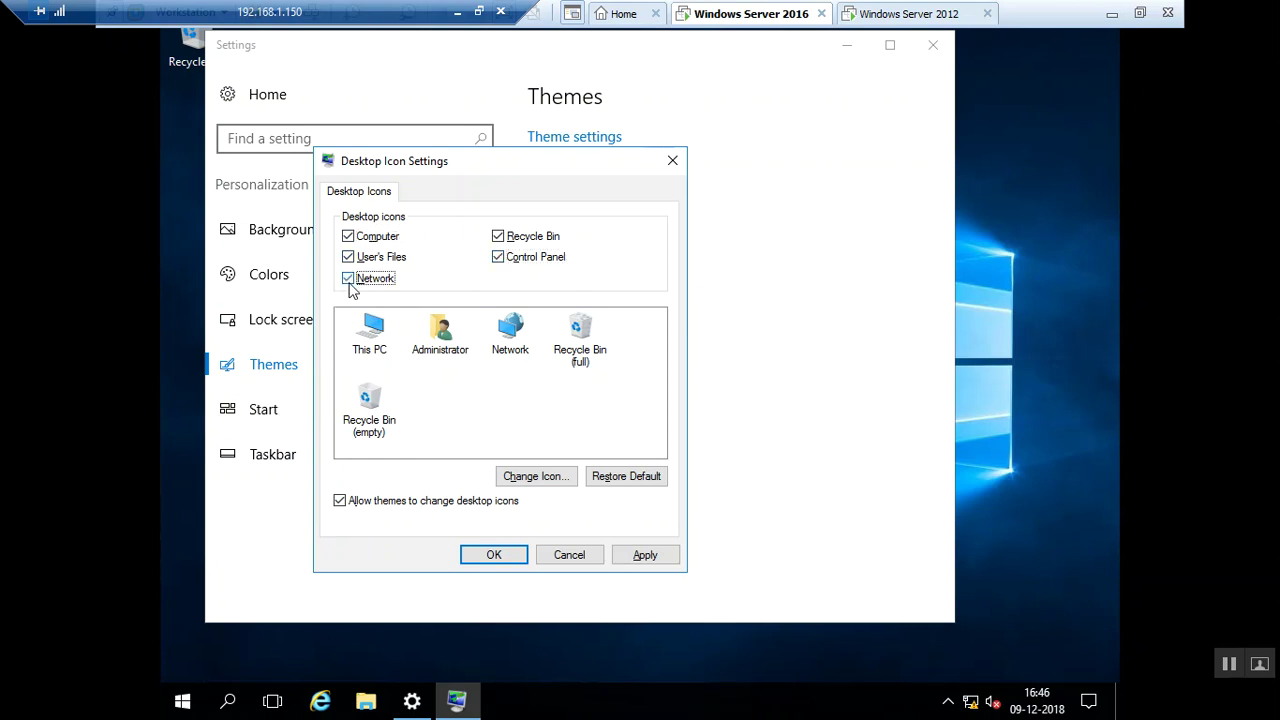
{"action": "left_click", "coordinate": [494, 556]}
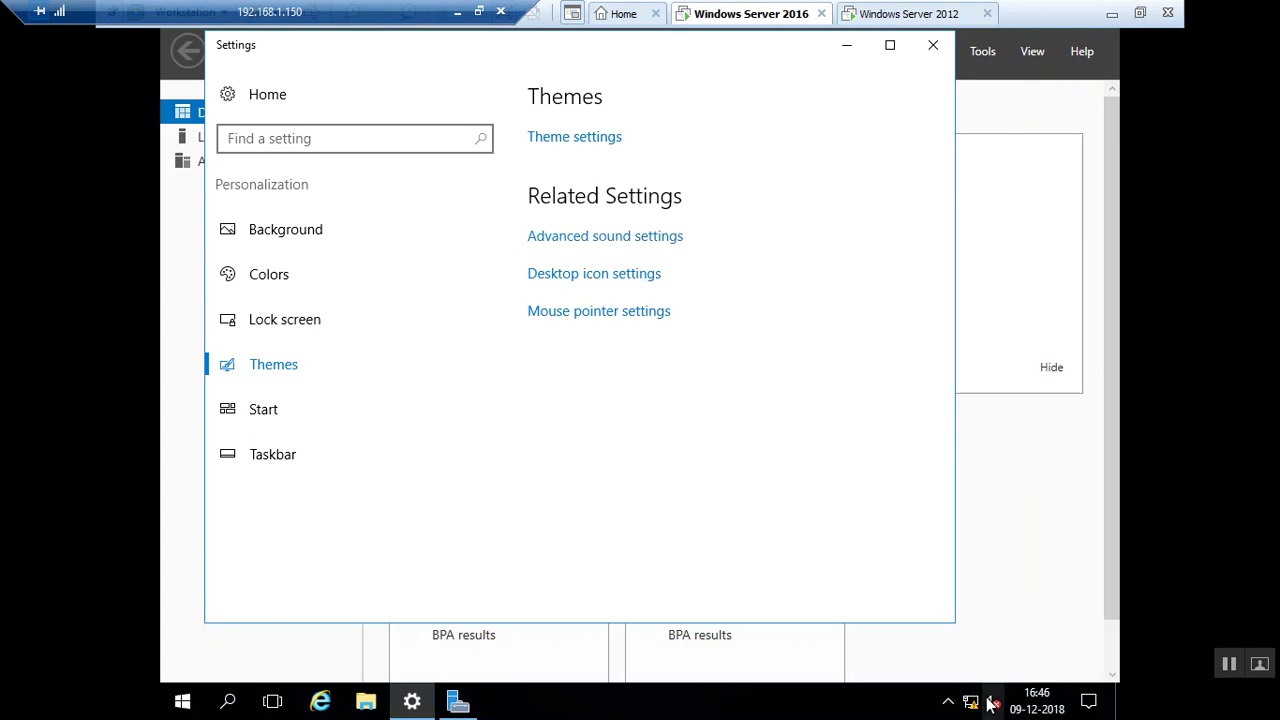
{"action": "left_click", "coordinate": [644, 247]}
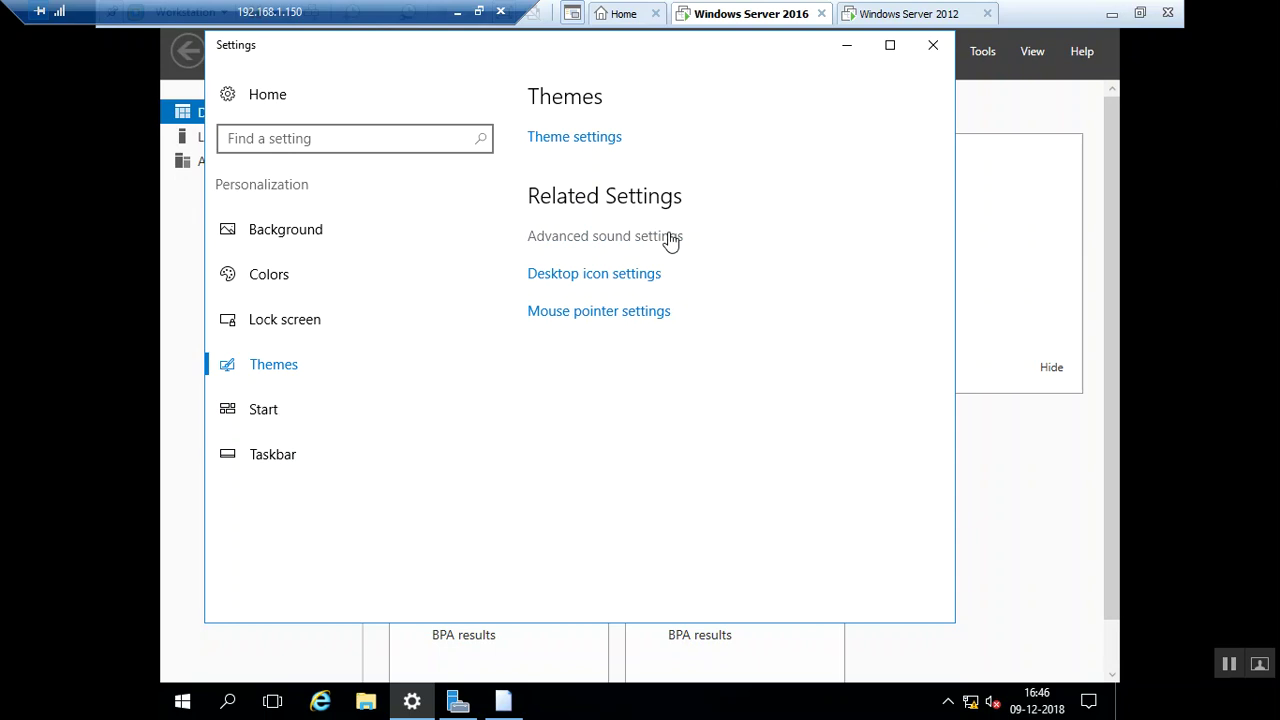
{"action": "left_click", "coordinate": [501, 706]}
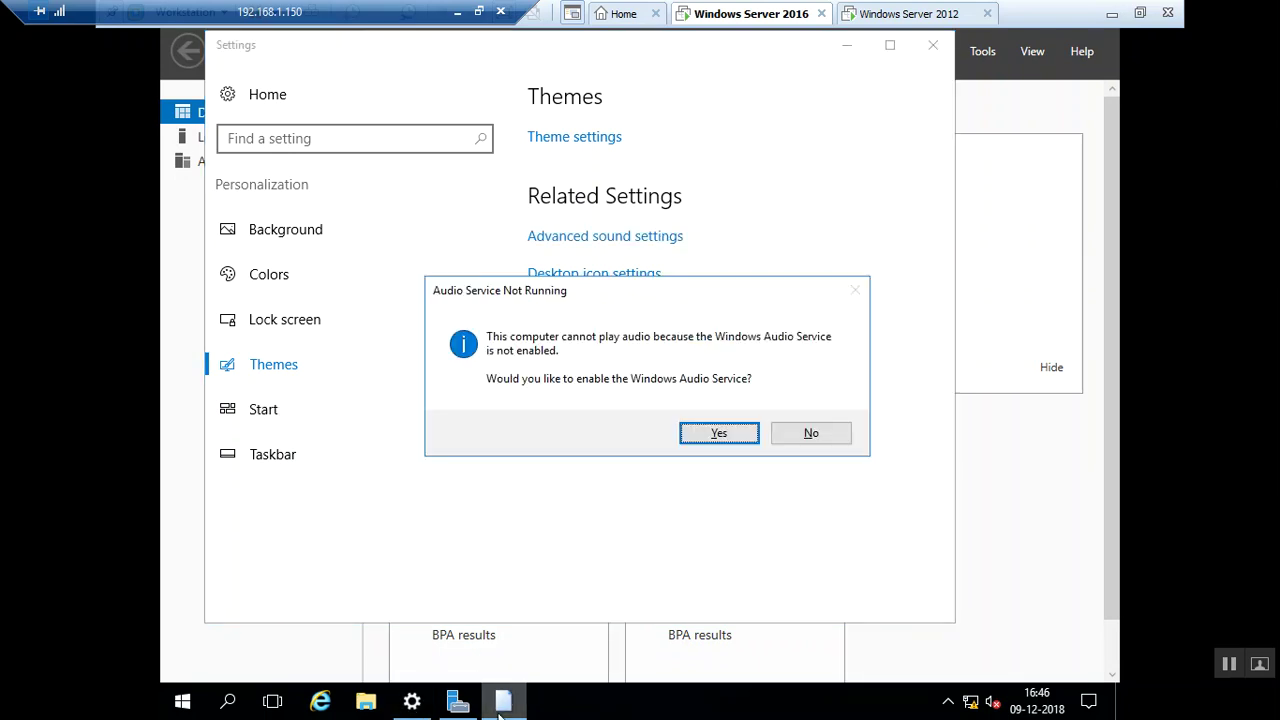
Enable the Windows Audio Service, close Sound, and go to the Start personalization page
{"action": "left_click", "coordinate": [716, 436]}
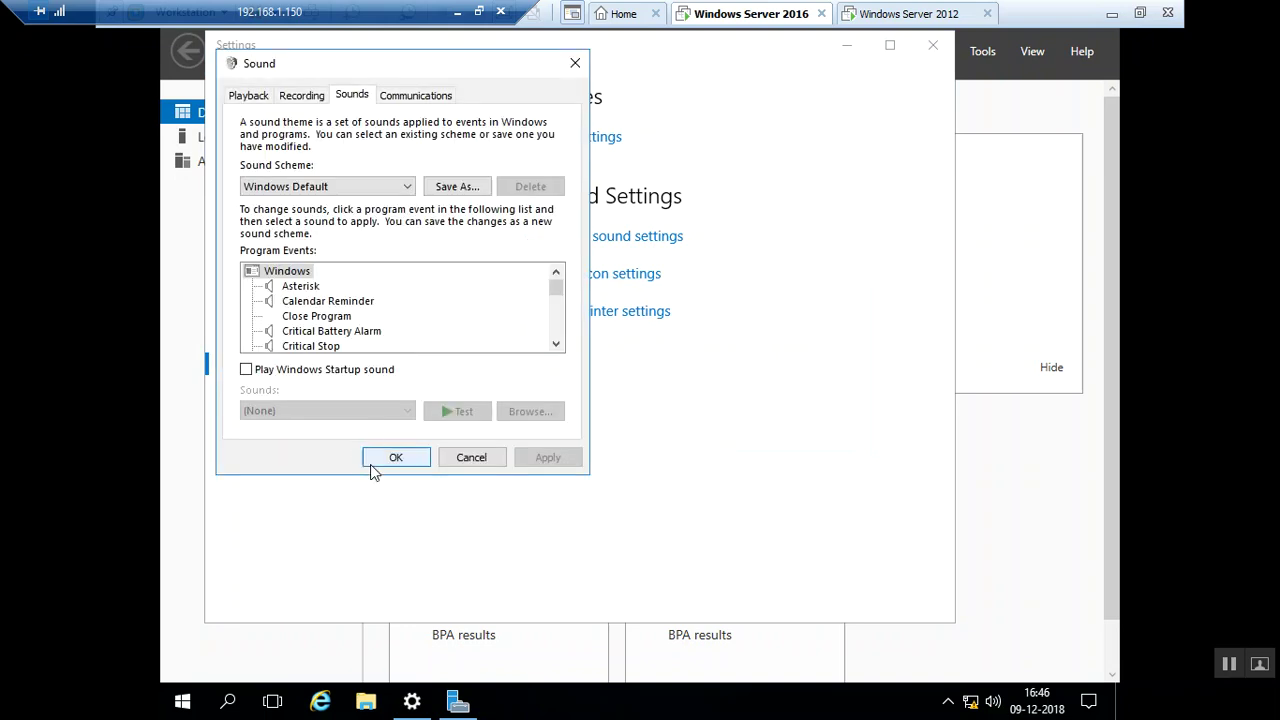
{"action": "left_click", "coordinate": [394, 458]}
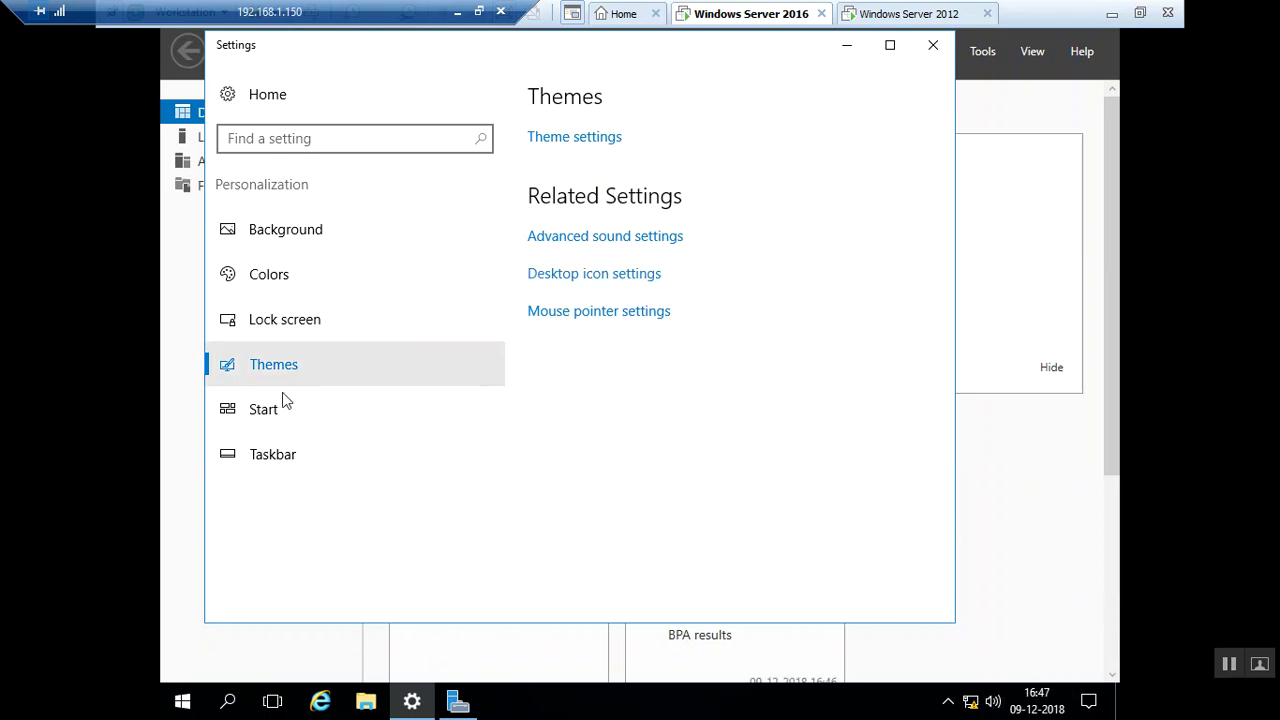
{"action": "left_click", "coordinate": [263, 409]}
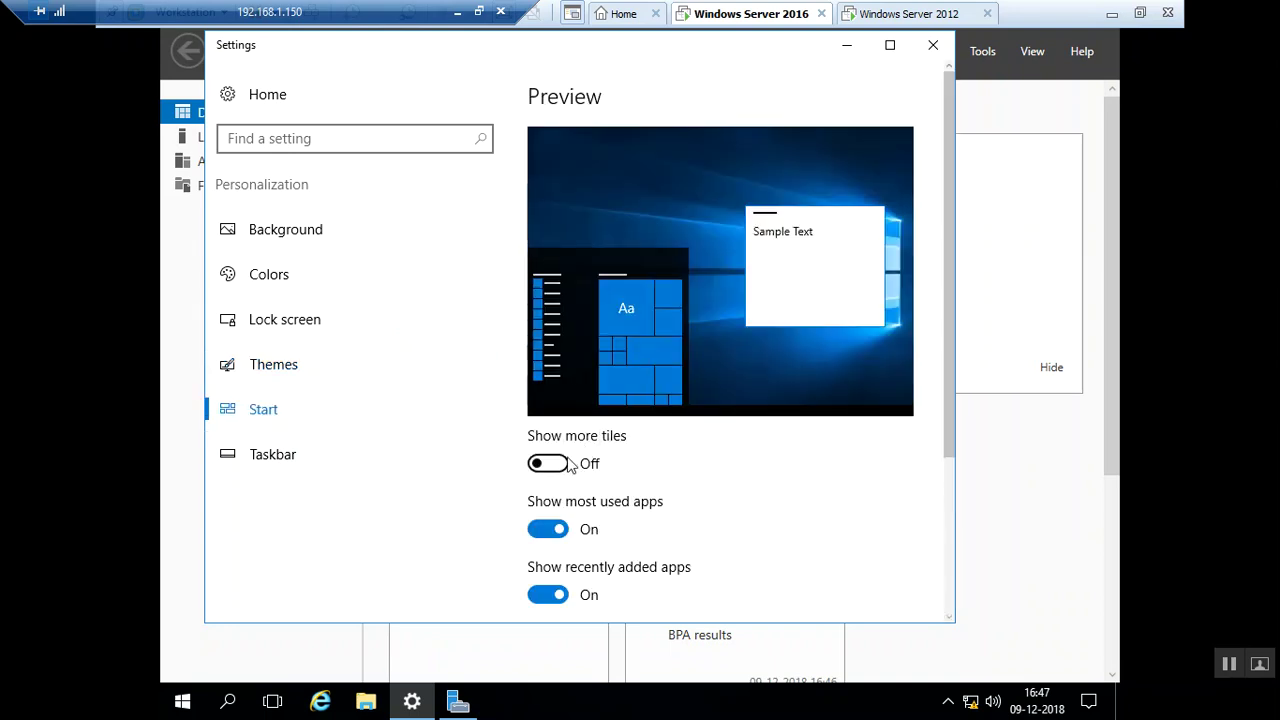
Turn on Show more tiles and check the result in the Start menu
{"action": "left_click", "coordinate": [566, 466]}
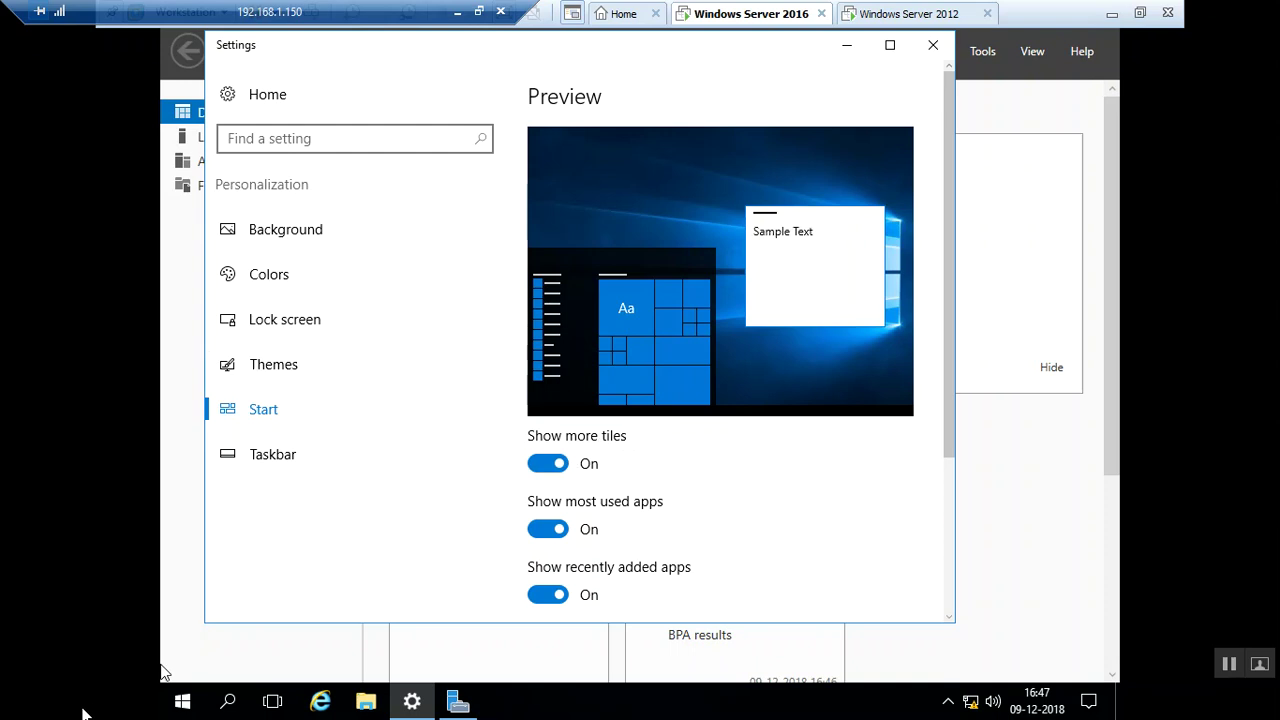
{"action": "left_click", "coordinate": [183, 702]}
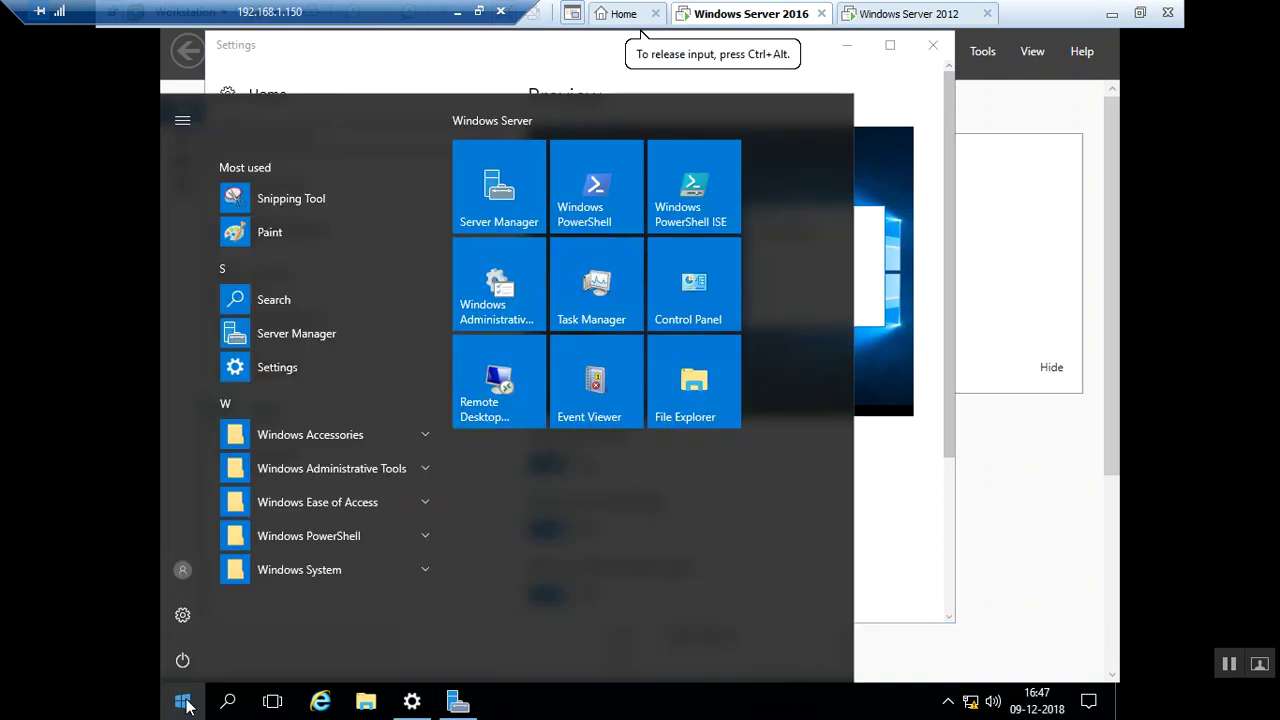
{"action": "left_click", "coordinate": [183, 702]}
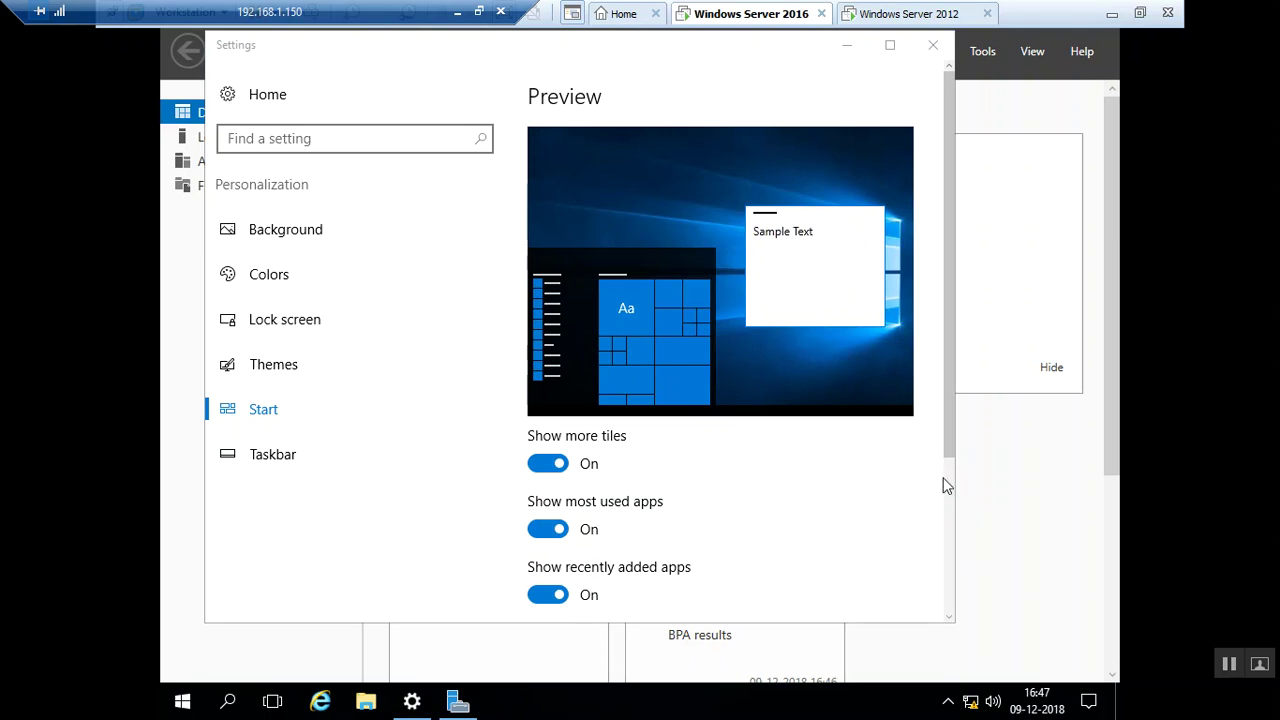
Preview Use Start full screen, then switch it back off
{"action": "scroll", "coordinate": [945, 485], "scroll_direction": "down", "scroll_amount": 3}
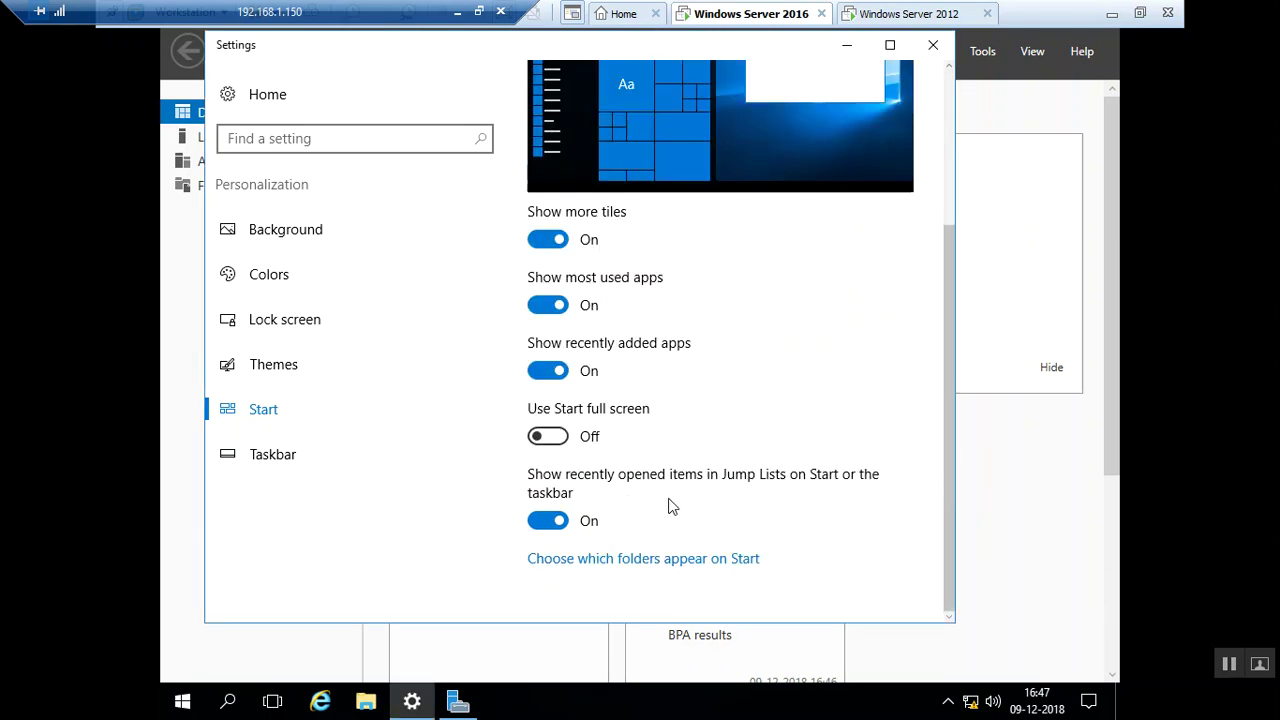
{"action": "left_click", "coordinate": [556, 438]}
{"action": "left_click", "coordinate": [185, 702]}
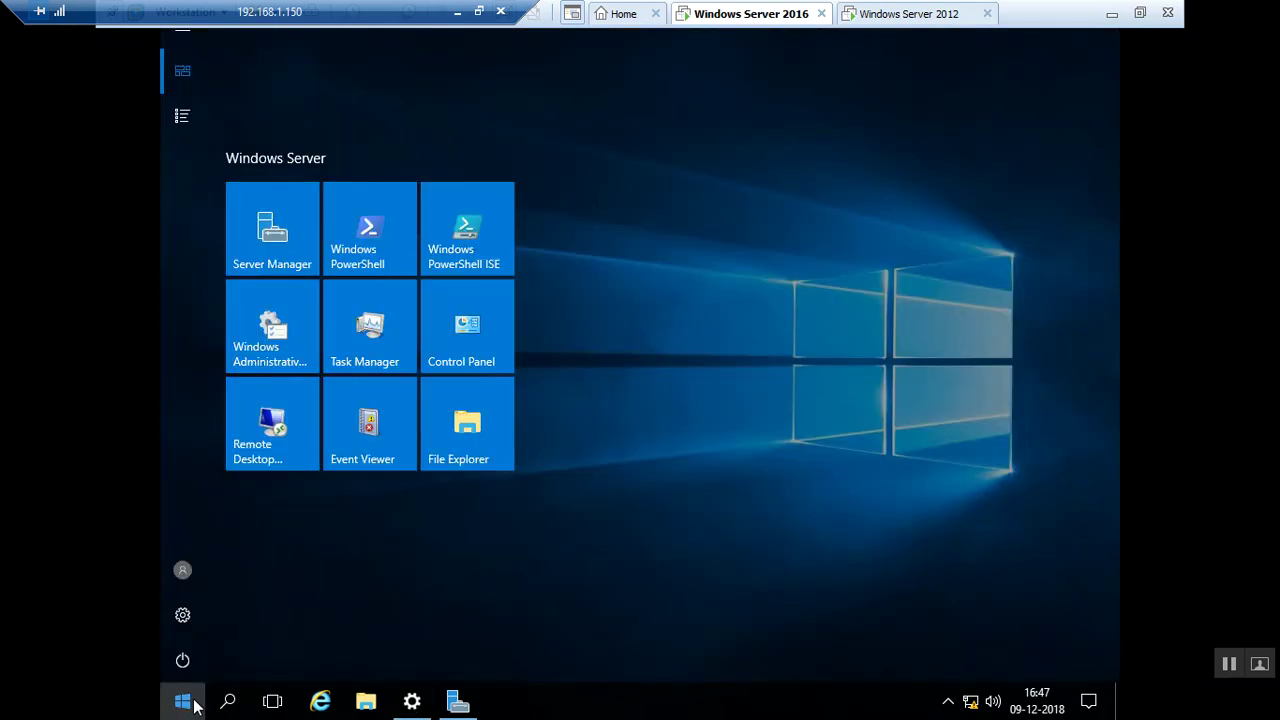
{"action": "left_click", "coordinate": [194, 703]}
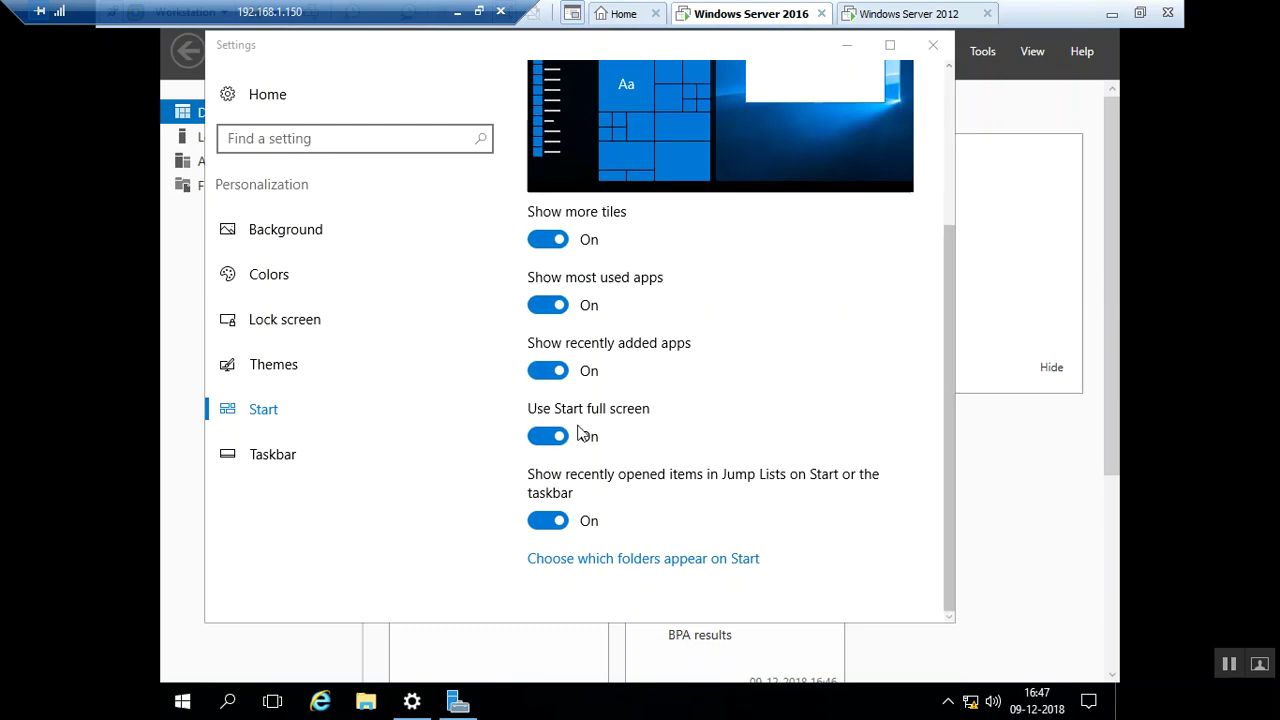
{"action": "left_click", "coordinate": [555, 446]}
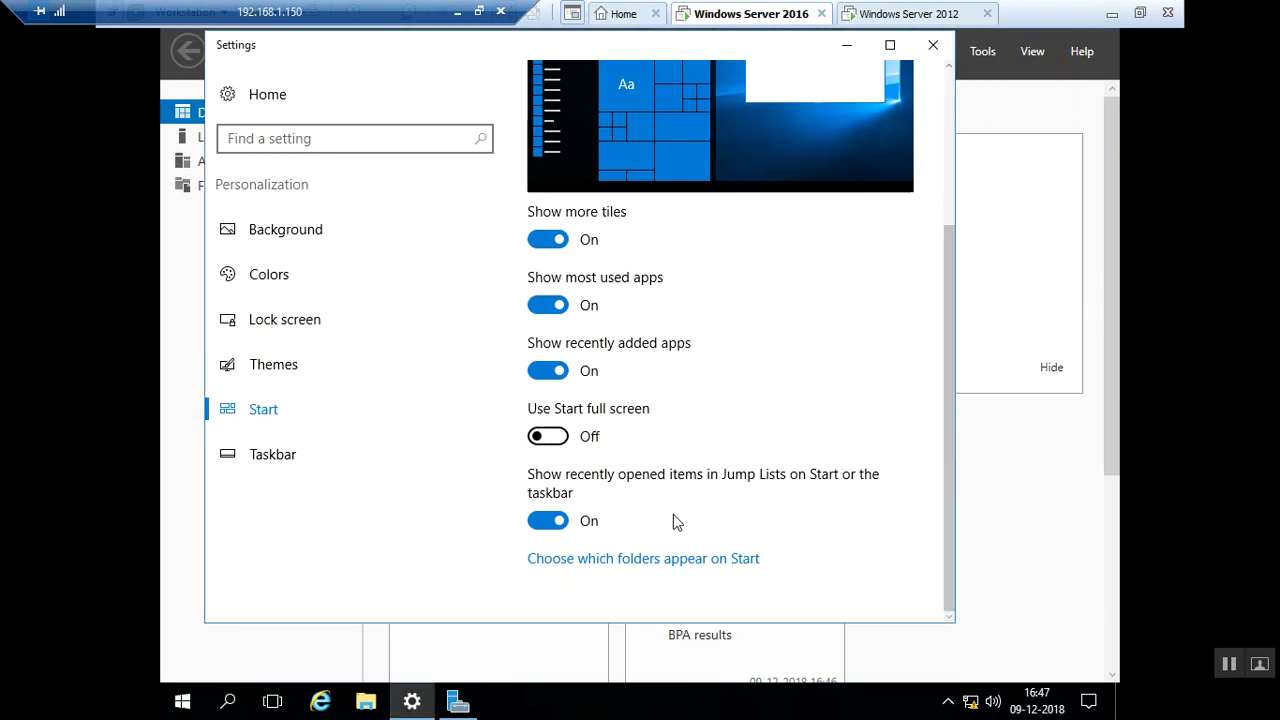
{"action": "left_click", "coordinate": [266, 455]}
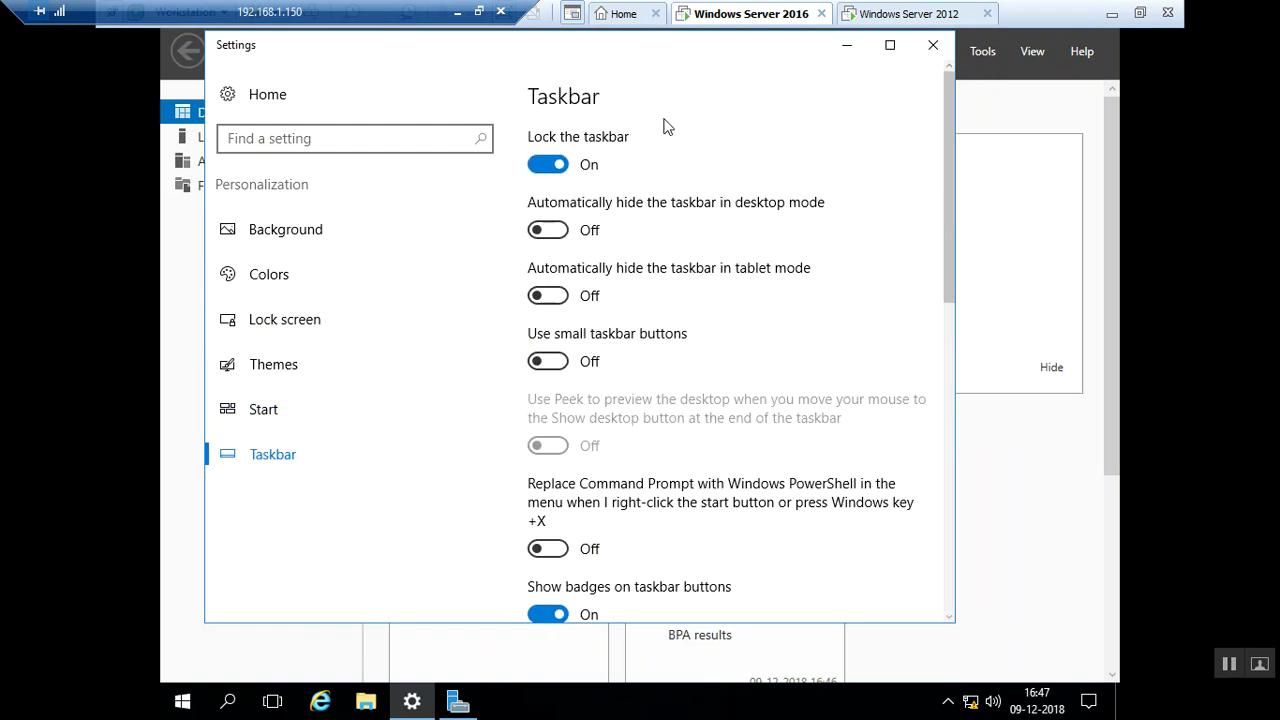
Keep the taskbar locked, turn auto-hide On for desktop and tablet mode, and close Settings
{"action": "left_click", "coordinate": [547, 166]}
{"action": "left_click", "coordinate": [552, 172]}
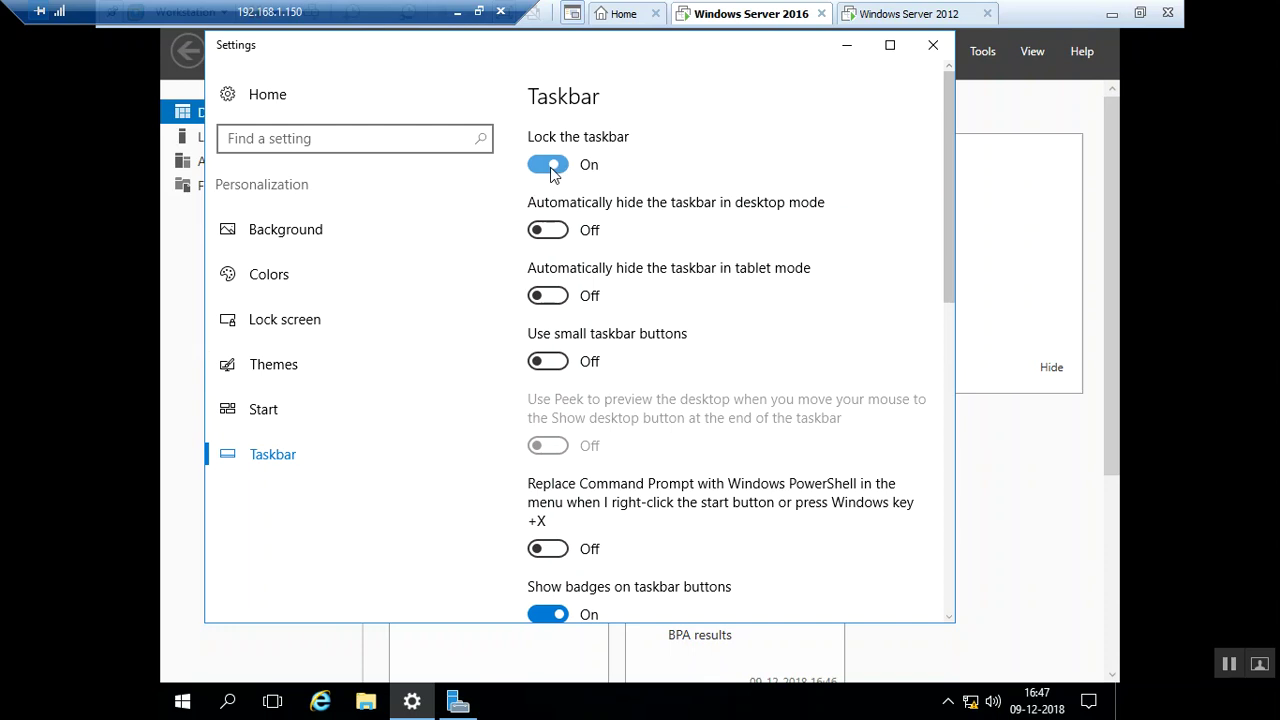
{"action": "left_click", "coordinate": [545, 236]}
{"action": "left_click", "coordinate": [545, 236]}
{"action": "left_click", "coordinate": [545, 236]}
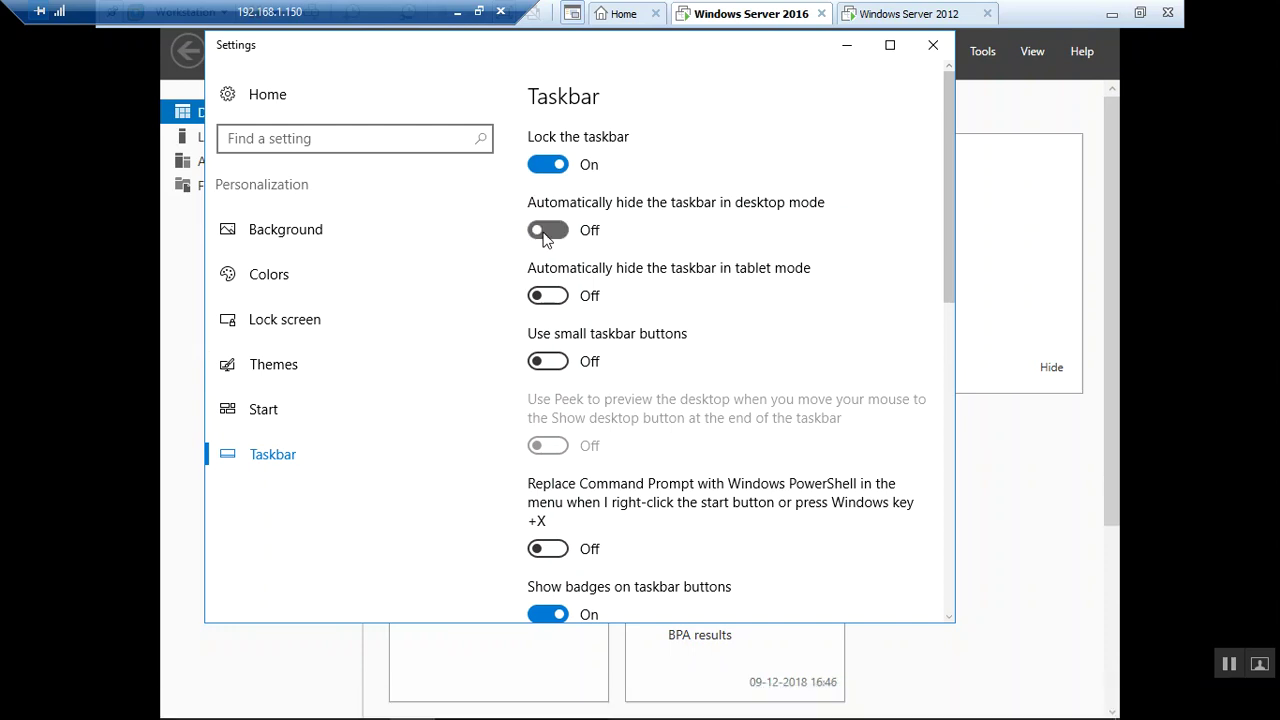
{"action": "left_click", "coordinate": [550, 300]}
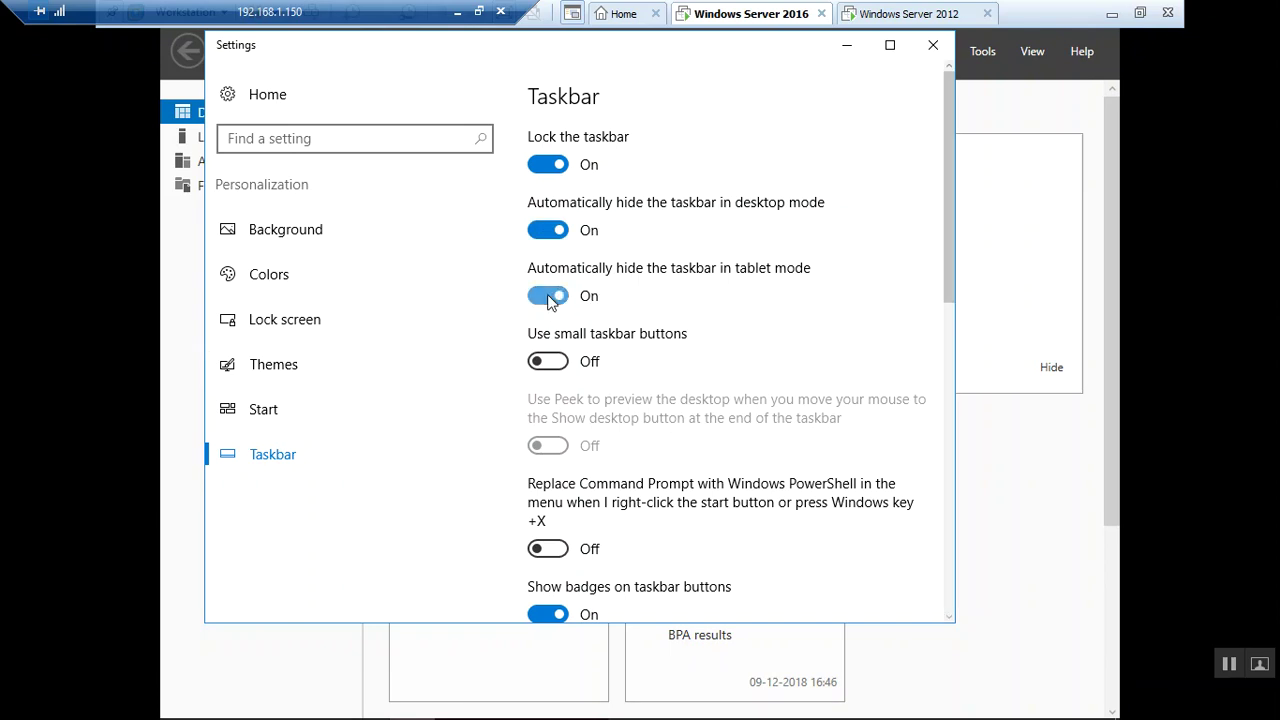
{"action": "left_click", "coordinate": [550, 300]}
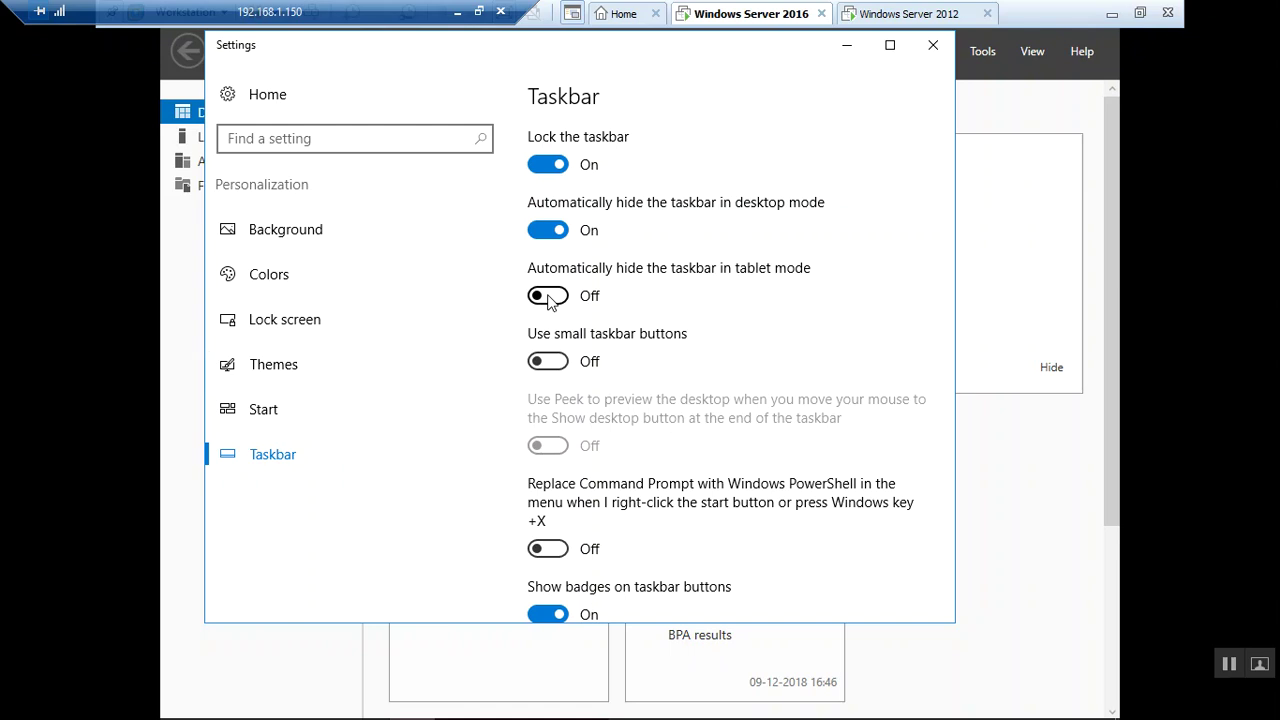
{"action": "left_click", "coordinate": [550, 300]}
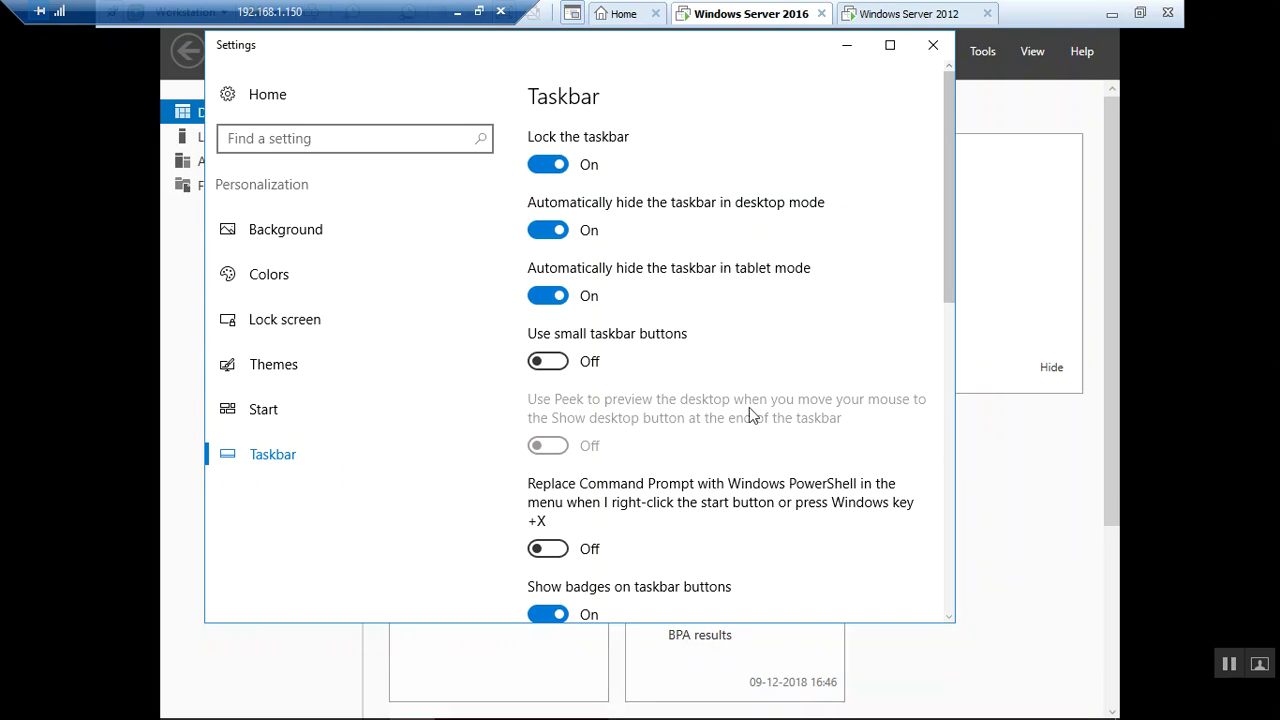
{"action": "left_click", "coordinate": [933, 46]}
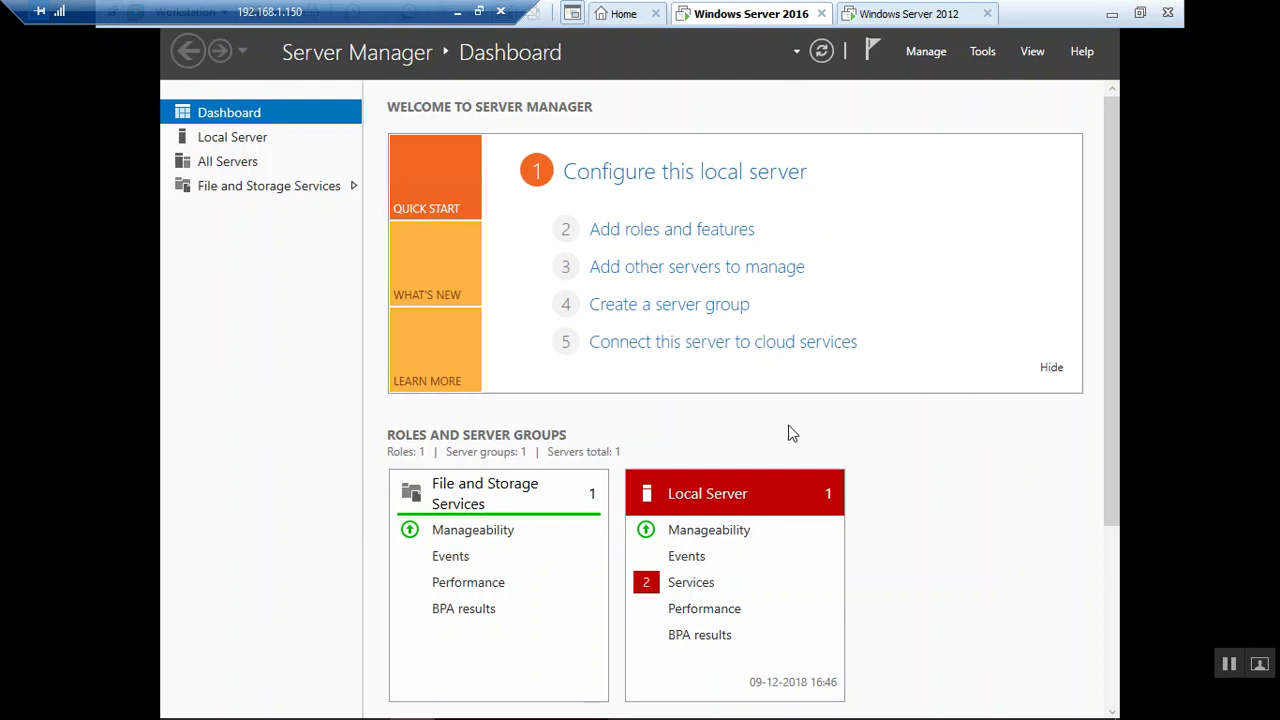
Test tablet mode by toggling its Action Center tile on and off several times
{"action": "mouse_move", "coordinate": [228, 705]}
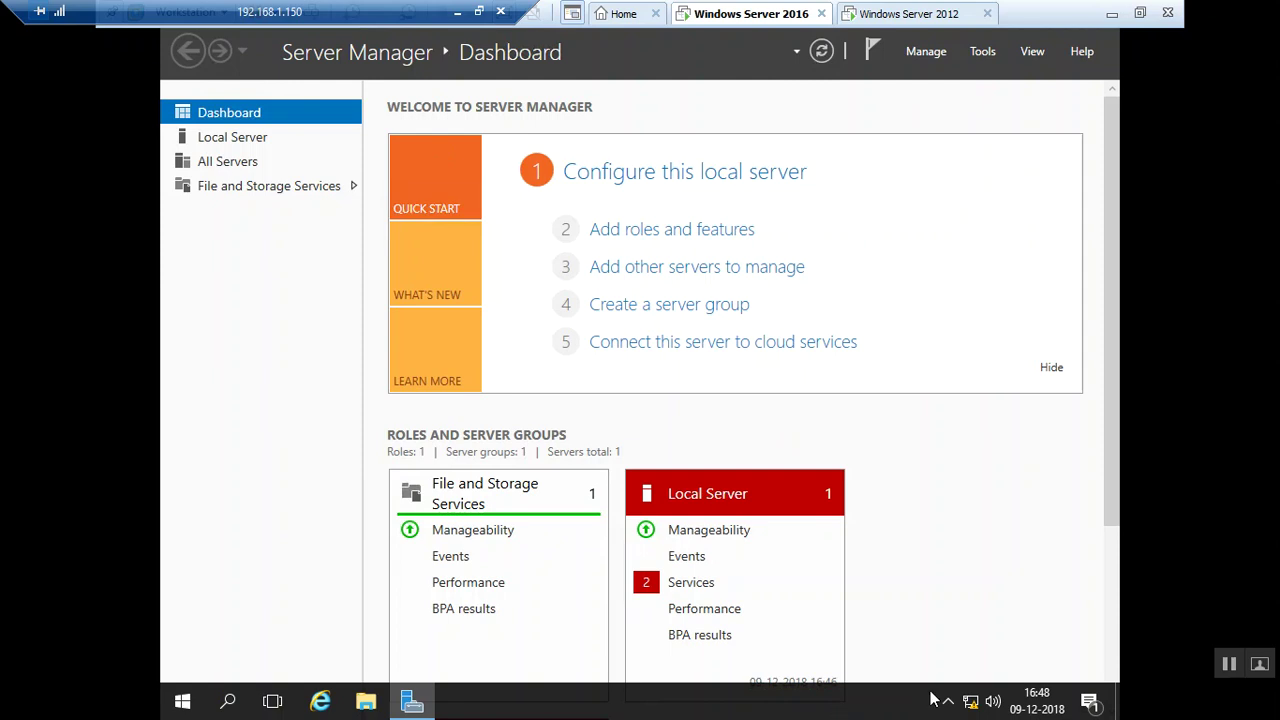
{"action": "left_click", "coordinate": [1089, 705]}
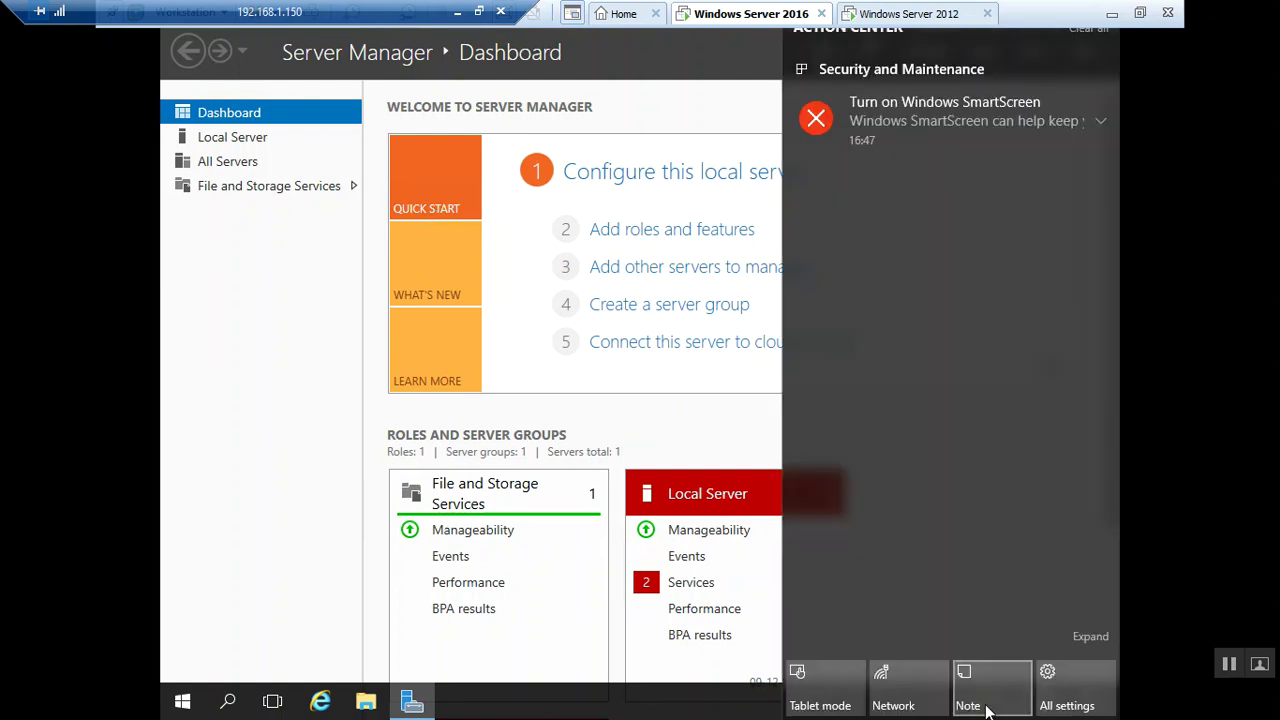
{"action": "left_click", "coordinate": [820, 702]}
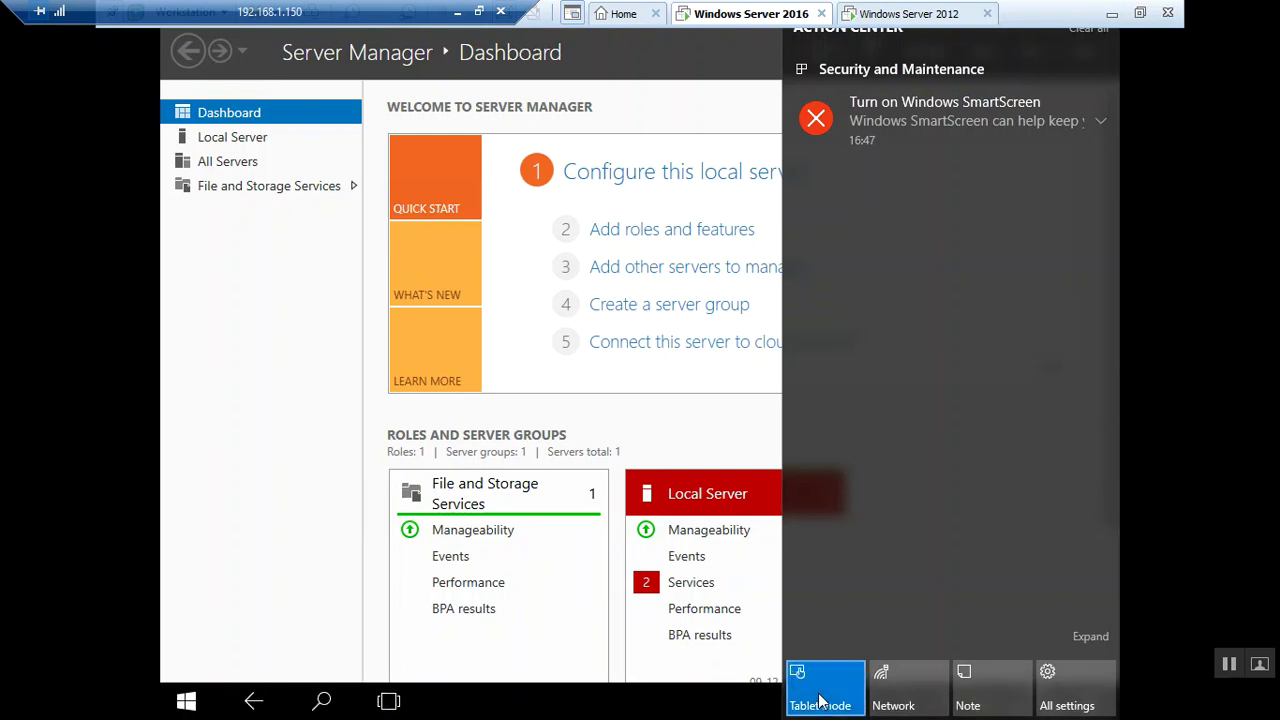
{"action": "left_click", "coordinate": [820, 702]}
{"action": "left_click", "coordinate": [820, 702]}
{"action": "left_click", "coordinate": [820, 700]}
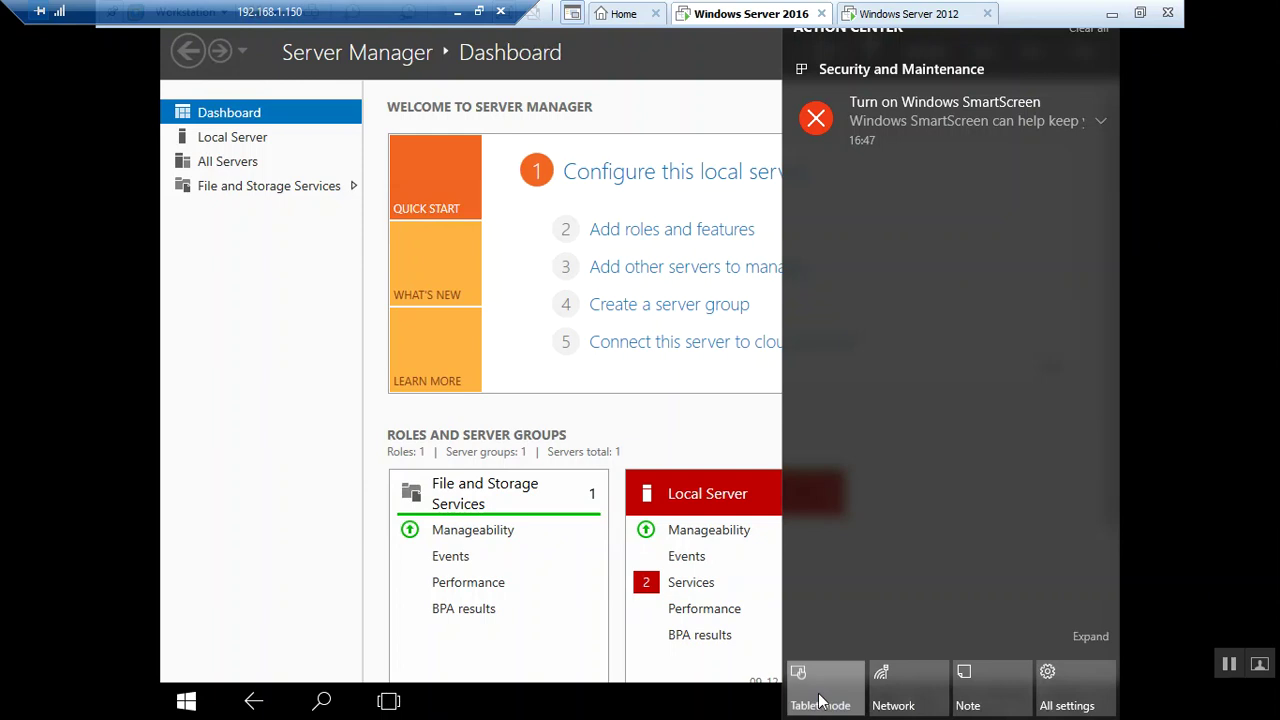
{"action": "left_click", "coordinate": [820, 700]}
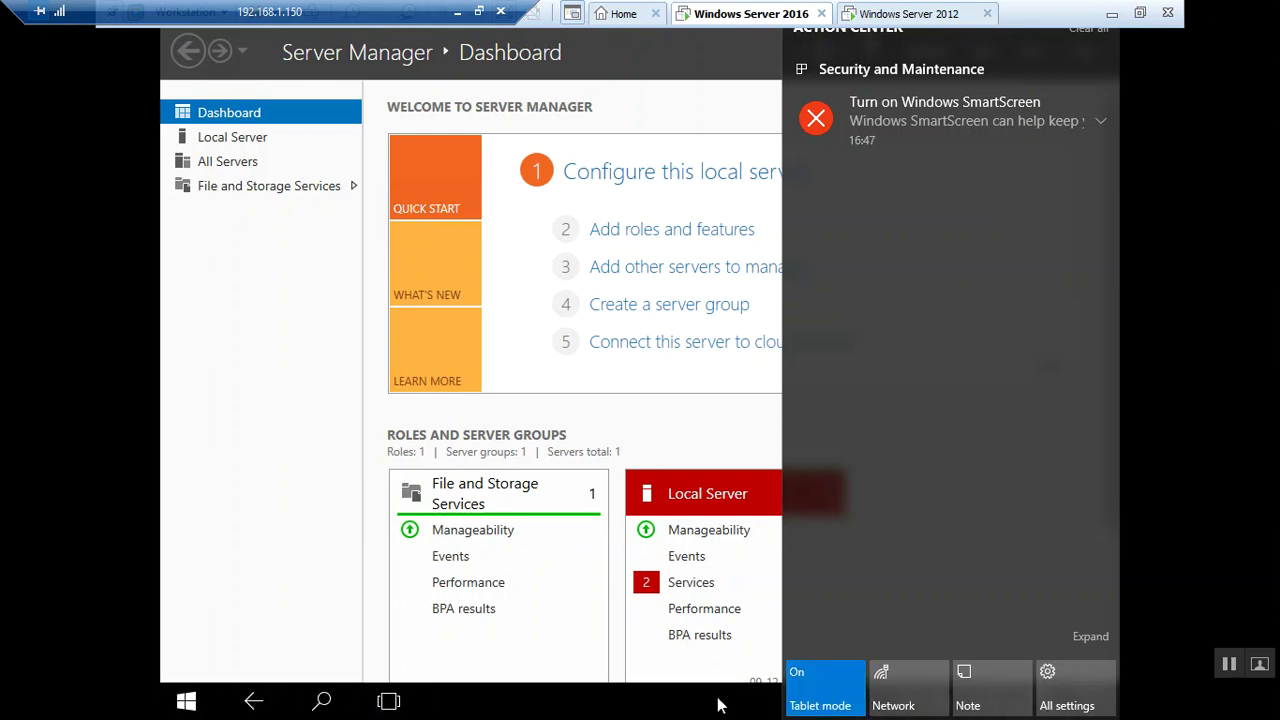
{"action": "left_click", "coordinate": [720, 706]}
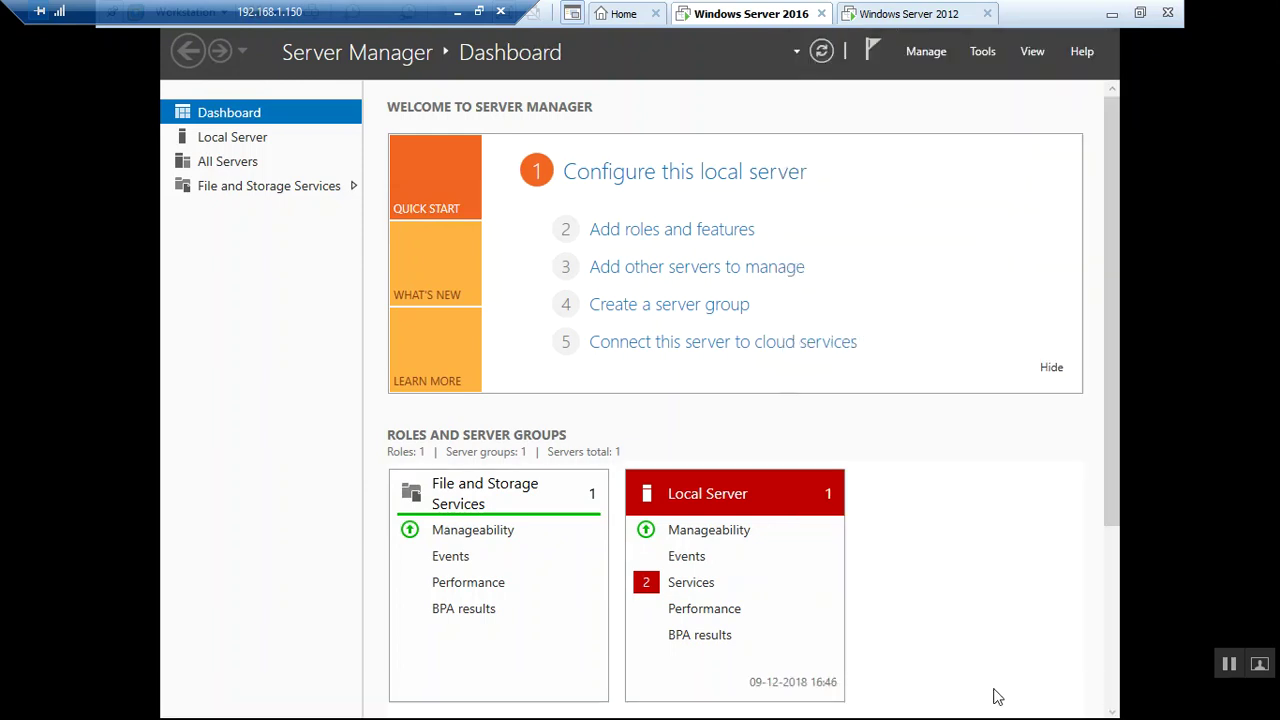
Turn tablet mode off from Action Center and view the hidden tray icons
{"action": "mouse_move", "coordinate": [975, 712]}
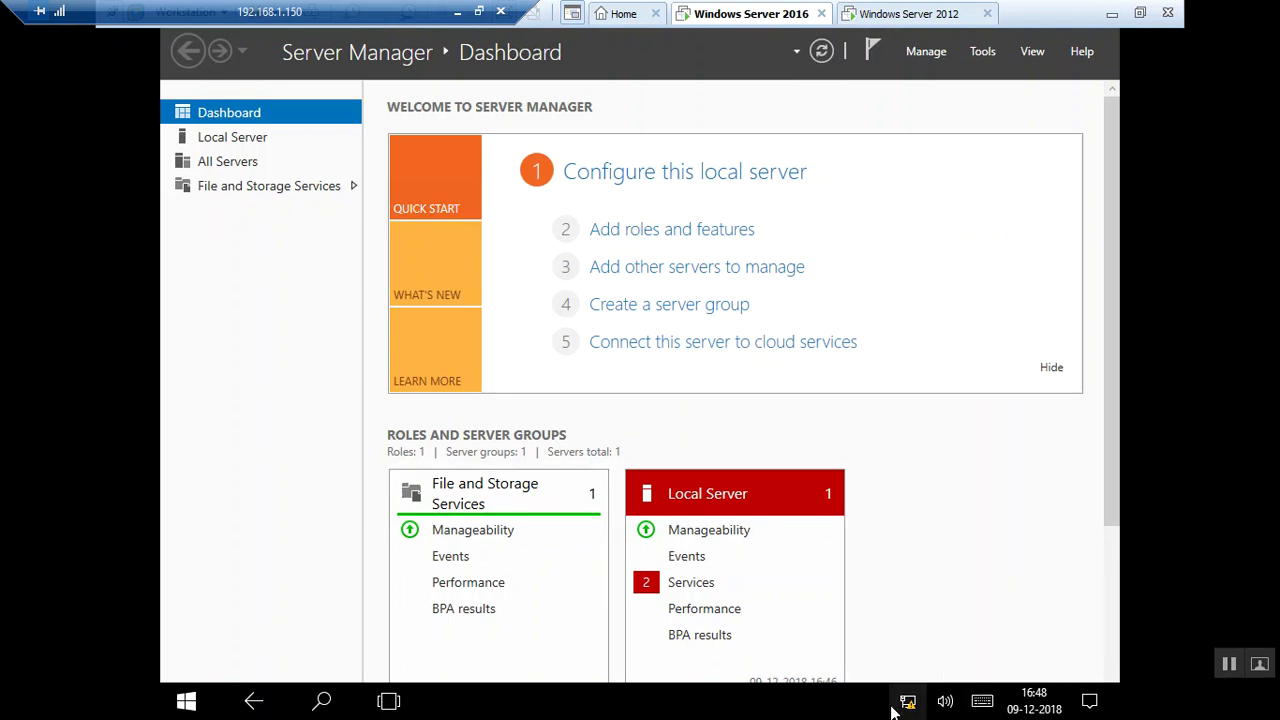
{"action": "left_click", "coordinate": [1098, 708]}
{"action": "left_click", "coordinate": [855, 703]}
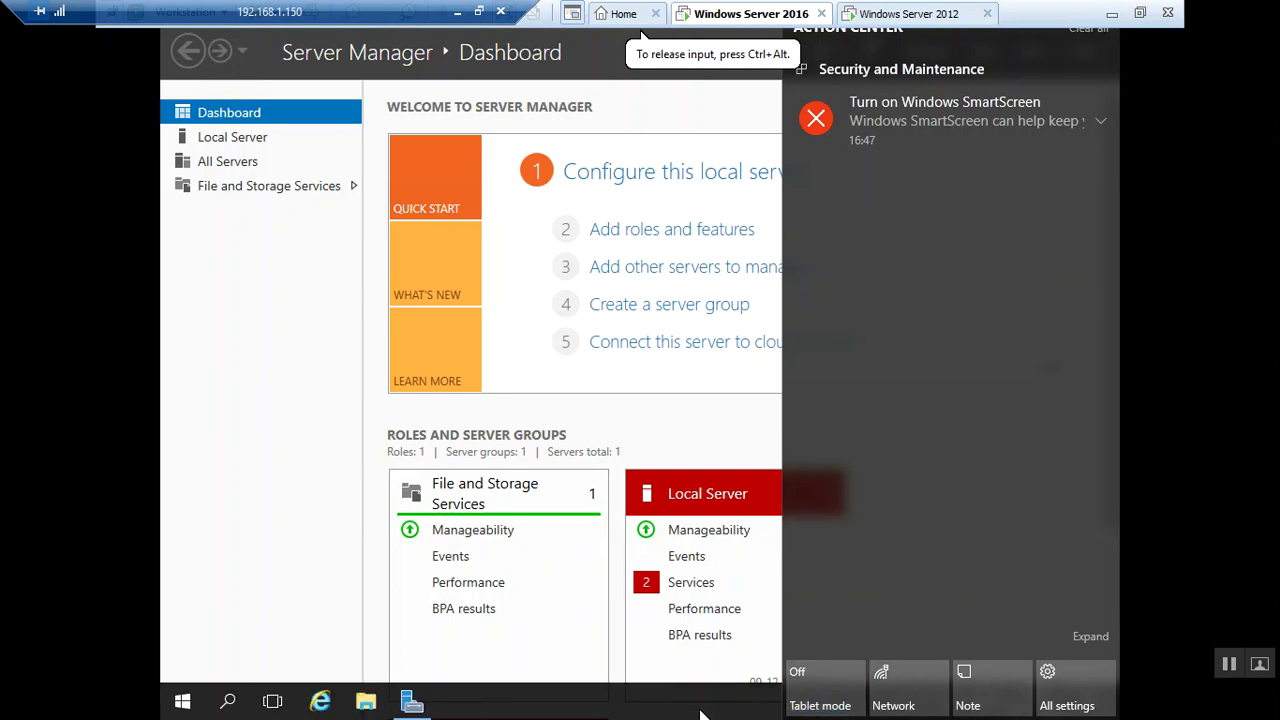
{"action": "left_click", "coordinate": [688, 713]}
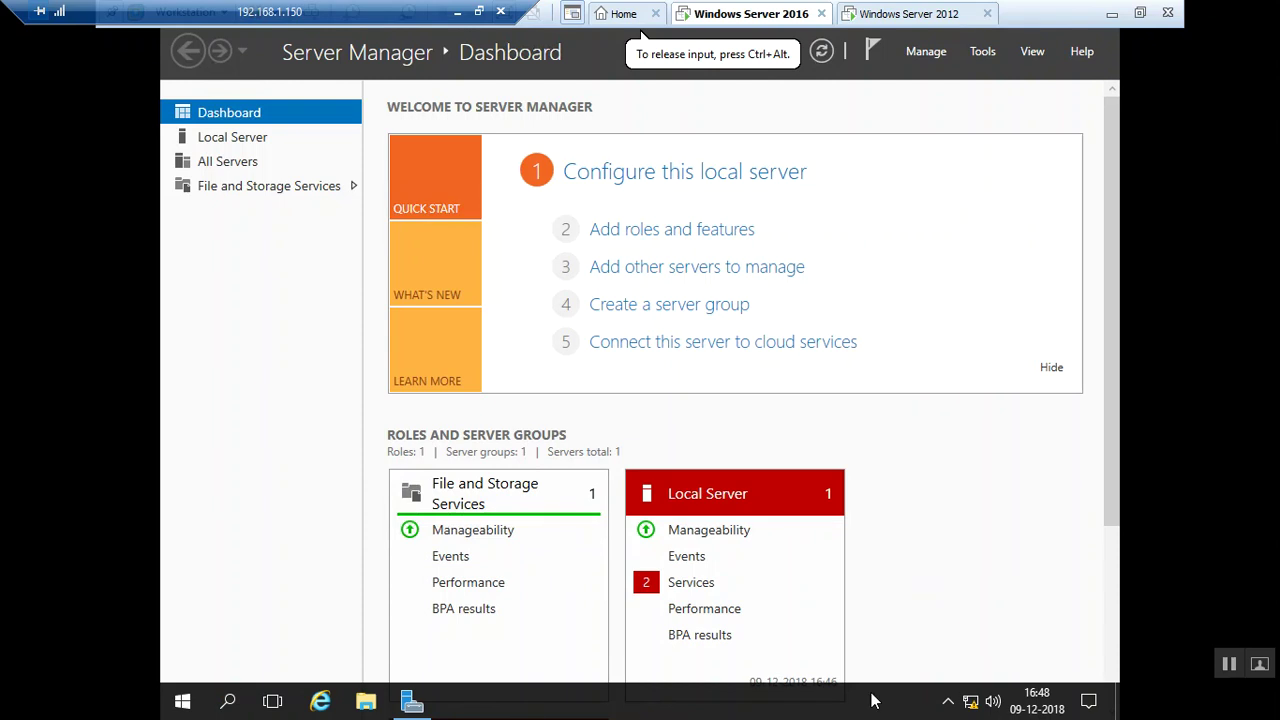
{"action": "left_click", "coordinate": [949, 702]}
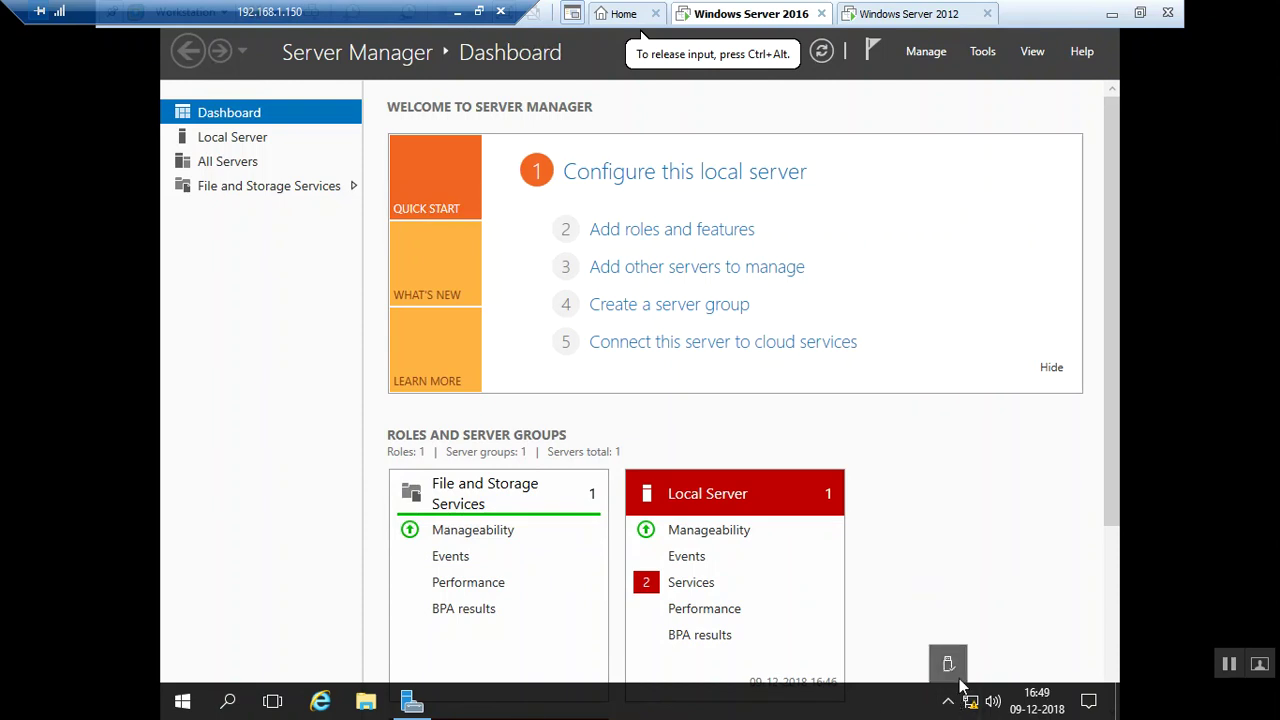
Dismiss the hidden-icons flyout, the taskbar menu and the Shut Down Windows dialog
{"action": "left_click", "coordinate": [987, 636]}
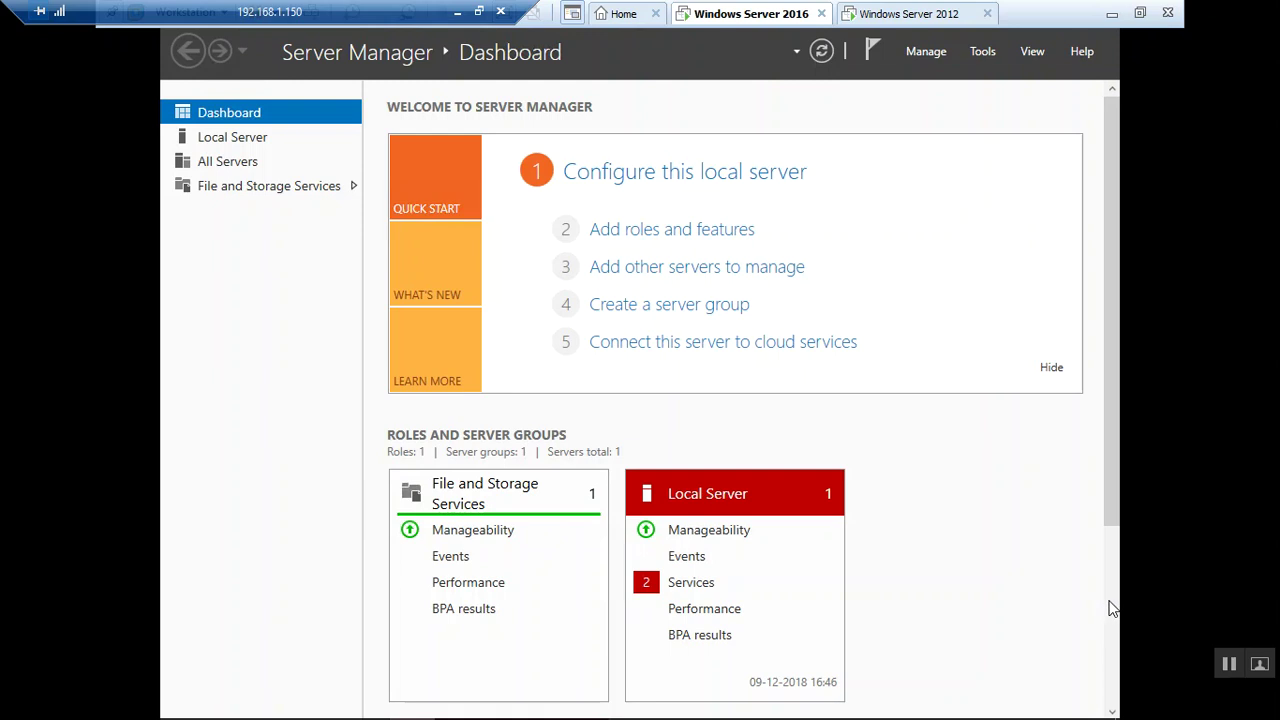
{"action": "scroll", "coordinate": [1110, 606], "scroll_direction": "down", "scroll_amount": 3}
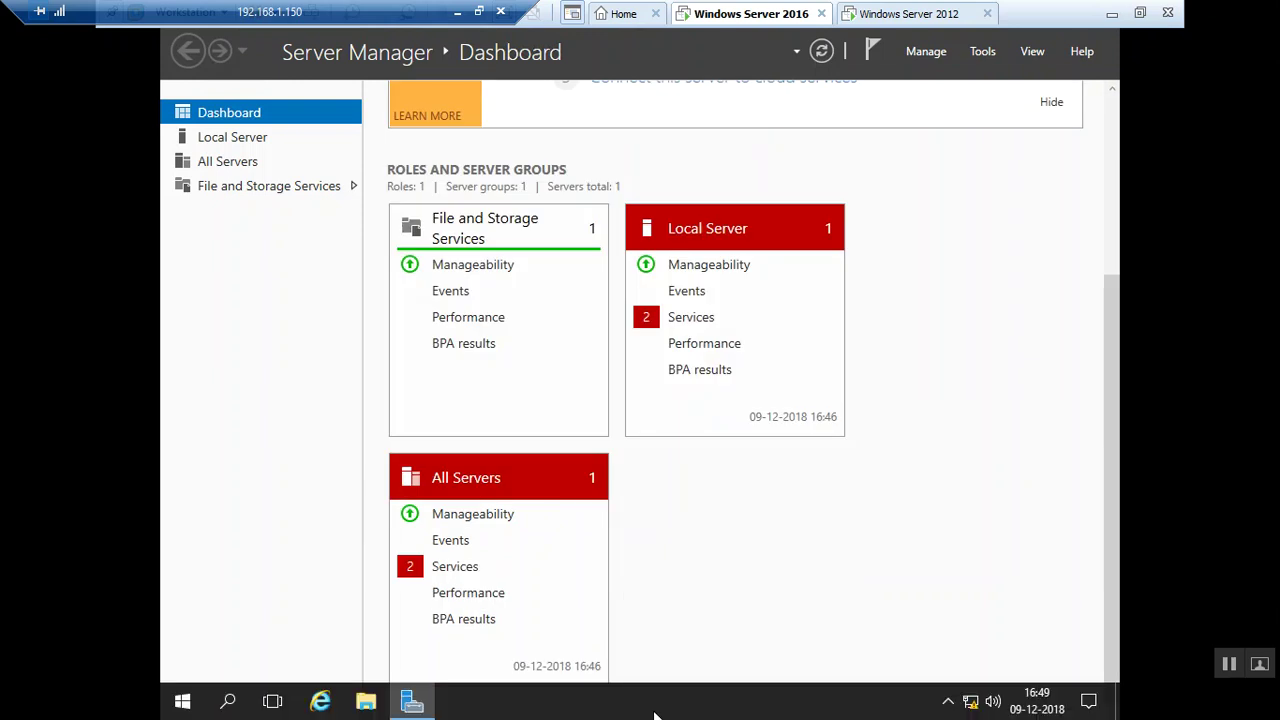
{"action": "right_click", "coordinate": [655, 714]}
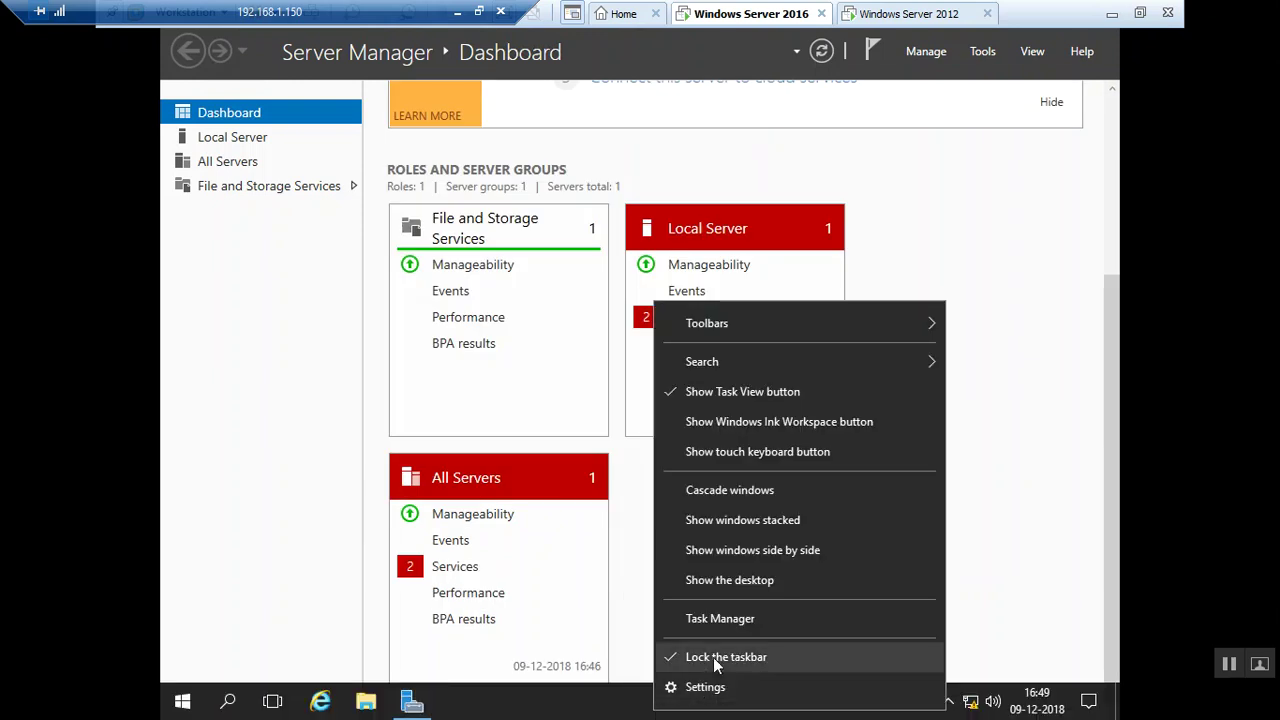
{"action": "left_click", "coordinate": [505, 712]}
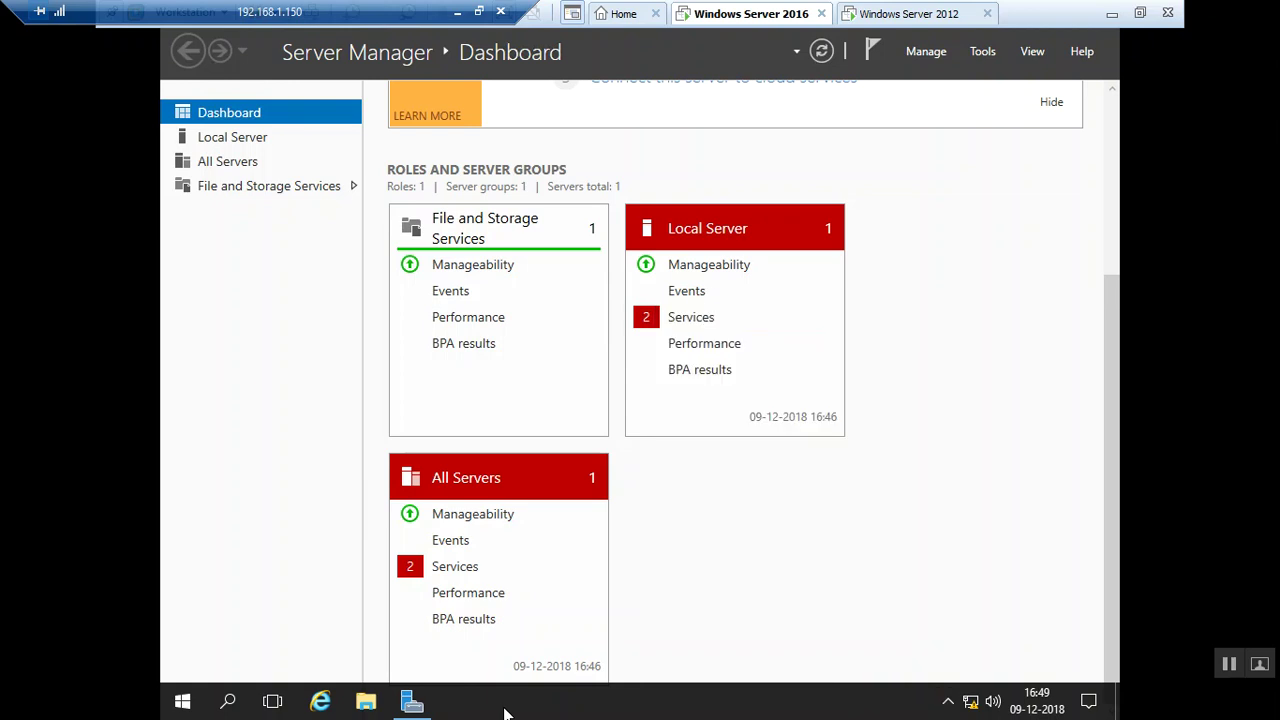
{"action": "key", "text": "alt+space"}
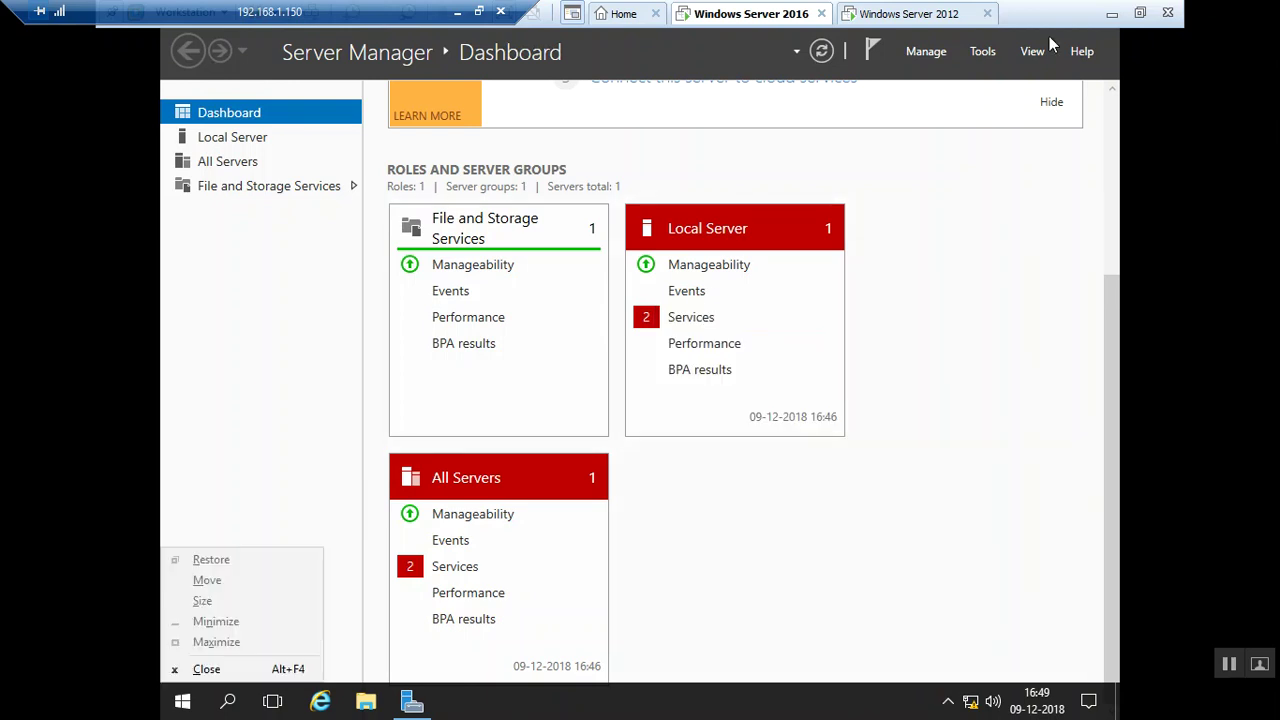
{"action": "key", "text": "alt+F4"}
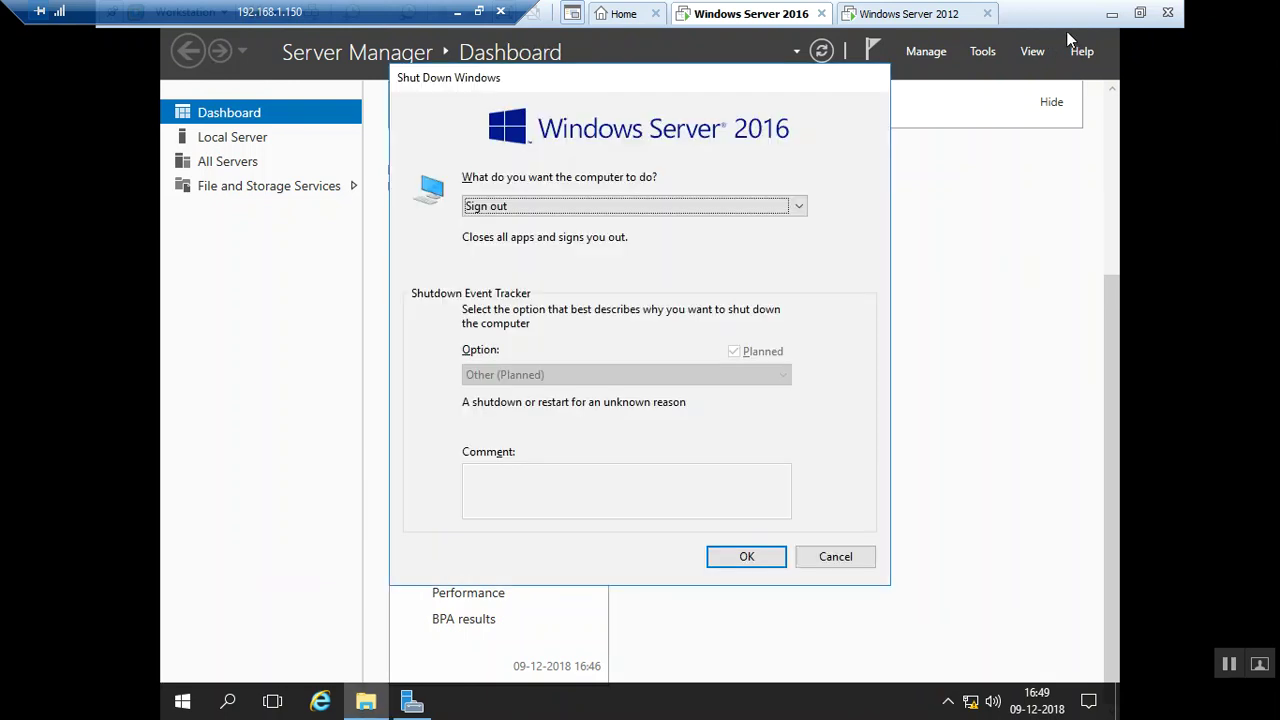
{"action": "key", "text": "Escape"}
Open and close the guest's Action Center, then use Show desktop to minimize everything
{"action": "left_click", "coordinate": [474, 334]}
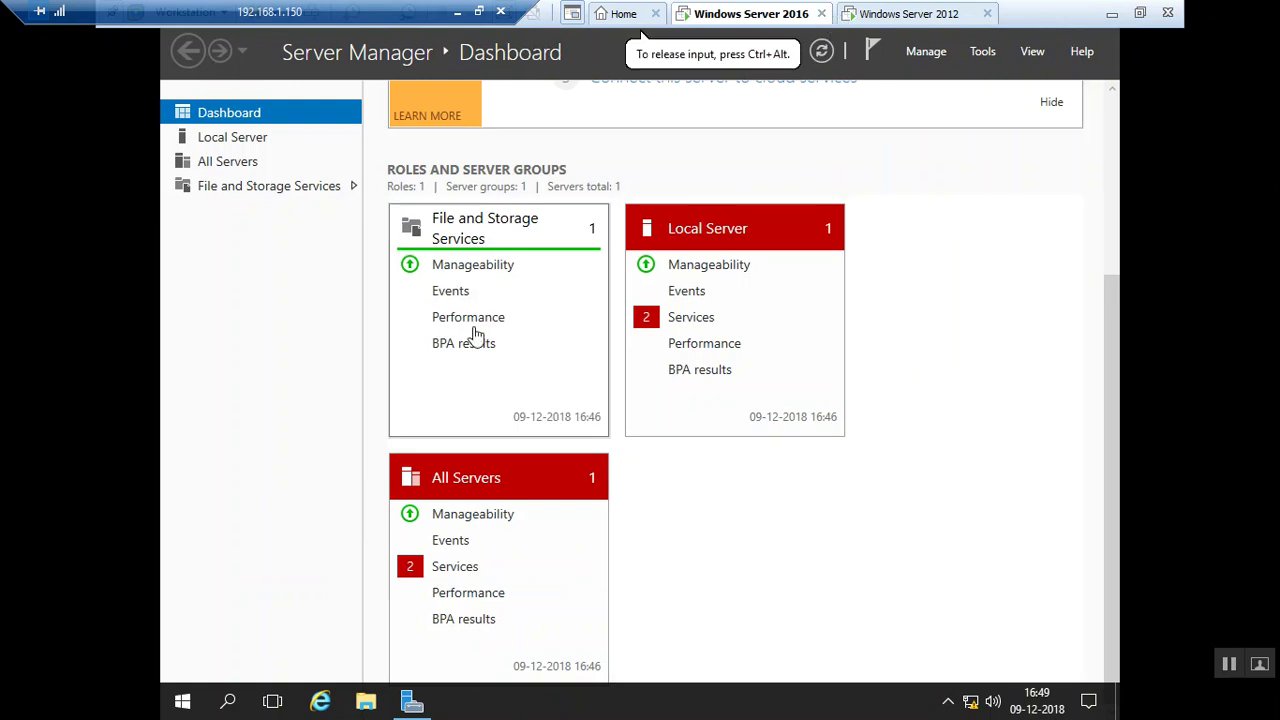
{"action": "left_click", "coordinate": [1089, 700]}
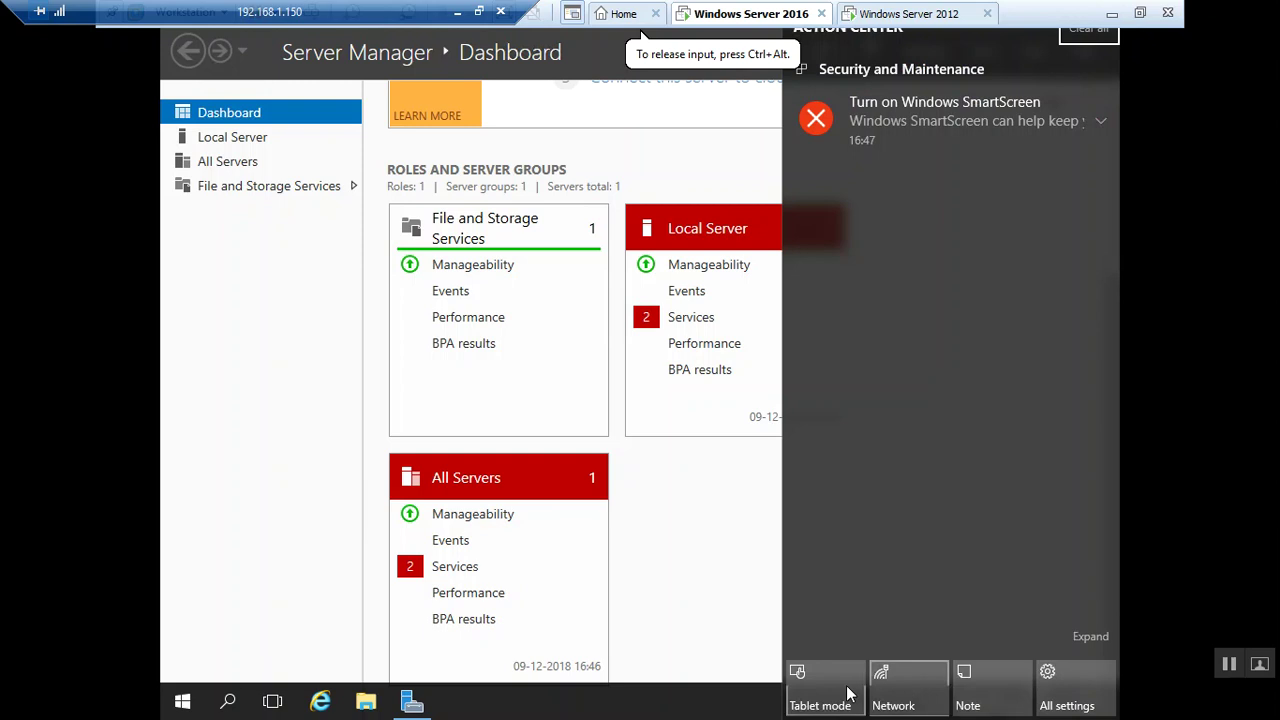
{"action": "left_click", "coordinate": [705, 707]}
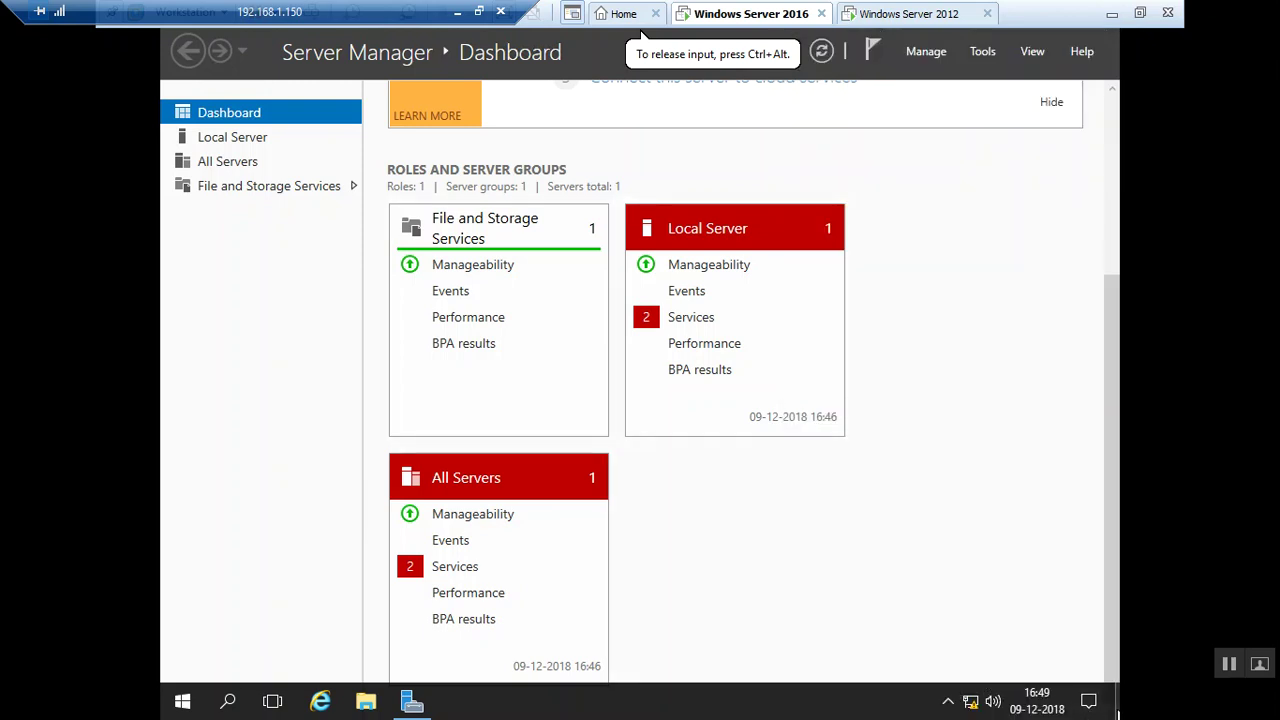
{"action": "left_click", "coordinate": [1117, 712]}
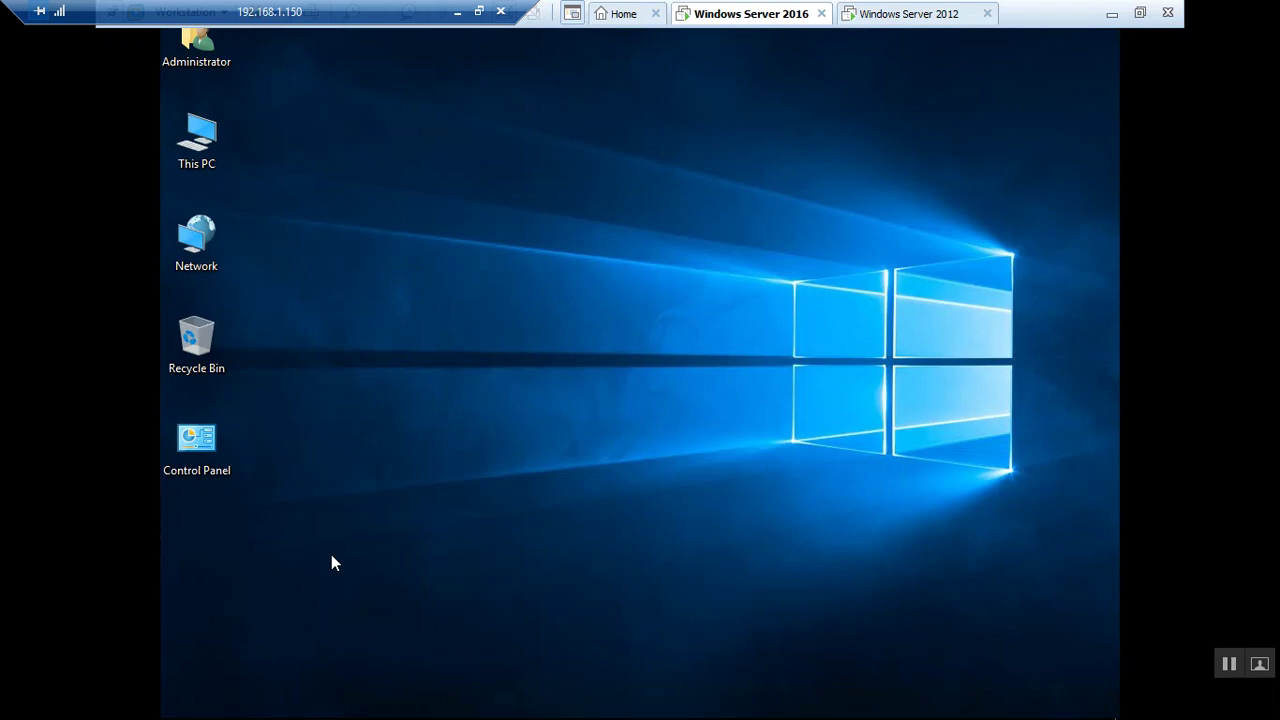
Open Control Panel from its desktop icon and set View by to Small icons
{"action": "left_click", "coordinate": [204, 466]}
{"action": "double_click", "coordinate": [203, 465]}
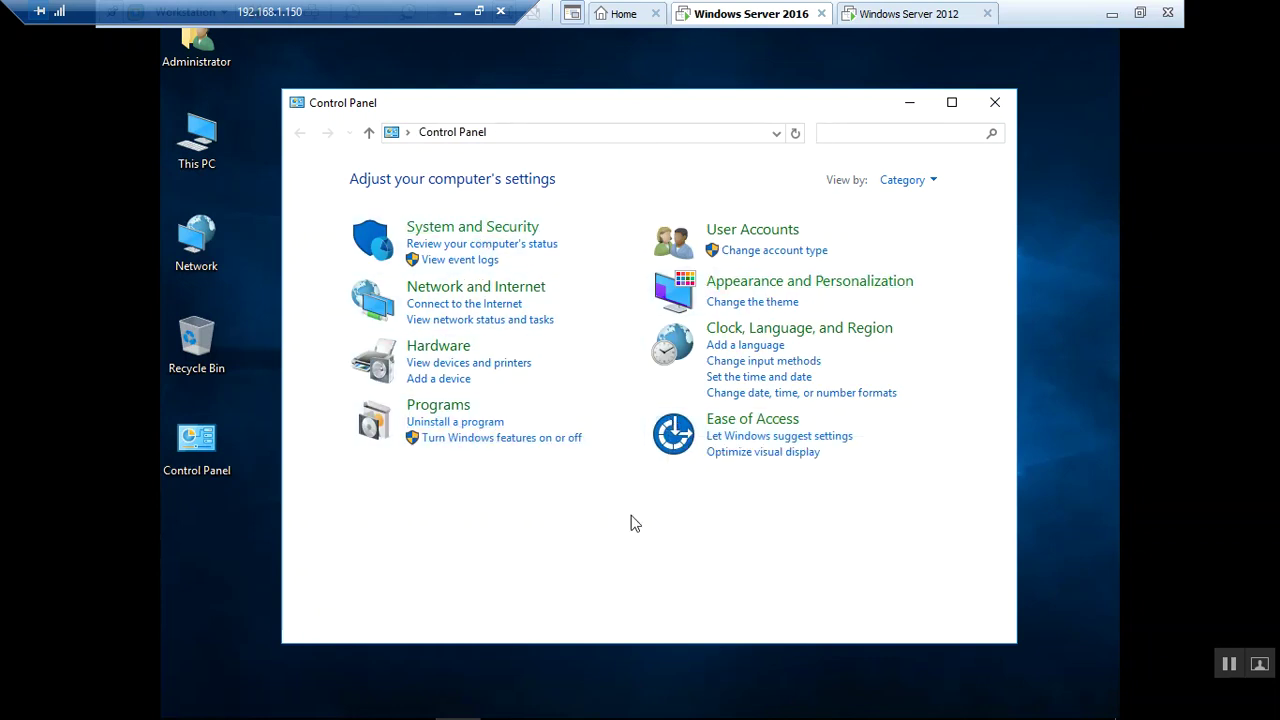
{"action": "left_click", "coordinate": [896, 180]}
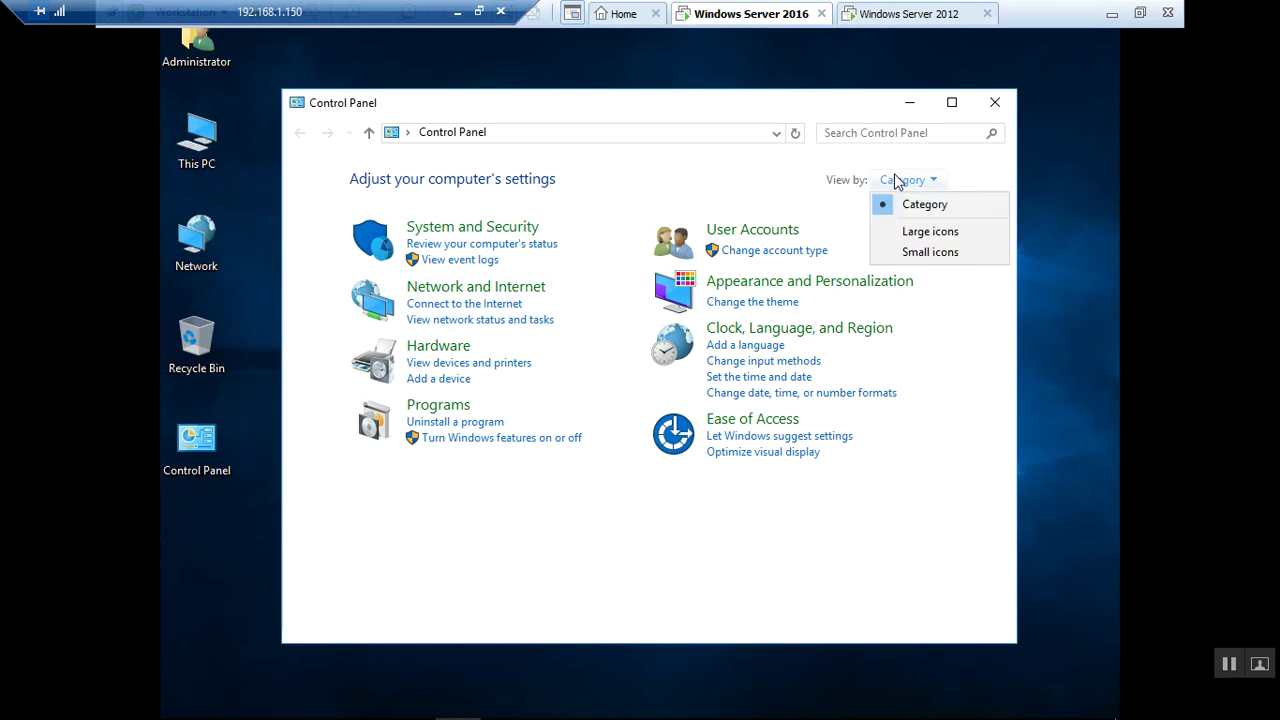
{"action": "left_click", "coordinate": [916, 252]}
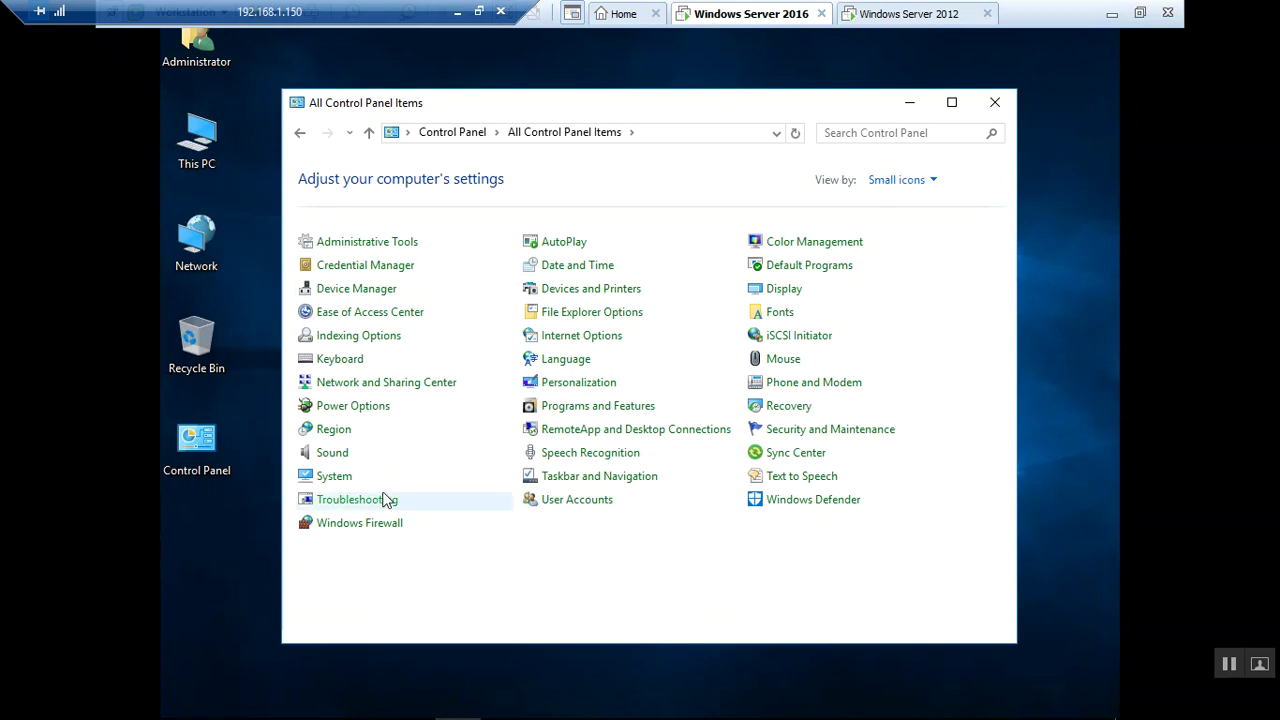
Go from System to the Activation page, showing Windows Server 2016 Datacenter cannot reach activation servers
{"action": "left_click", "coordinate": [338, 476]}
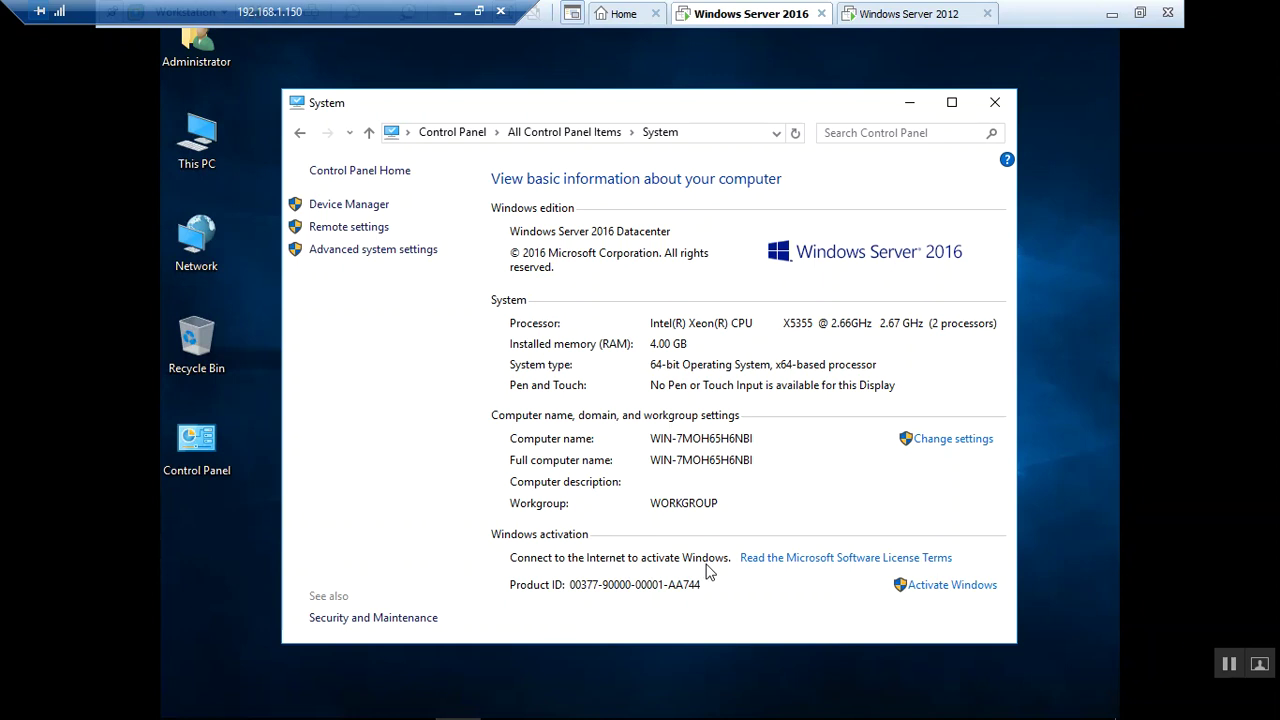
{"action": "left_click", "coordinate": [912, 586]}
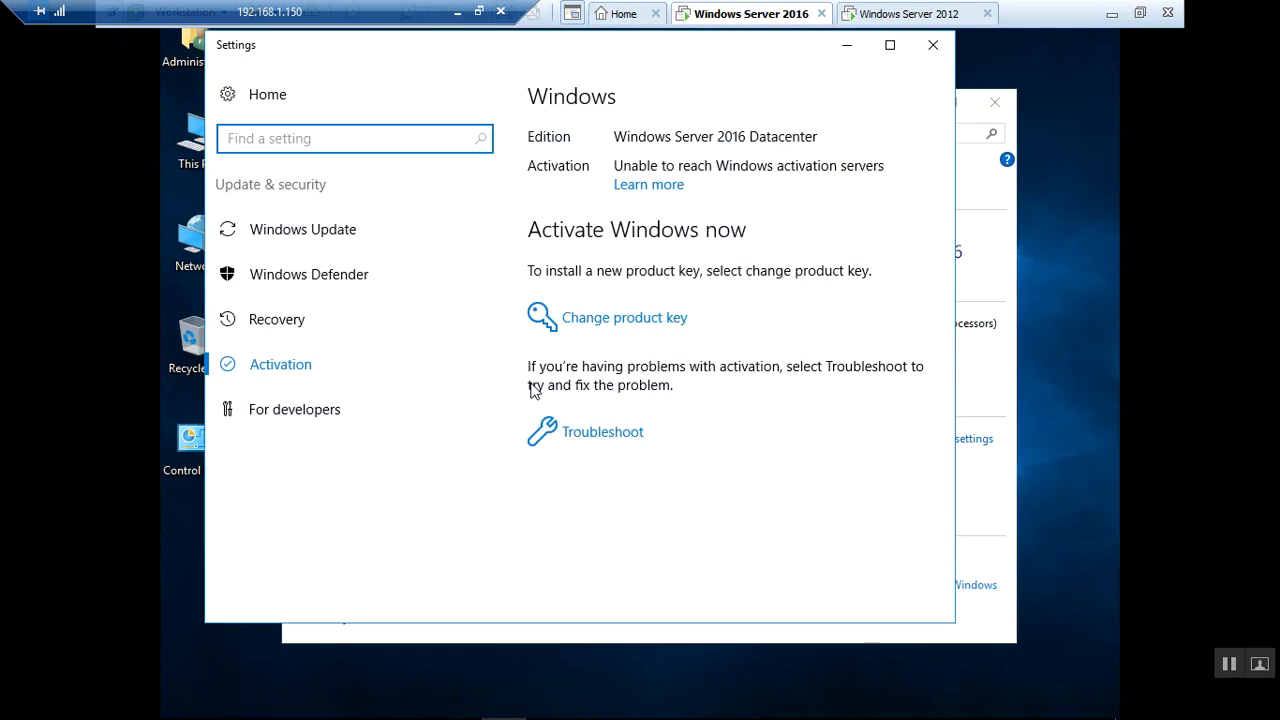
Cancel the Change product key dialog without entering a key, then show Windows Update with no updates available
{"action": "left_click", "coordinate": [626, 328]}
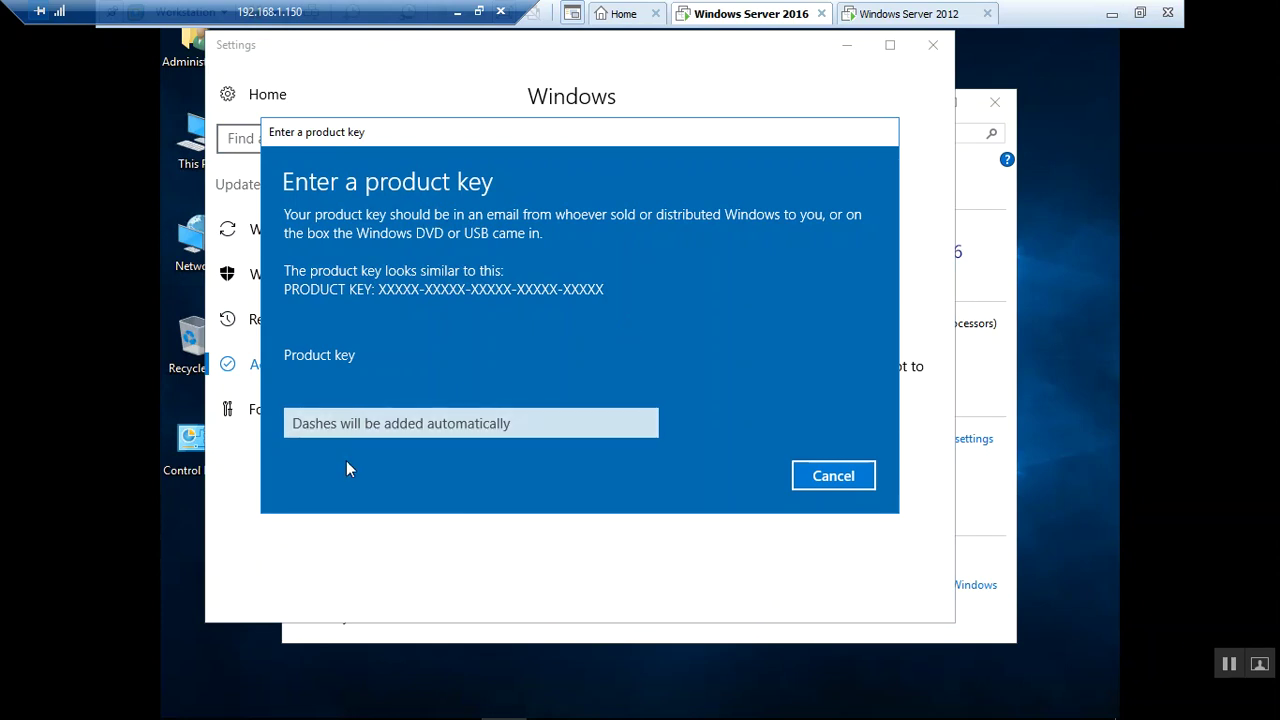
{"action": "left_click", "coordinate": [359, 432]}
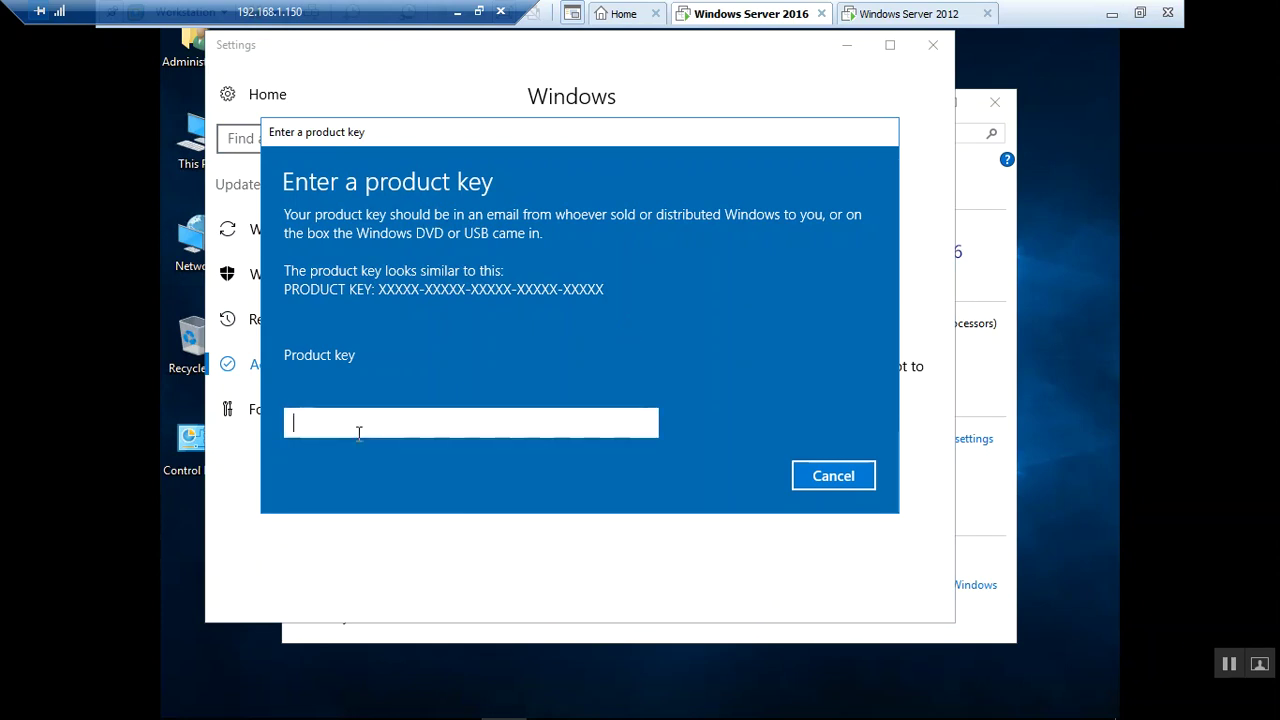
{"action": "left_click", "coordinate": [813, 476]}
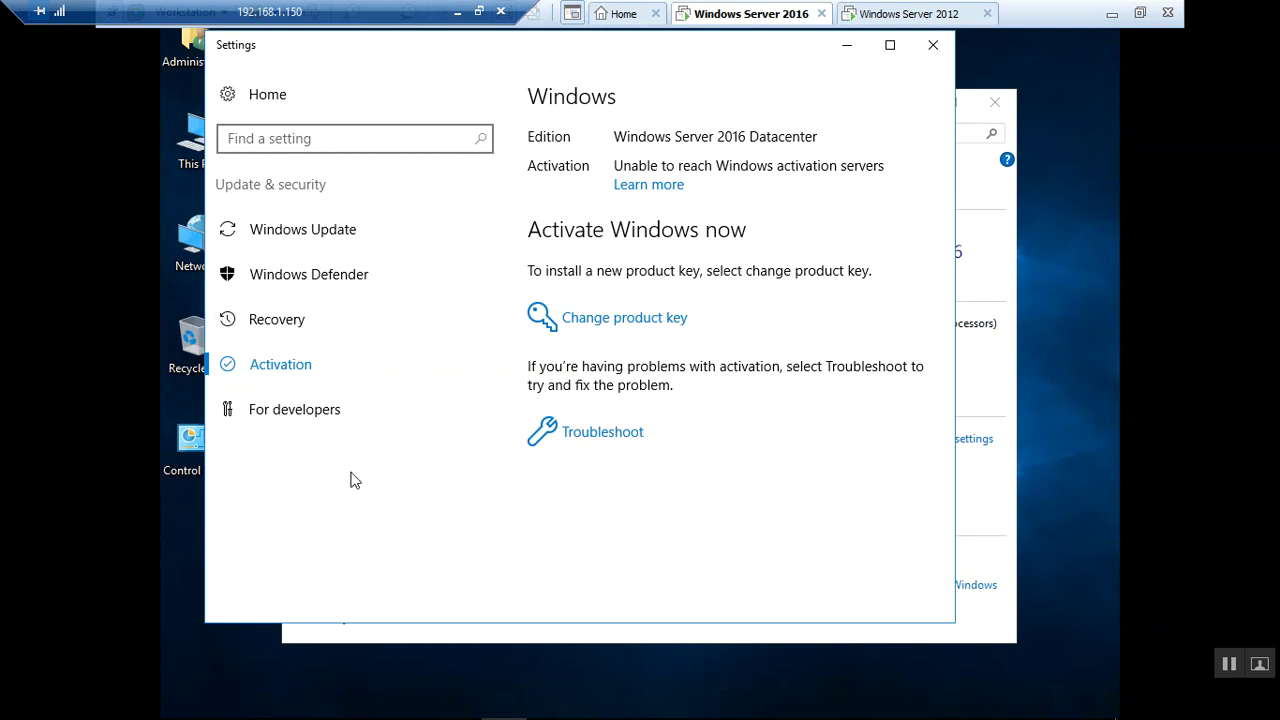
{"action": "left_click", "coordinate": [333, 240]}
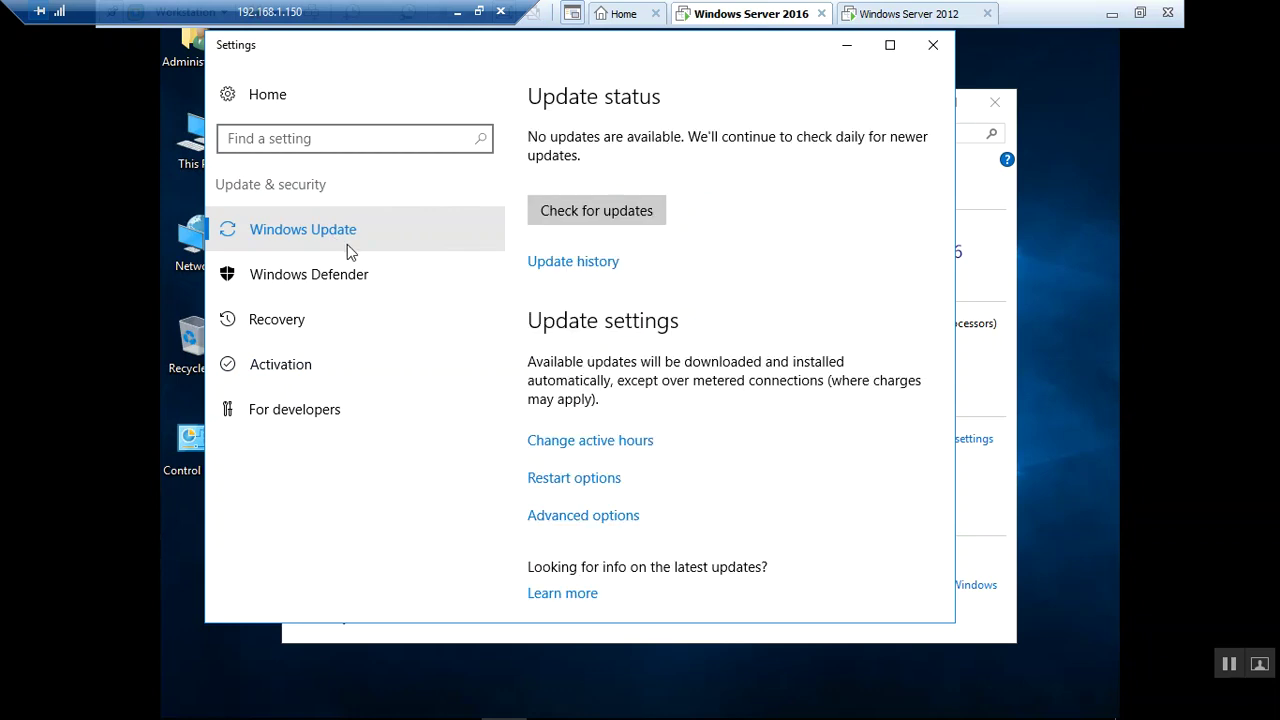
Scroll through the Windows Defender settings, then show the Recovery page with its Advanced startup option
{"action": "left_click", "coordinate": [331, 258]}
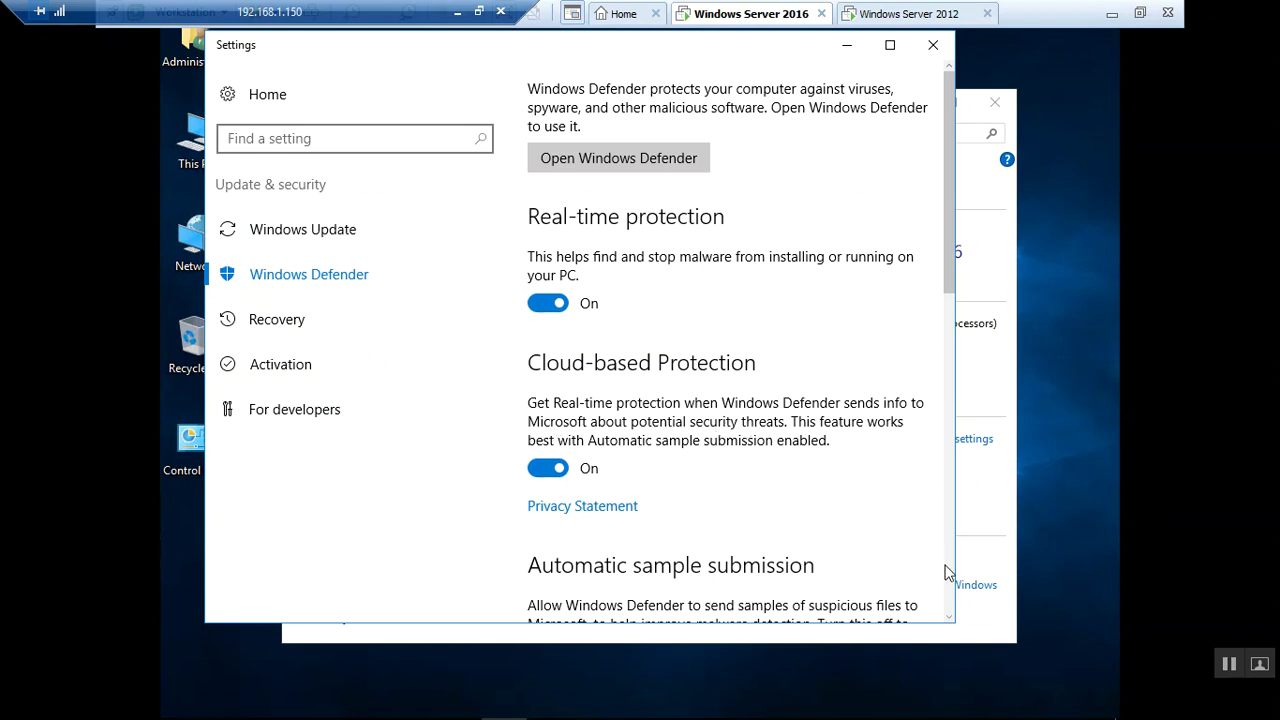
{"action": "left_click_drag", "start_coordinate": [950, 250], "coordinate": [957, 605]}
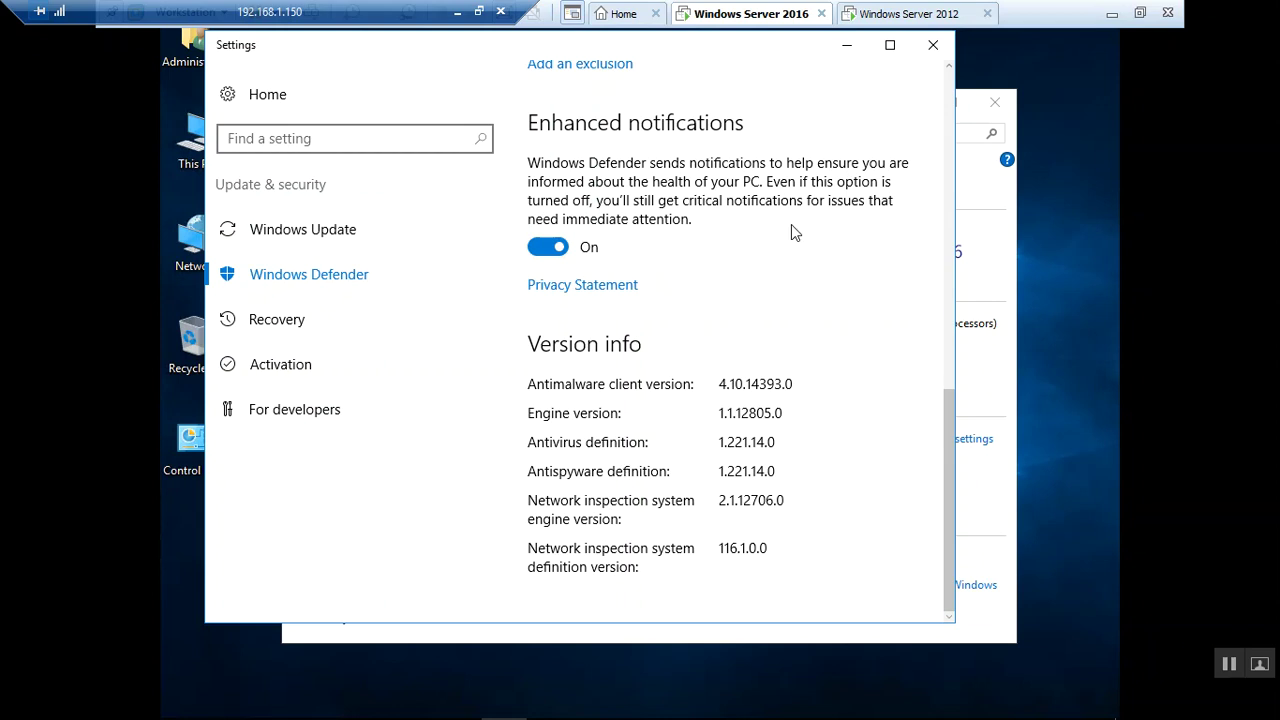
{"action": "left_click", "coordinate": [949, 69]}
{"action": "scroll", "coordinate": [949, 70], "scroll_direction": "up", "scroll_amount": 5}
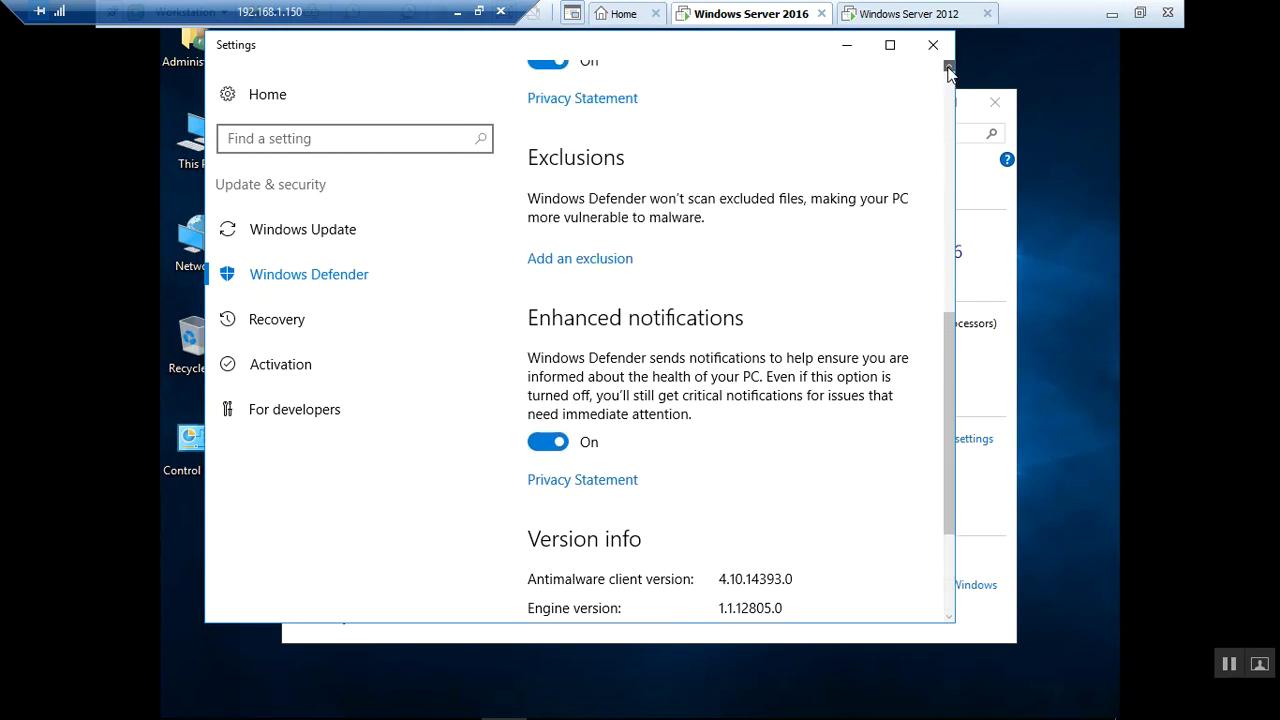
{"action": "scroll", "coordinate": [949, 98], "scroll_direction": "up", "scroll_amount": 6}
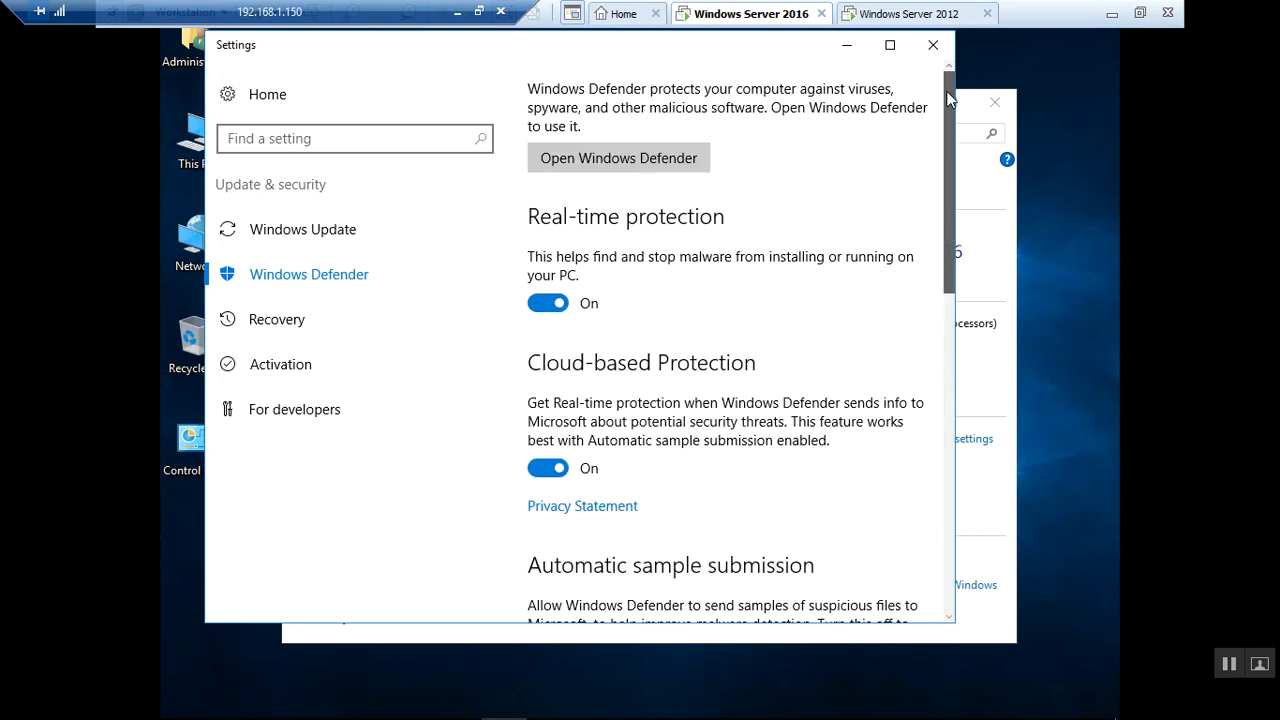
{"action": "left_click_drag", "start_coordinate": [949, 133], "coordinate": [921, 506]}
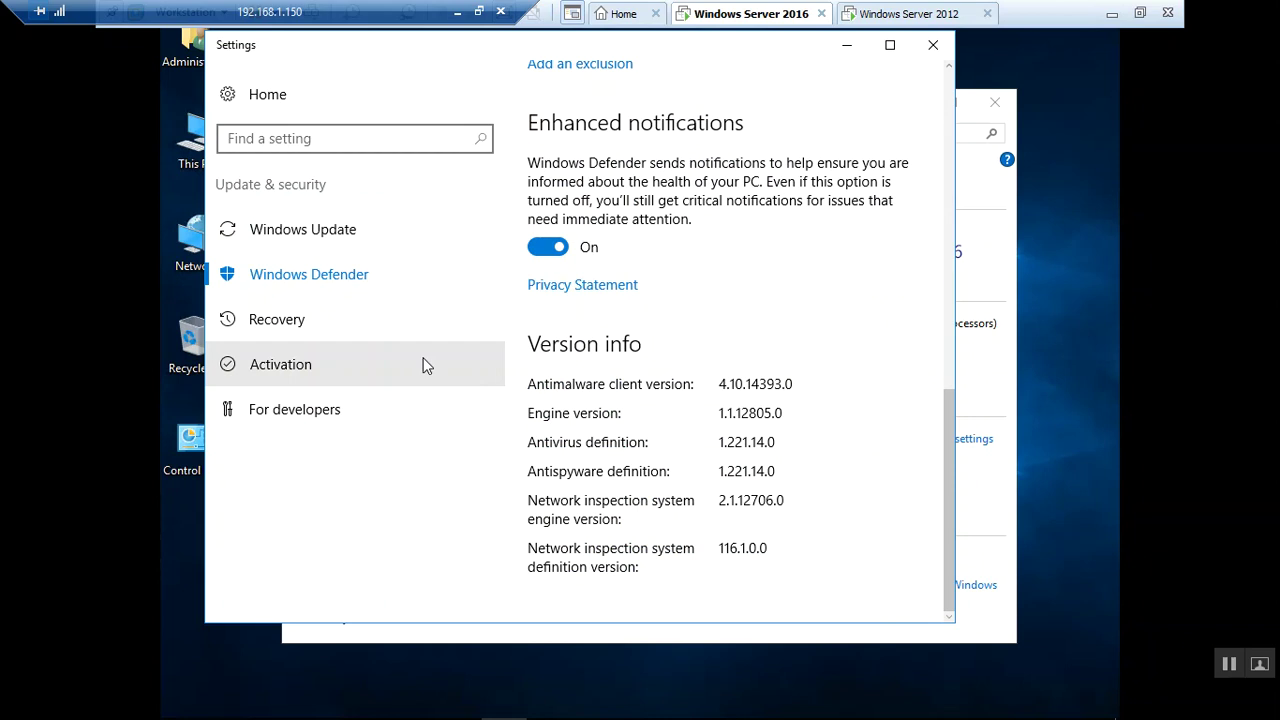
{"action": "left_click", "coordinate": [324, 337]}
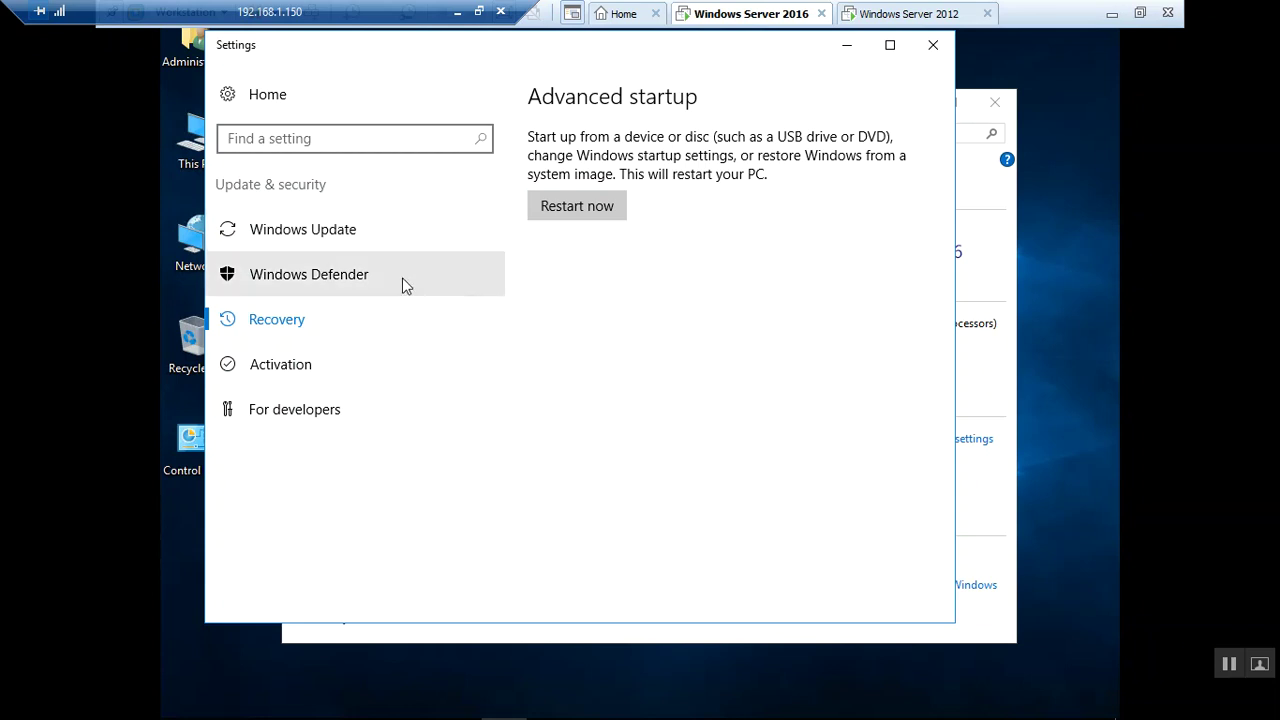
On Windows Update, open Change active hours and cancel, keeping them at 8:00–17:00
{"action": "left_click", "coordinate": [312, 281]}
{"action": "left_click", "coordinate": [331, 231]}
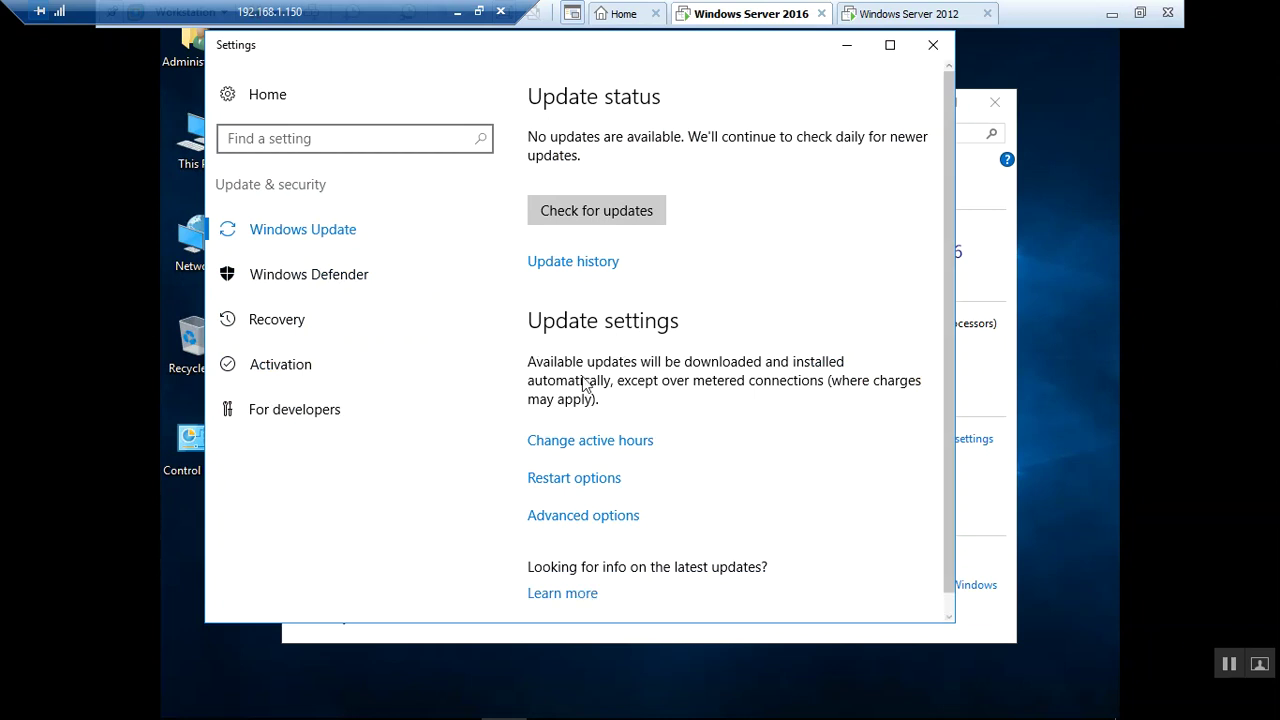
{"action": "left_click", "coordinate": [603, 443]}
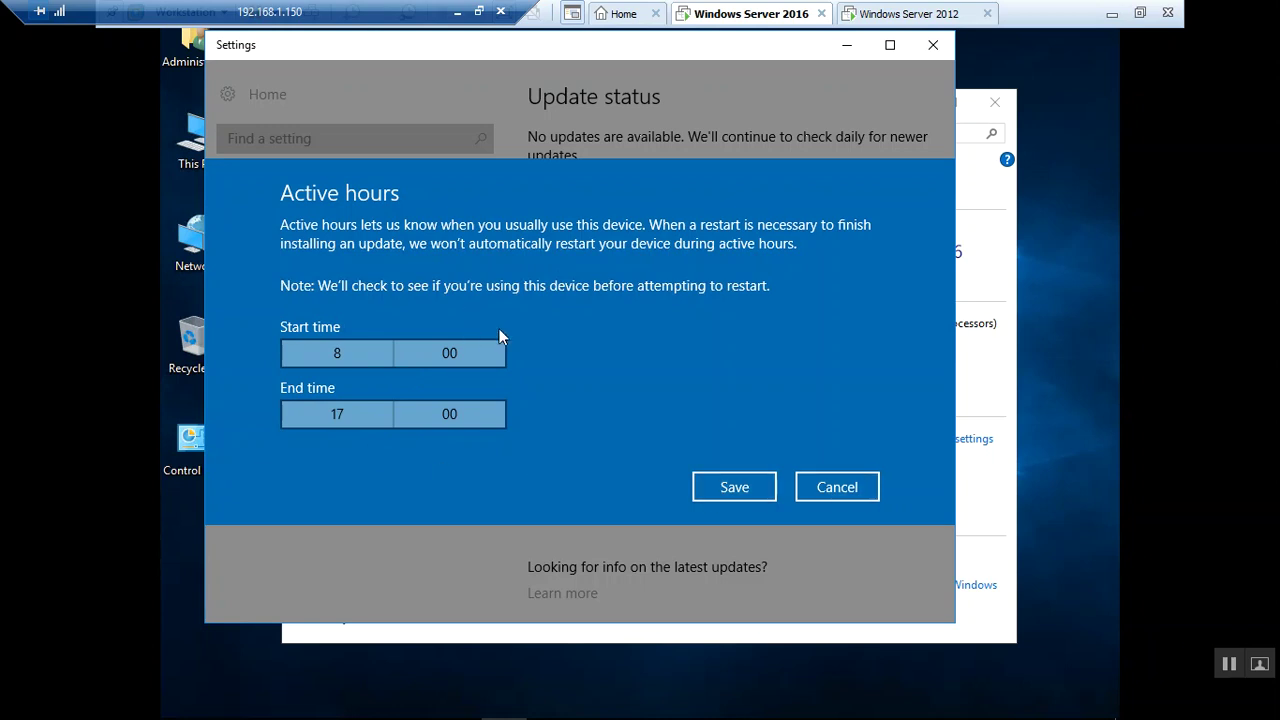
{"action": "left_click", "coordinate": [837, 487]}
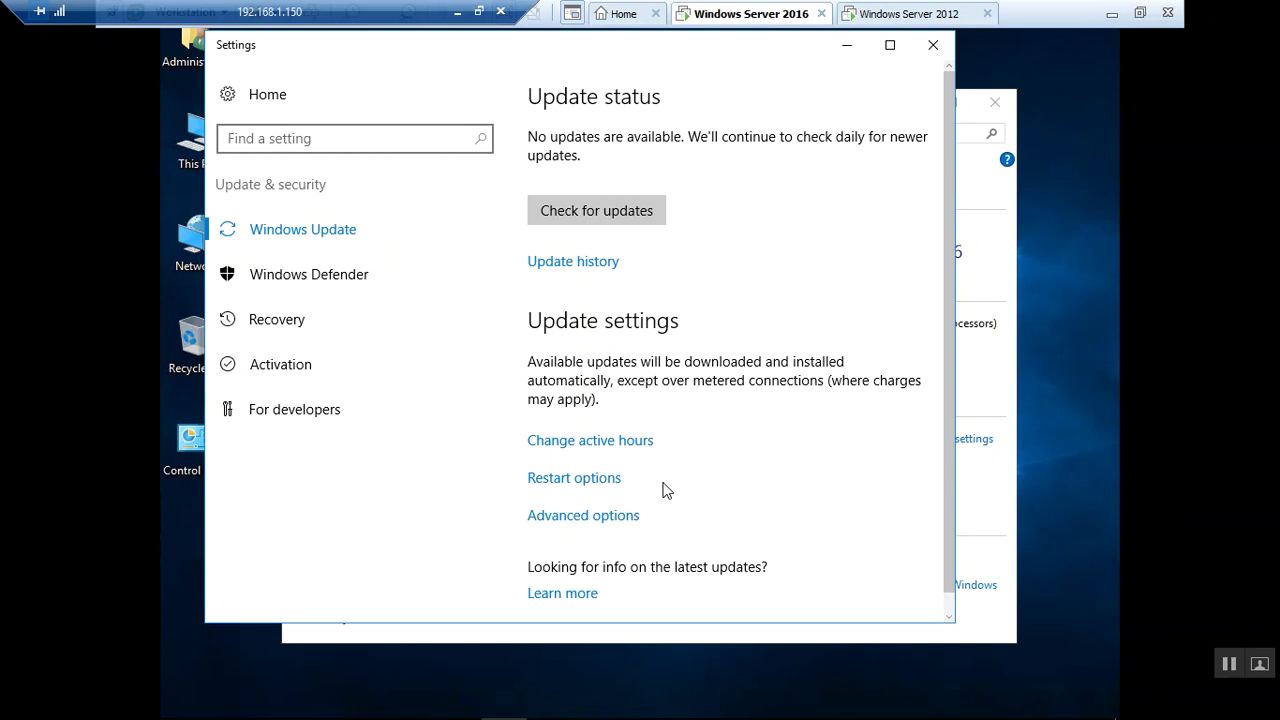
View Restart options, Settings home and Network & Internet, then go back to Windows Update
{"action": "left_click", "coordinate": [603, 484]}
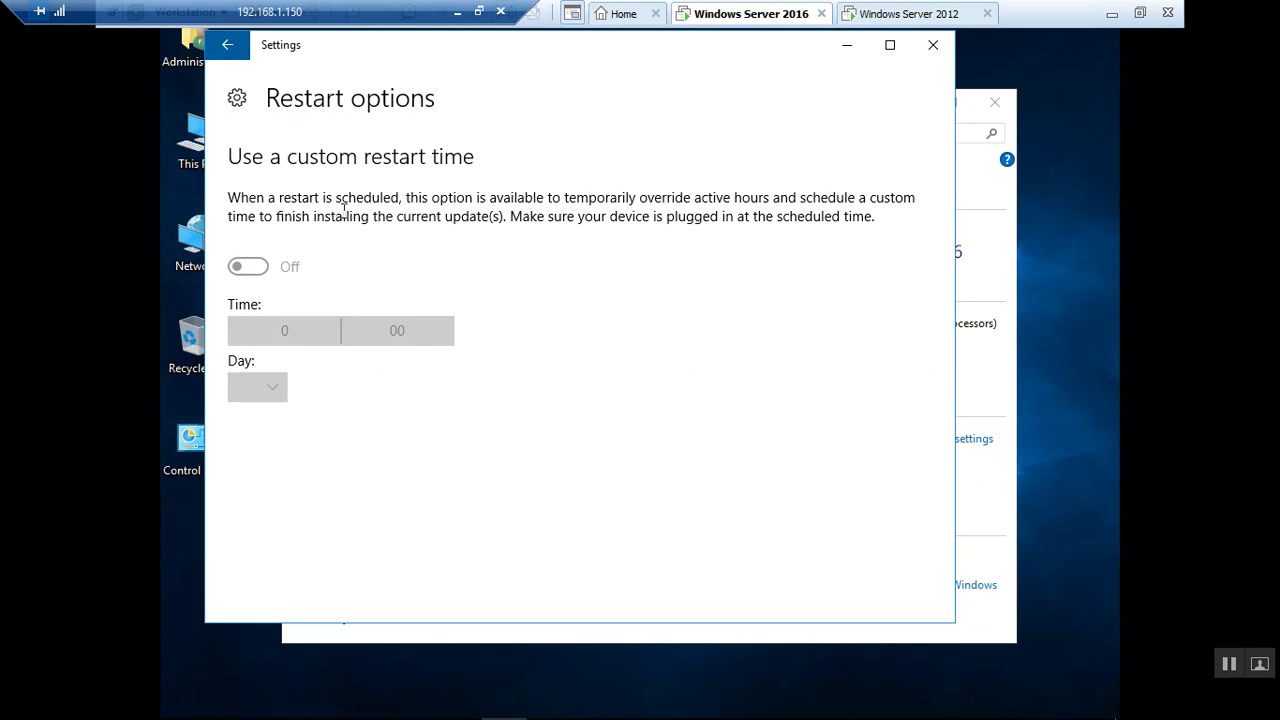
{"action": "left_click", "coordinate": [240, 100]}
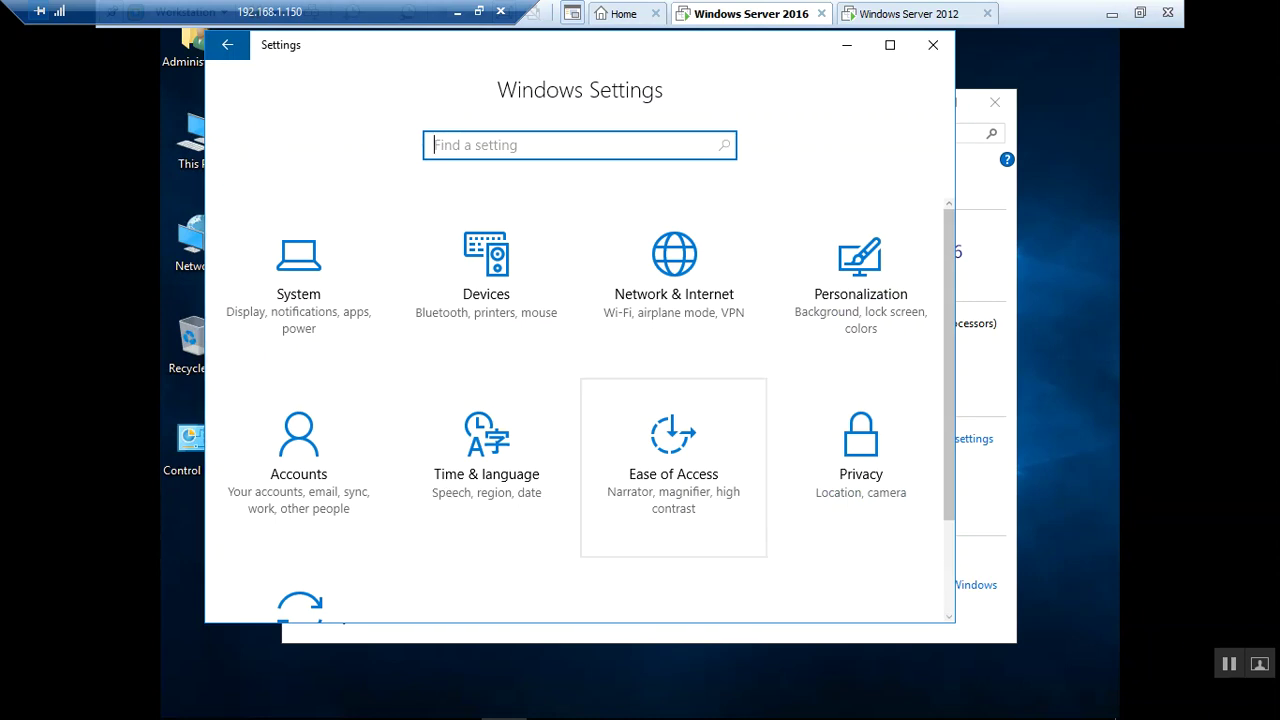
{"action": "left_click", "coordinate": [688, 303]}
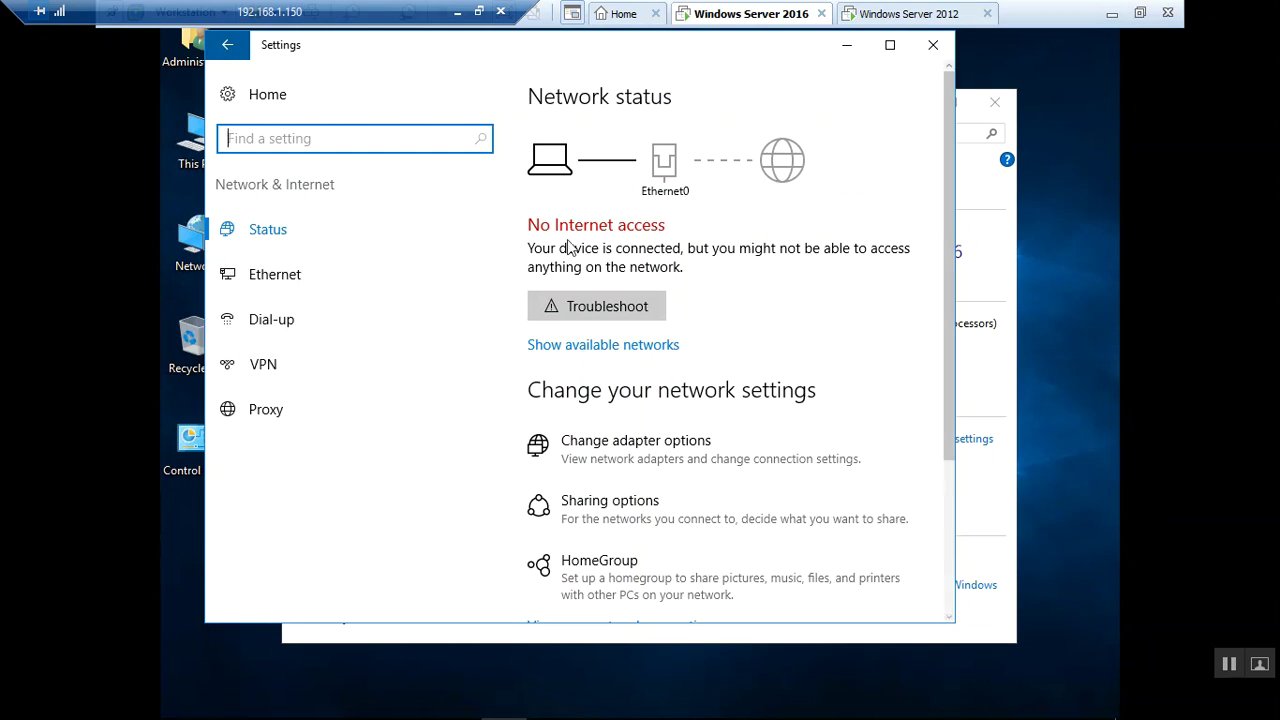
{"action": "left_click", "coordinate": [227, 44]}
{"action": "left_click", "coordinate": [227, 44]}
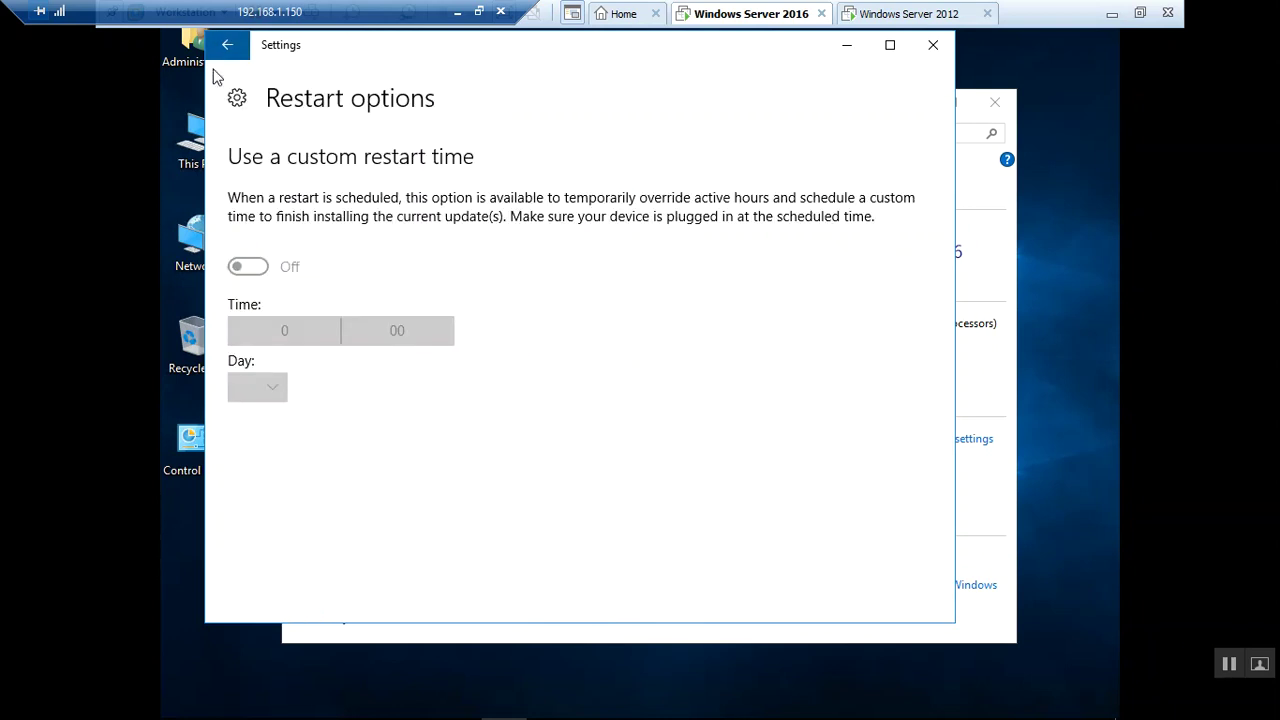
{"action": "left_click", "coordinate": [227, 47]}
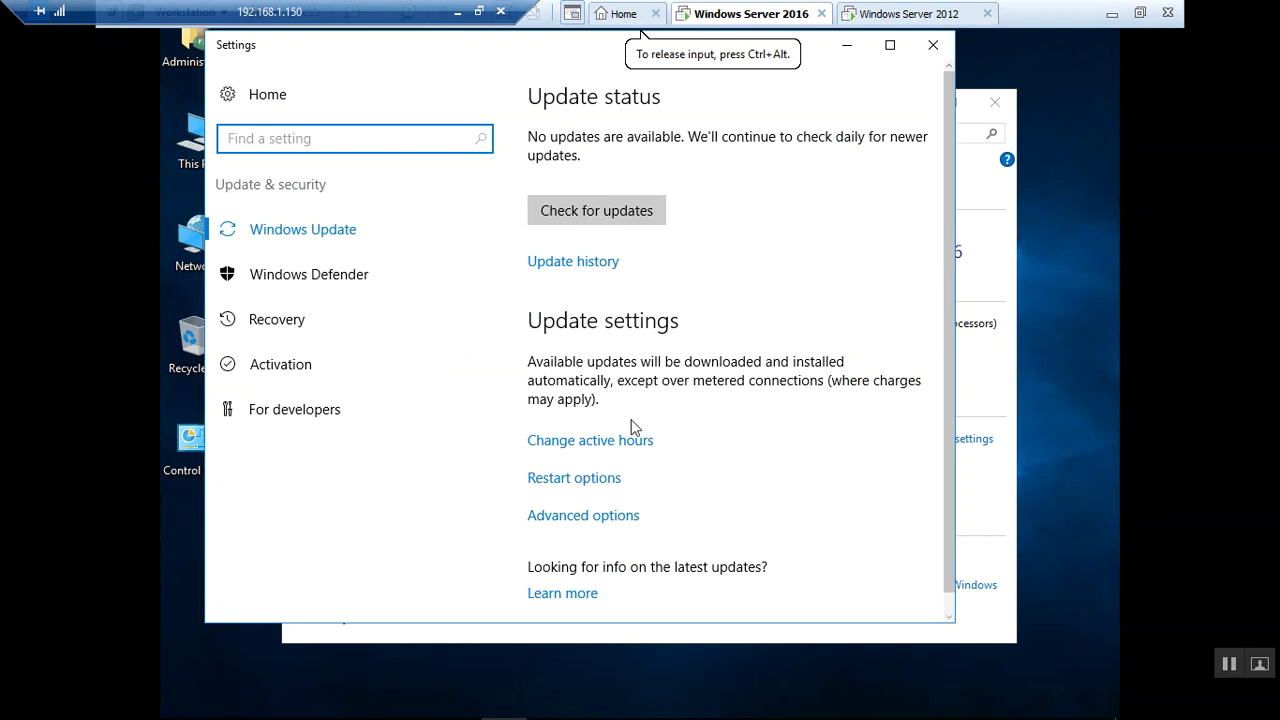
In Advanced options, follow the deferring feature updates link, dismissing Internet Explorer's security prompts
{"action": "left_click", "coordinate": [602, 517]}
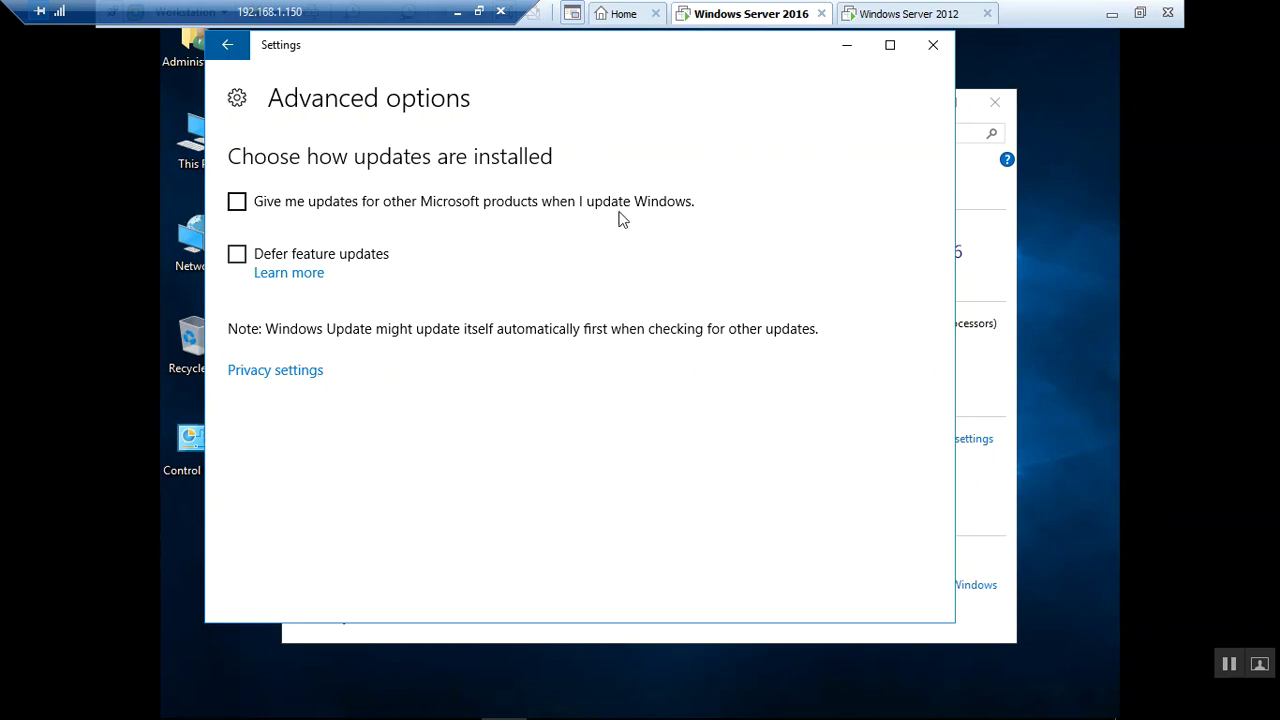
{"action": "left_click", "coordinate": [312, 274]}
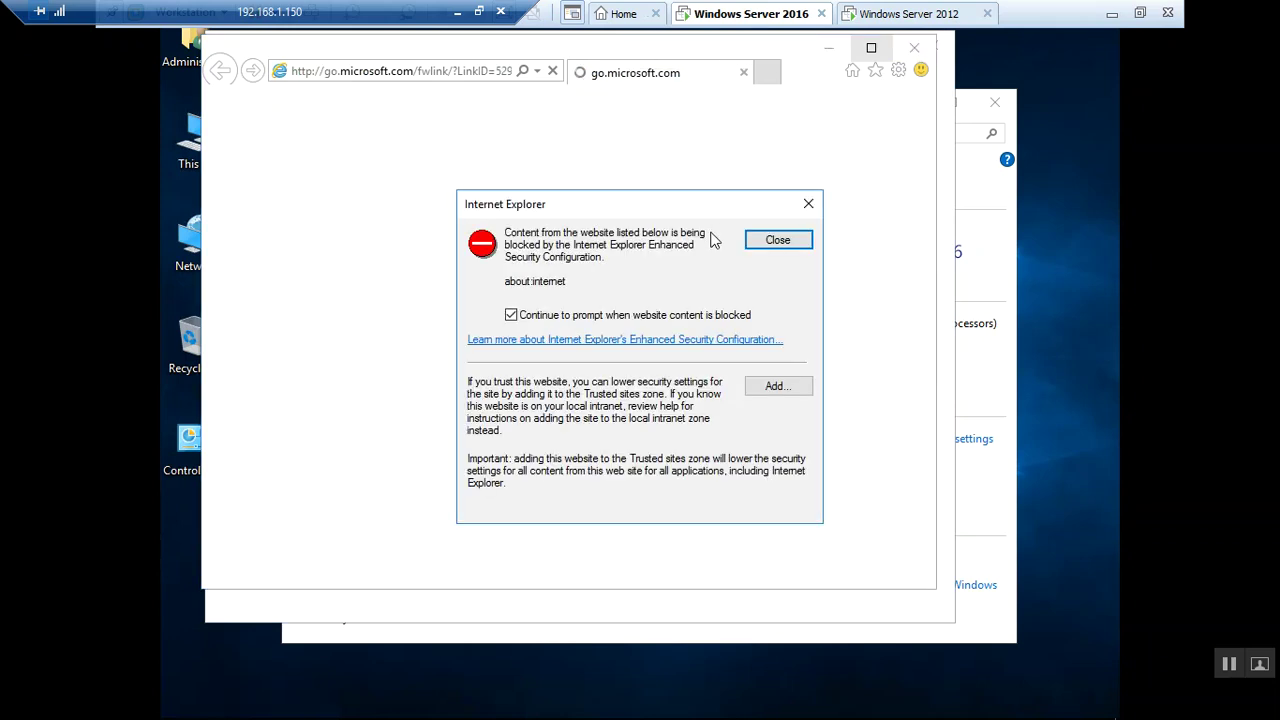
{"action": "left_click", "coordinate": [766, 240]}
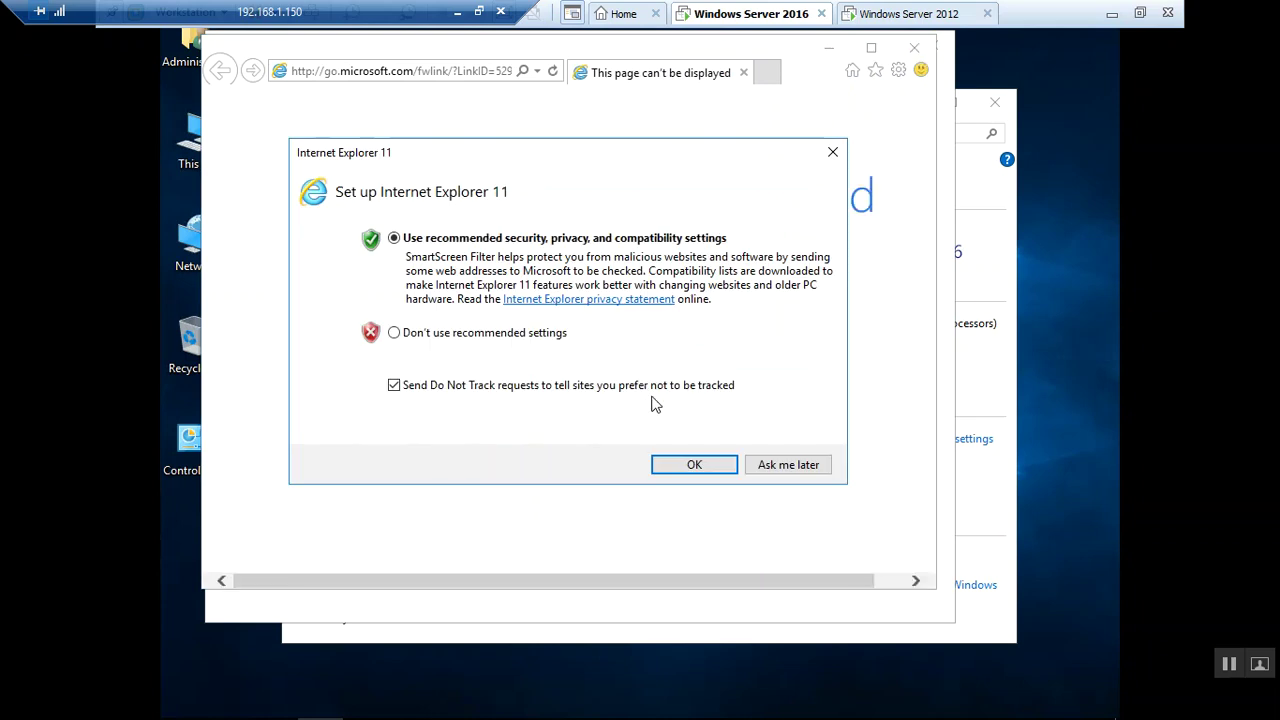
{"action": "left_click", "coordinate": [686, 465]}
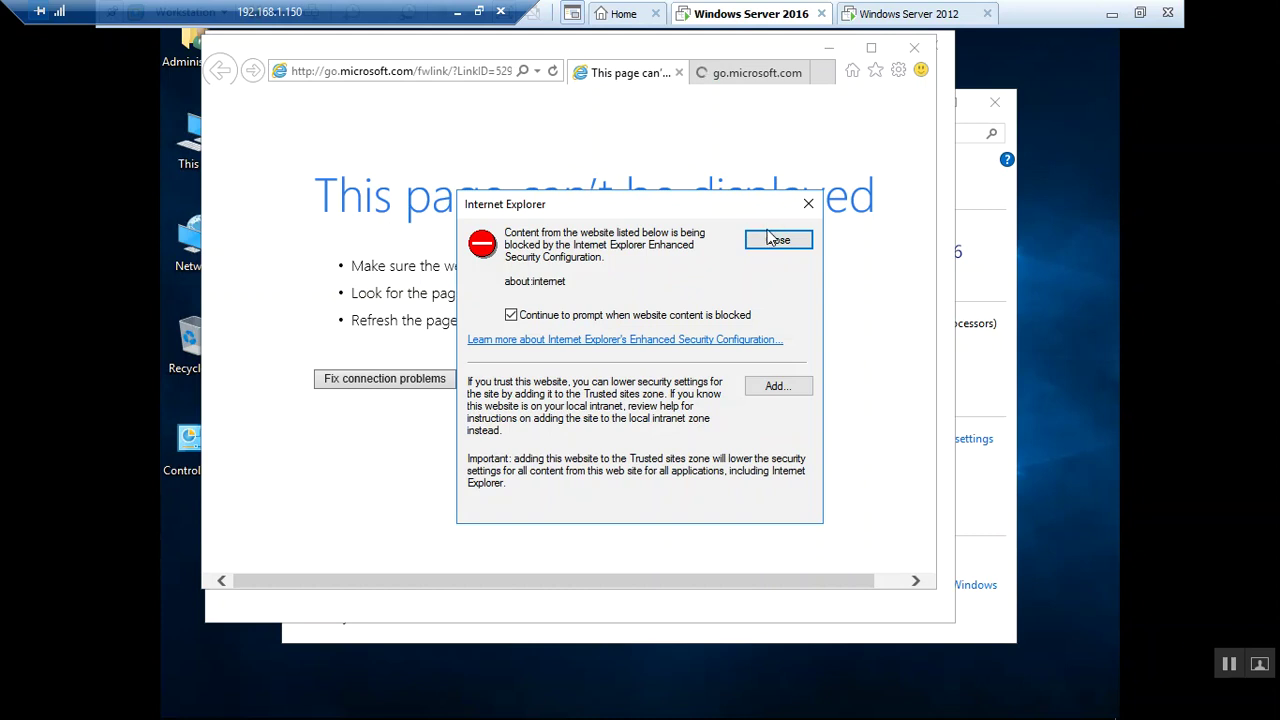
{"action": "left_click", "coordinate": [752, 240]}
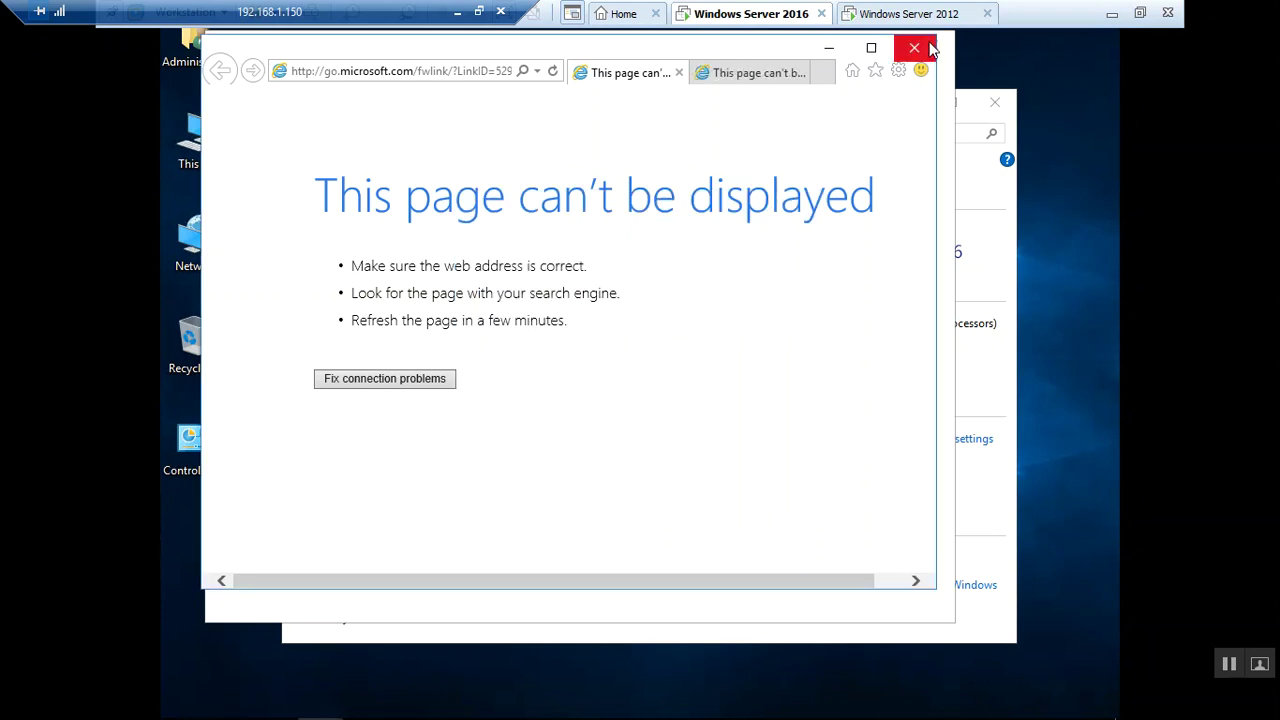
Close Internet Explorer with Close all tabs and turn on Defer feature updates
{"action": "left_click", "coordinate": [923, 49]}
{"action": "left_click", "coordinate": [579, 331]}
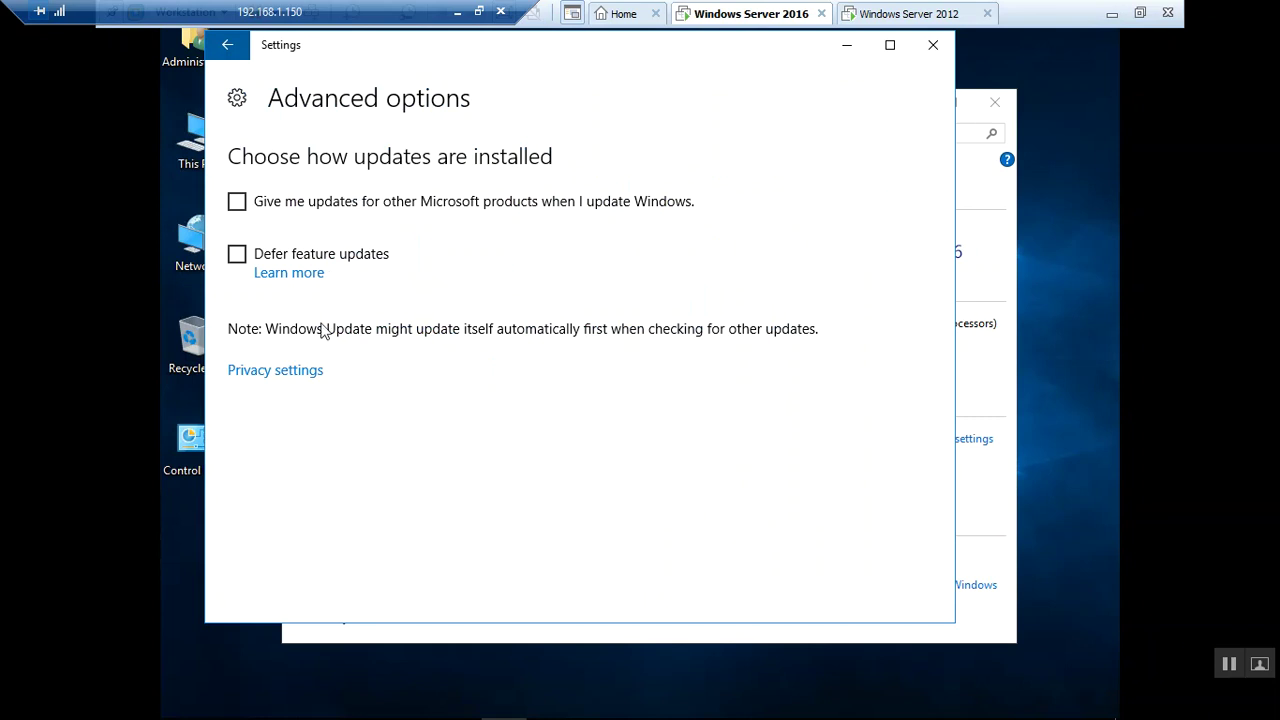
{"action": "left_click", "coordinate": [238, 257]}
Allow remote connections without Network Level Authentication in Remote settings, then close Settings and System
{"action": "left_click", "coordinate": [933, 46]}
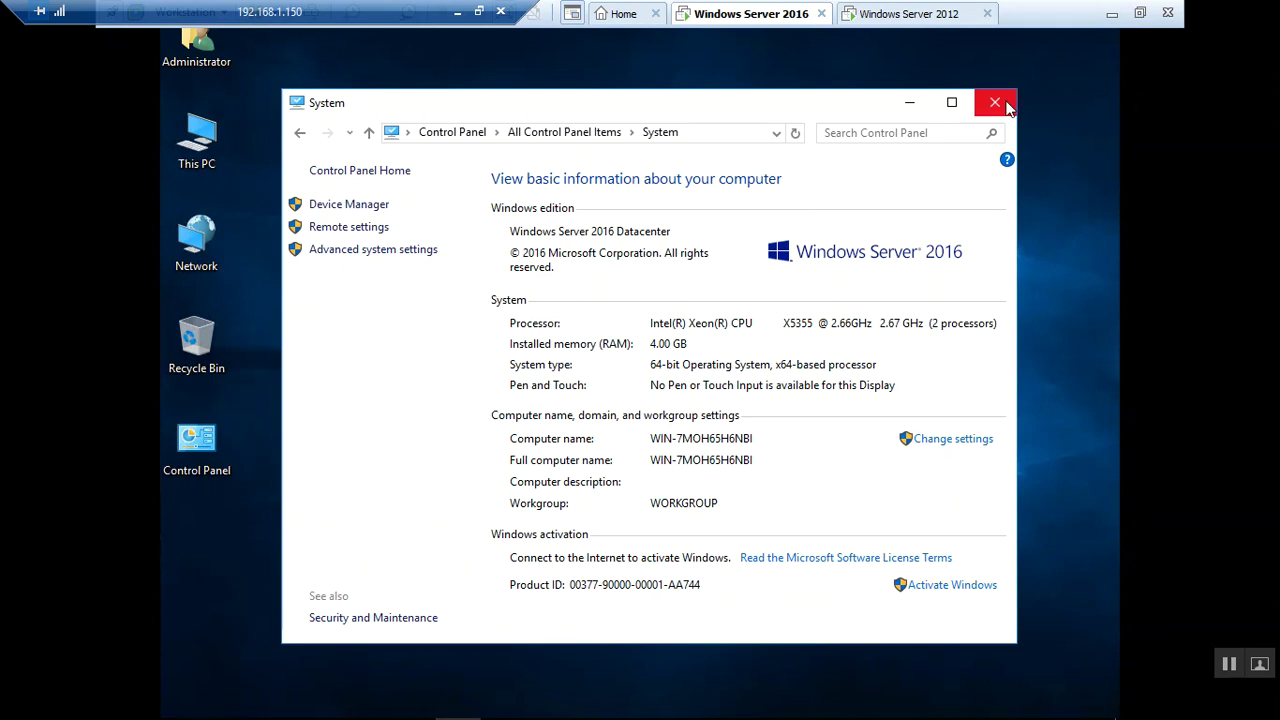
{"action": "left_click", "coordinate": [375, 230]}
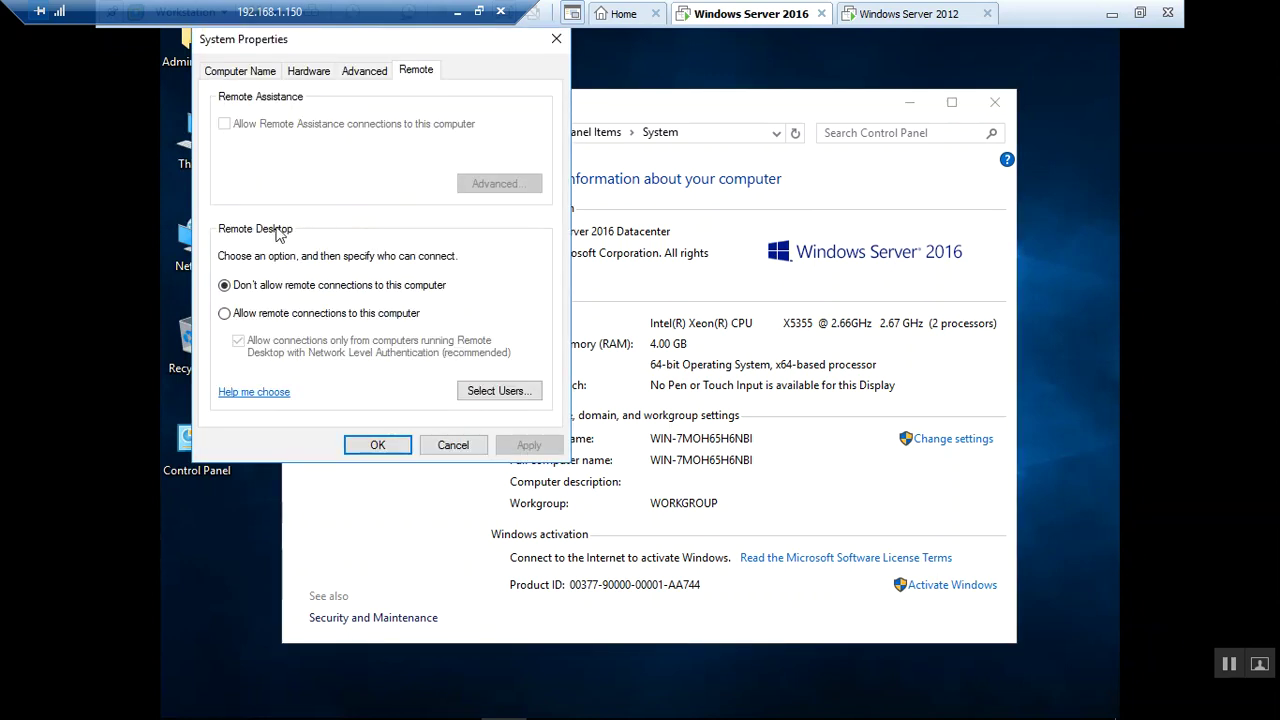
{"action": "left_click", "coordinate": [307, 314]}
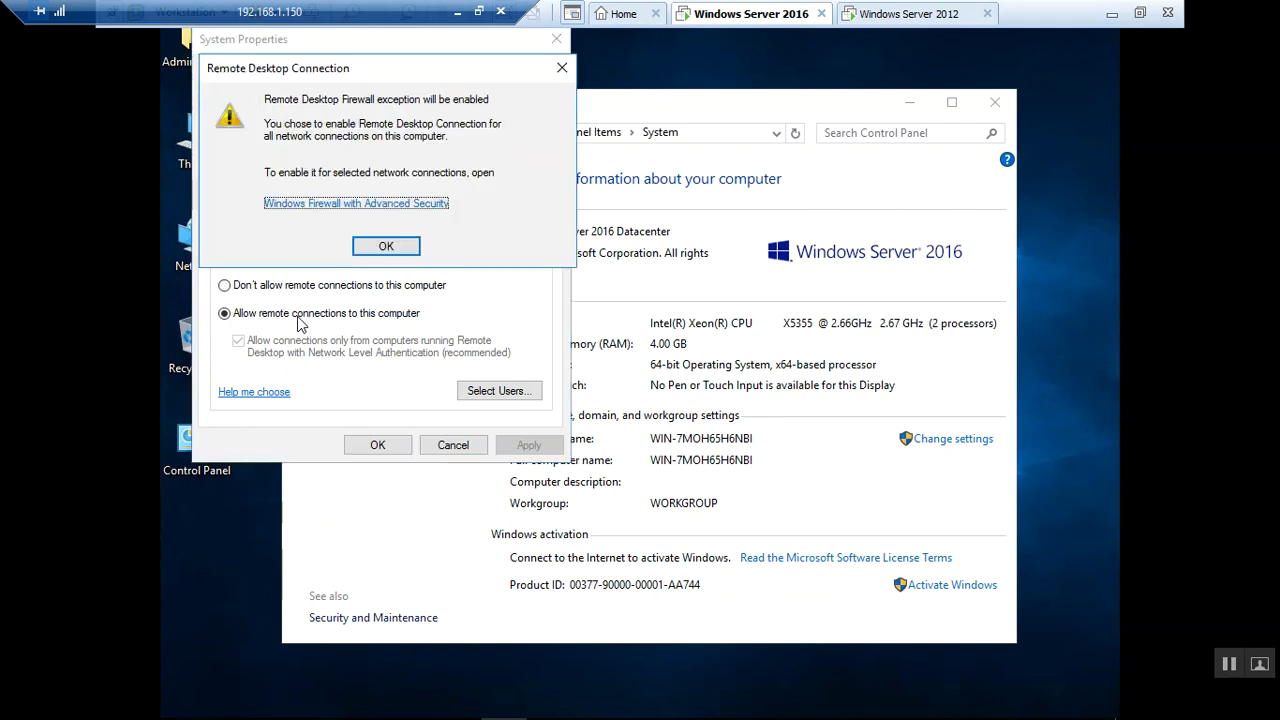
{"action": "left_click", "coordinate": [383, 246]}
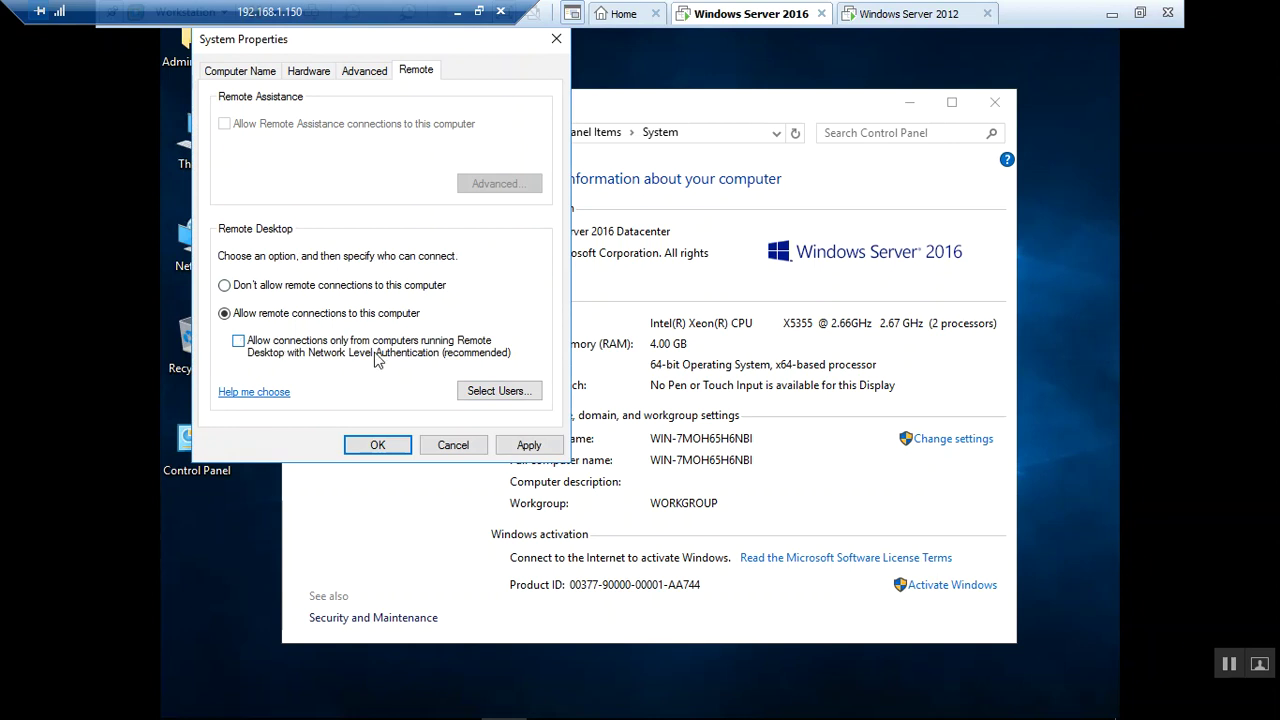
{"action": "left_click", "coordinate": [530, 446]}
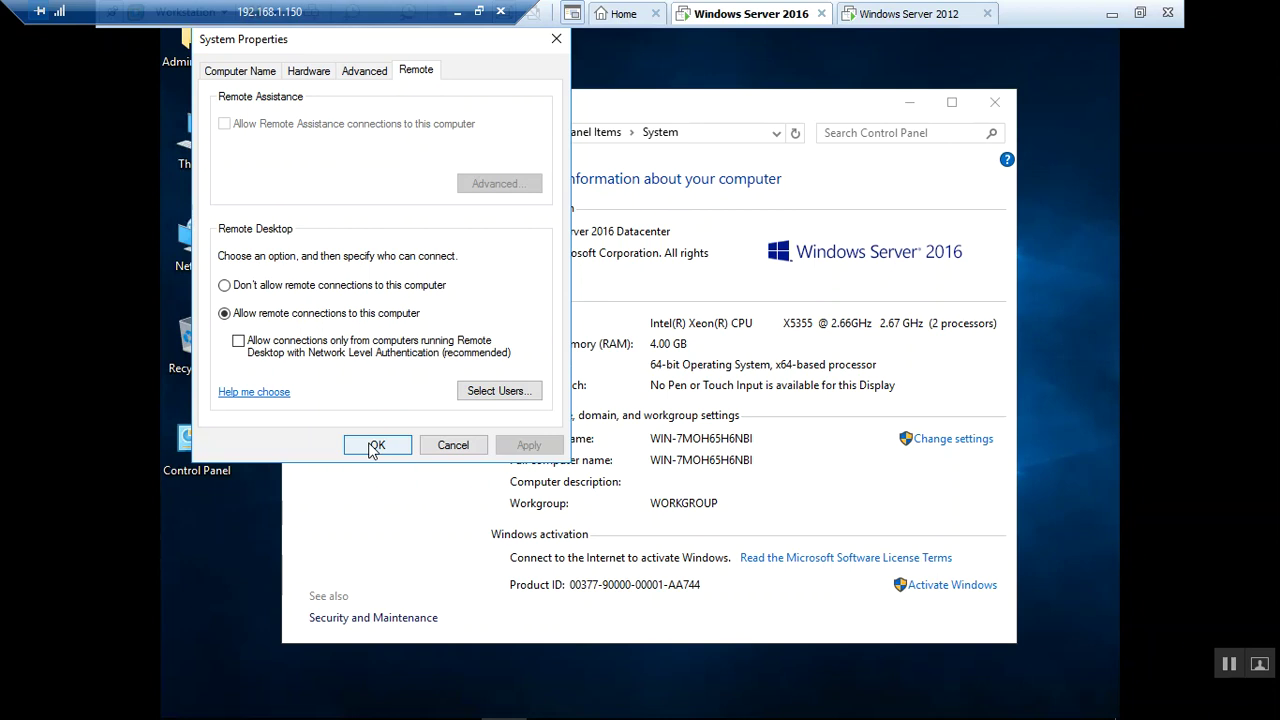
{"action": "left_click", "coordinate": [376, 445]}
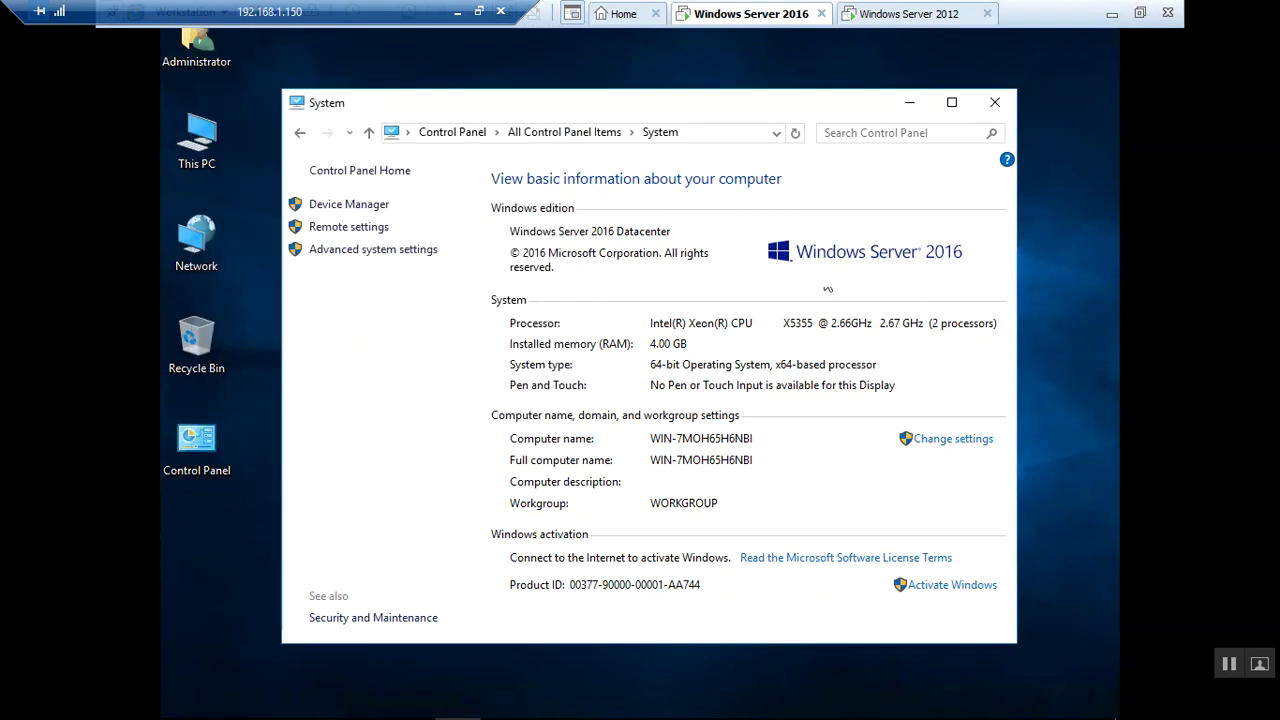
{"action": "left_click", "coordinate": [996, 103]}
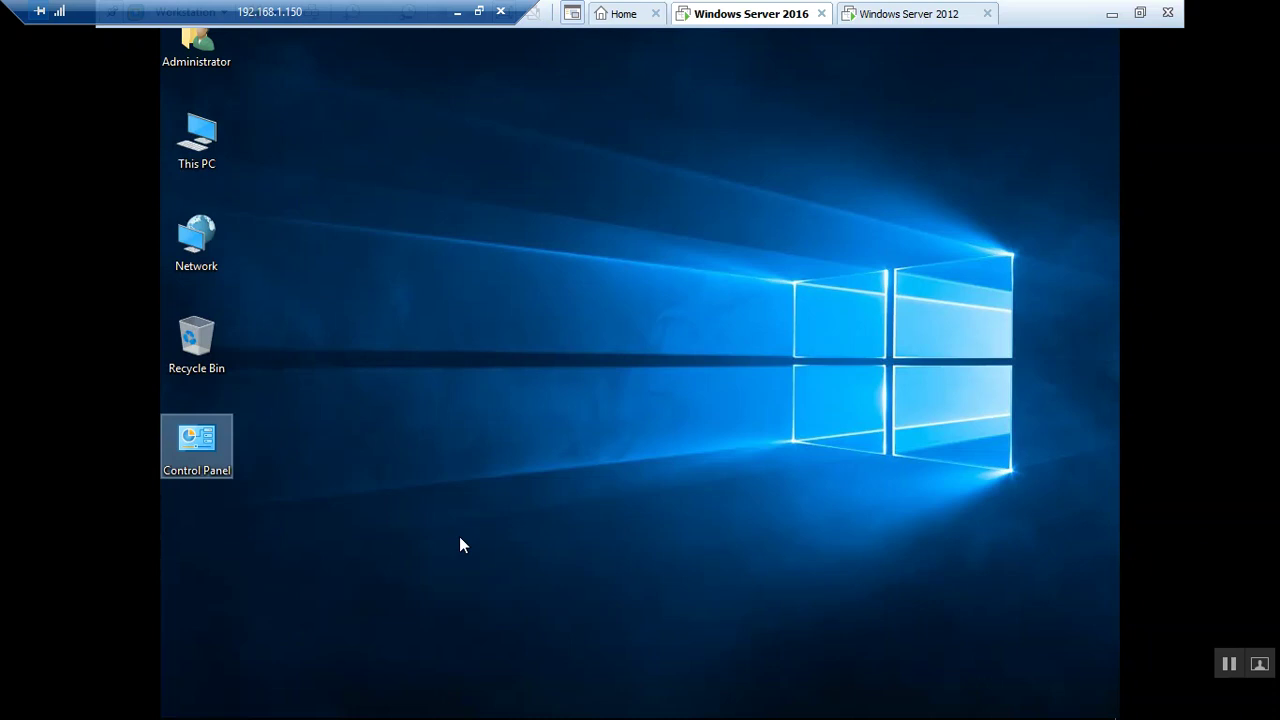
Open the Personalization settings from the desktop's right-click menu
{"action": "mouse_move", "coordinate": [604, 716]}
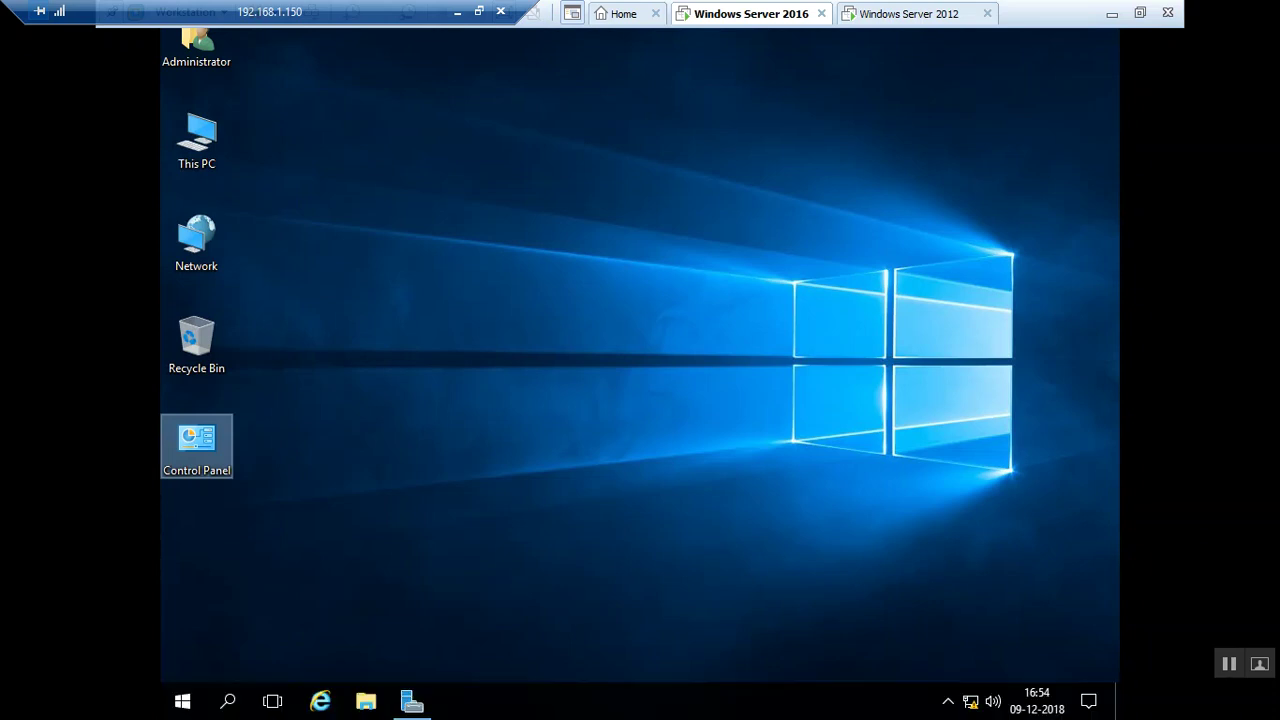
{"action": "right_click", "coordinate": [652, 712]}
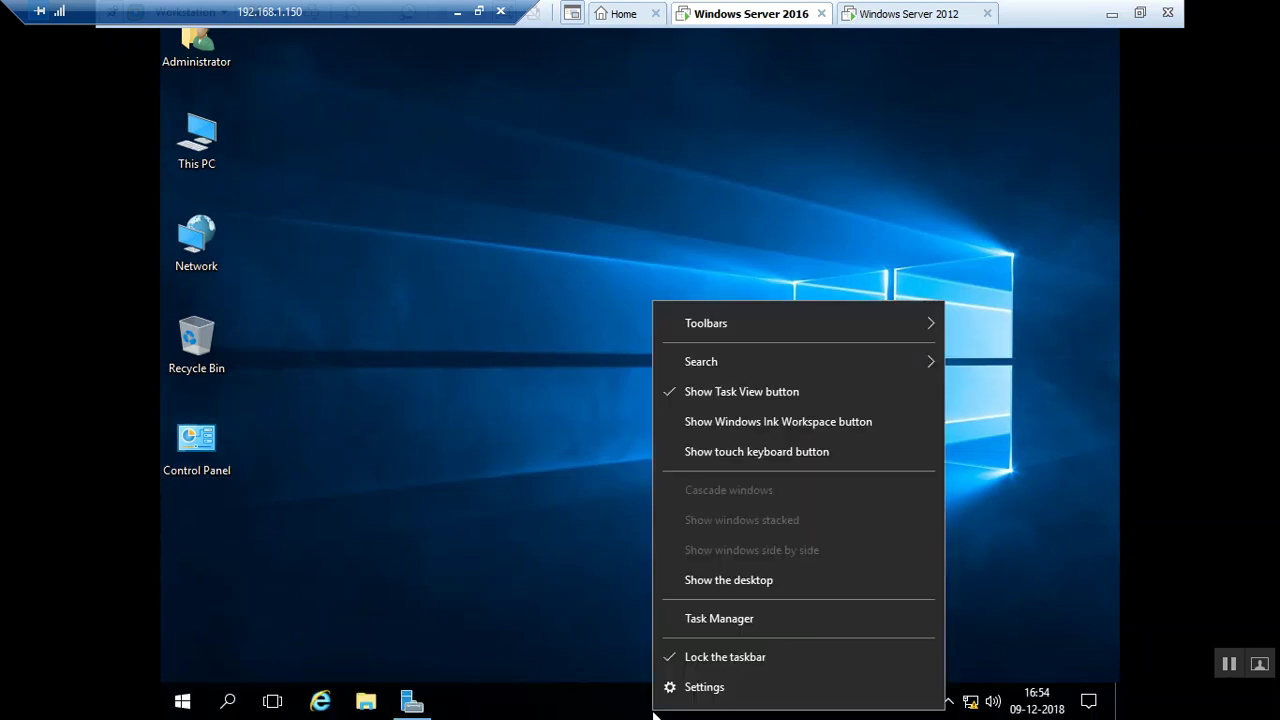
{"action": "left_click", "coordinate": [526, 606]}
{"action": "right_click", "coordinate": [526, 603]}
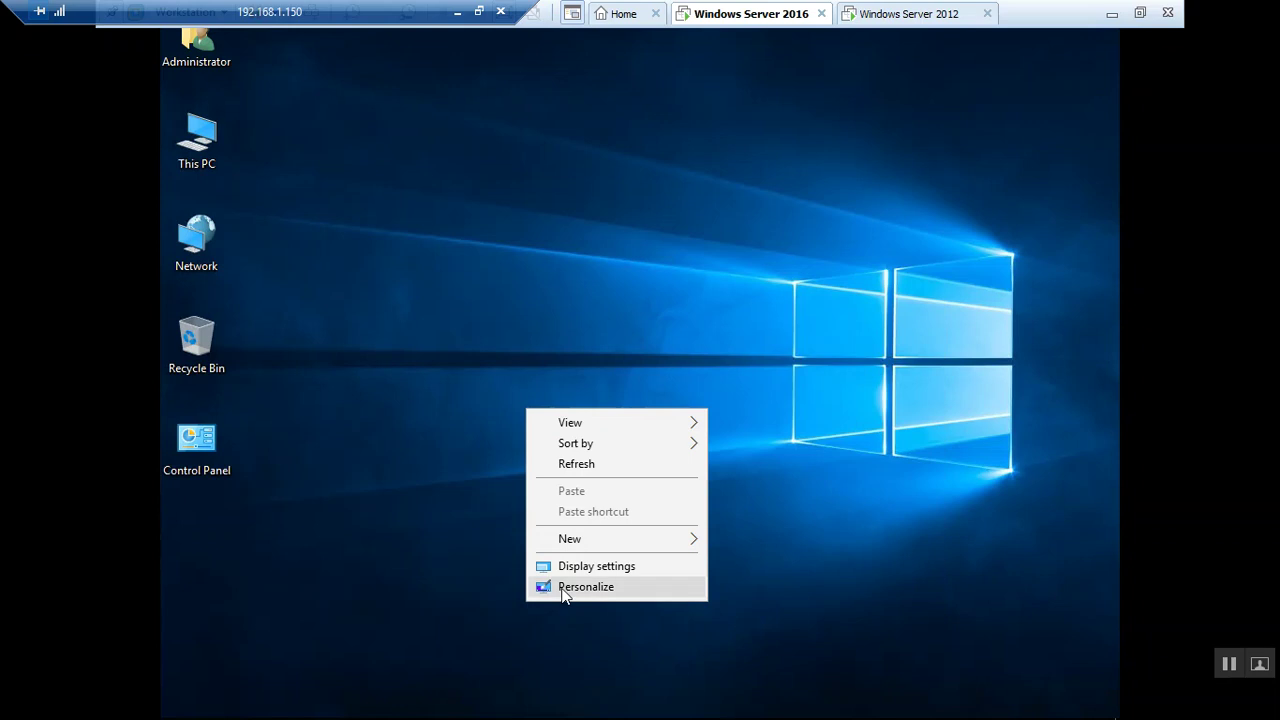
{"action": "left_click", "coordinate": [563, 592]}
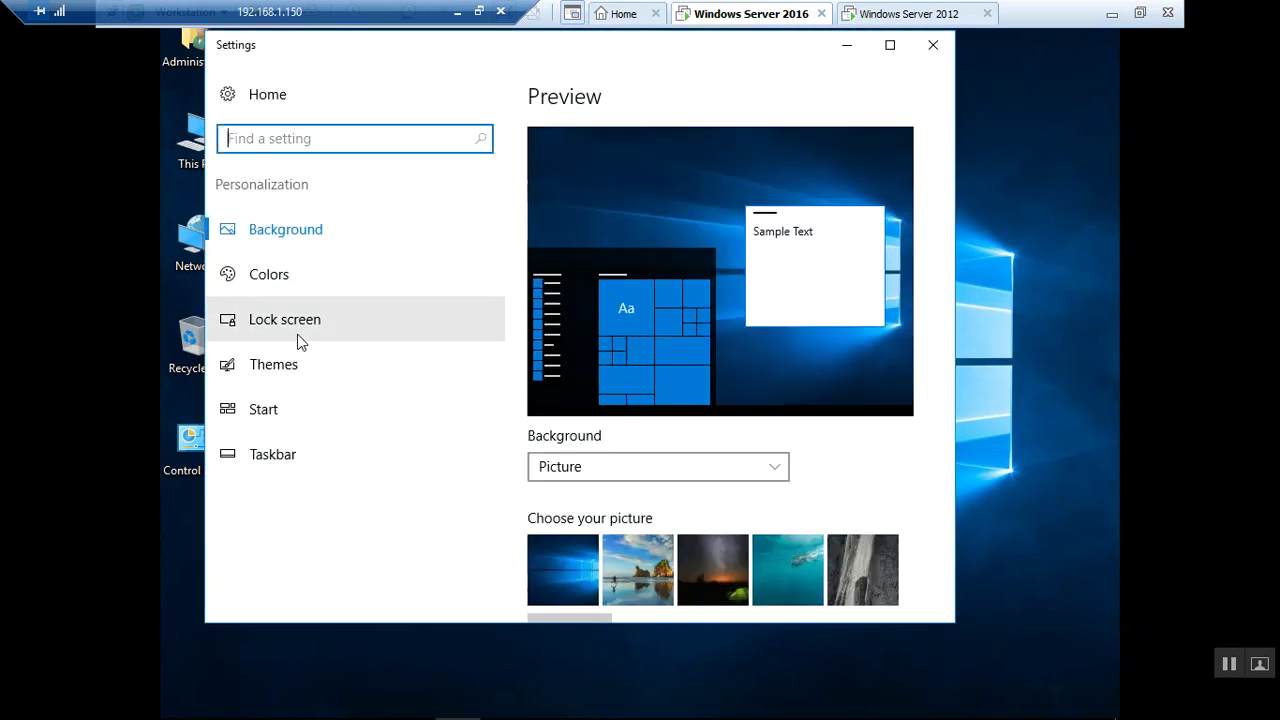
Browse the Lock screen and Start pages, then use Show desktop to clear all windows
{"action": "left_click", "coordinate": [297, 336]}
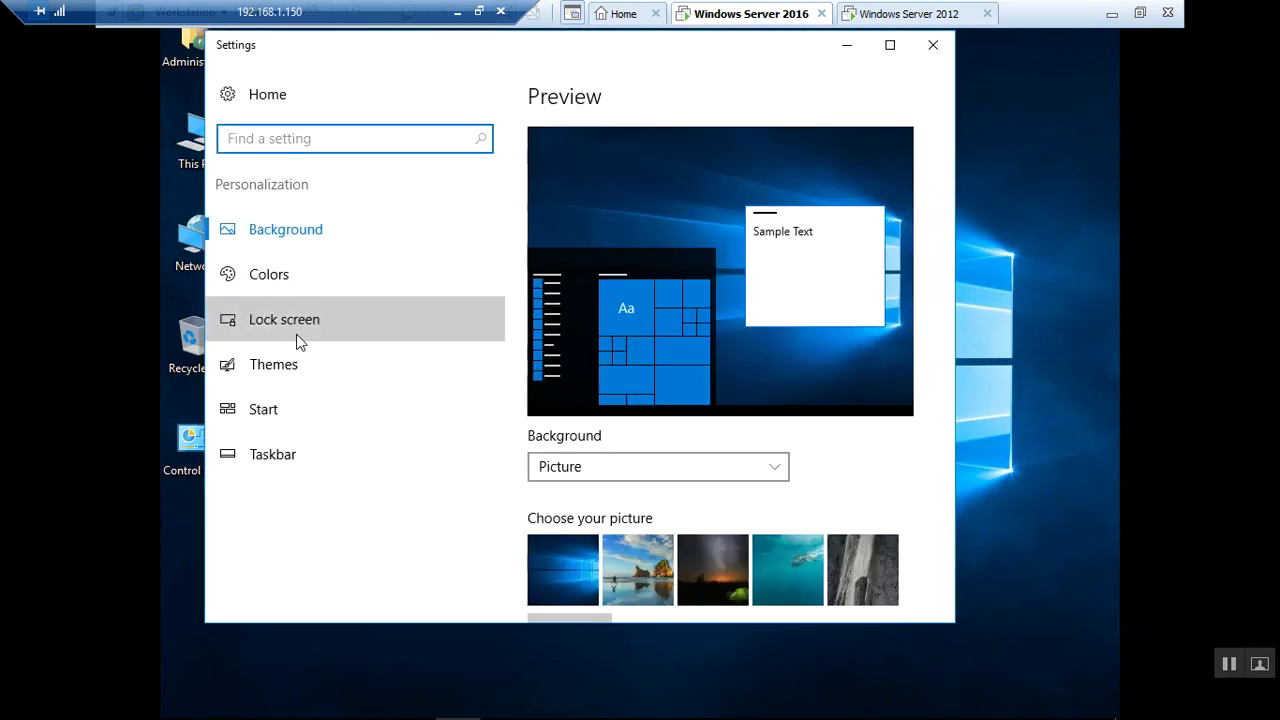
{"action": "left_click", "coordinate": [272, 418]}
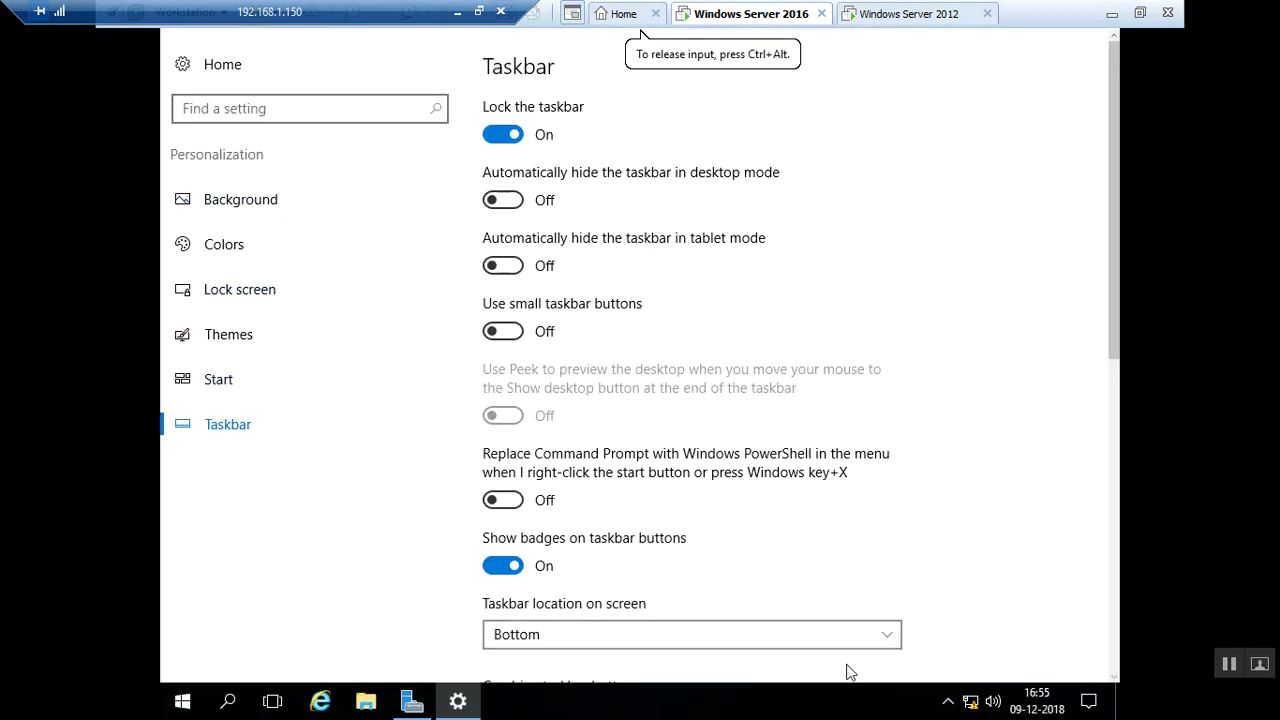
{"action": "left_click", "coordinate": [1117, 700]}
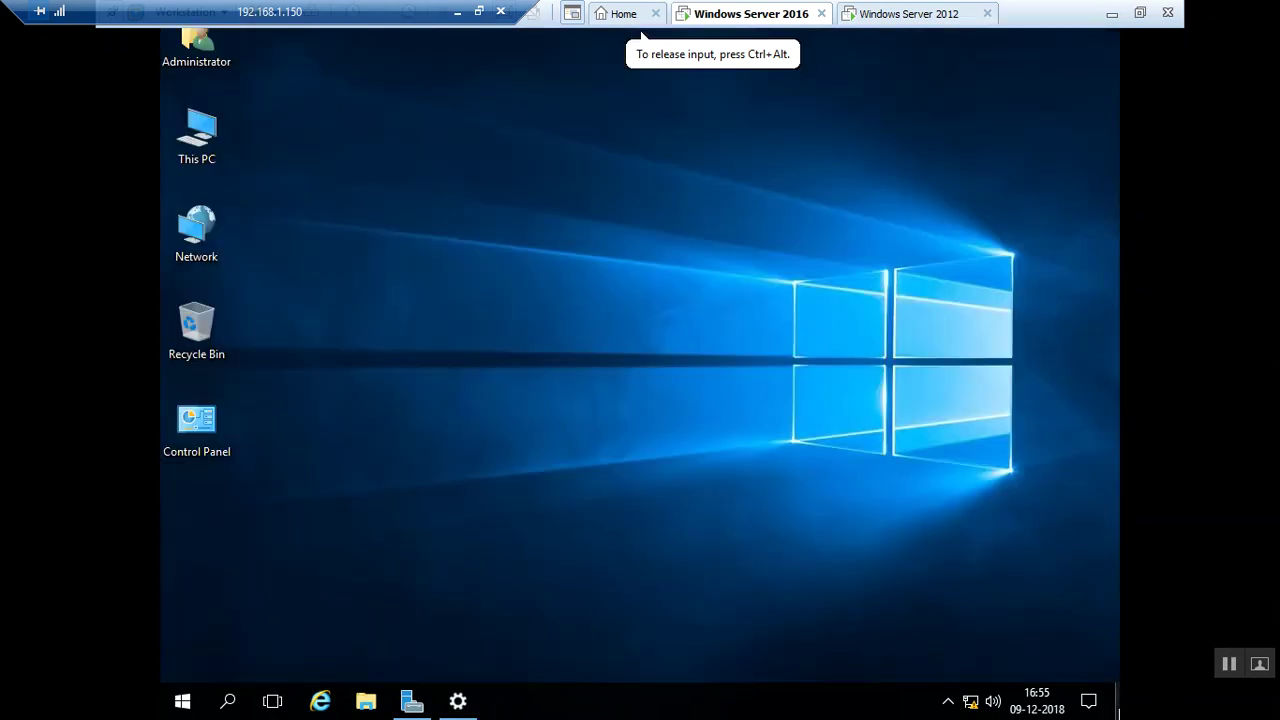
Add Desktops 2, 3 and 4 in Task View and stay on the empty Desktop 4
{"action": "left_click", "coordinate": [272, 703]}
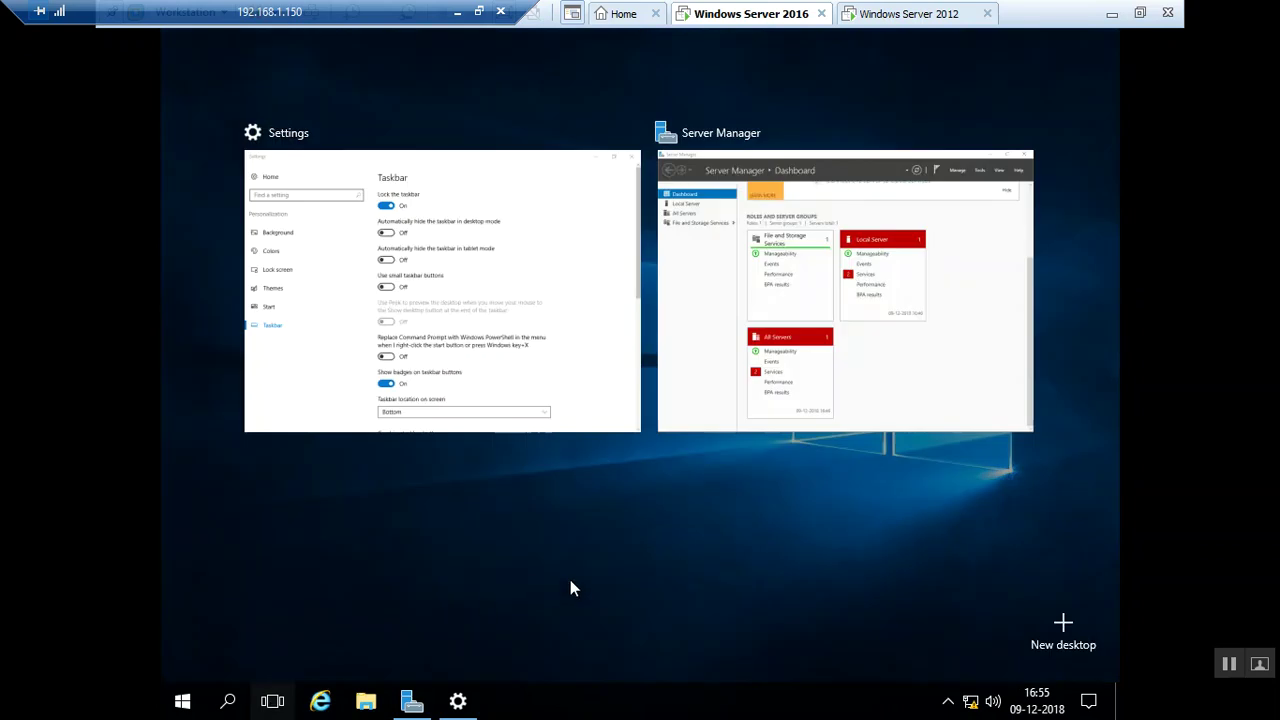
{"action": "left_click", "coordinate": [1070, 628]}
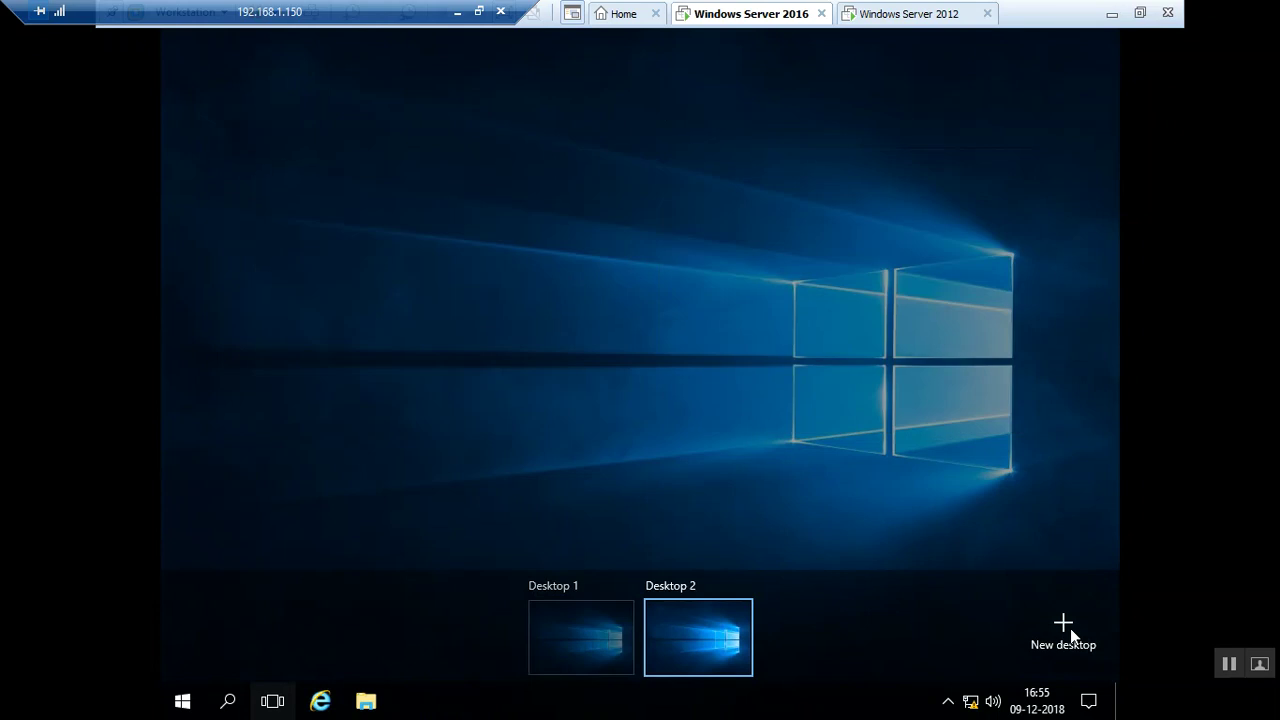
{"action": "left_click", "coordinate": [1070, 628]}
{"action": "left_click", "coordinate": [1070, 628]}
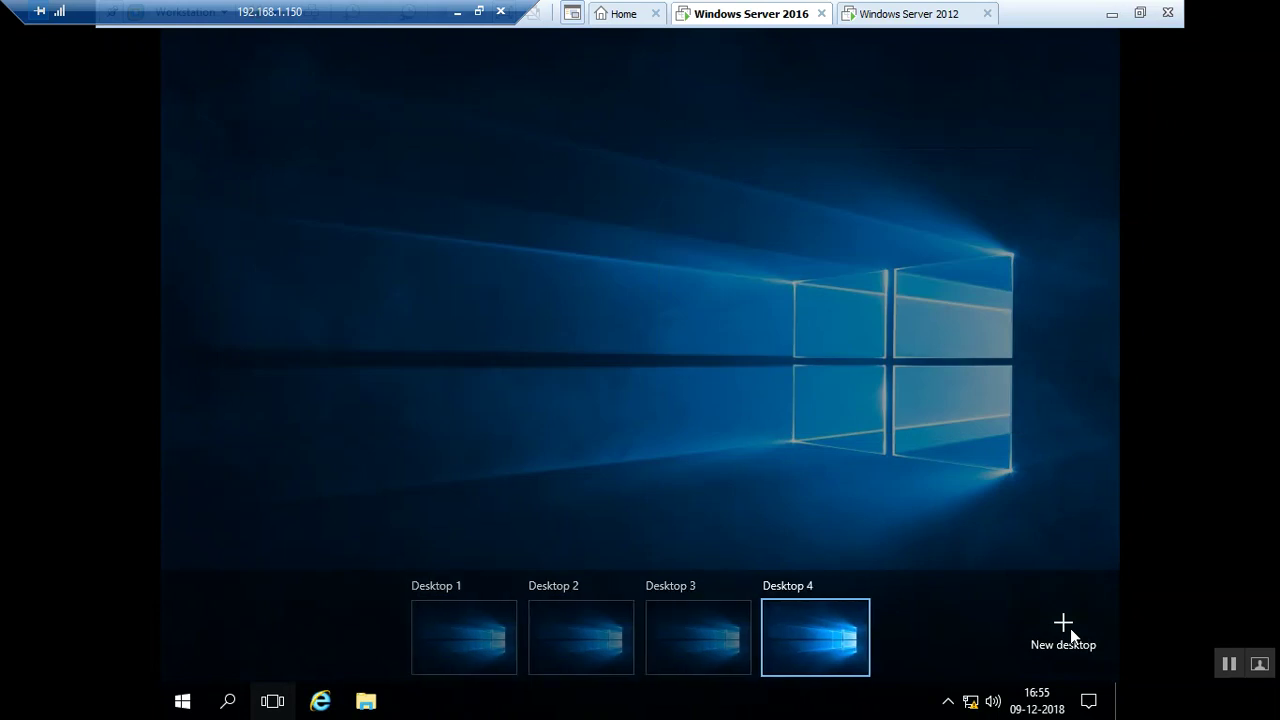
{"action": "left_click", "coordinate": [654, 451]}
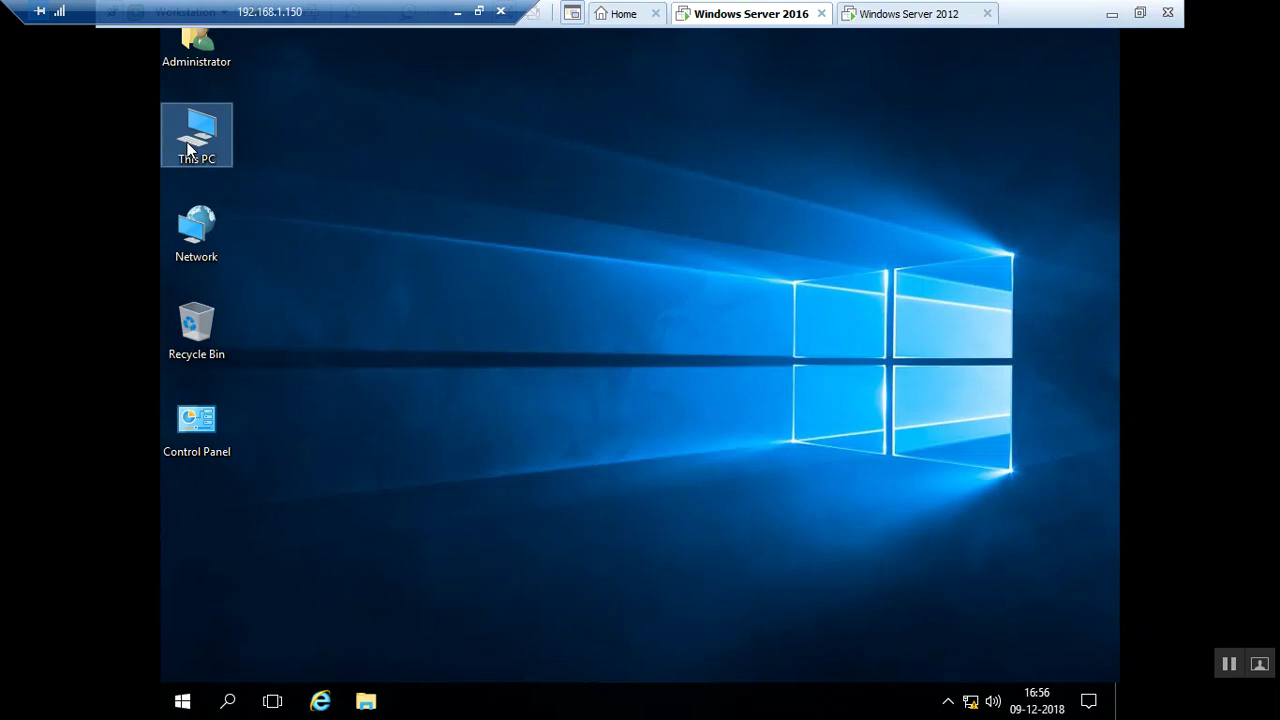
Open Local Disk (C:) in File Explorer with Win+E, then switch to Desktop 3 via Task View
{"action": "key", "text": "super+e"}
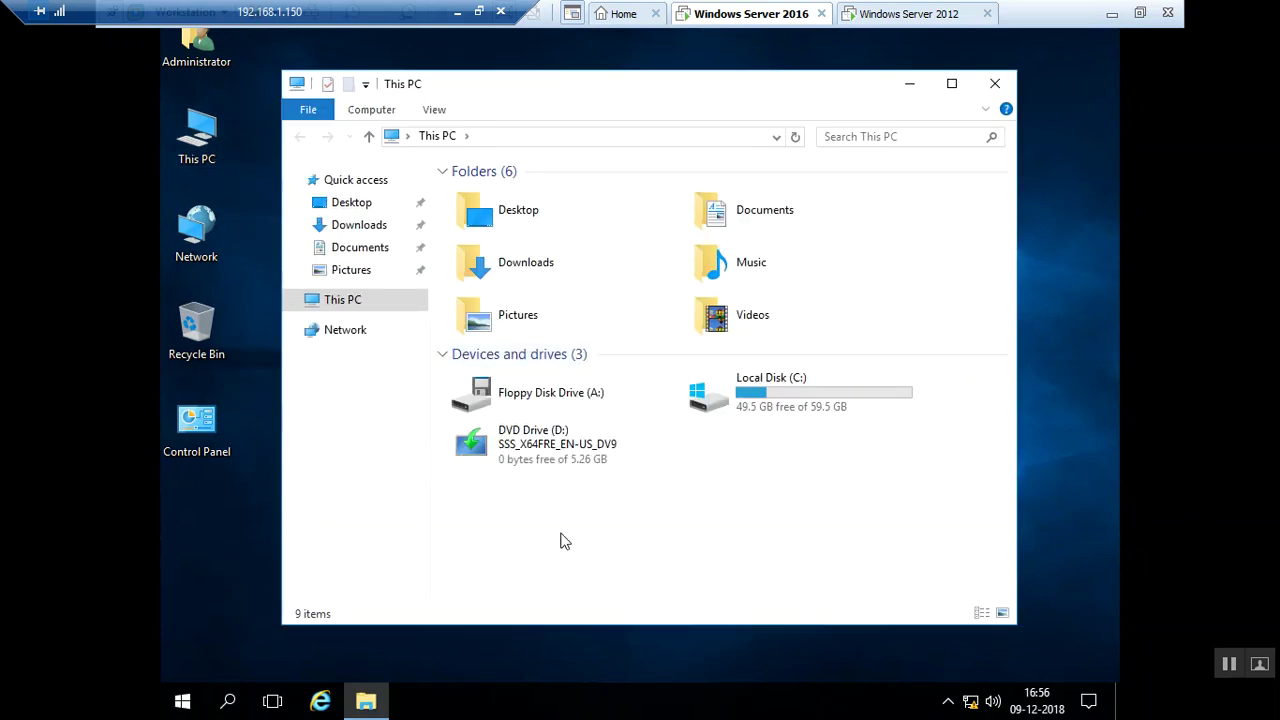
{"action": "double_click", "coordinate": [770, 398]}
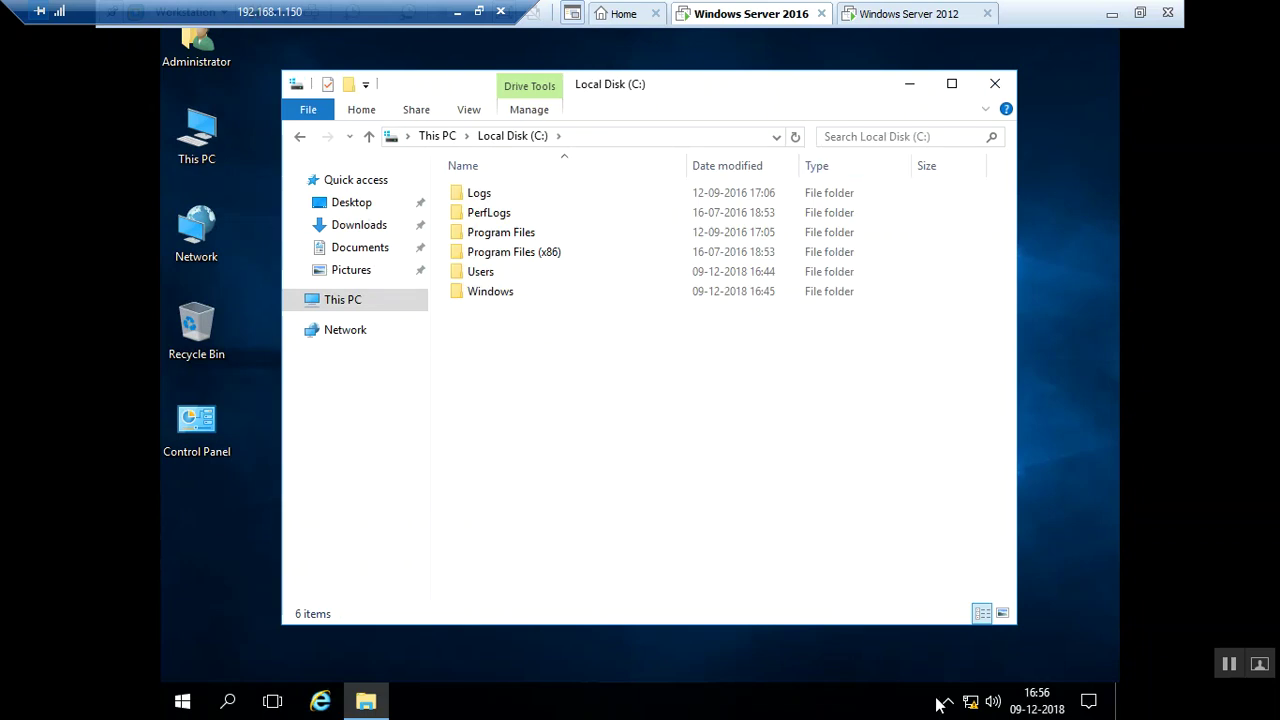
{"action": "left_click", "coordinate": [273, 702]}
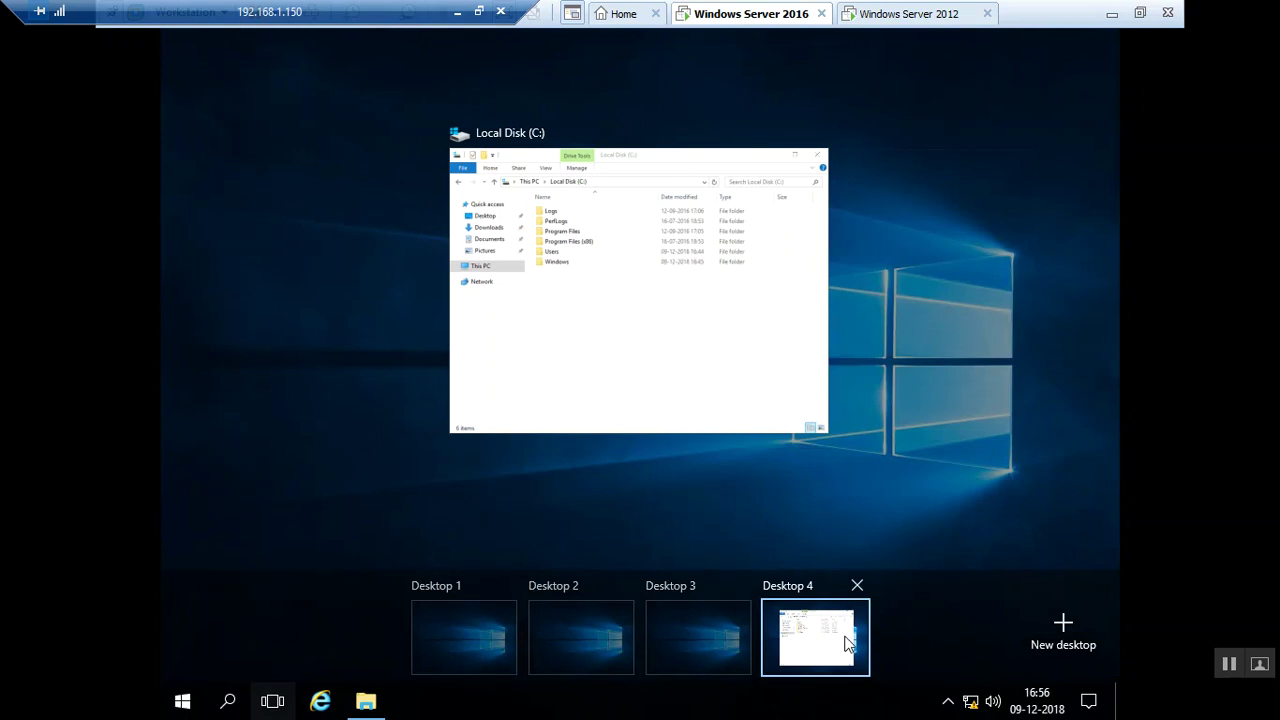
{"action": "left_click", "coordinate": [673, 645]}
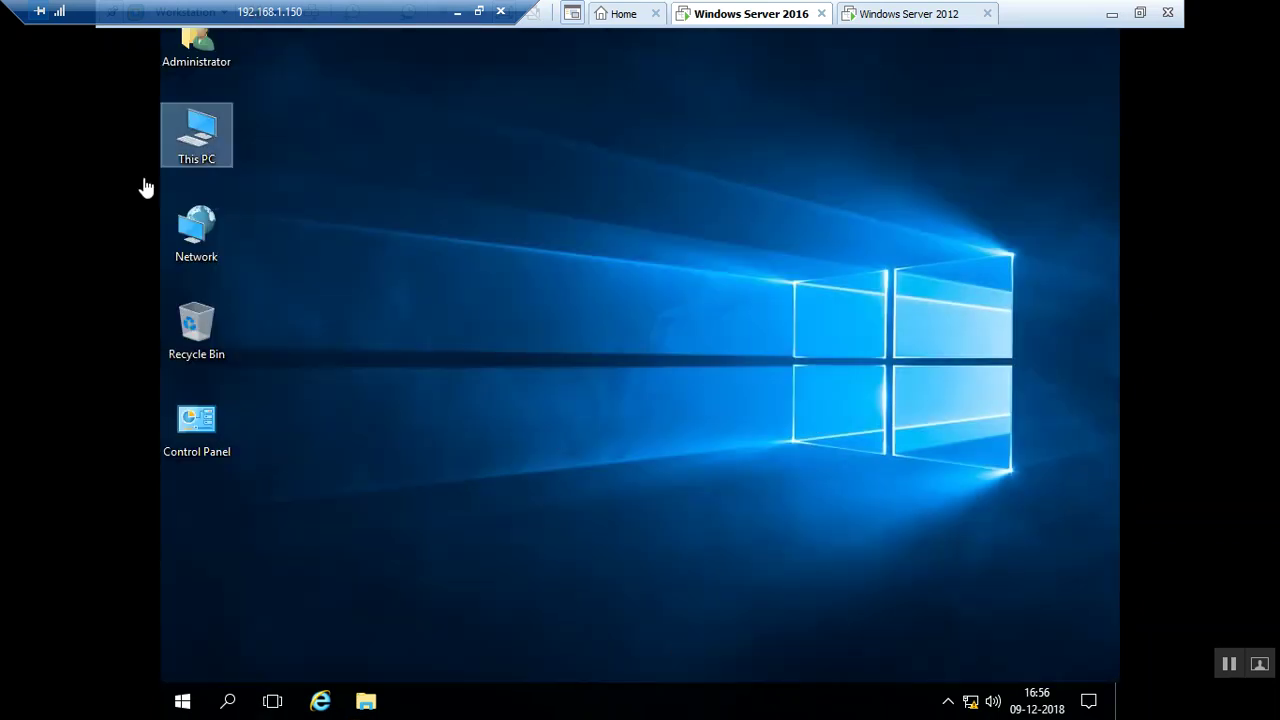
Open the Recycle Bin, then navigate through This PC to the empty Pictures folder
{"action": "left_click", "coordinate": [193, 334]}
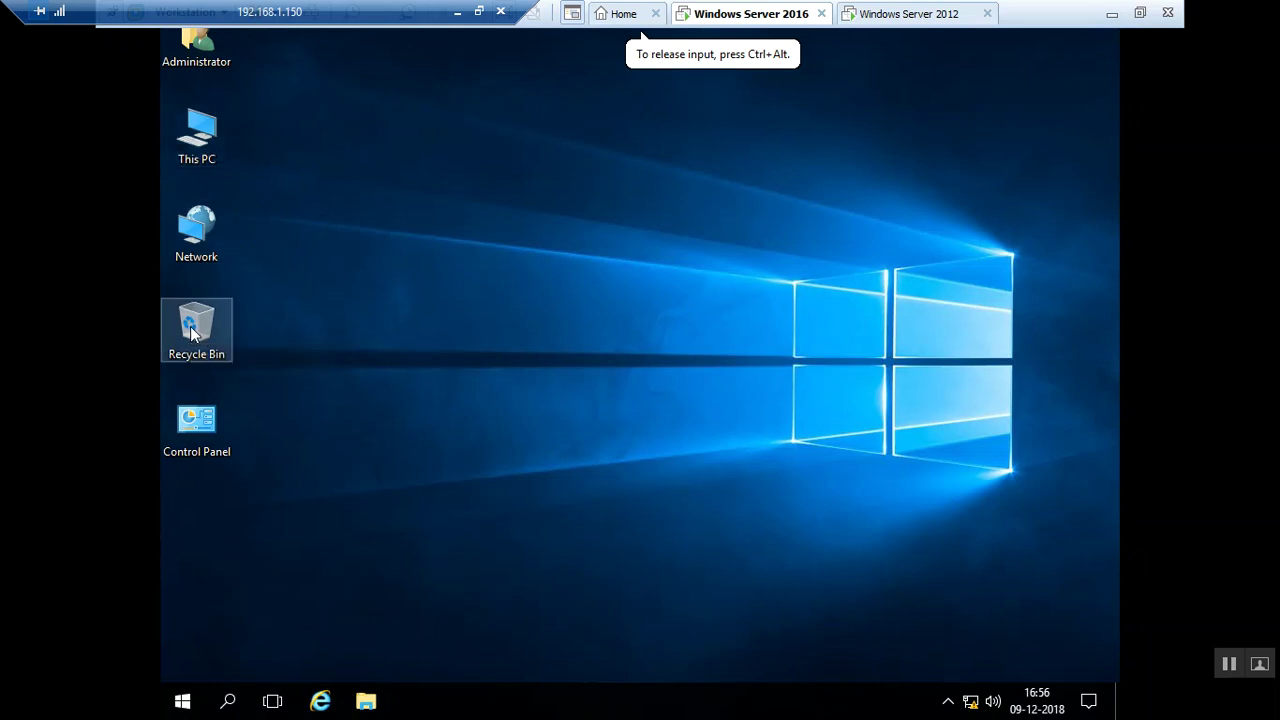
{"action": "double_click", "coordinate": [193, 334]}
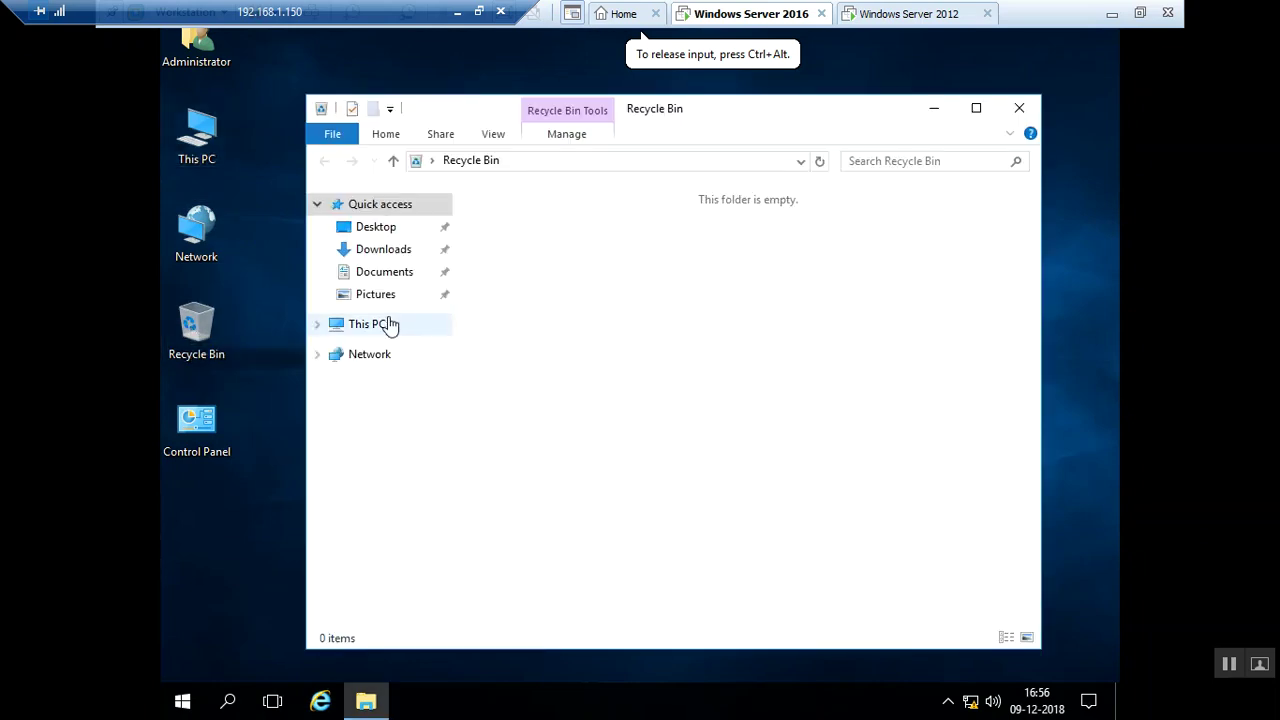
{"action": "left_click", "coordinate": [390, 325]}
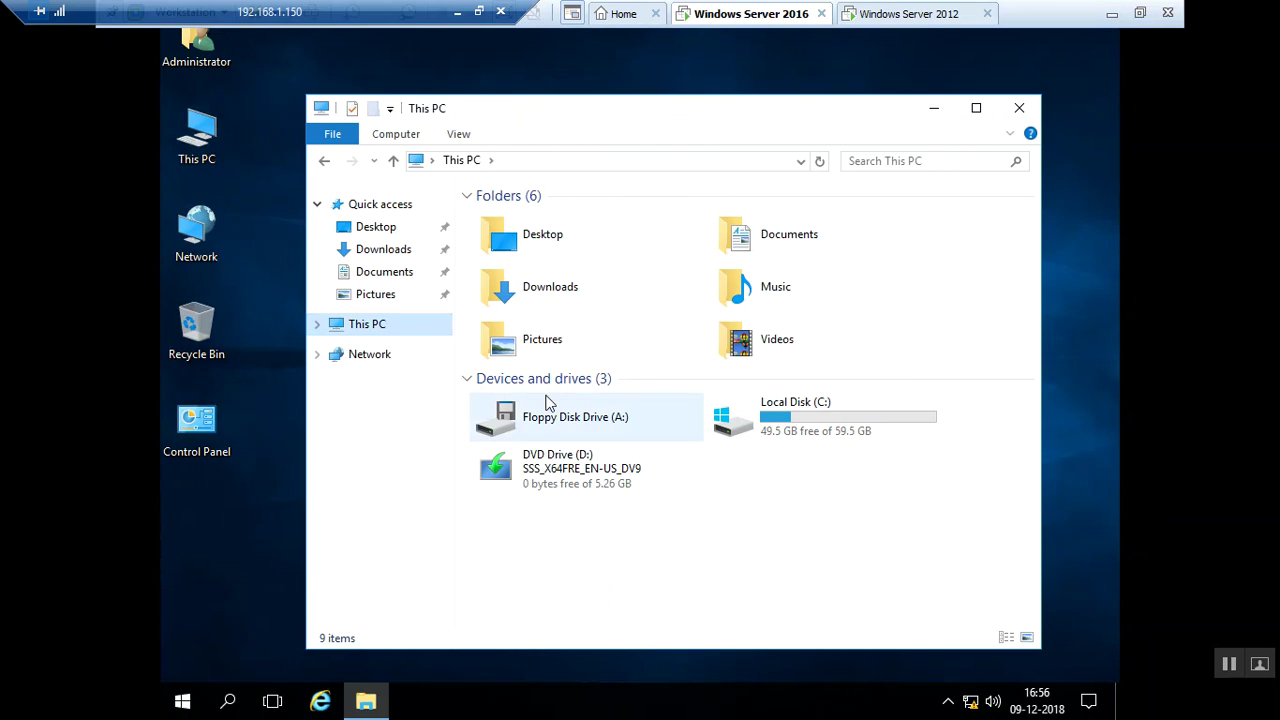
{"action": "double_click", "coordinate": [550, 340]}
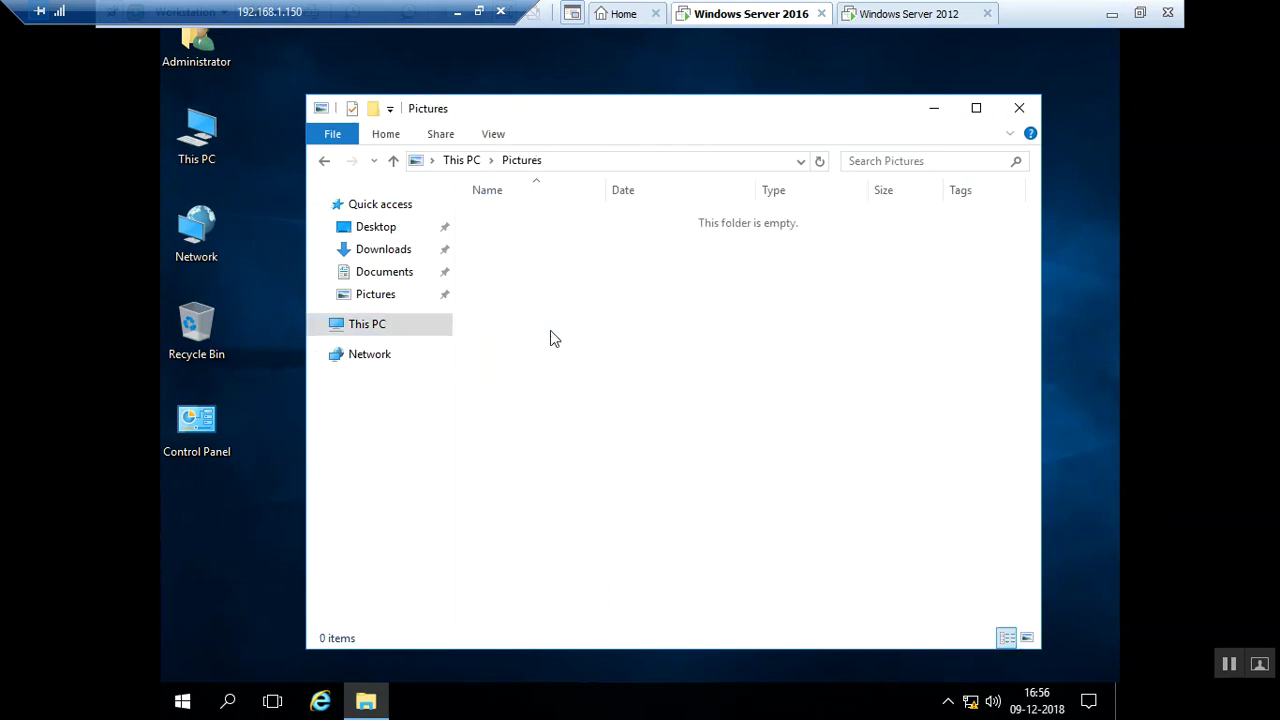
Launch Internet Explorer on its security configuration page, then show the overview of all four desktops
{"action": "left_click", "coordinate": [312, 702]}
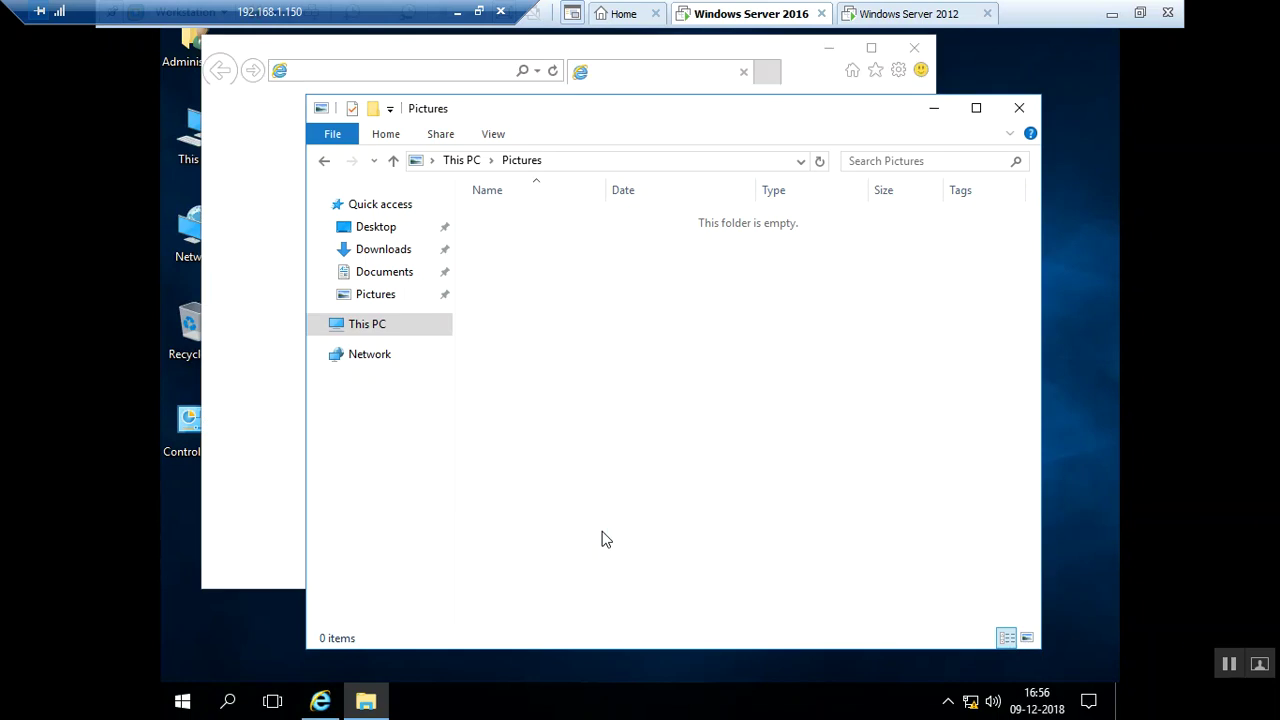
{"action": "left_click", "coordinate": [267, 345]}
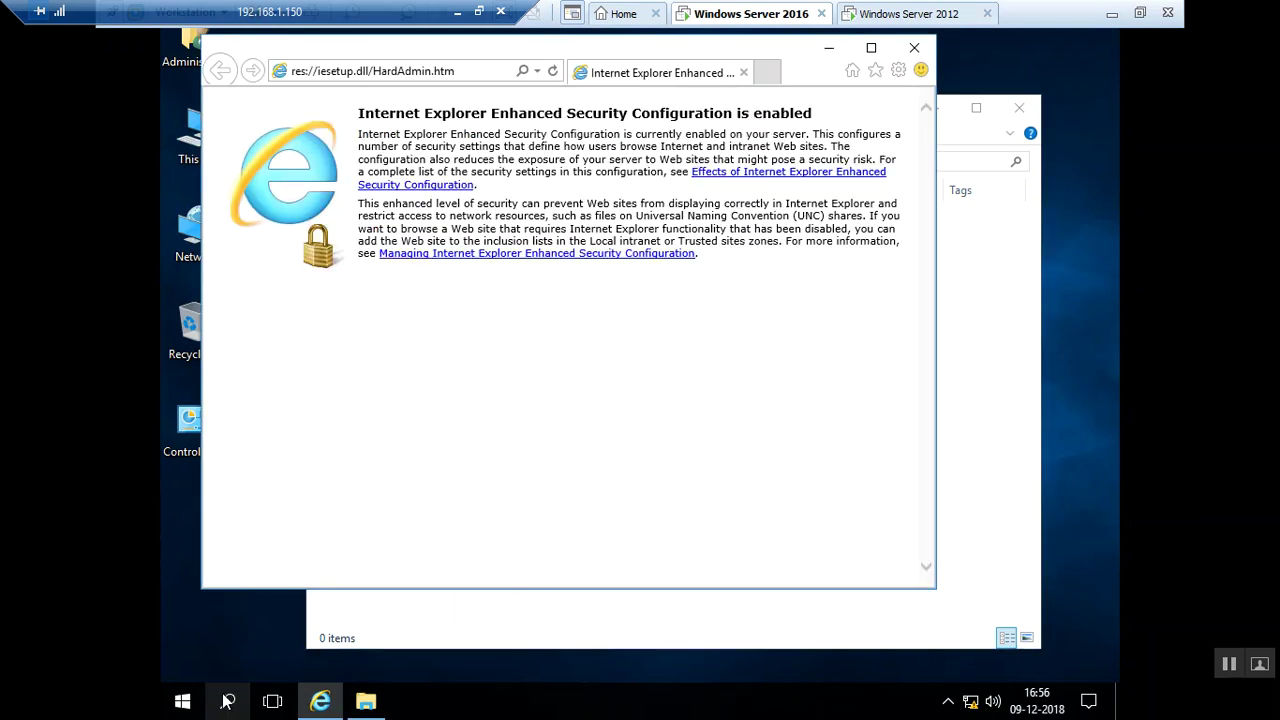
{"action": "left_click", "coordinate": [272, 702]}
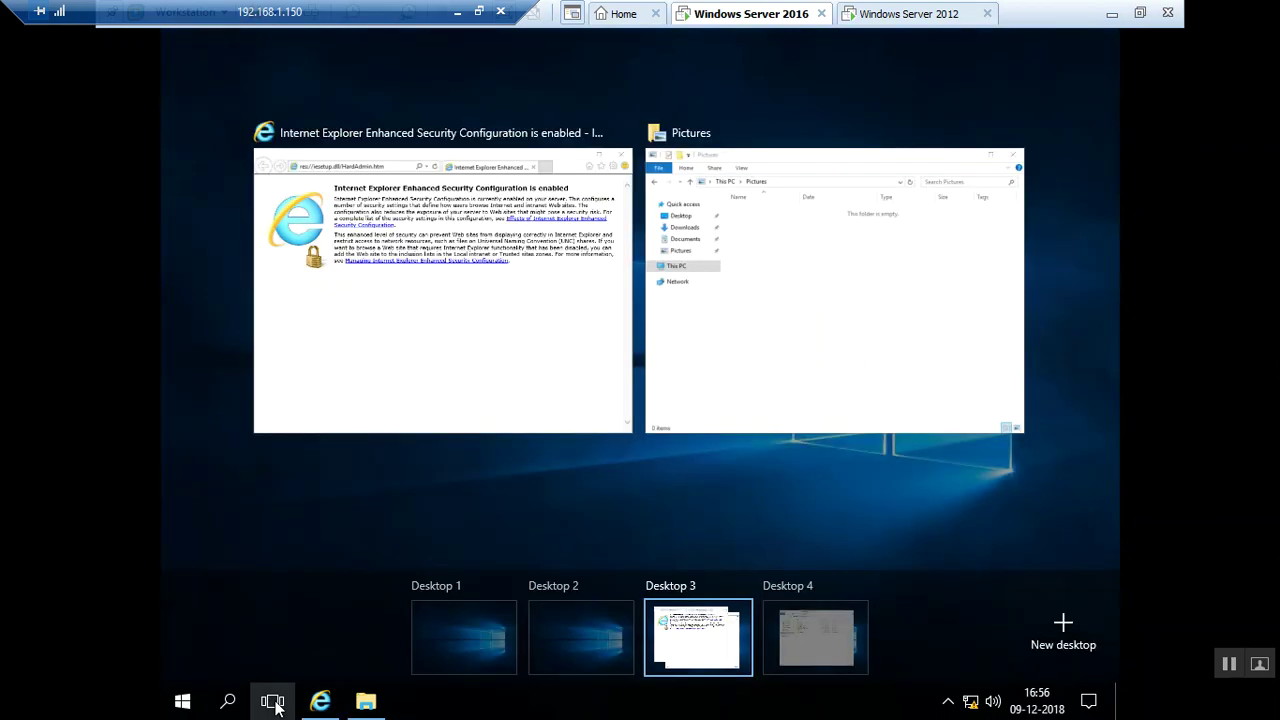
Hop from Desktop 4 to Desktop 3 and back to Desktop 4 via Task View
{"action": "left_click", "coordinate": [775, 652]}
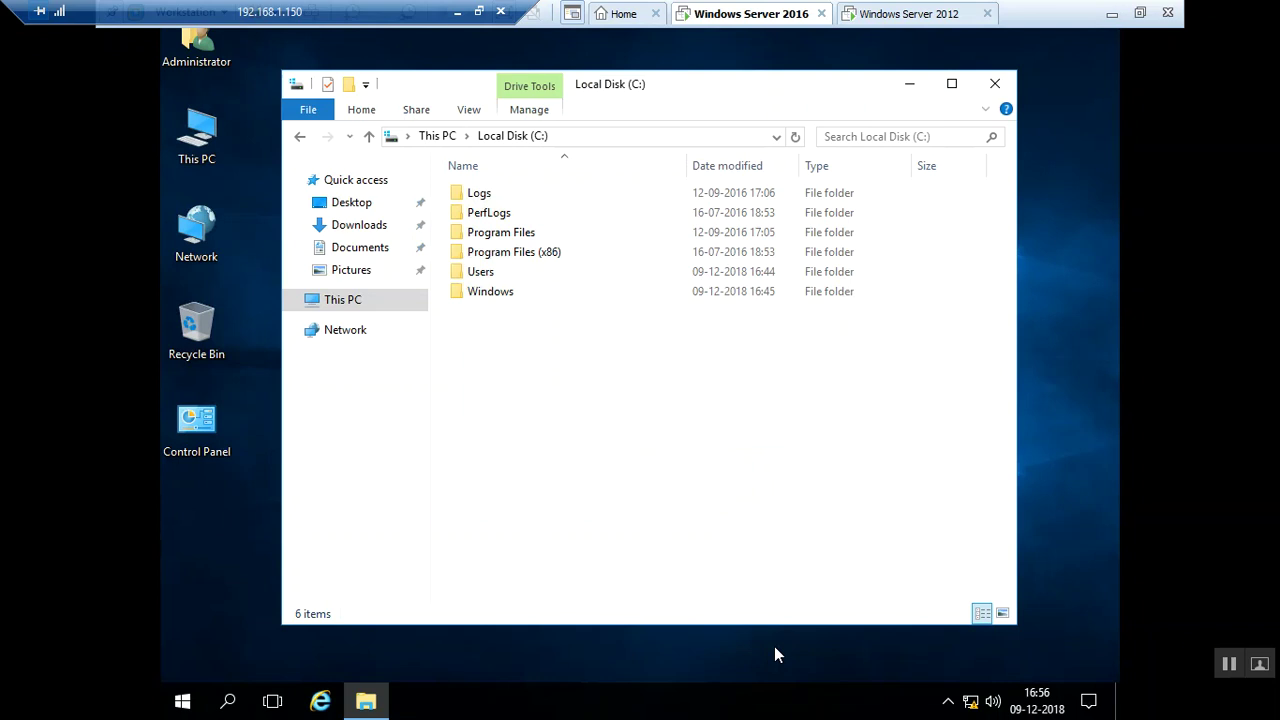
{"action": "left_click", "coordinate": [276, 702]}
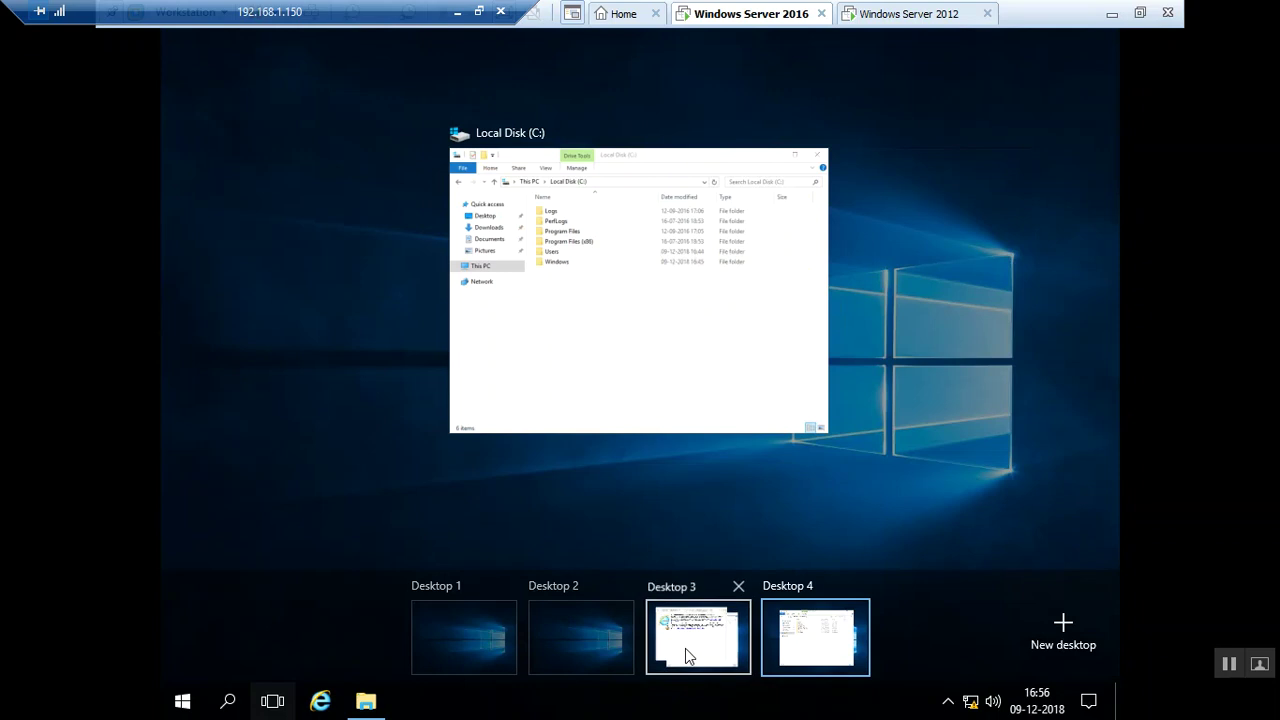
{"action": "left_click", "coordinate": [686, 655]}
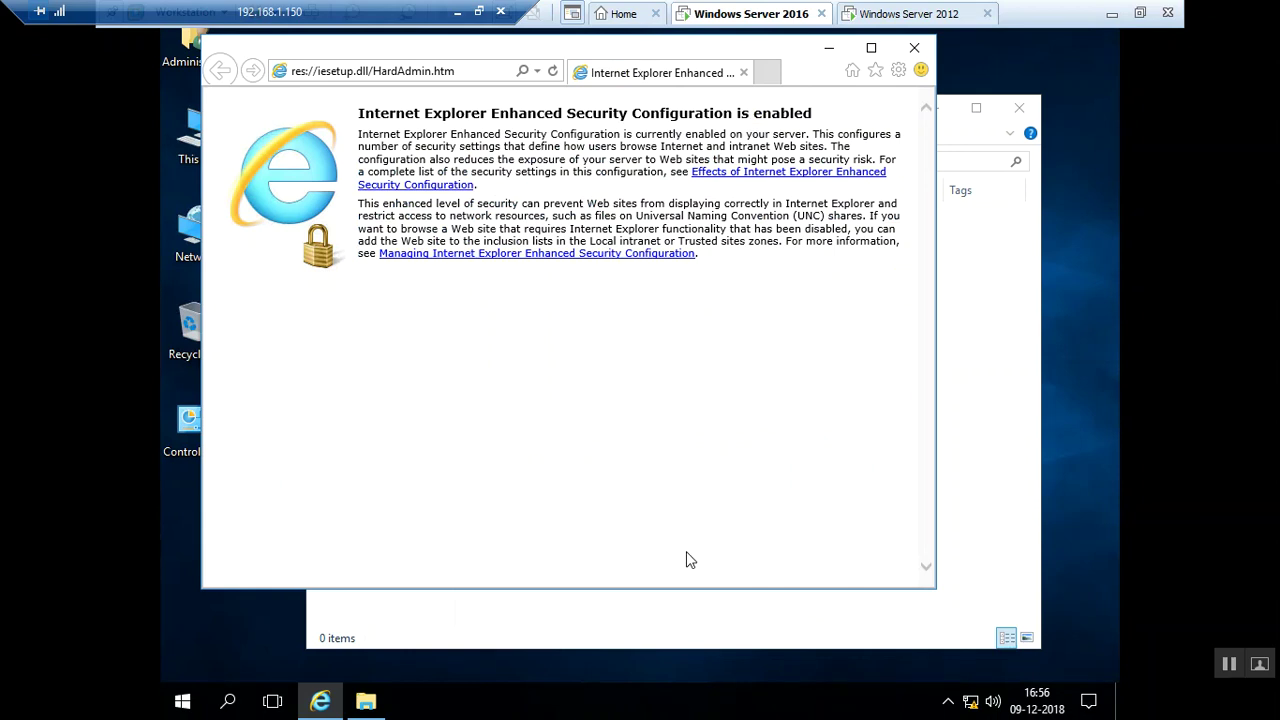
{"action": "left_click", "coordinate": [281, 703]}
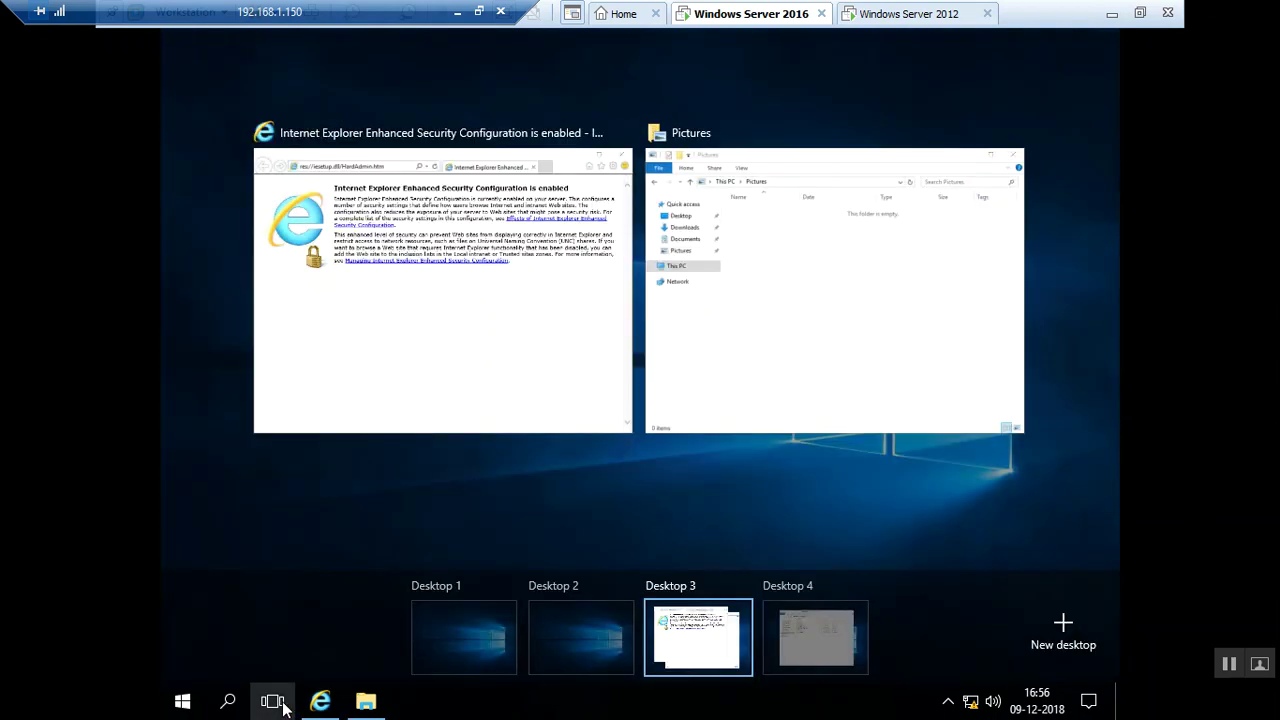
{"action": "left_click", "coordinate": [812, 648]}
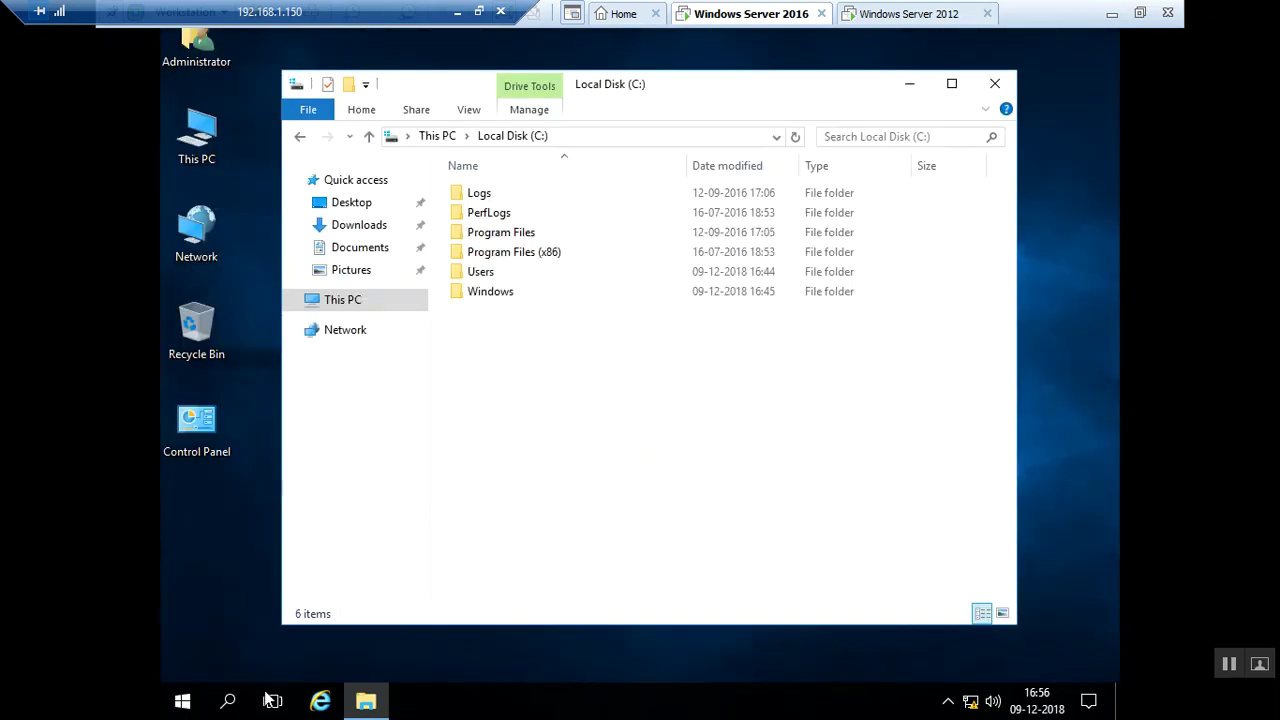
Launch Internet Explorer on Desktop 4 and enter hsdbckjsb in its address bar
{"action": "left_click", "coordinate": [320, 700]}
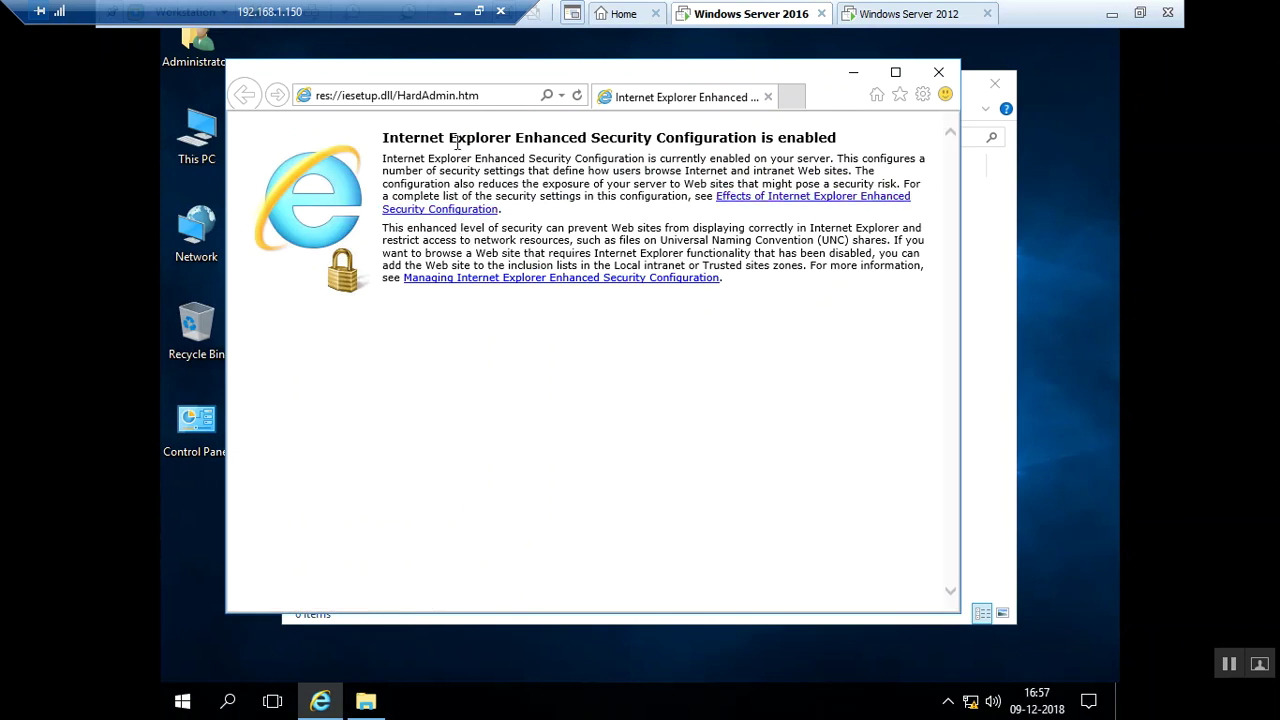
{"action": "left_click", "coordinate": [451, 95]}
{"action": "type", "text": "hsdbckjsb"}
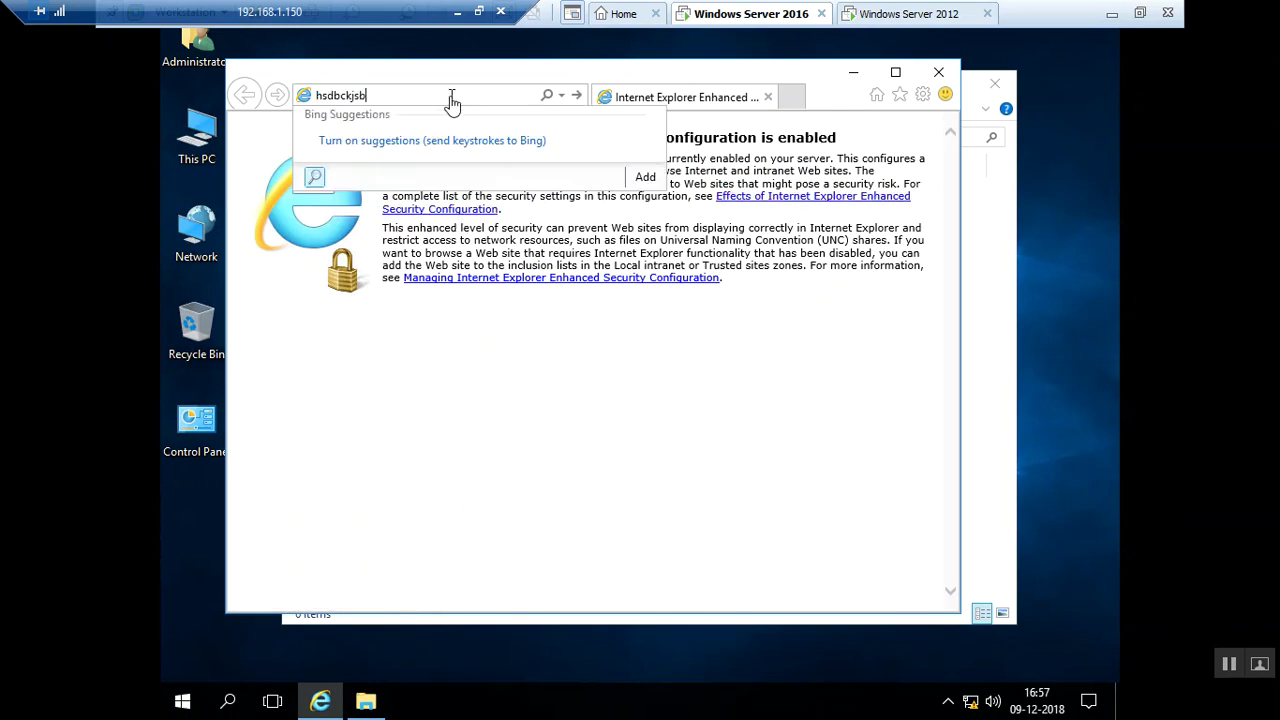
{"action": "left_click", "coordinate": [606, 235]}
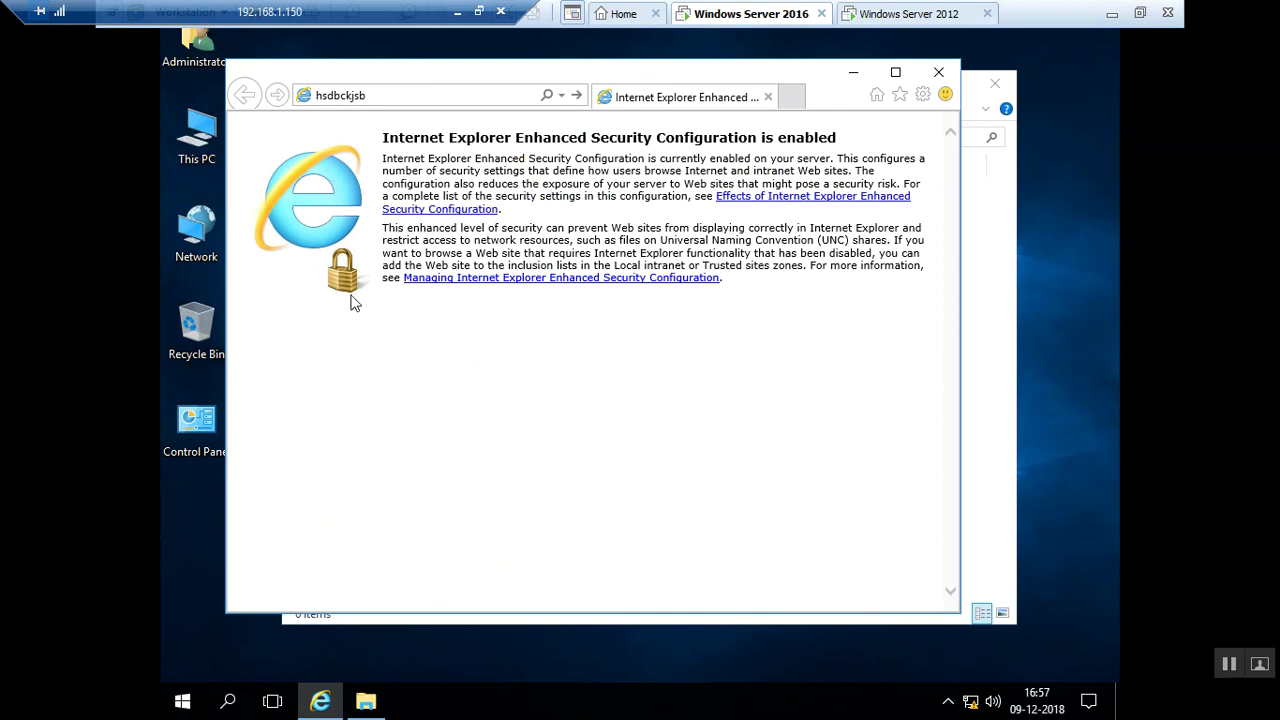
Switch to Desktop 3, return to Desktop 4, and reopen the Task View overview
{"action": "left_click", "coordinate": [280, 705]}
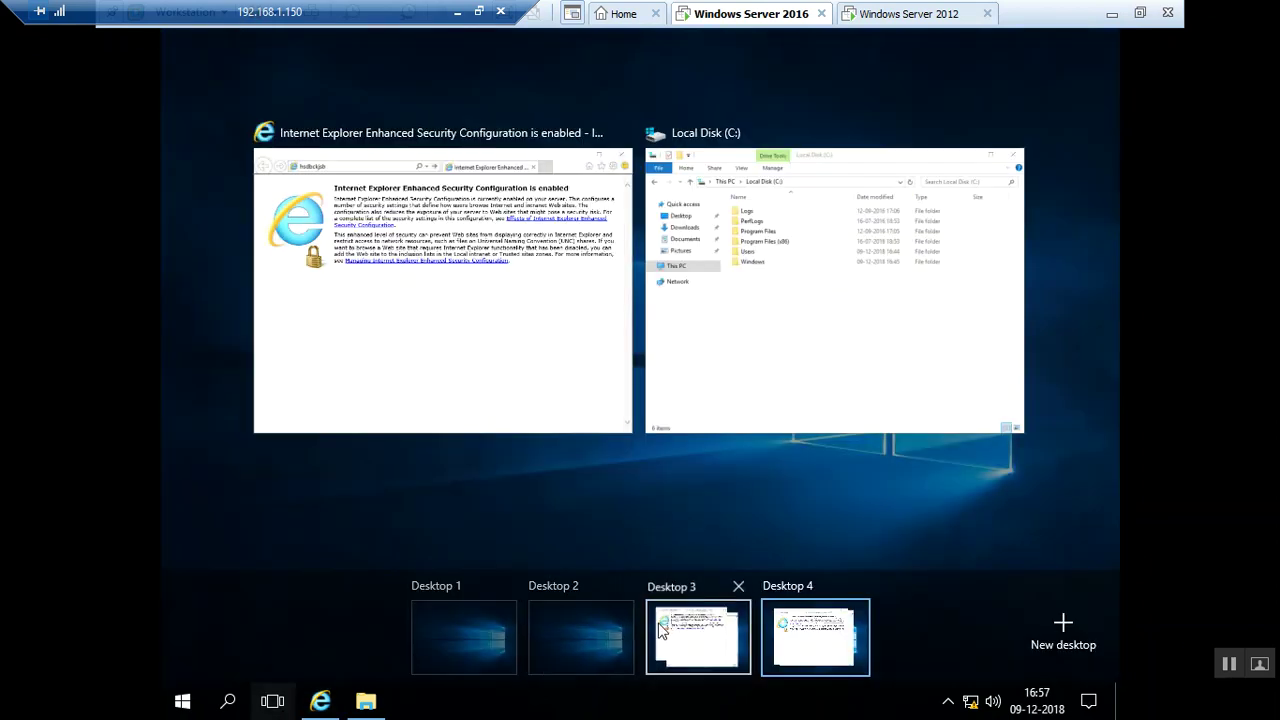
{"action": "left_click", "coordinate": [660, 628]}
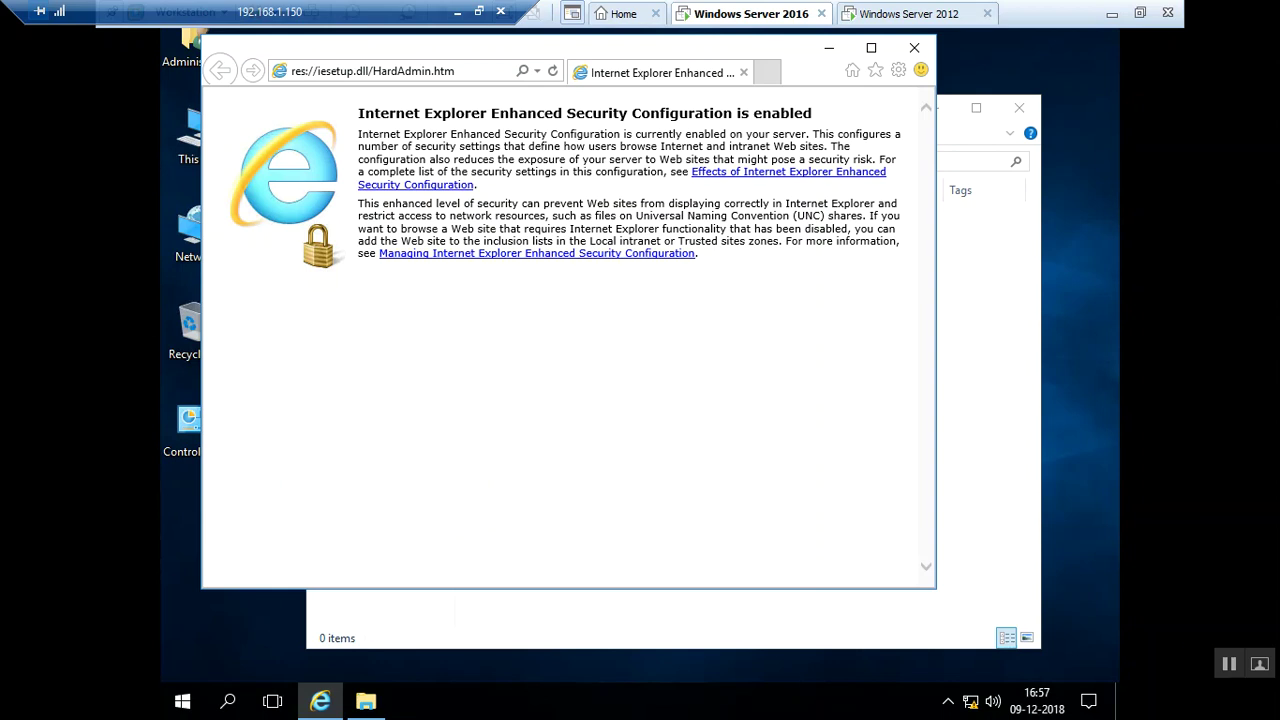
{"action": "left_click", "coordinate": [272, 701]}
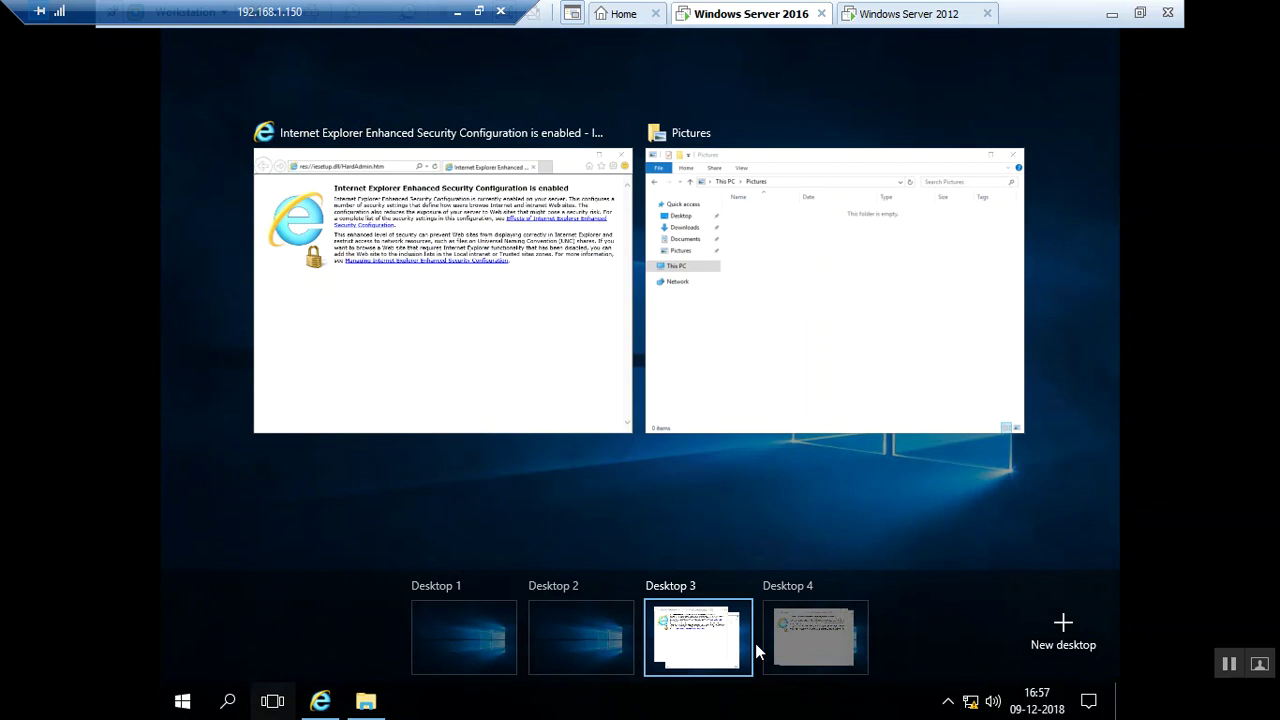
{"action": "left_click", "coordinate": [818, 628]}
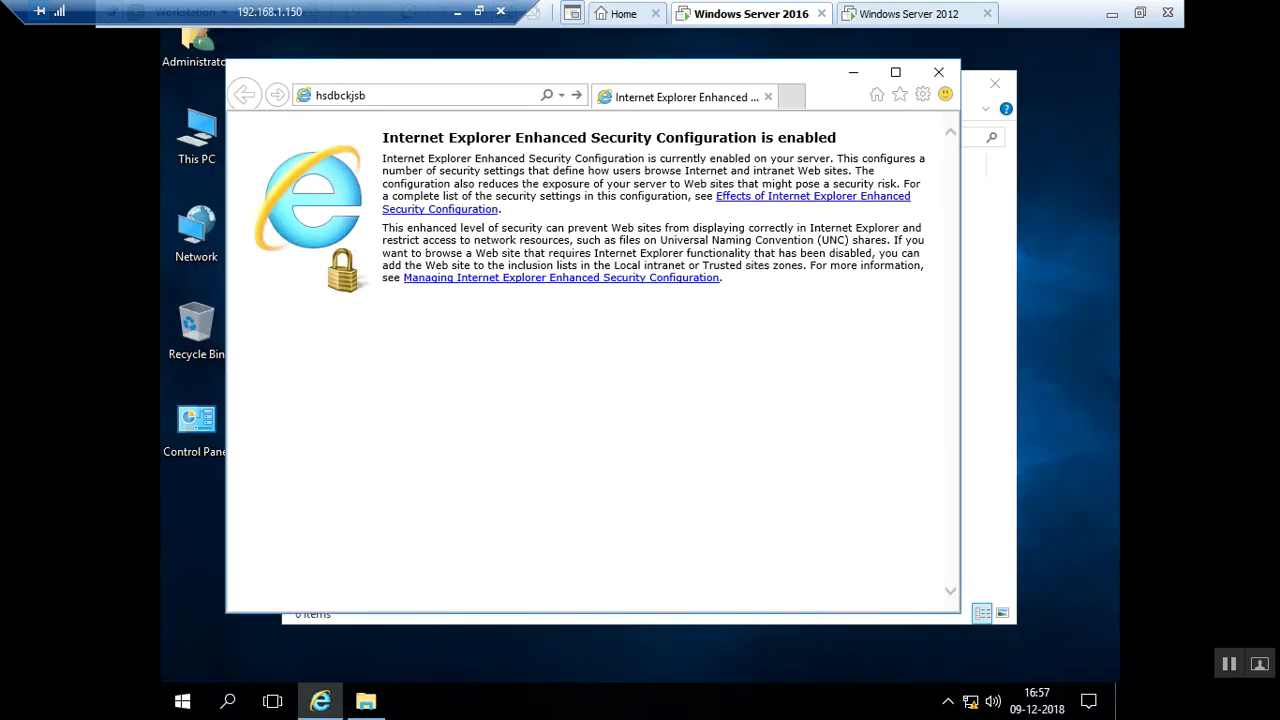
{"action": "left_click", "coordinate": [272, 701]}
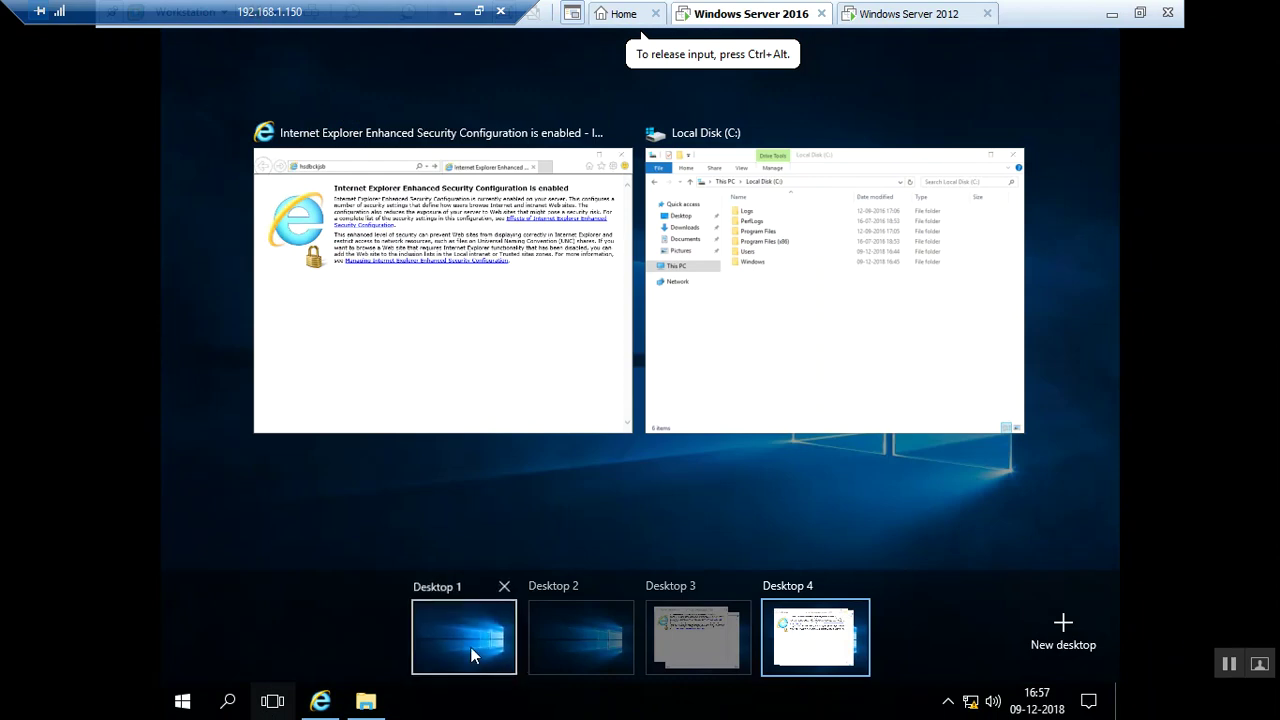
Go to Desktop 1 and Alt+Tab between Server Manager and Settings
{"action": "left_click", "coordinate": [474, 655]}
{"action": "key", "text": "alt+Tab"}
{"action": "key", "text": "alt+Tab"}
{"action": "key", "text": "alt+Tab"}
{"action": "key", "text": "alt+Tab"}
{"action": "key", "text": "alt+Tab"}
{"action": "key", "text": "alt+Tab"}
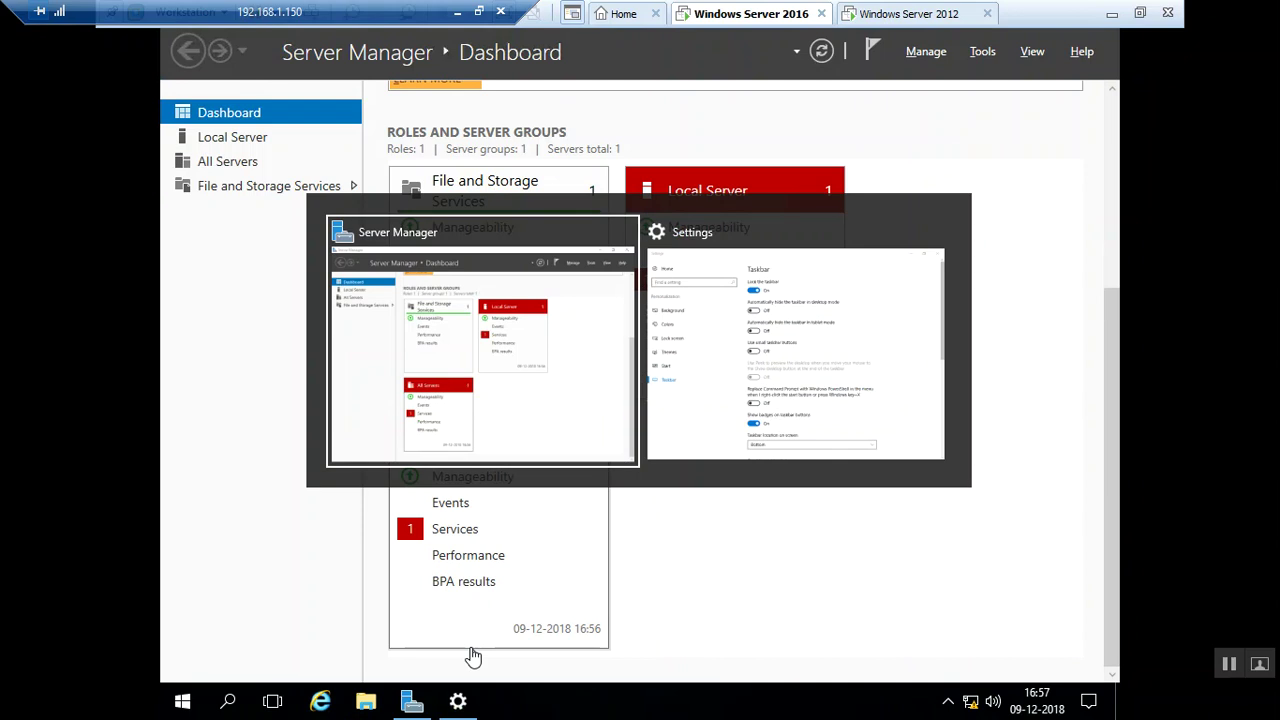
{"action": "key", "text": "alt+Tab"}
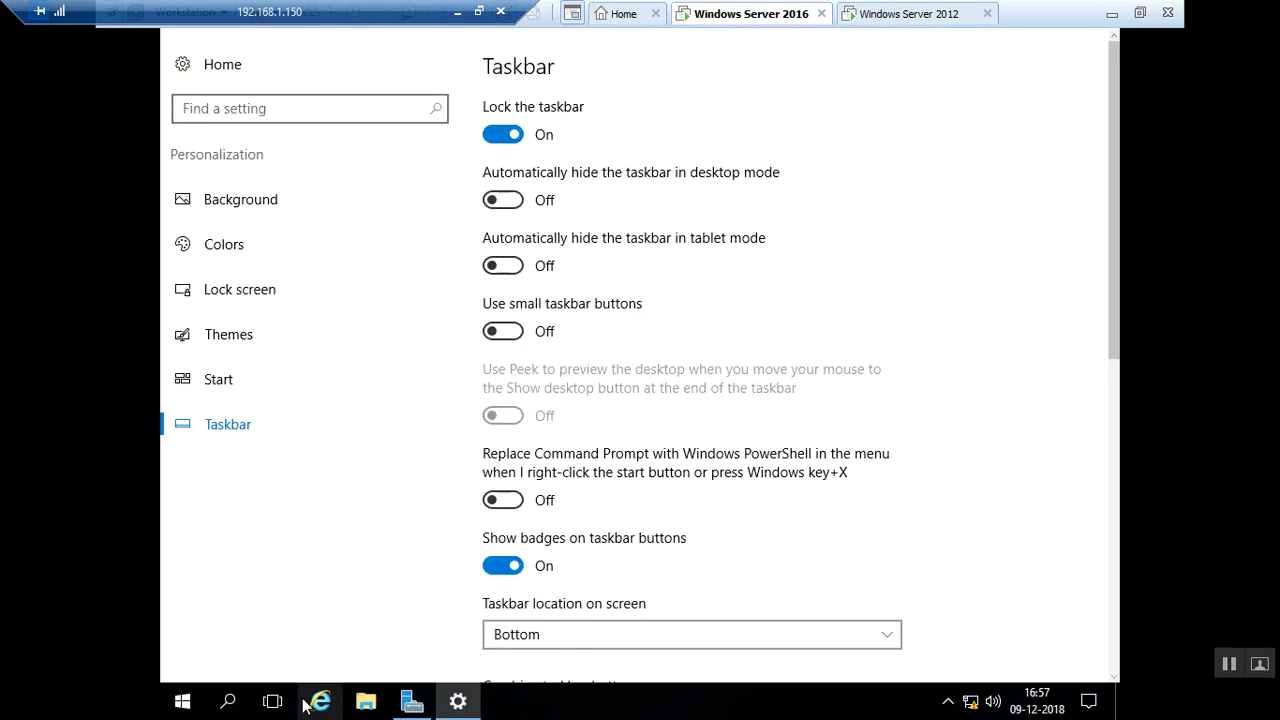
Use Task View to move to the empty Desktop 2
{"action": "key", "text": "Tab"}
{"action": "key", "text": "super"}
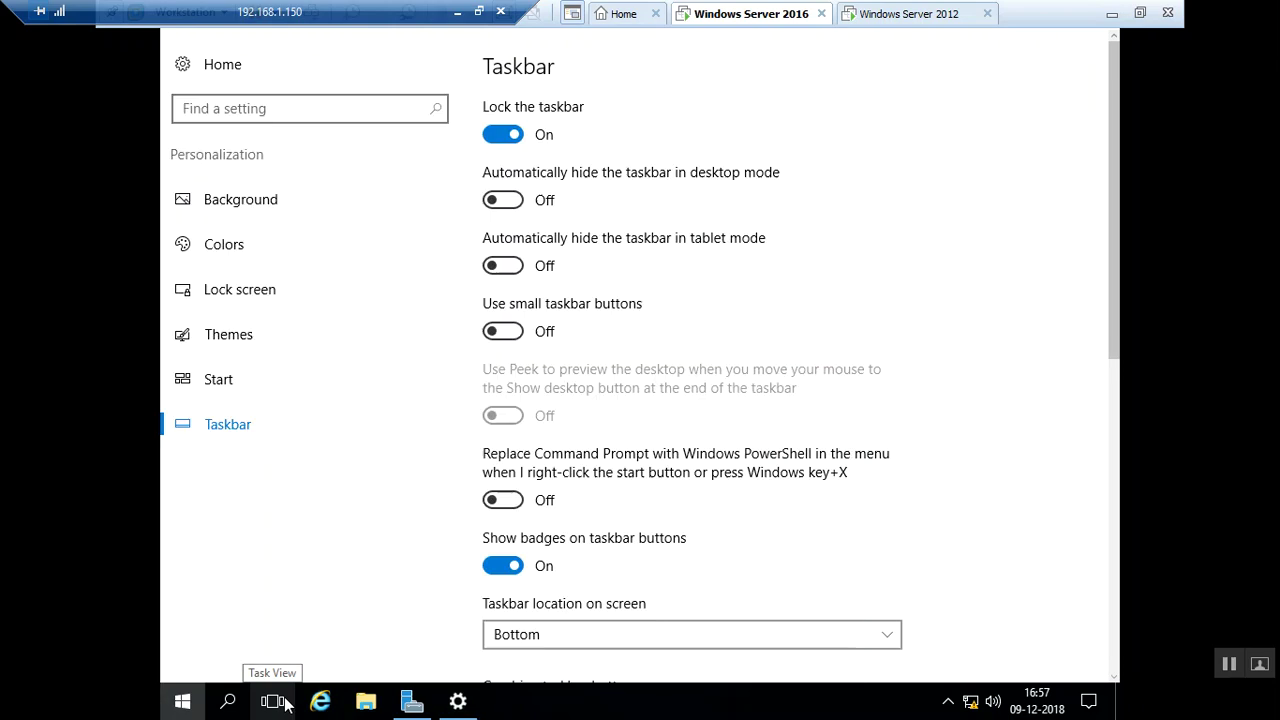
{"action": "key", "text": "super"}
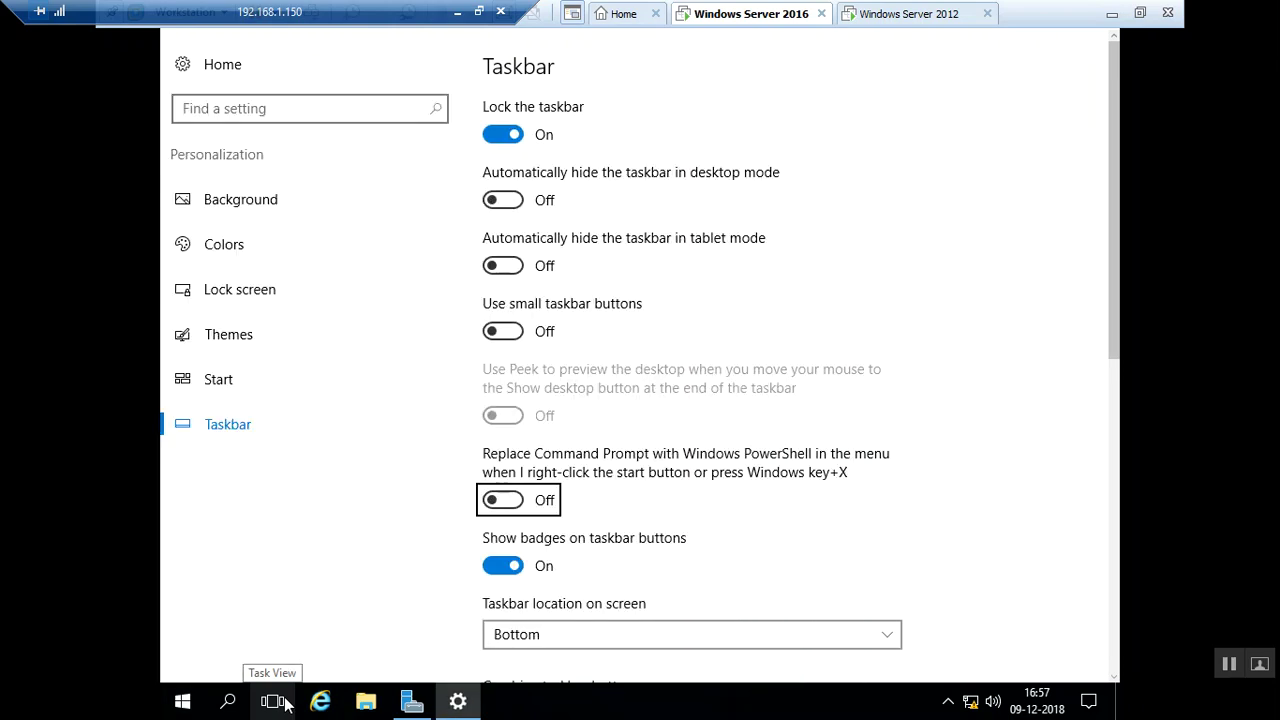
{"action": "left_click", "coordinate": [284, 703]}
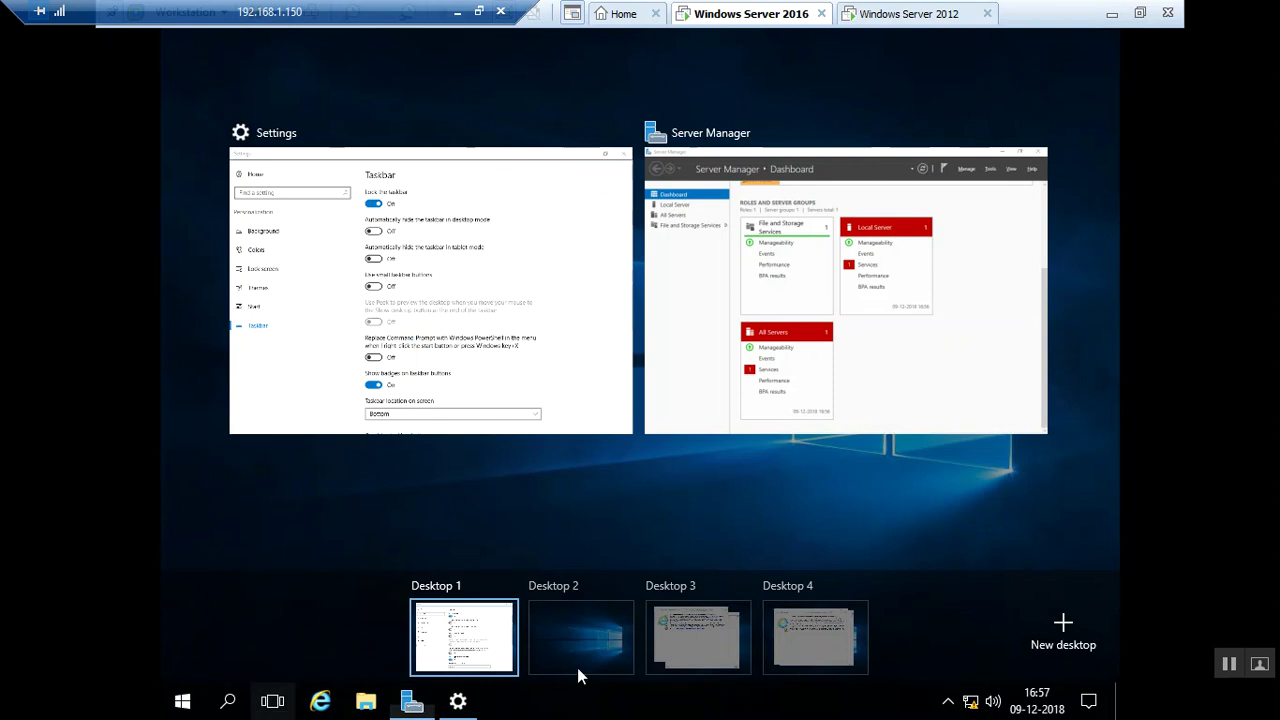
{"action": "left_click", "coordinate": [550, 640]}
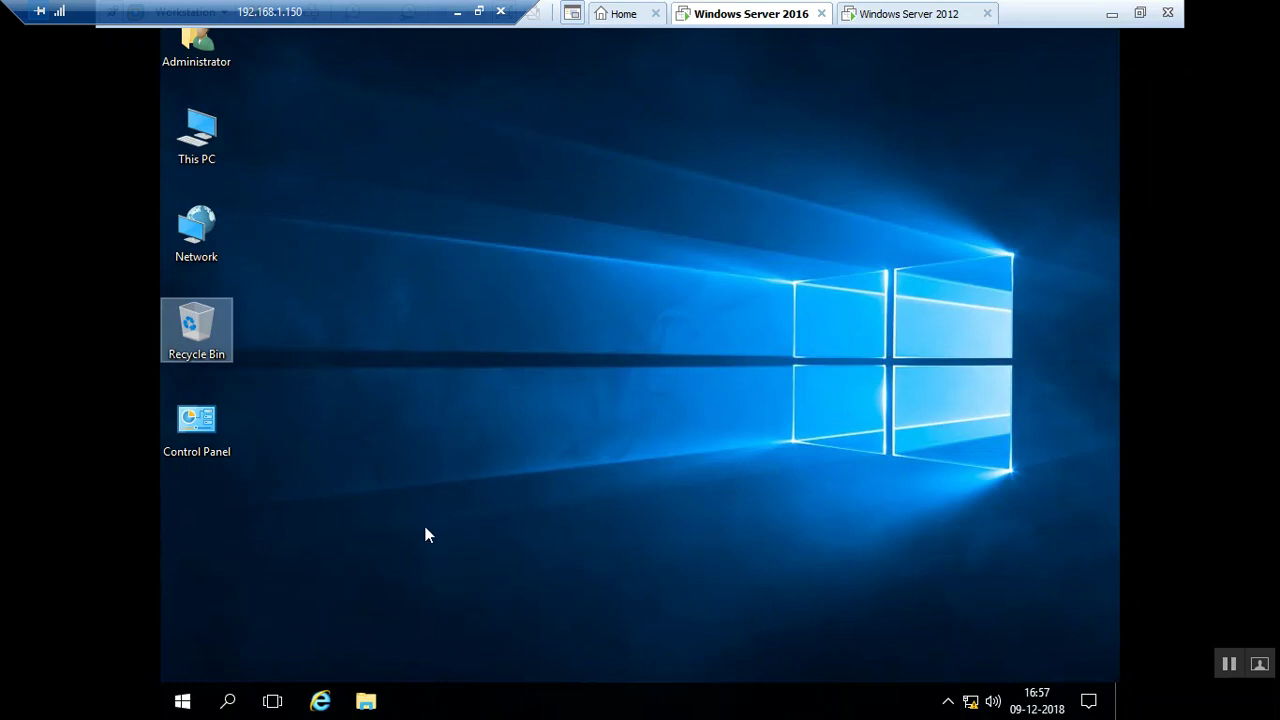
Toggle the Task View overview open and closed repeatedly with Win+Tab and Escape
{"action": "key", "text": "super+Tab"}
{"action": "key", "text": "Escape"}
{"action": "key", "text": "super+Tab"}
{"action": "key", "text": "Escape"}
{"action": "key", "text": "super+Tab"}
{"action": "key", "text": "Escape"}
{"action": "key", "text": "super+Tab"}
{"action": "key", "text": "Escape"}
{"action": "key", "text": "super+Tab"}
{"action": "key", "text": "Escape"}
{"action": "key", "text": "super+Tab"}
{"action": "key", "text": "Escape"}
{"action": "key", "text": "super+Tab"}
{"action": "key", "text": "Escape"}
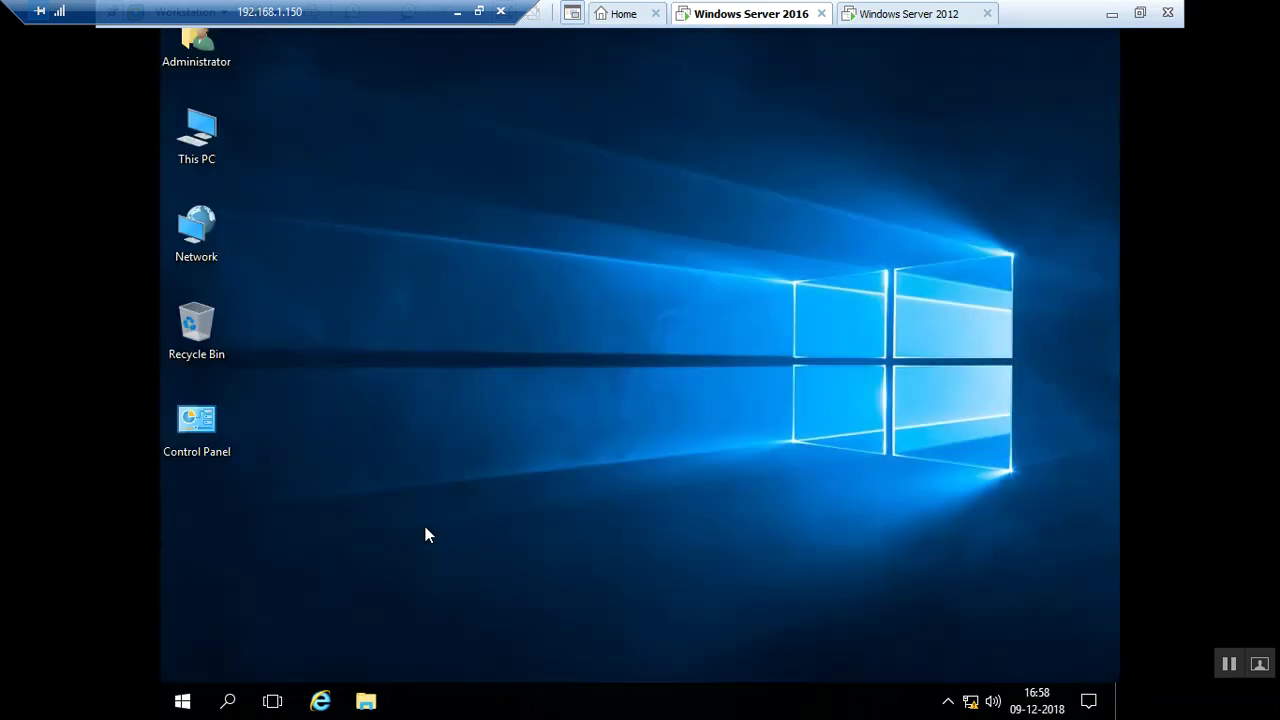
Switch to Desktop 3 from the Task View overview
{"action": "key", "text": "super+Tab"}
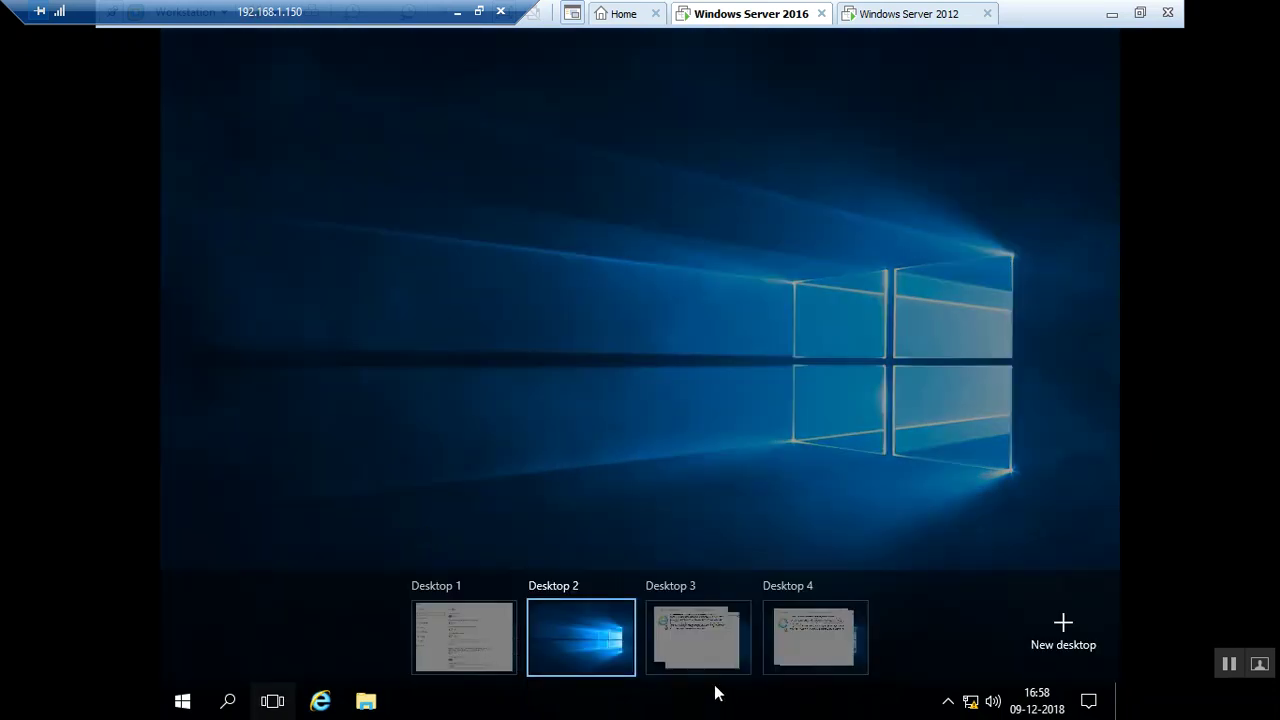
{"action": "left_click", "coordinate": [702, 643]}
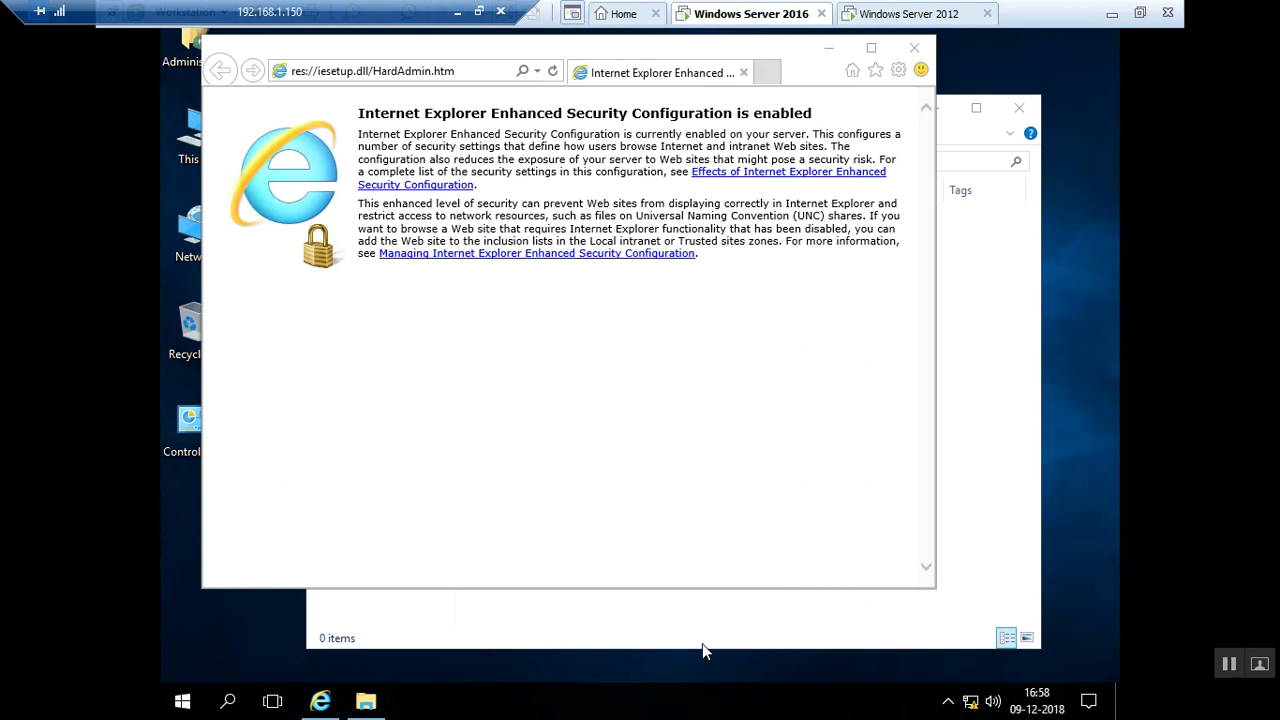
{"action": "key", "text": "super+Tab"}
{"action": "key", "text": "super"}
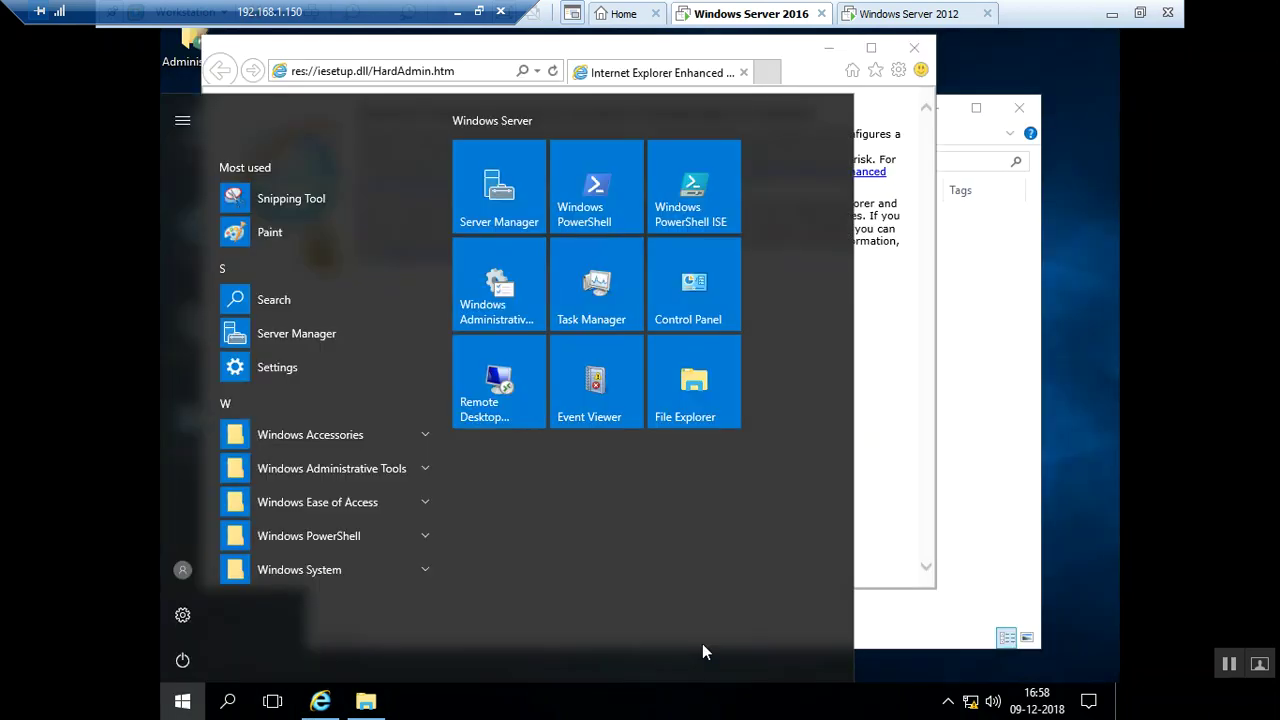
{"action": "key", "text": "Escape"}
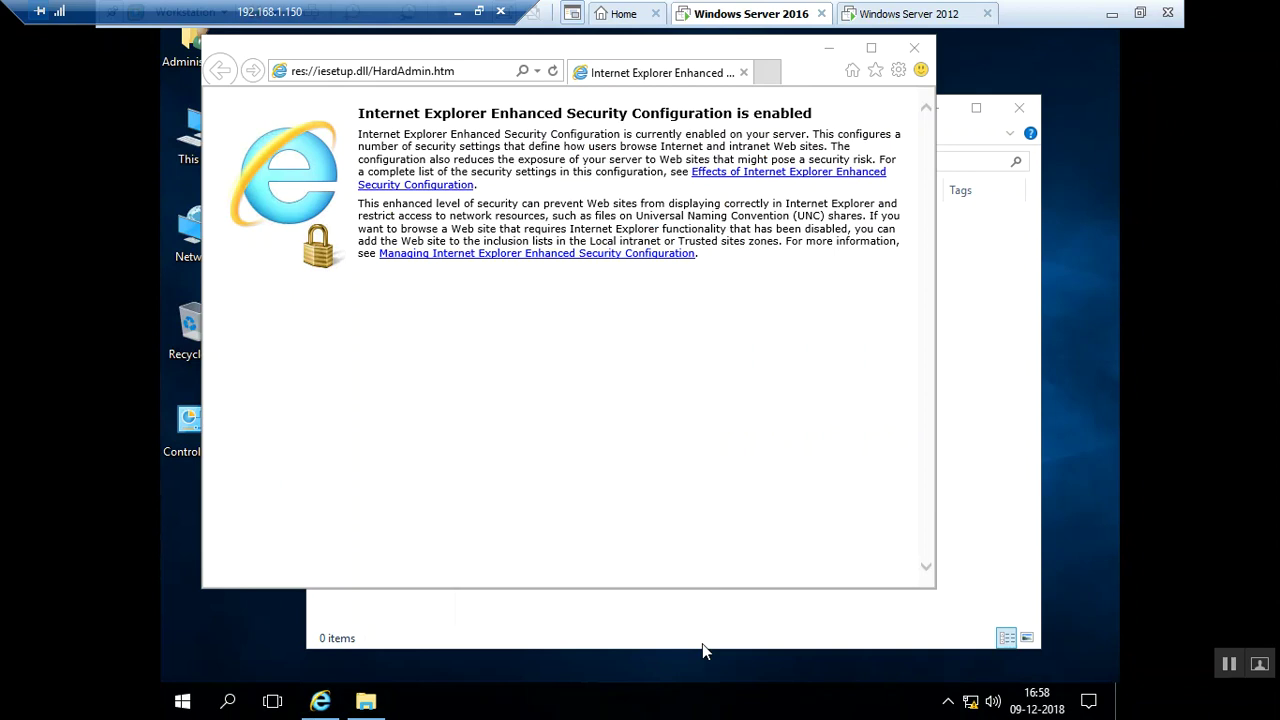
Reach Desktop 4 with Win+Tab, Tab, Right arrow and Enter, then refocus the VM
{"action": "key", "text": "super+Tab"}
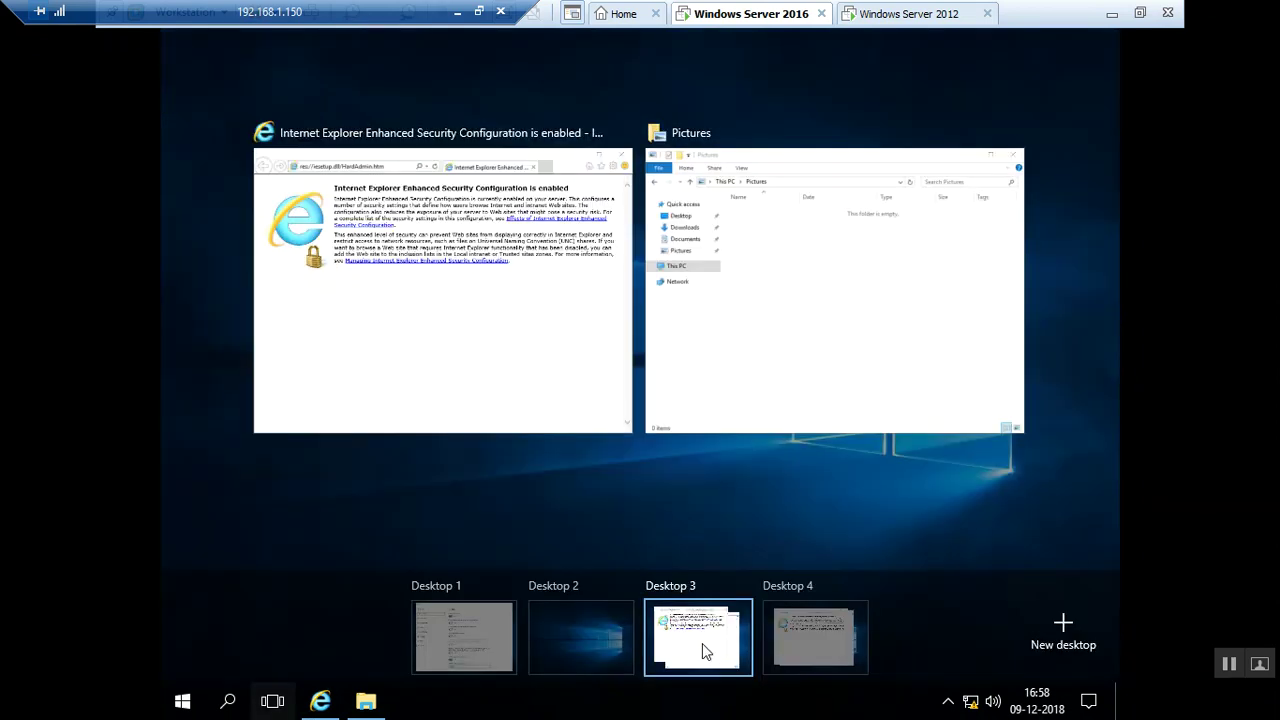
{"action": "key", "text": "Tab"}
{"action": "key", "text": "Tab"}
{"action": "key", "text": "Tab"}
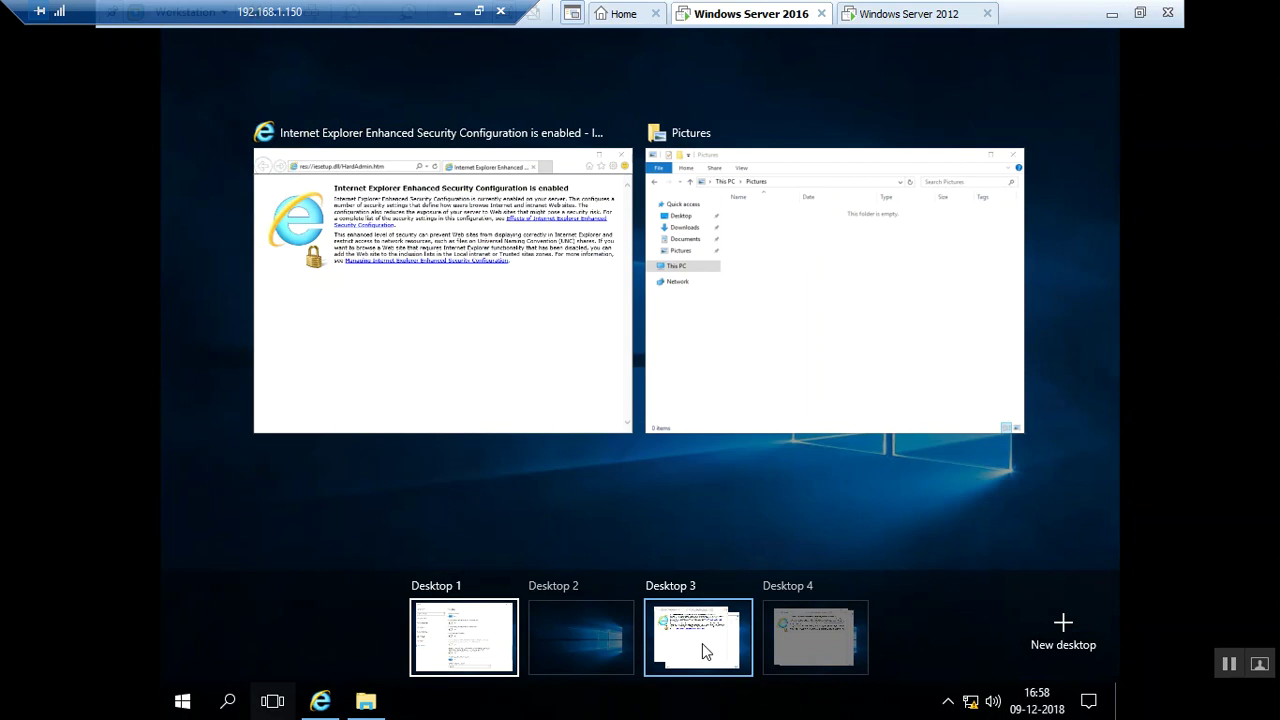
{"action": "key", "text": "Right"}
{"action": "key", "text": "Right"}
{"action": "key", "text": "Right"}
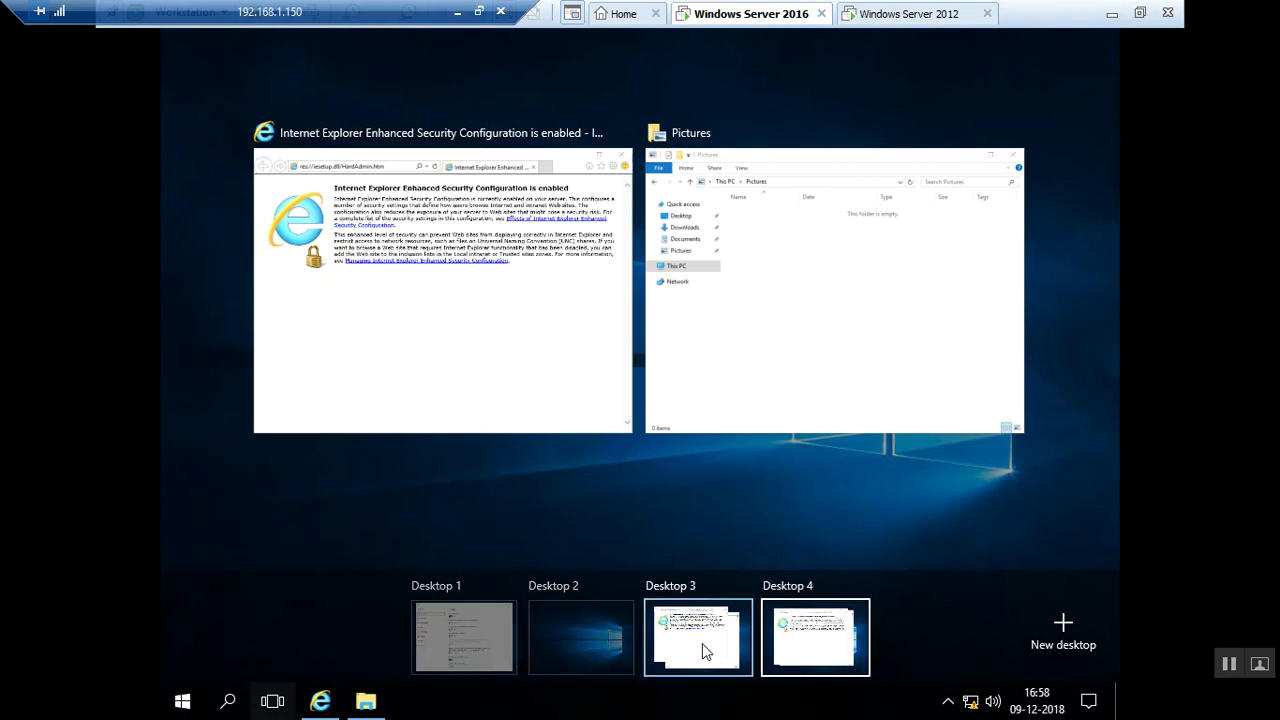
{"action": "key", "text": "Return"}
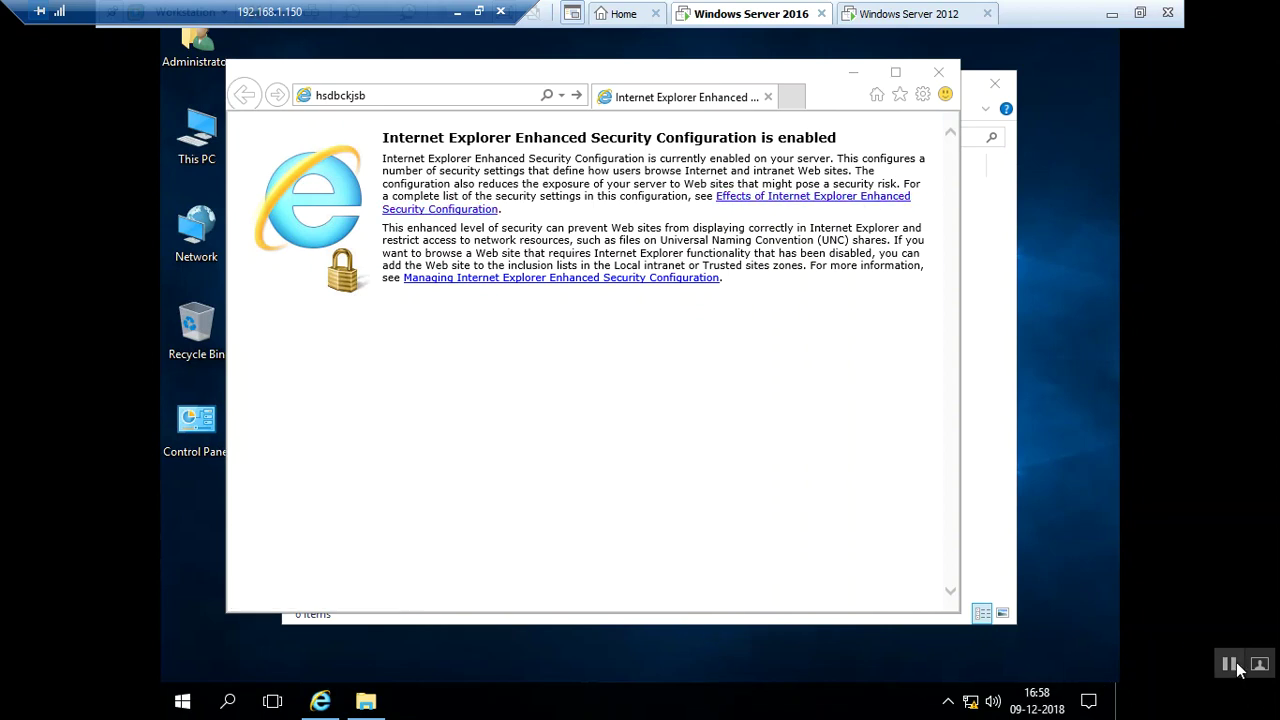
{"action": "left_click", "coordinate": [642, 504]}
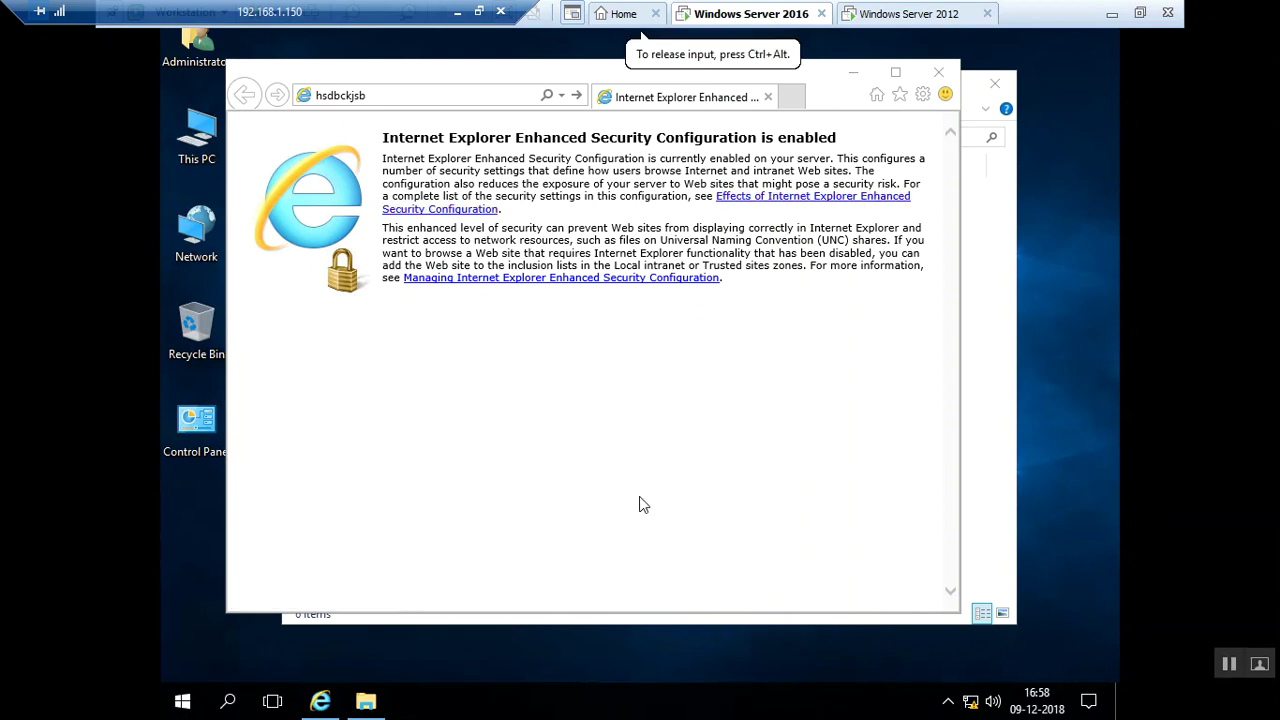